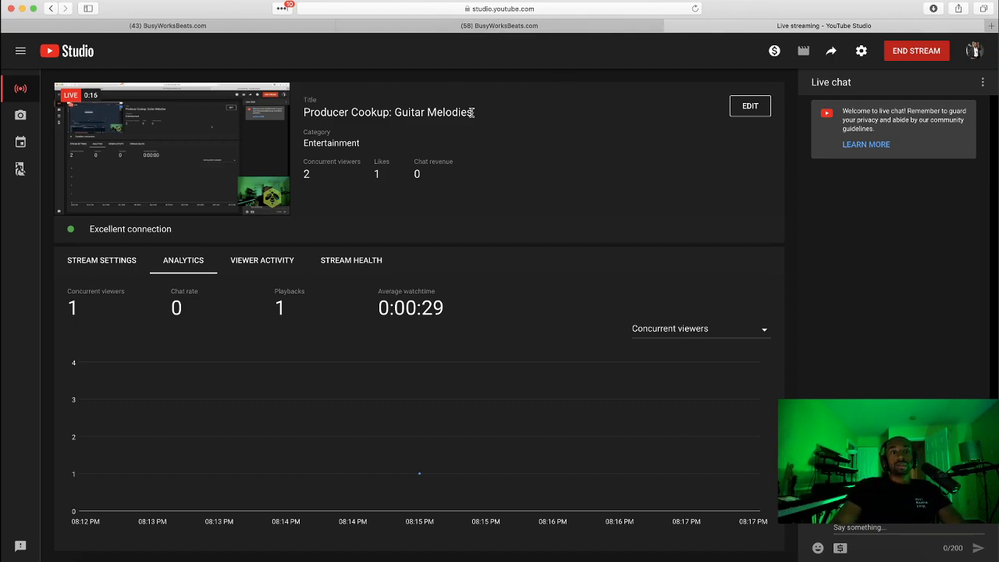
Switch to FL Studio, play the guitar pattern in the piano roll, and turn off the metronome.
{"action": "key", "text": "ctrl+Right"}
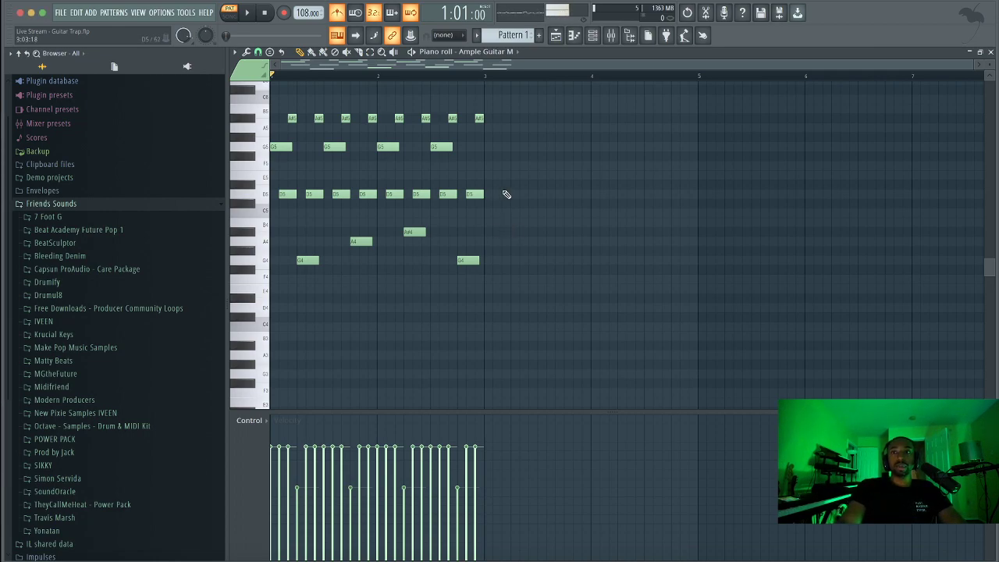
{"action": "key", "text": "space"}
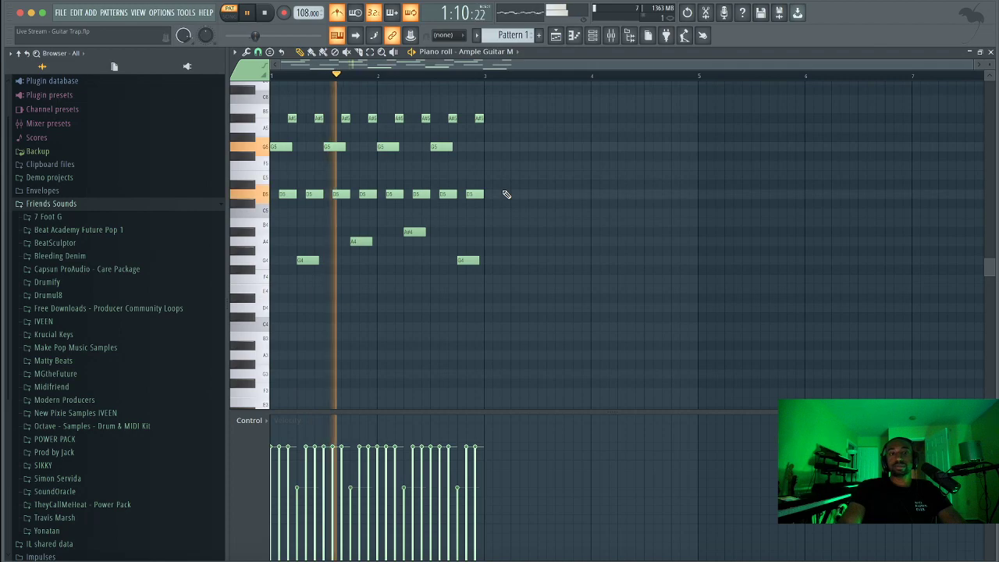
{"action": "left_click", "coordinate": [337, 13]}
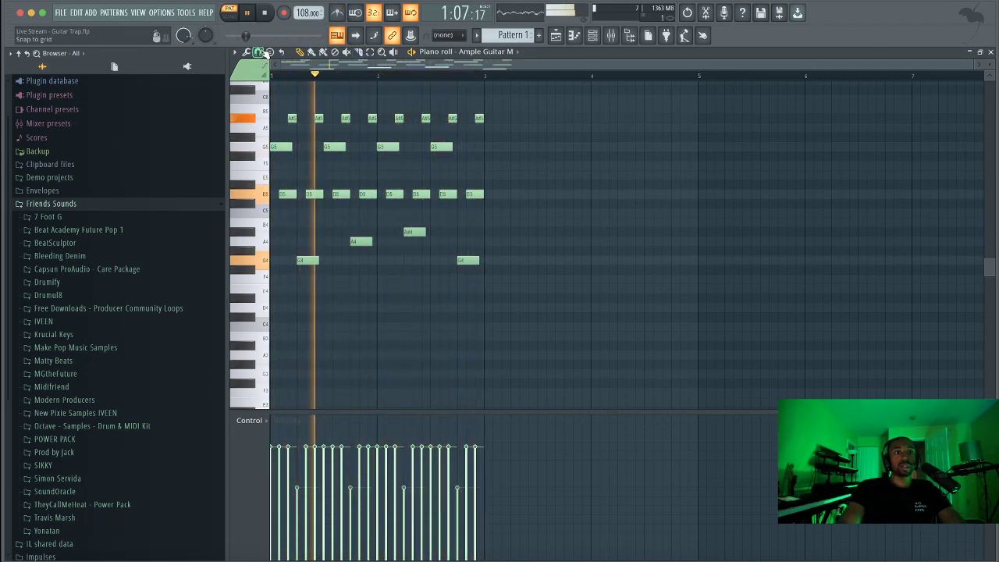
Check the piano roll's snap options, refresh the browser's folder list, and stop playback.
{"action": "left_click", "coordinate": [258, 51]}
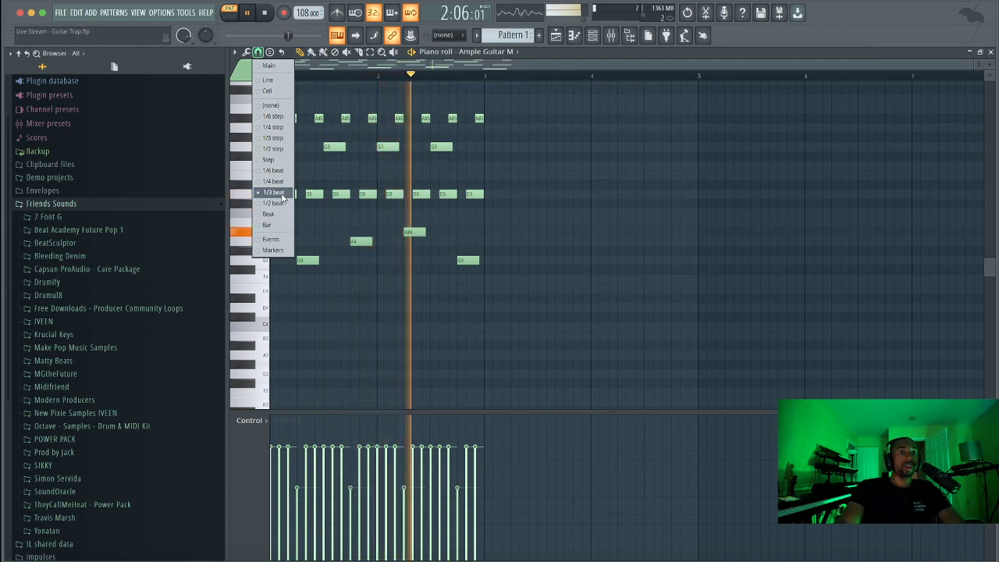
{"action": "left_click", "coordinate": [613, 152]}
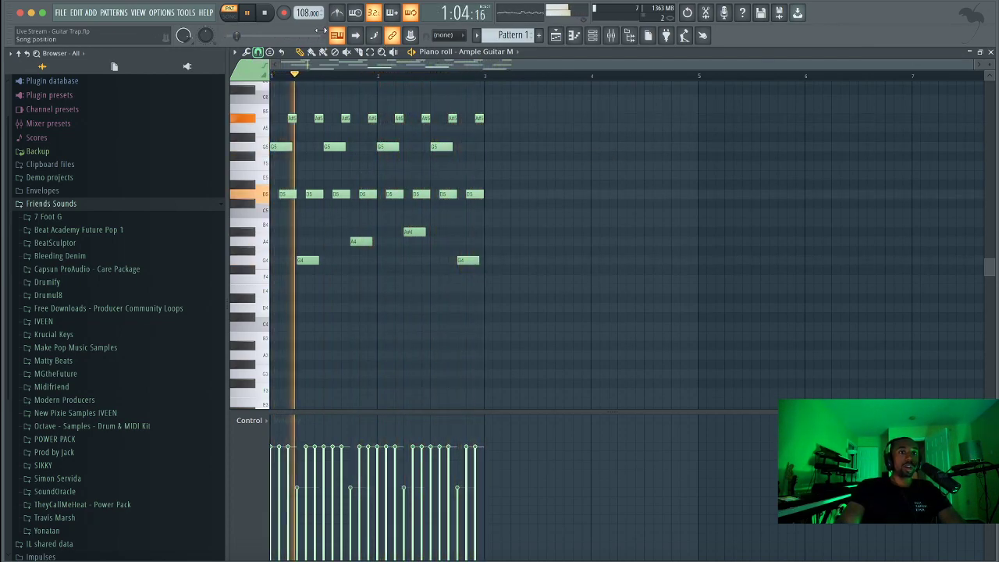
{"action": "left_click", "coordinate": [26, 53]}
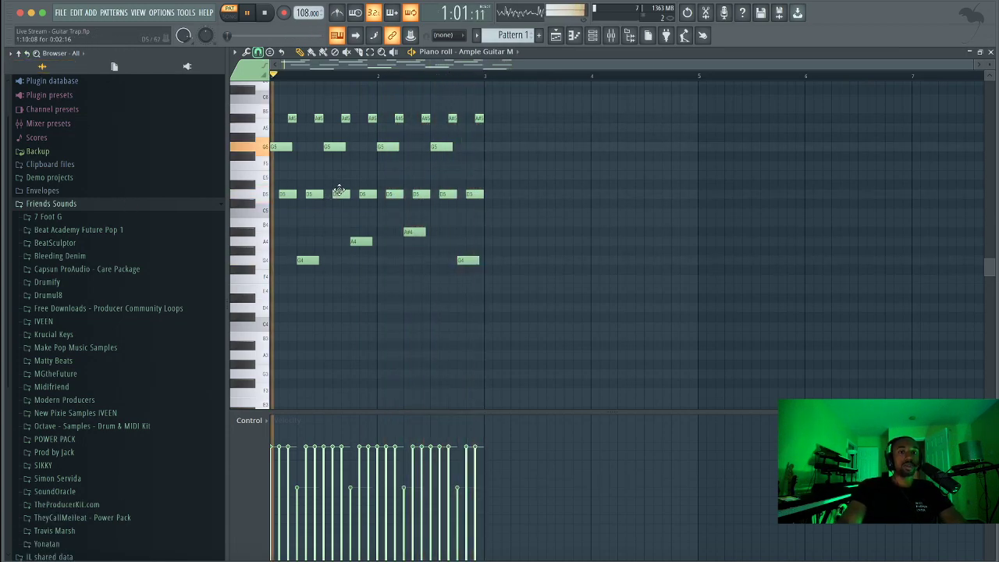
{"action": "key", "text": "space"}
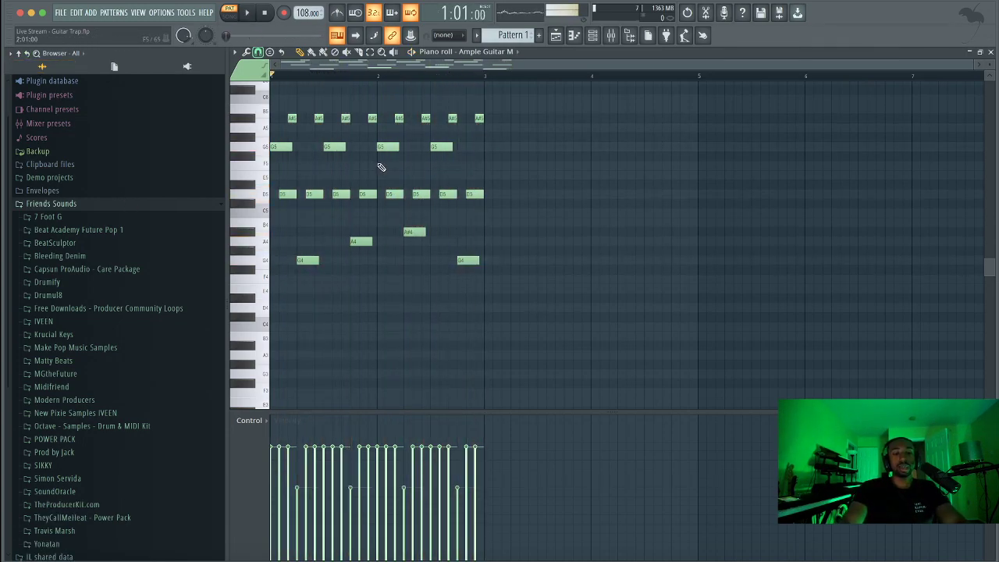
Stretch all notes of the guitar melody to 200% so it spans four bars, and clear the selection.
{"action": "key", "text": "ctrl+a"}
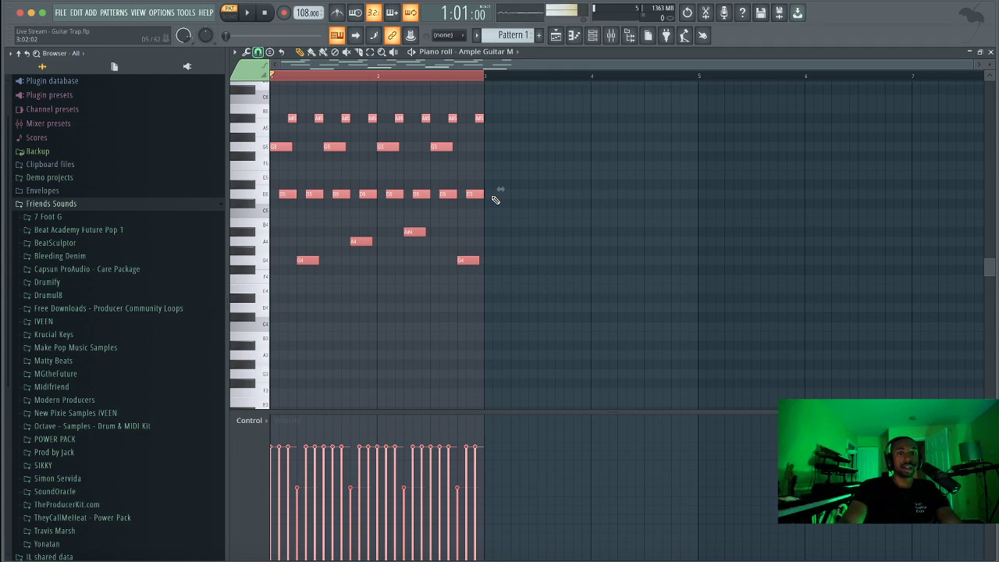
{"action": "left_click_drag", "start_coordinate": [526, 198], "coordinate": [695, 265]}
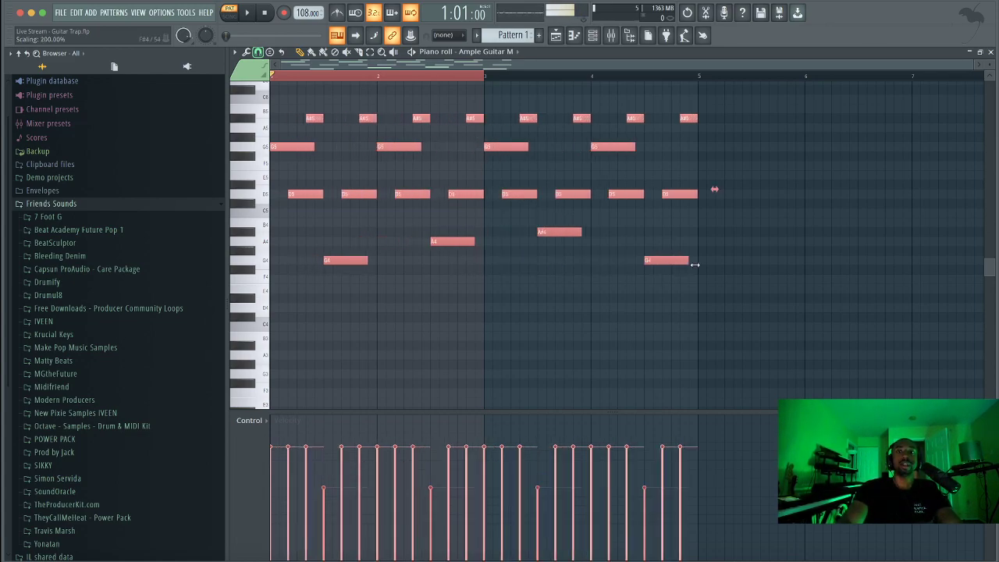
{"action": "left_click", "coordinate": [699, 312]}
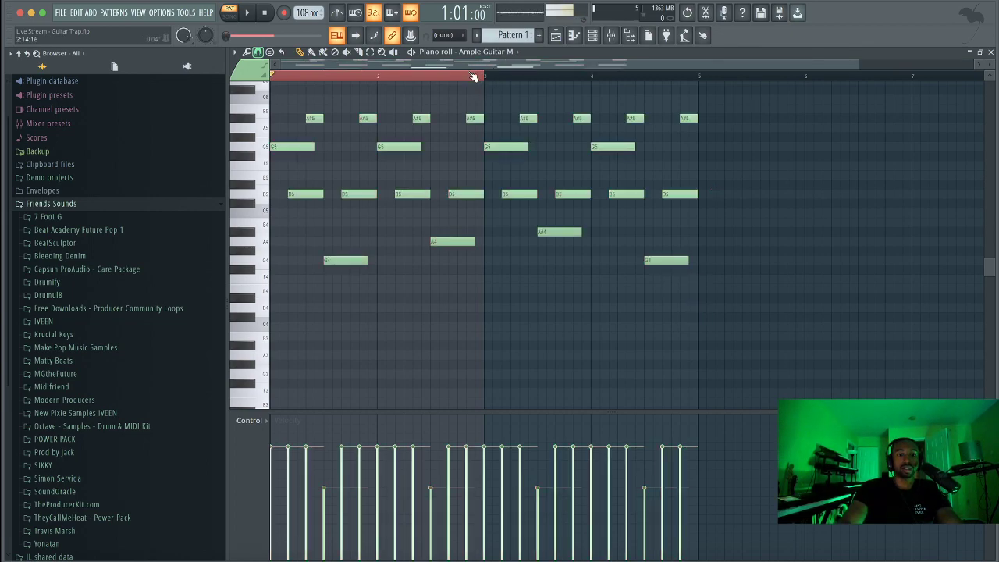
{"action": "left_click", "coordinate": [472, 77]}
Set the project tempo to 180 BPM and play back the stretched melody.
{"action": "left_click_drag", "start_coordinate": [307, 13], "coordinate": [307, 0]}
{"action": "key", "text": "space"}
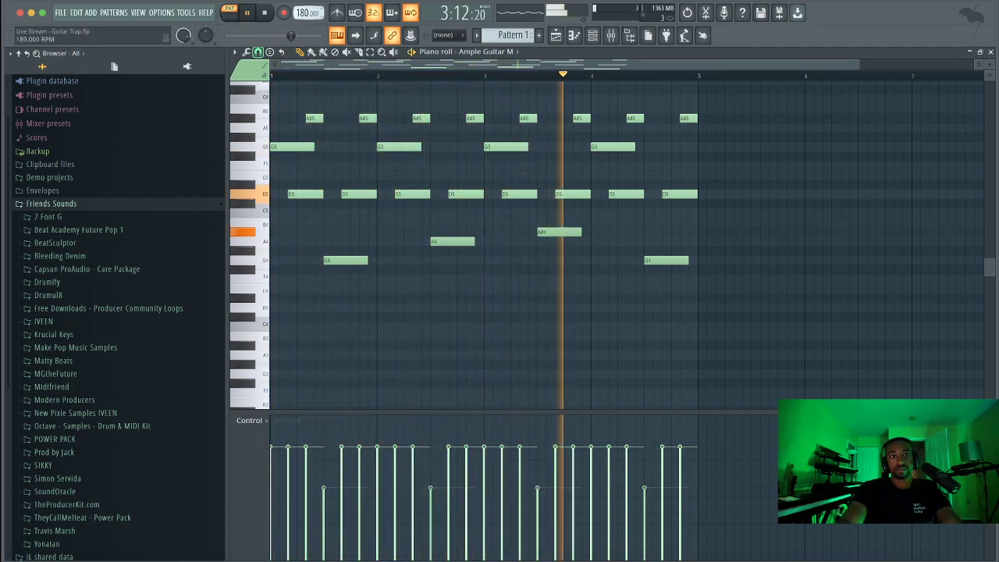
{"action": "key", "text": "space"}
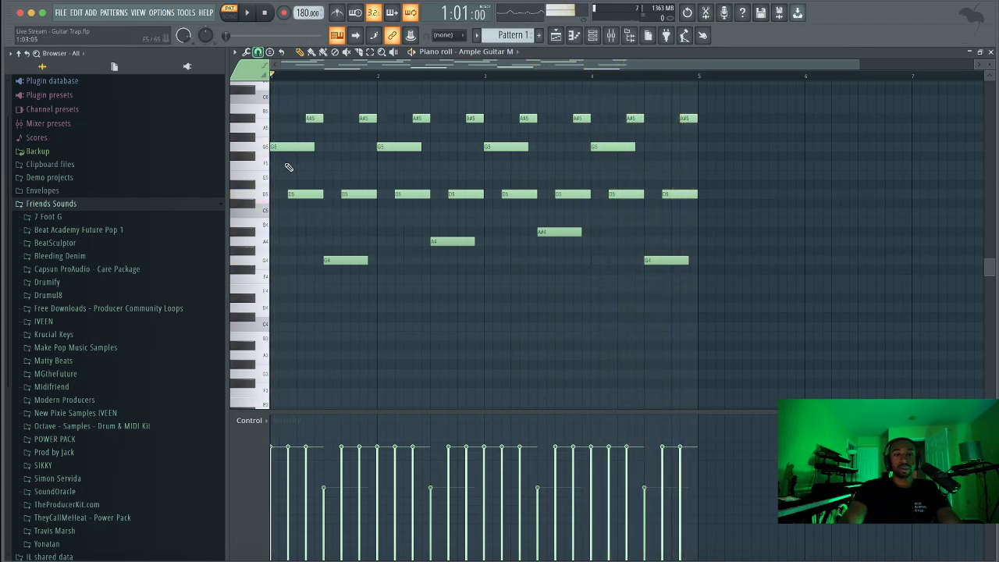
Try a 1/3 step snap in the piano roll and return it to 1/3 beat.
{"action": "left_click", "coordinate": [258, 51]}
{"action": "left_click", "coordinate": [273, 148]}
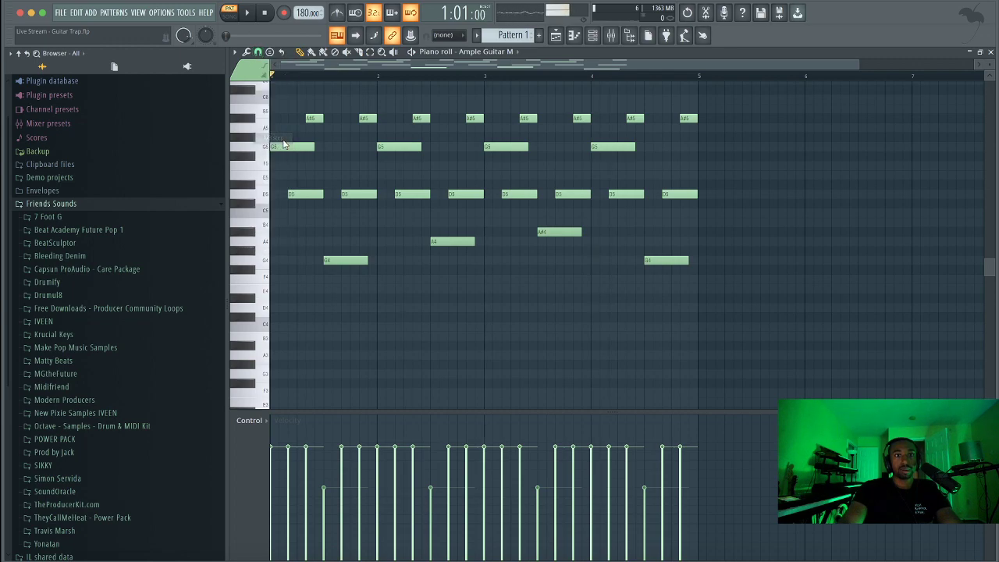
{"action": "left_click", "coordinate": [257, 52]}
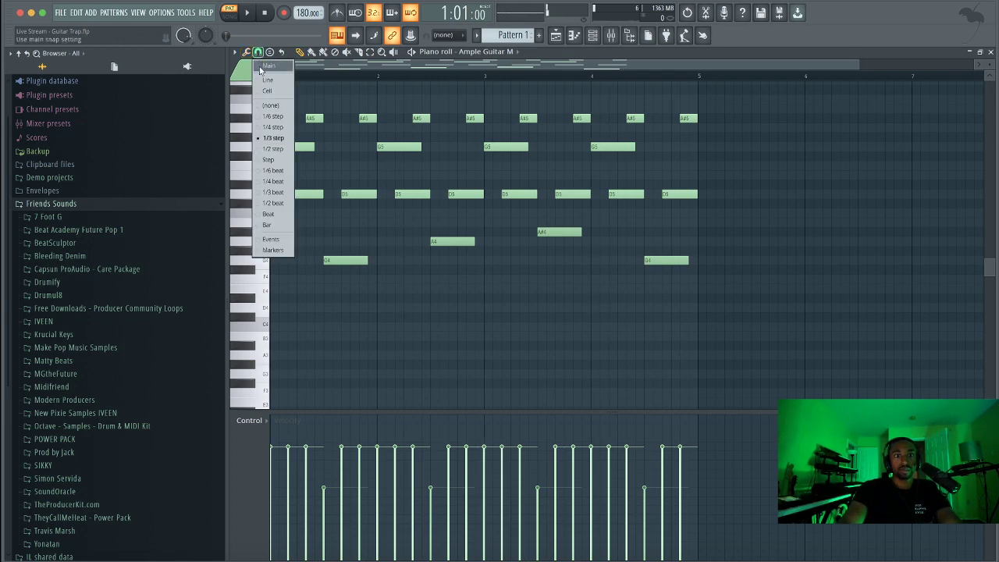
{"action": "left_click", "coordinate": [277, 193]}
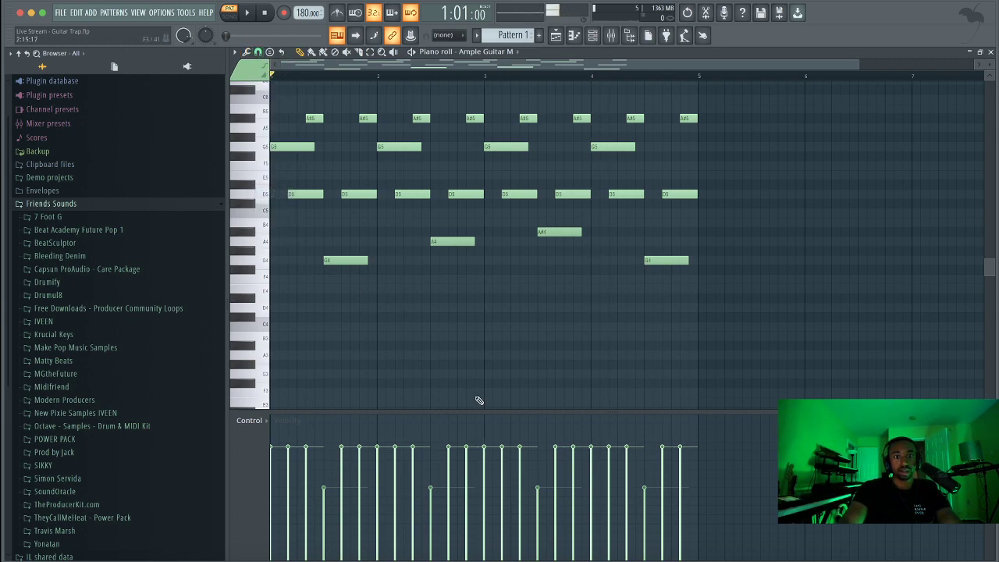
Listen to the four-bar guitar melody from the start.
{"action": "key", "text": "space"}
{"action": "key", "text": "space"}
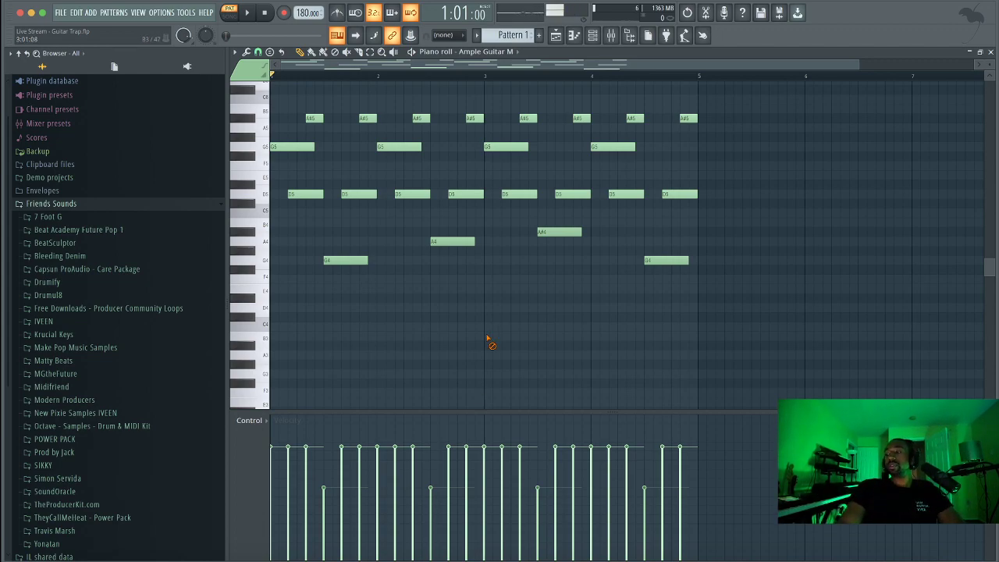
{"action": "key", "text": "space"}
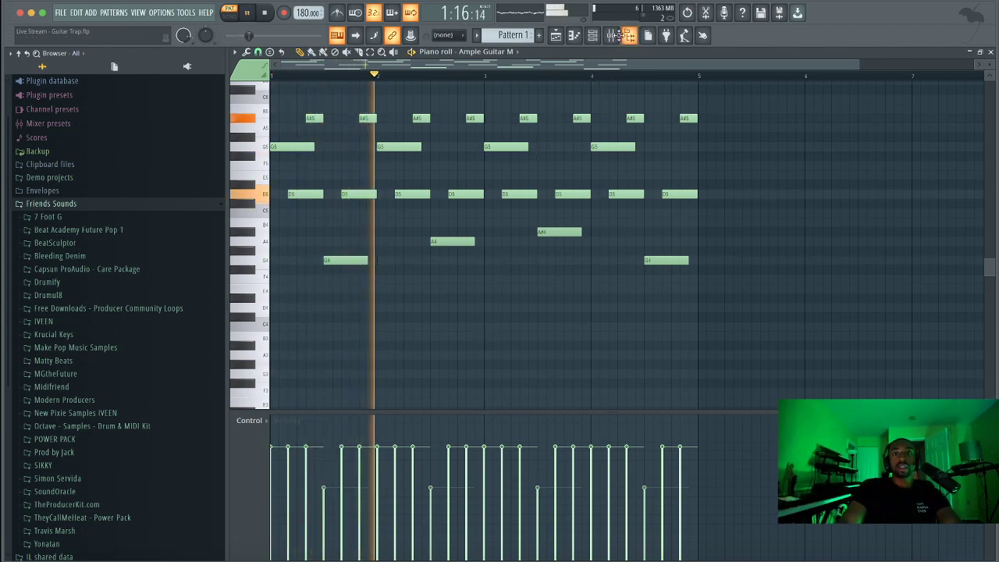
Open the Ample Guitar M instrument from the channel rack and set its capo to 1.
{"action": "key", "text": "F9"}
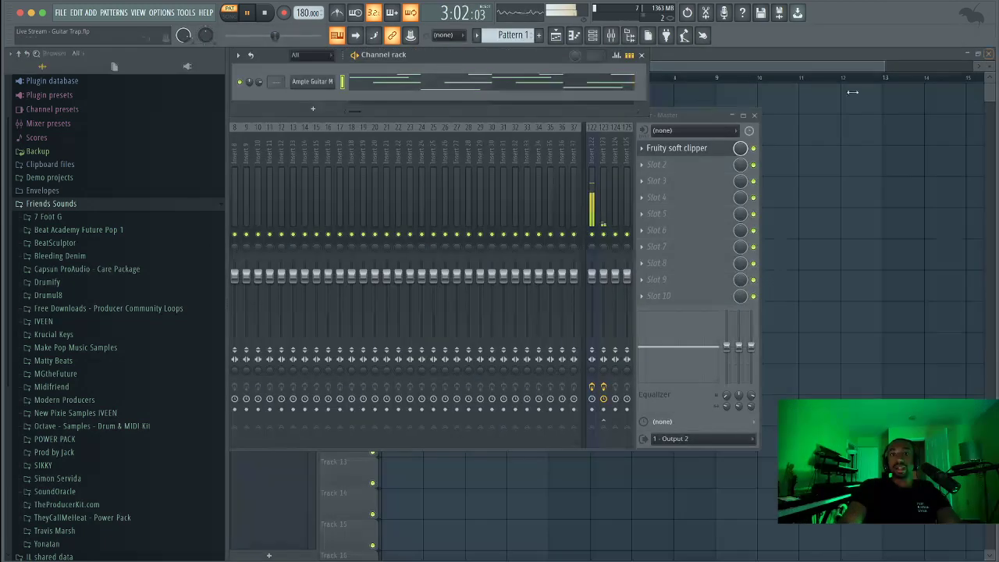
{"action": "left_click", "coordinate": [315, 82]}
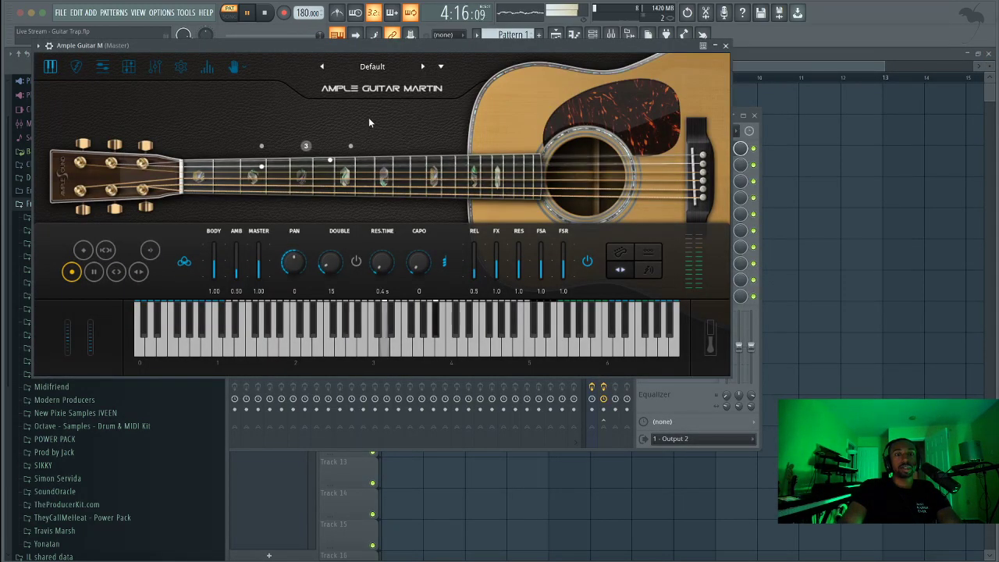
{"action": "left_click", "coordinate": [725, 47]}
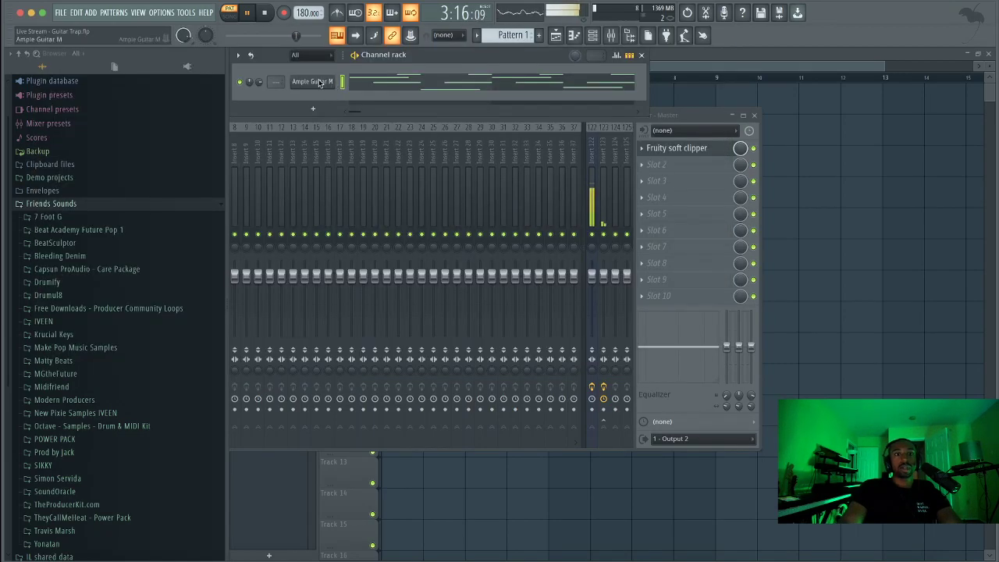
{"action": "left_click", "coordinate": [313, 82]}
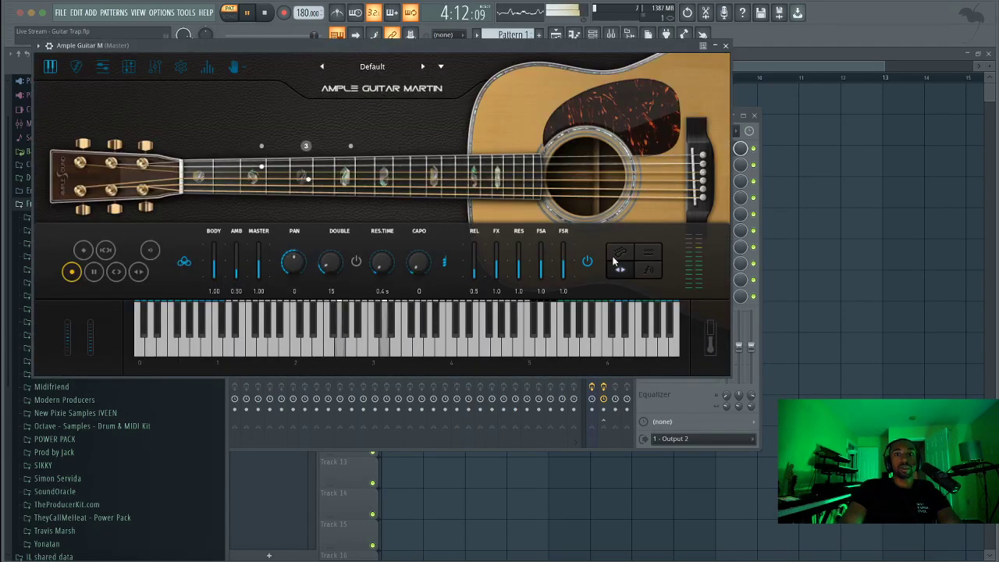
{"action": "left_click", "coordinate": [620, 269]}
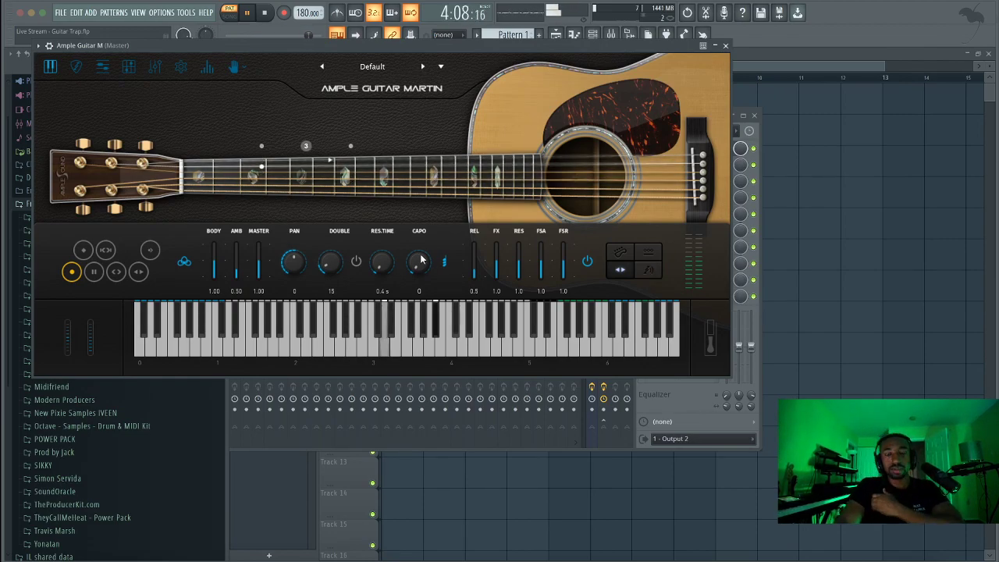
{"action": "mouse_move", "coordinate": [418, 263]}
{"action": "left_mouse_down"}
{"action": "mouse_move", "coordinate": [418, 236]}
{"action": "mouse_move", "coordinate": [415, 253]}
{"action": "left_mouse_up"}
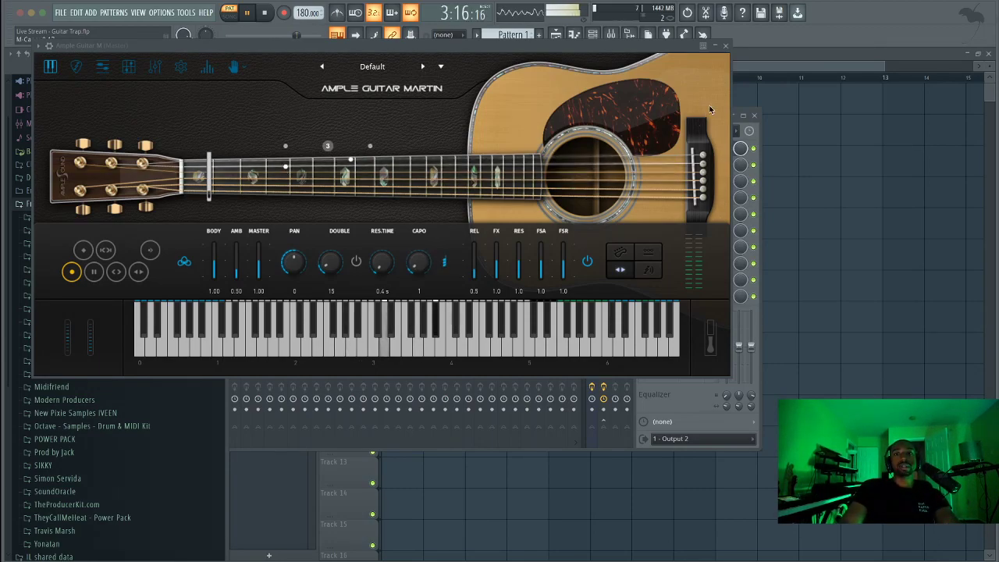
{"action": "key", "text": "Escape"}
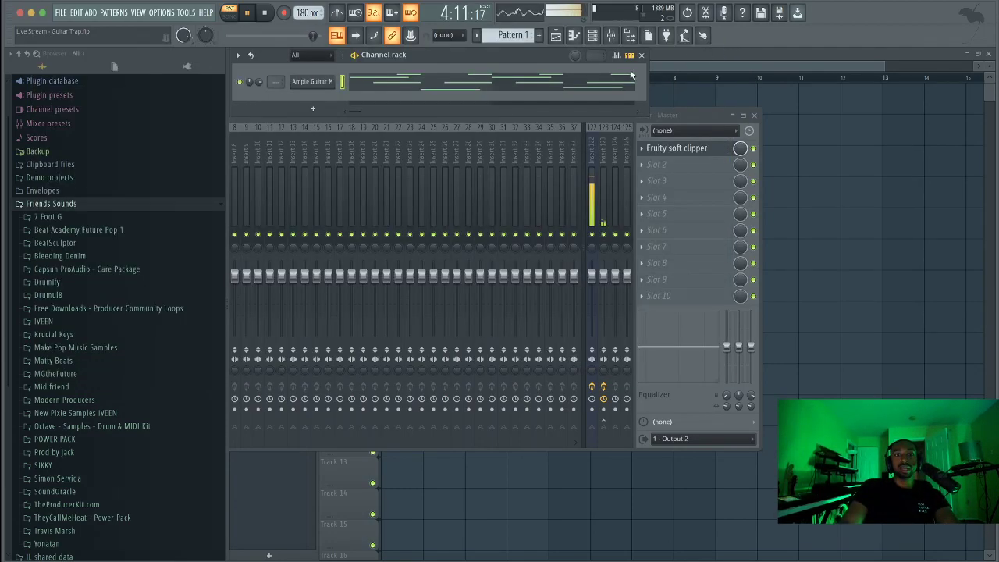
Return to the guitar channel's piano roll and listen to the melody with the new capo setting.
{"action": "left_click", "coordinate": [462, 90]}
{"action": "key", "text": "space"}
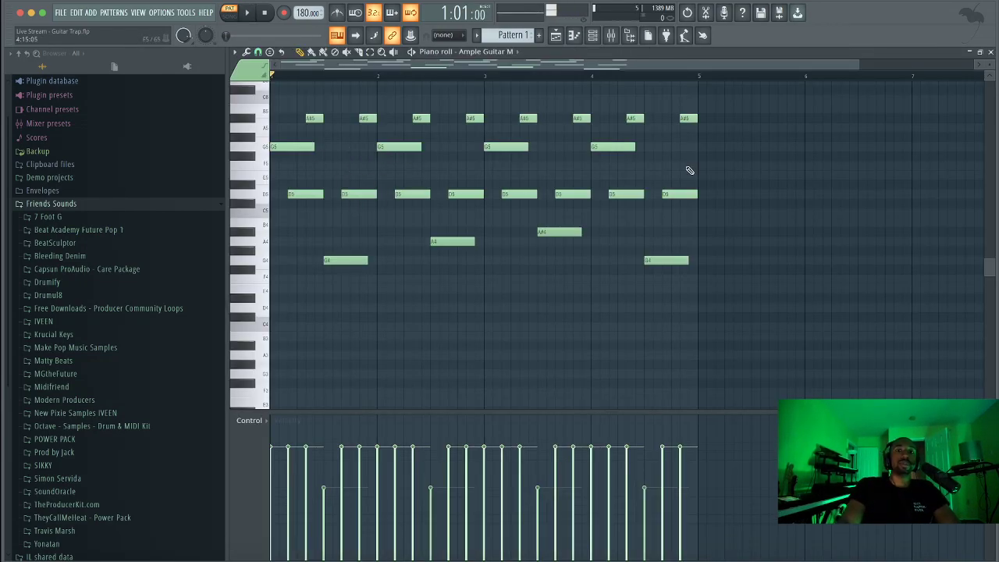
{"action": "key", "text": "space"}
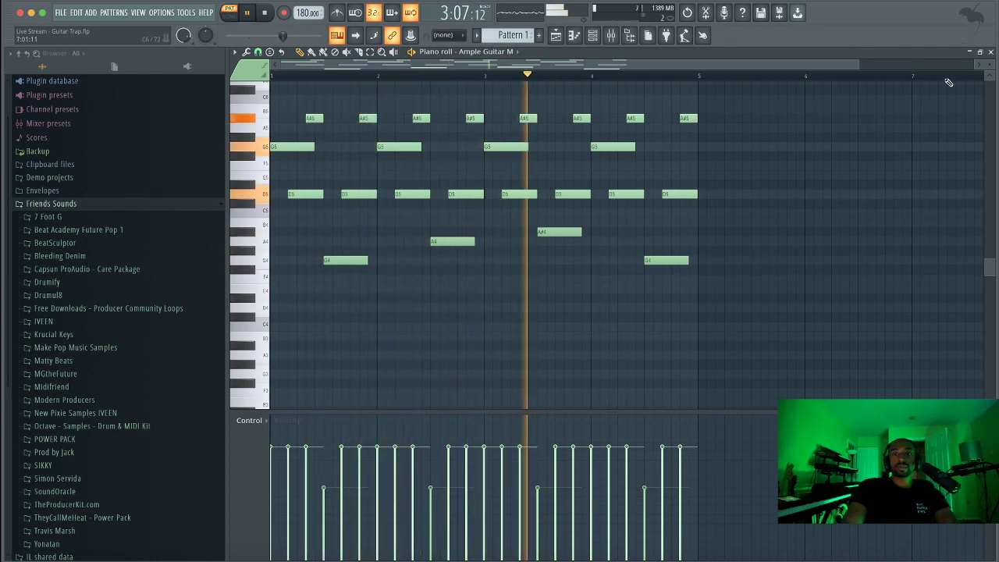
Try capo 2 on the Ample Guitar M instrument while the melody plays, and return it to 1.
{"action": "left_click", "coordinate": [990, 53]}
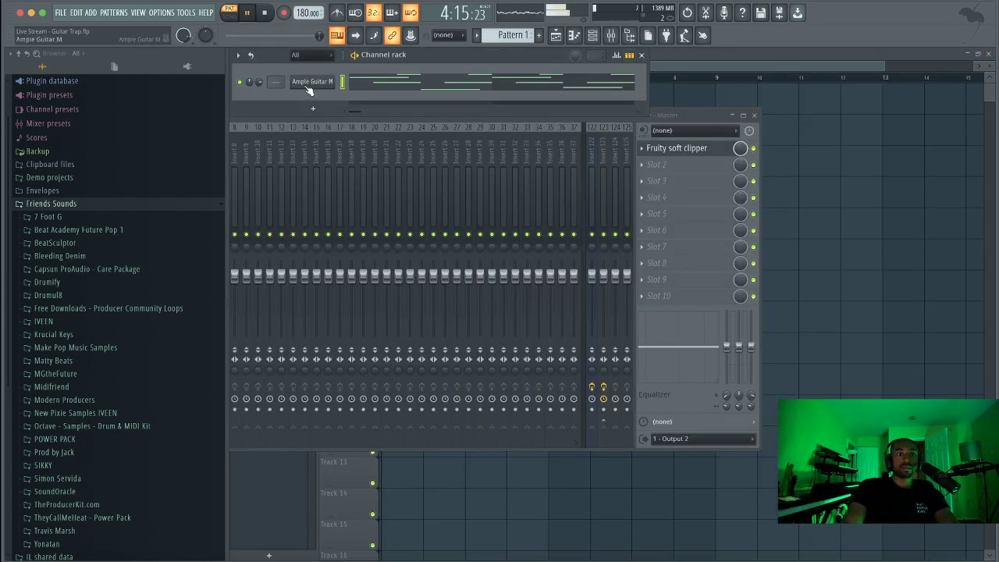
{"action": "left_click", "coordinate": [304, 83]}
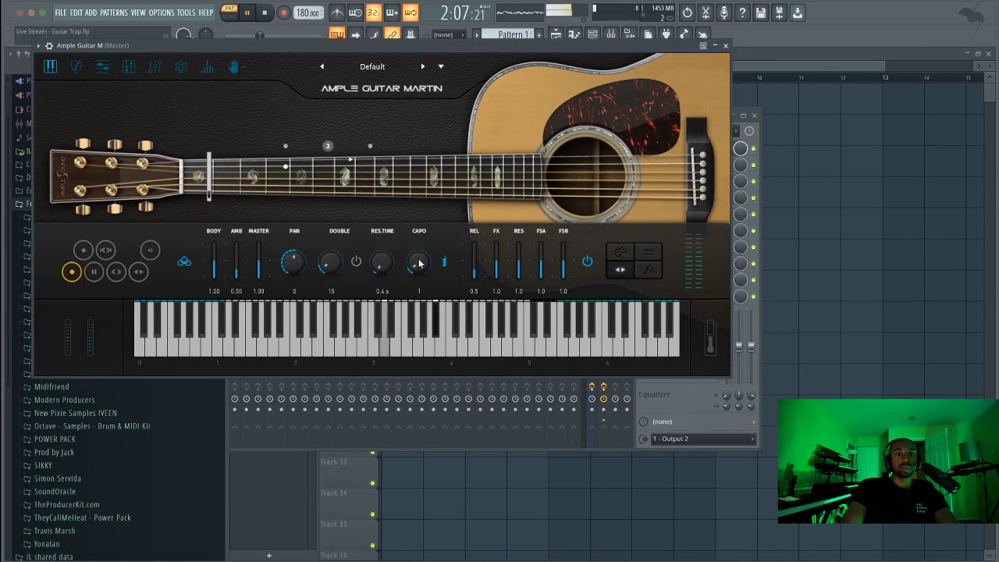
{"action": "left_click_drag", "start_coordinate": [417, 270], "coordinate": [417, 254]}
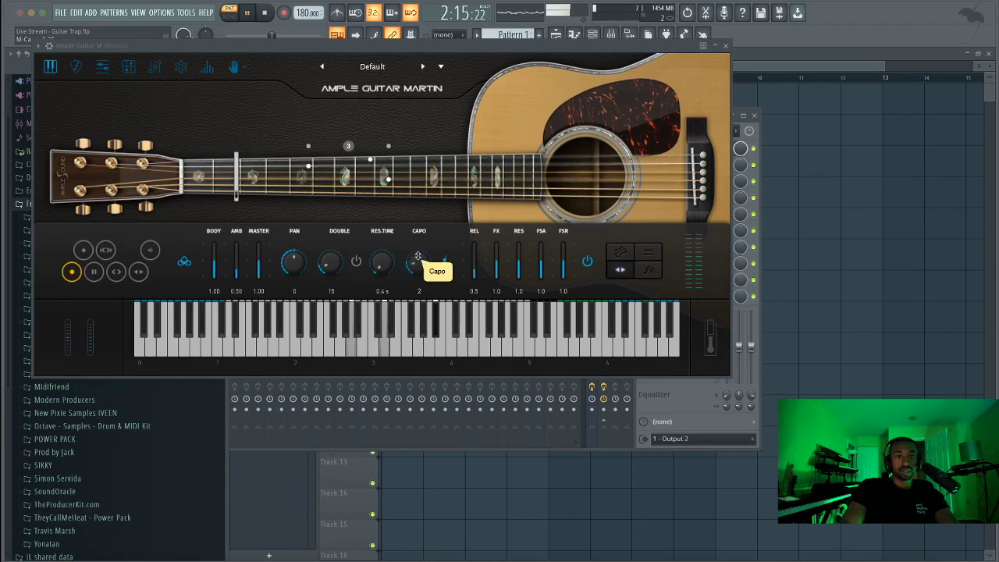
{"action": "left_click_drag", "start_coordinate": [418, 253], "coordinate": [417, 266]}
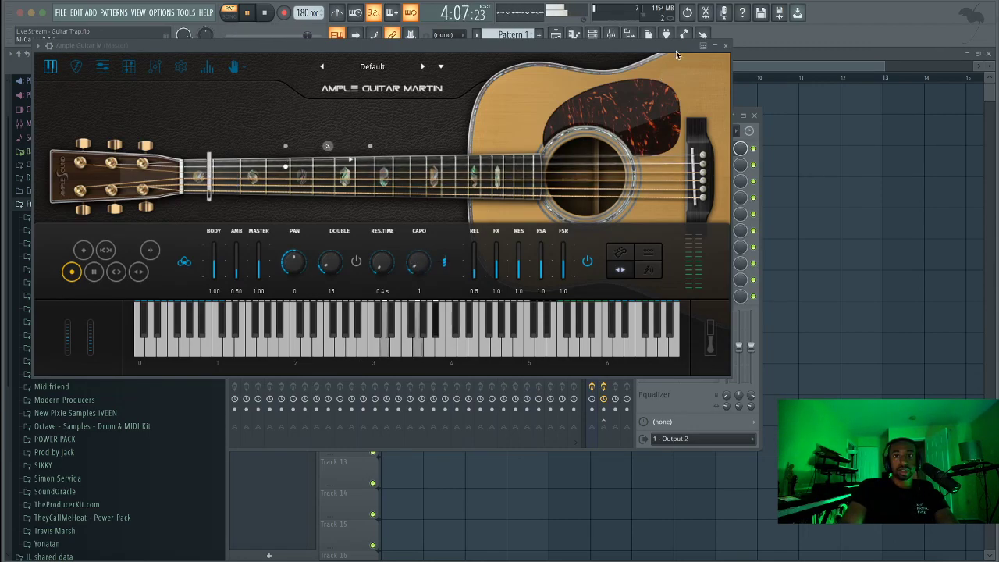
{"action": "key", "text": "Escape"}
In the guitar's piano roll, try added G4 and C5 notes at the start of bar 1 and listen to them.
{"action": "left_click", "coordinate": [379, 83]}
{"action": "key", "text": "space"}
{"action": "left_click", "coordinate": [282, 260]}
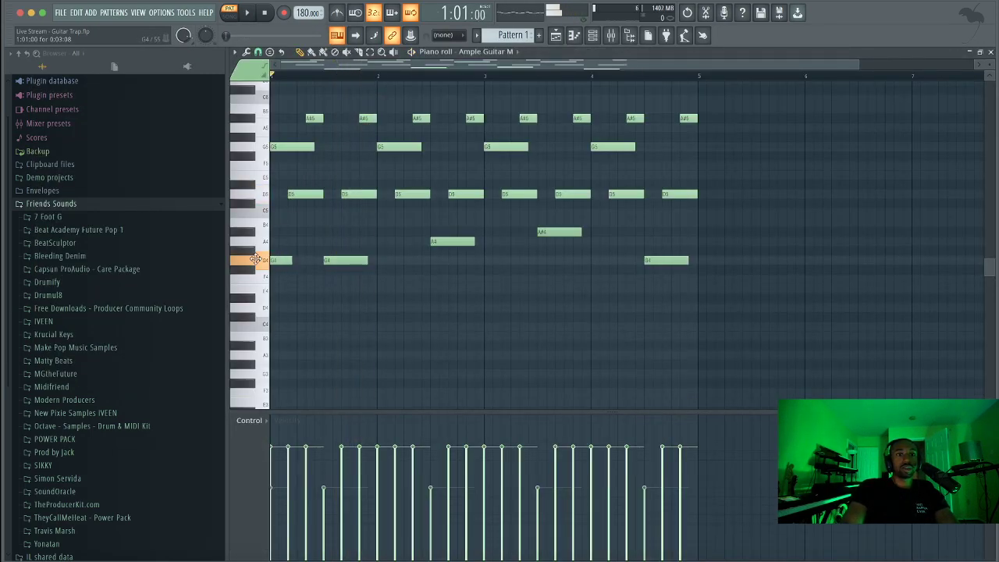
{"action": "left_click", "coordinate": [274, 210]}
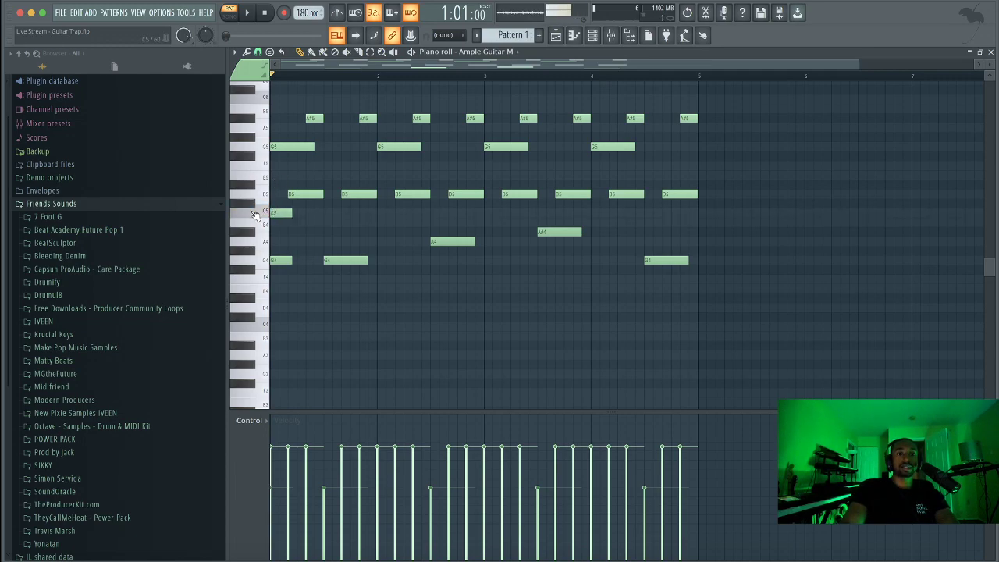
{"action": "key", "text": "space"}
{"action": "key", "text": "space"}
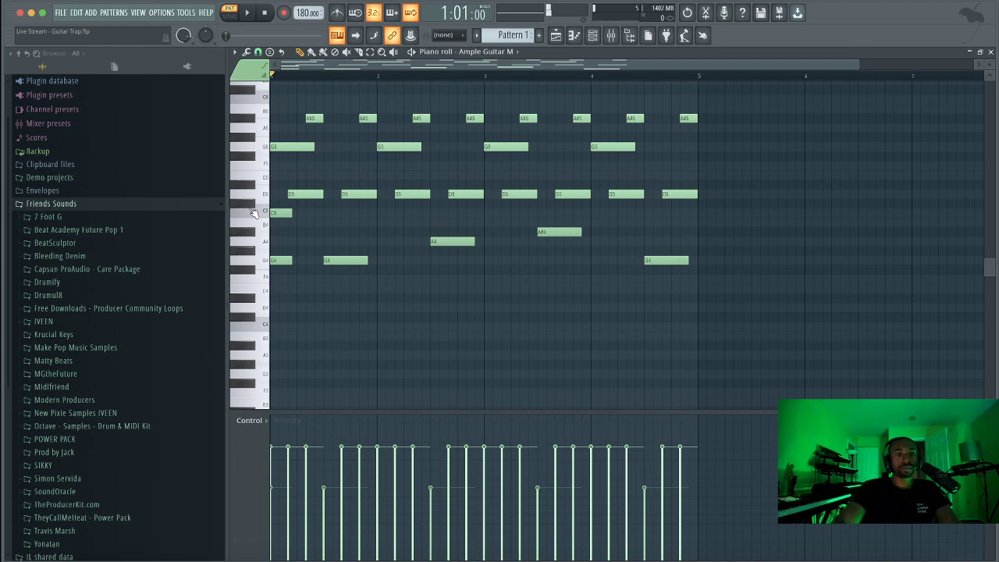
{"action": "key", "text": "space"}
{"action": "key", "text": "space"}
Delete the added G4 note and try the added C5 note at E5 and an octave lower, listening to it.
{"action": "left_click_drag", "start_coordinate": [286, 268], "coordinate": [268, 176]}
{"action": "right_click", "coordinate": [282, 261]}
{"action": "left_click_drag", "start_coordinate": [279, 213], "coordinate": [279, 177]}
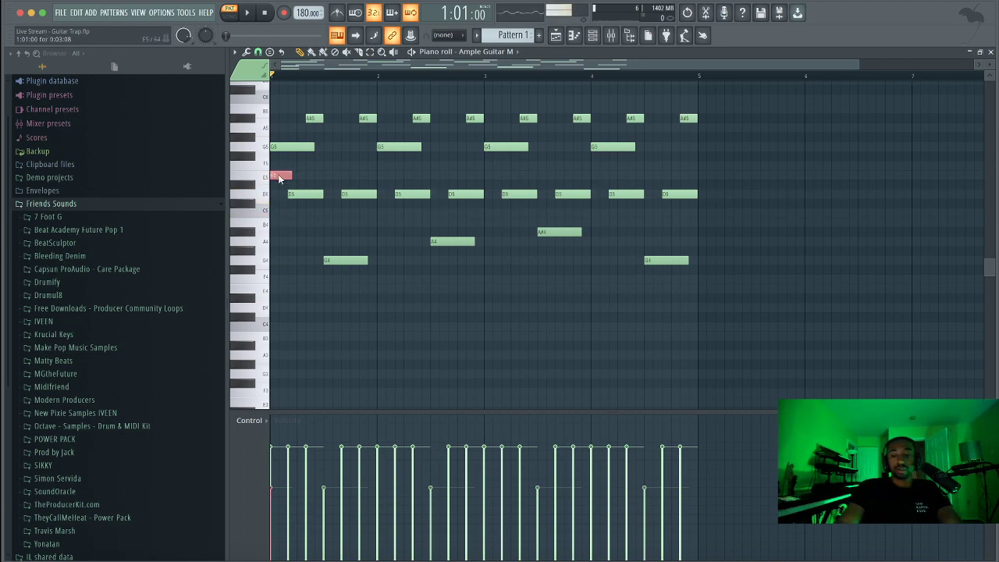
{"action": "key", "text": "ctrl+Down"}
{"action": "key", "text": "space"}
{"action": "key", "text": "space"}
{"action": "key", "text": "space"}
{"action": "key", "text": "space"}
Raise the added note back an octave, try it at D5 with playback, and delete it.
{"action": "key", "text": "ctrl+Up"}
{"action": "key", "text": "space"}
{"action": "key", "text": "space"}
{"action": "left_click_drag", "start_coordinate": [279, 177], "coordinate": [280, 193]}
{"action": "key", "text": "space"}
{"action": "key", "text": "space"}
{"action": "right_click", "coordinate": [281, 207]}
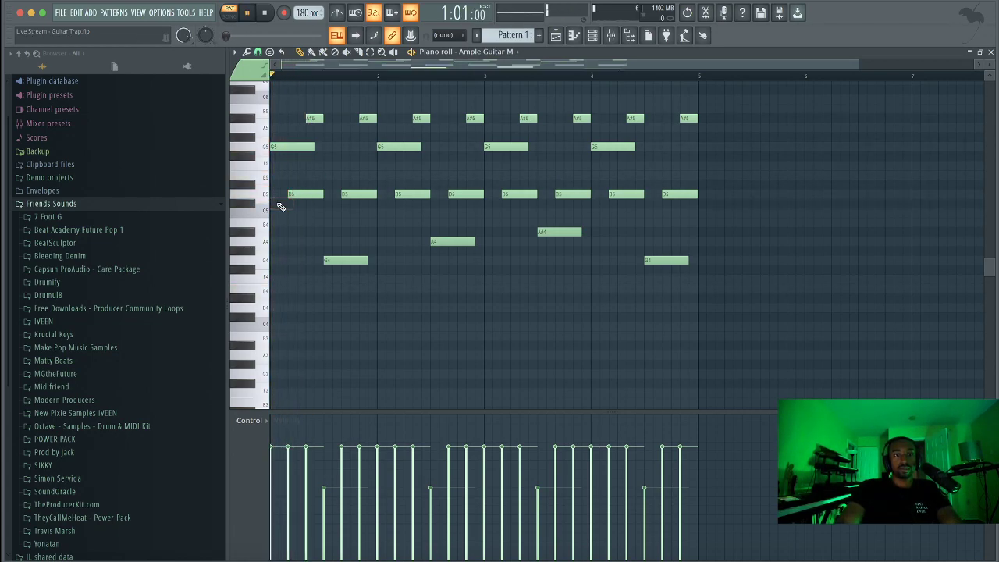
Listen to the guitar melody and audition individual pitches on the piano roll's keyboard against it.
{"action": "key", "text": "space"}
{"action": "key", "text": "space"}
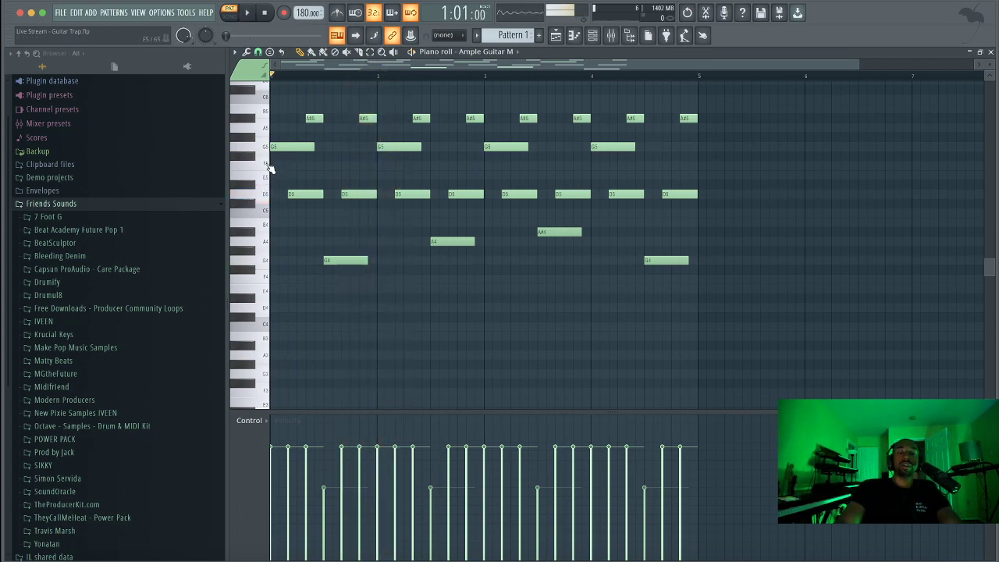
{"action": "left_click", "coordinate": [268, 127]}
{"action": "left_click", "coordinate": [265, 179]}
{"action": "left_click", "coordinate": [261, 227]}
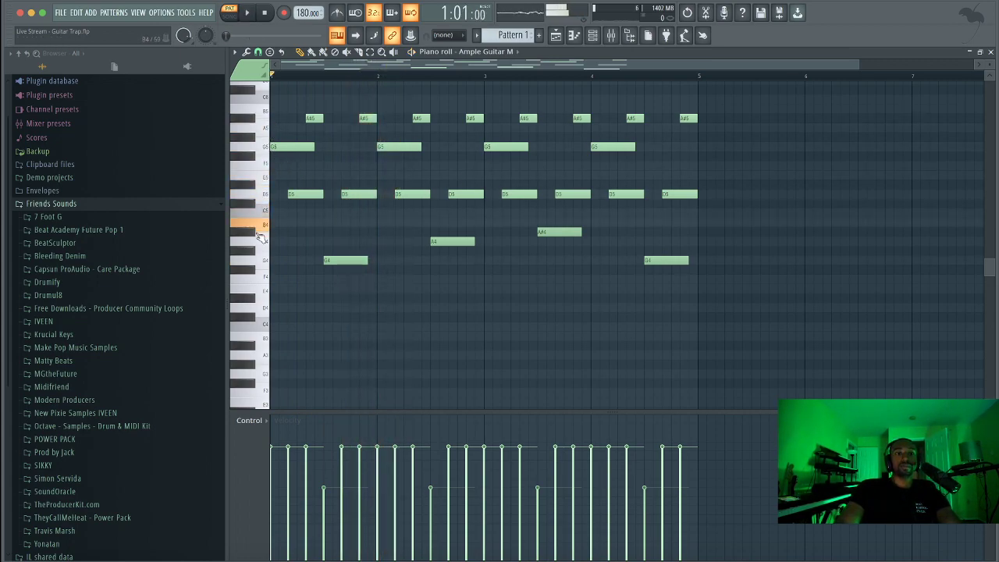
{"action": "key", "text": "space"}
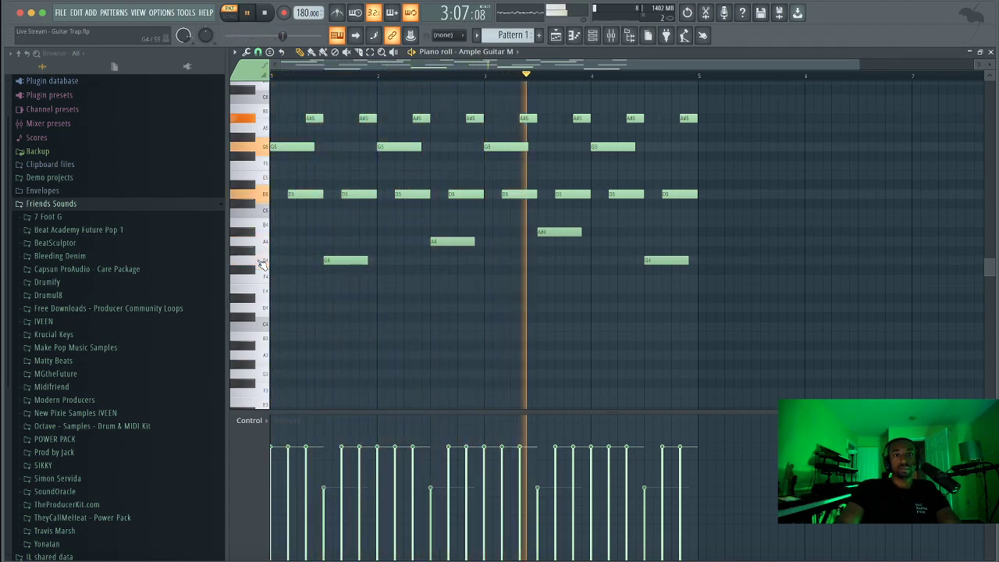
{"action": "key", "text": "space"}
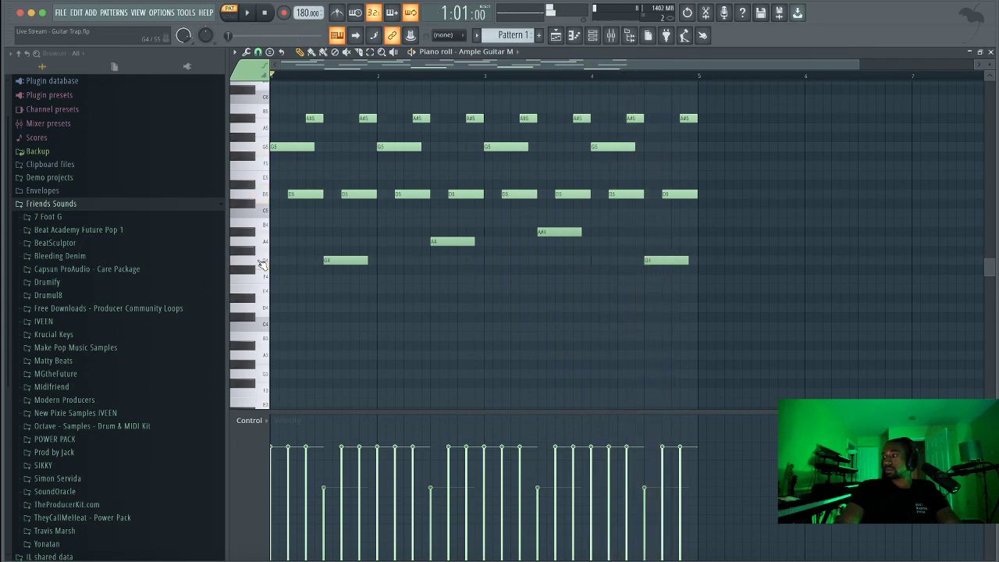
{"action": "key", "text": "space"}
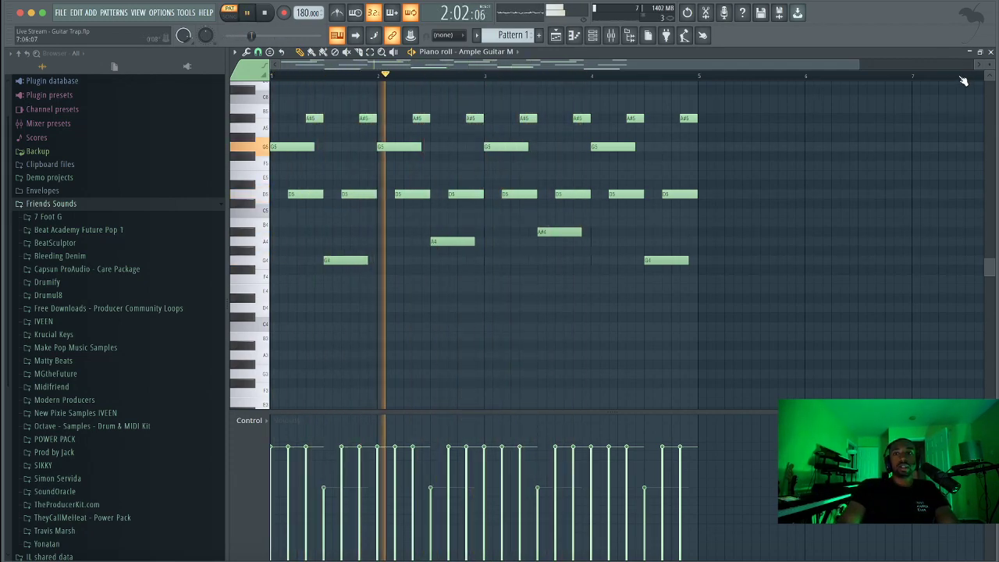
Stop playback, close the piano roll and set the audio device to Universal Audio Thunderbolt.
{"action": "left_click", "coordinate": [990, 52]}
{"action": "key", "text": "space"}
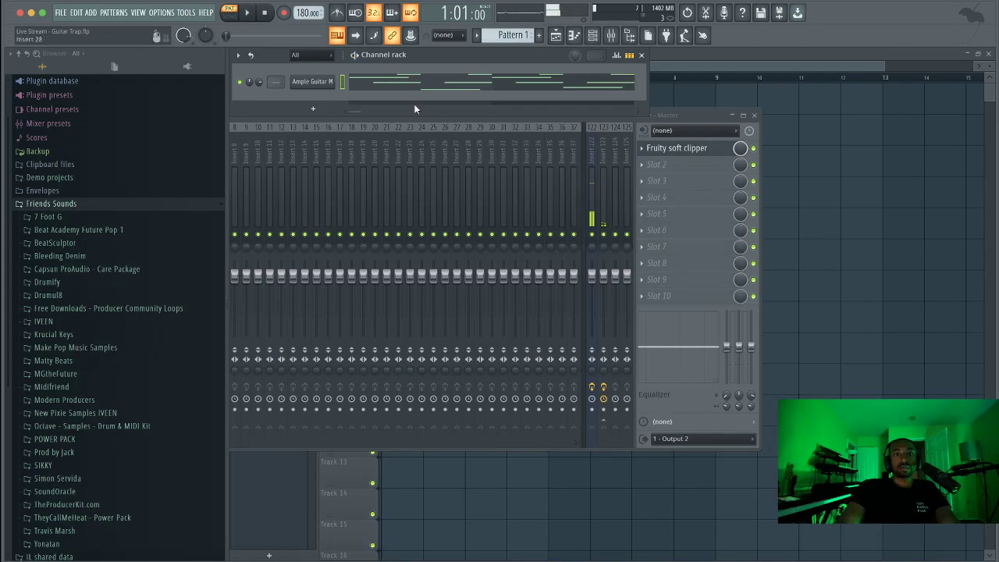
{"action": "left_click", "coordinate": [162, 11]}
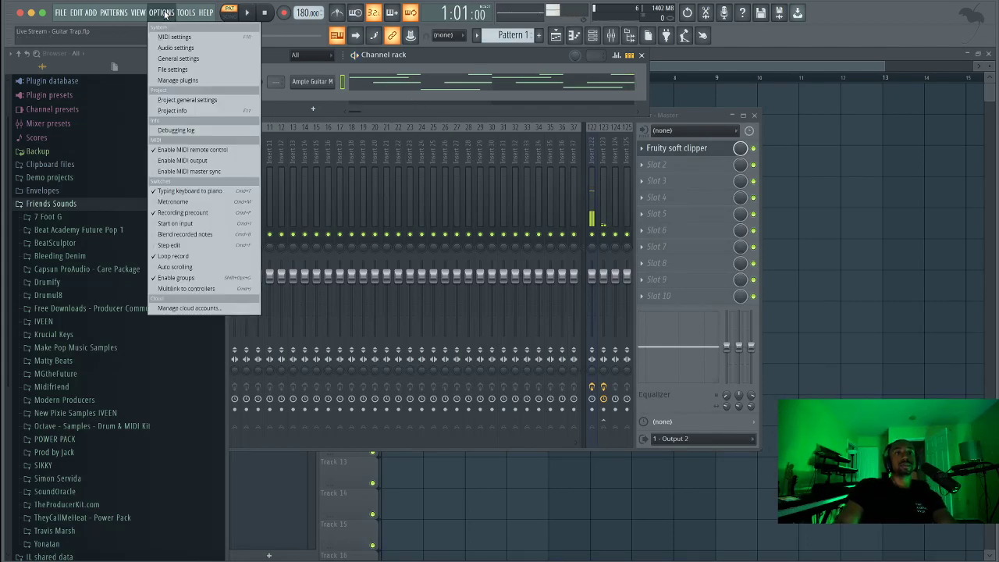
{"action": "left_click", "coordinate": [181, 47]}
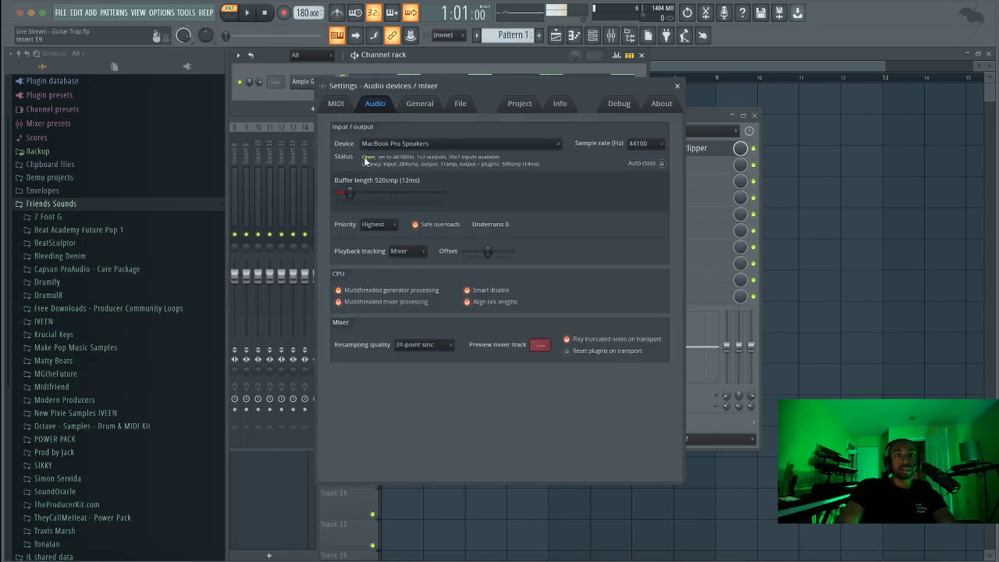
{"action": "left_click", "coordinate": [448, 148]}
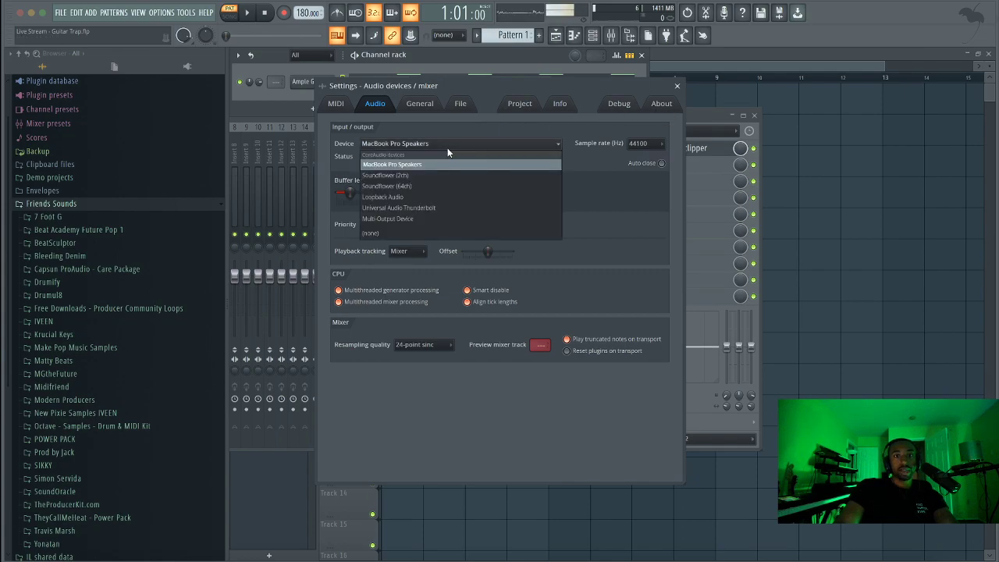
{"action": "left_click", "coordinate": [433, 207]}
{"action": "left_click", "coordinate": [677, 85]}
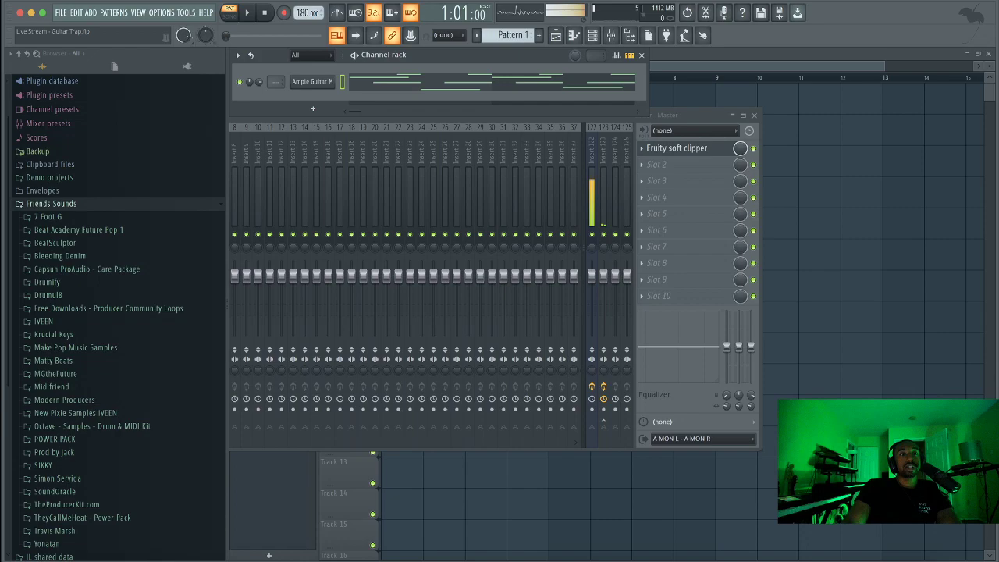
Check the output device in the Sound settings of macOS System Preferences, and close the window.
{"action": "left_click", "coordinate": [14, 7]}
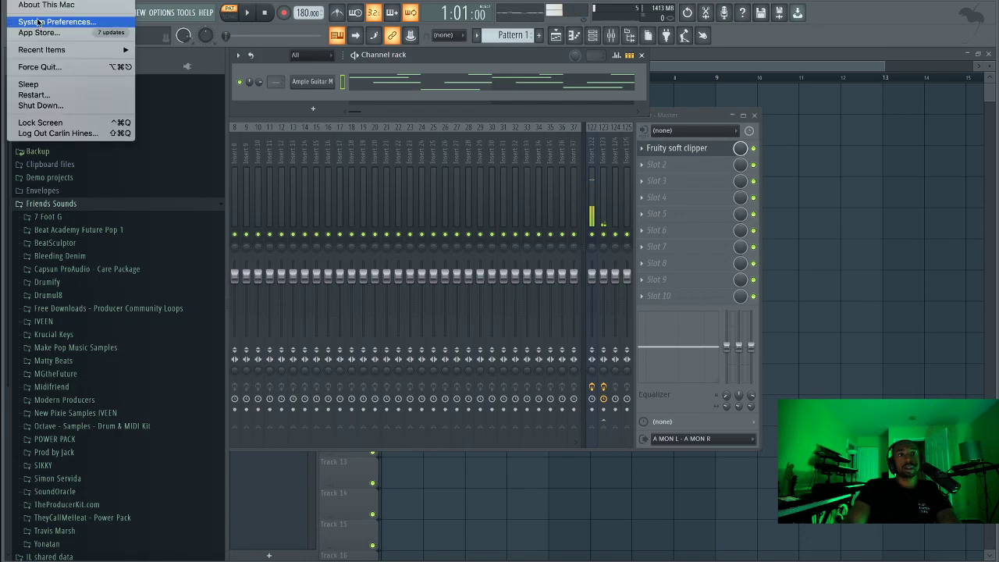
{"action": "left_click", "coordinate": [37, 21]}
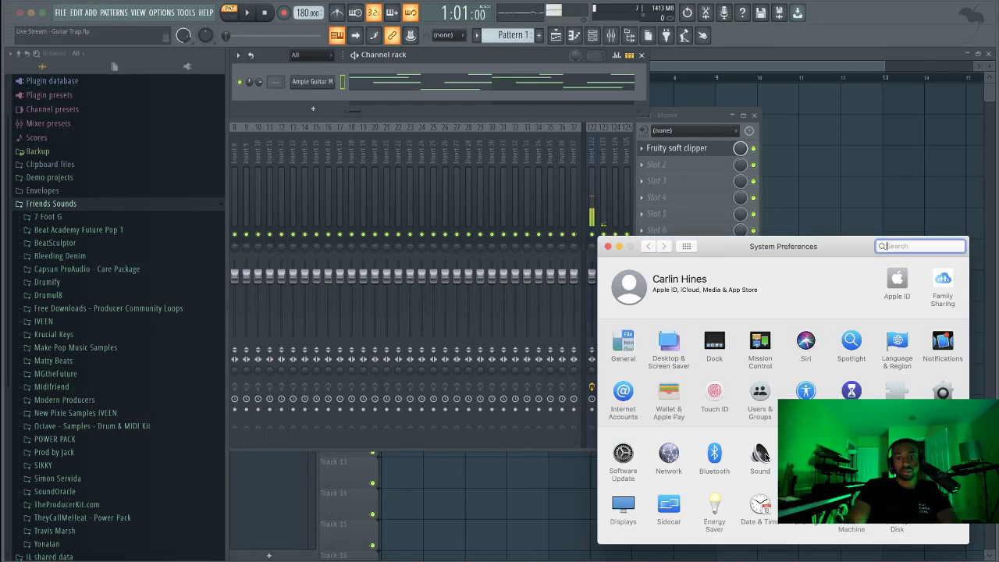
{"action": "left_click", "coordinate": [759, 456]}
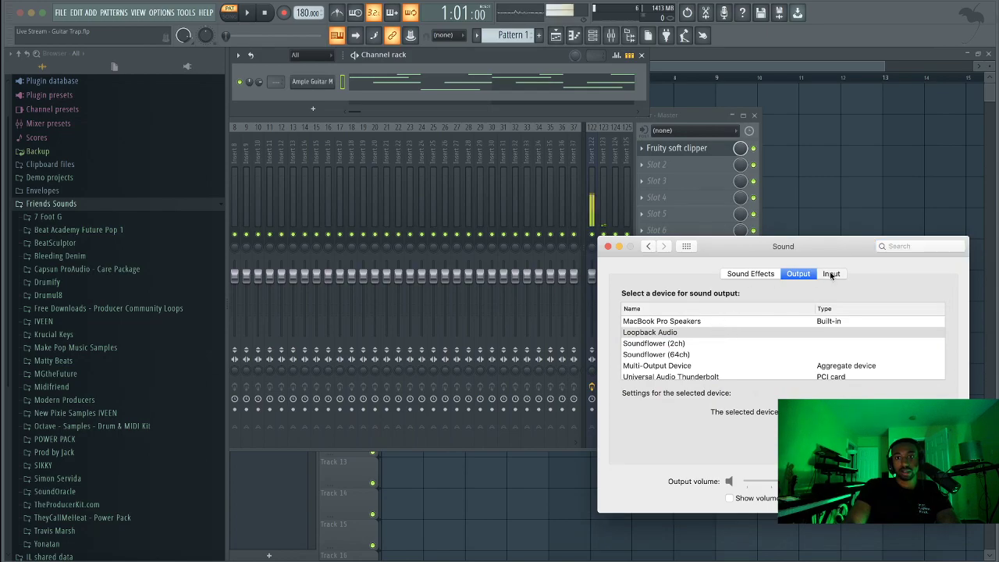
{"action": "left_click", "coordinate": [607, 250]}
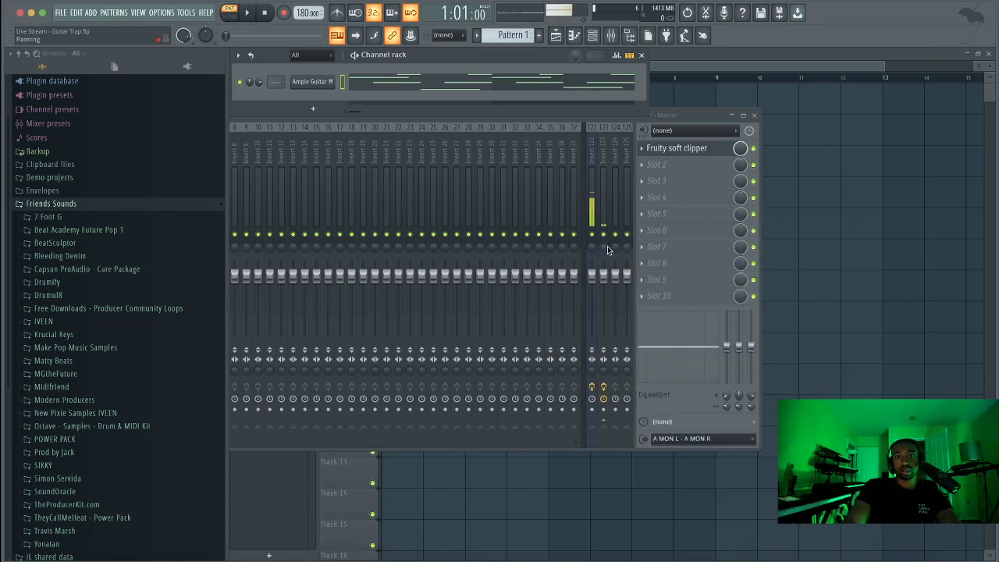
Play the pattern through the new audio device, and place Pattern 1 on Track 1 at bar 1 of the playlist.
{"action": "key", "text": "space"}
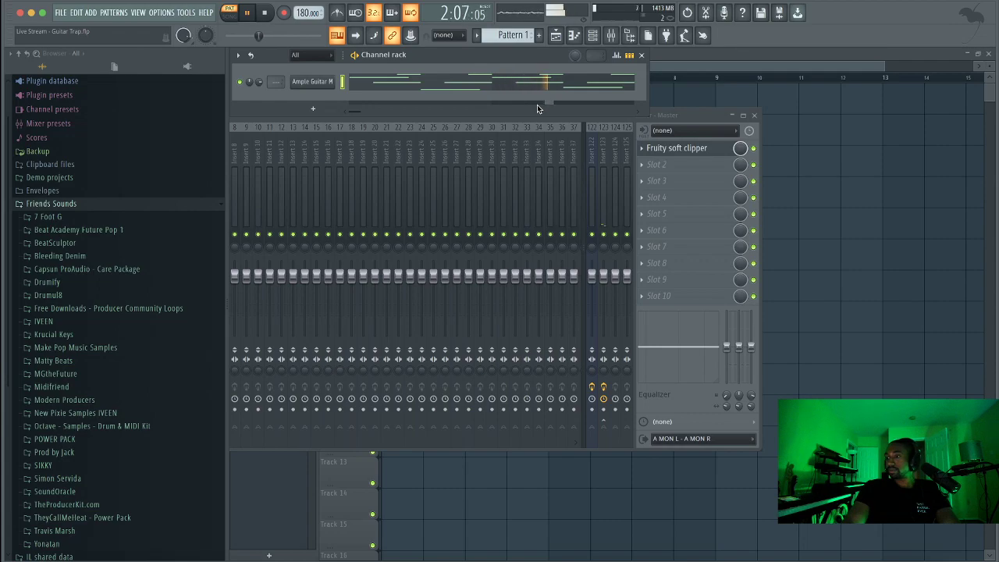
{"action": "left_click", "coordinate": [667, 112]}
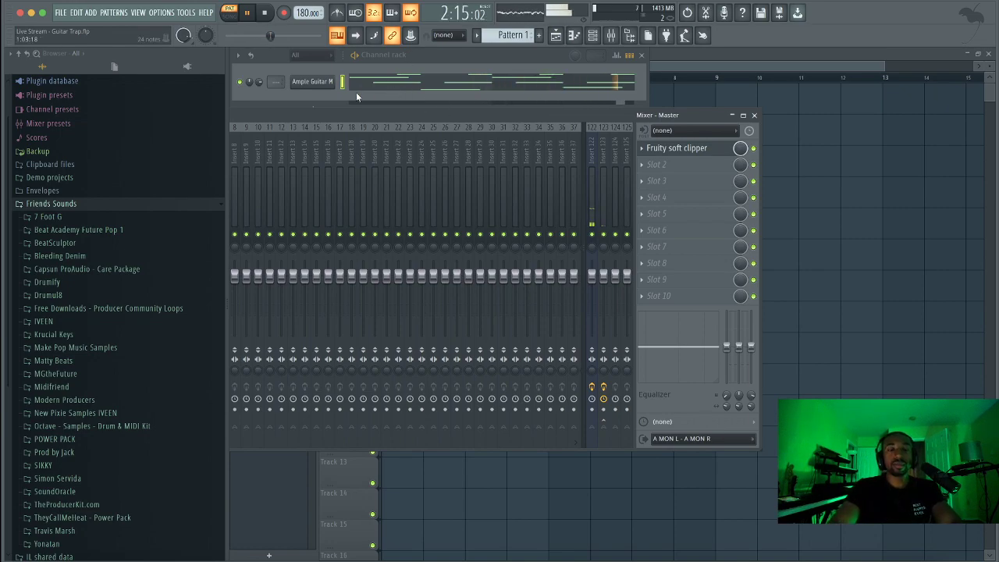
{"action": "key", "text": "space"}
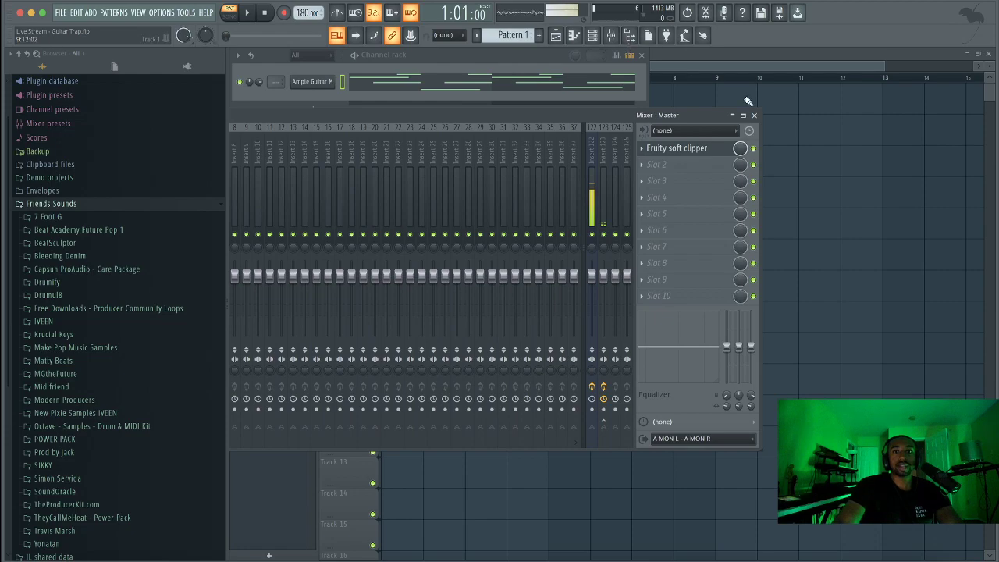
{"action": "left_click", "coordinate": [810, 130]}
{"action": "left_click_drag", "start_coordinate": [406, 100], "coordinate": [399, 94]}
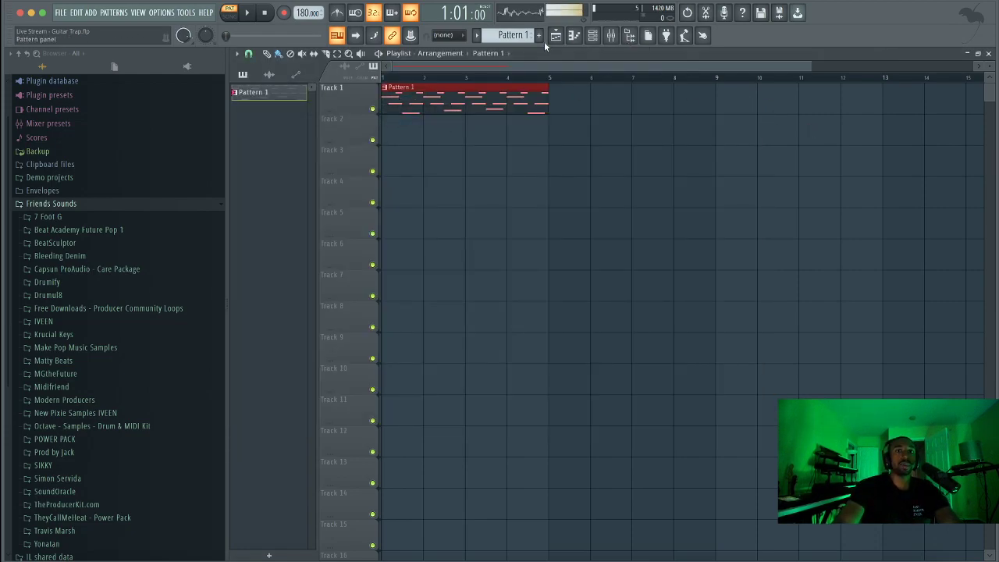
Open the guitar's piano roll and listen repeatedly to the opening notes of bar 1.
{"action": "key", "text": "F7"}
{"action": "key", "text": "space"}
{"action": "key", "text": "space"}
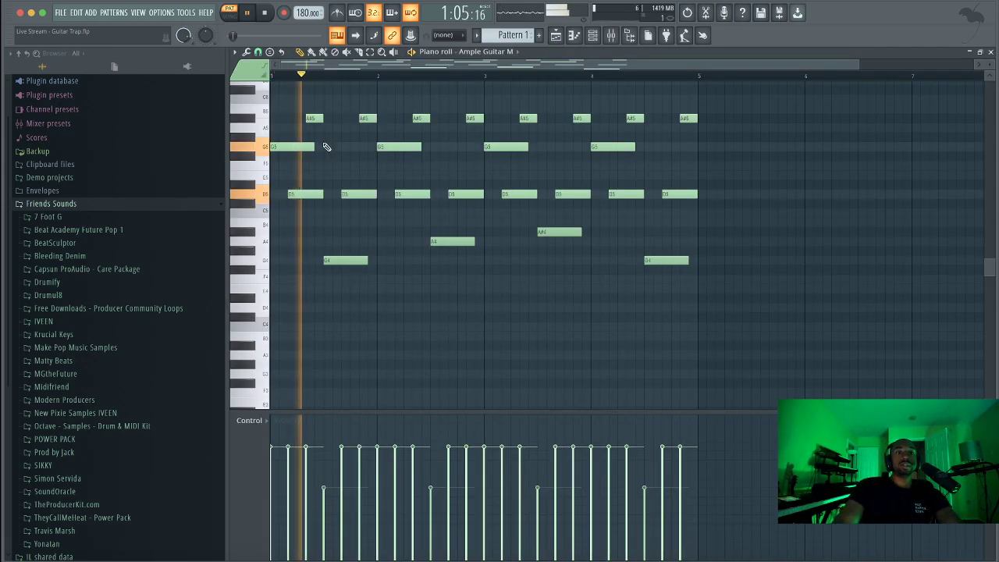
{"action": "key", "text": "space"}
{"action": "key", "text": "space"}
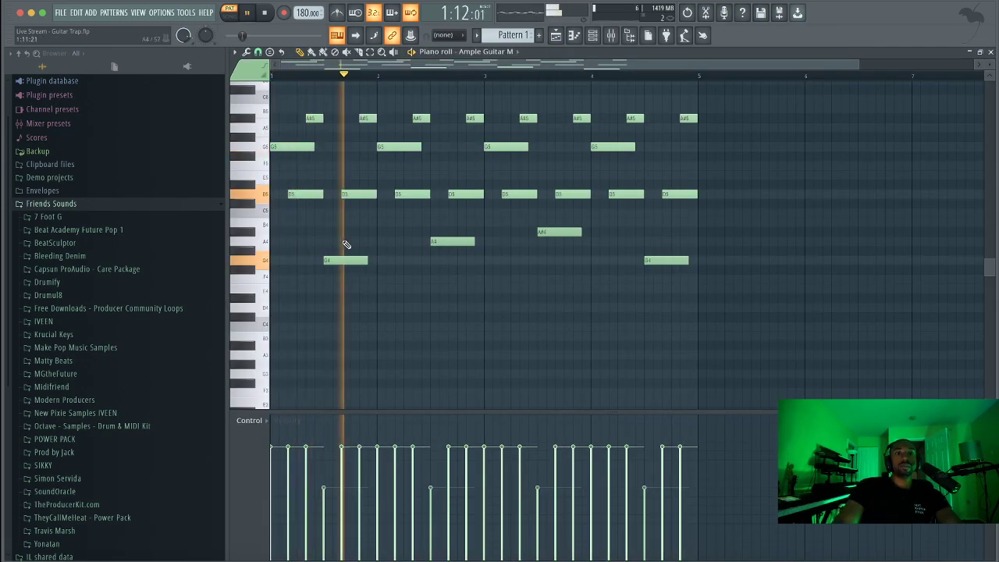
{"action": "key", "text": "space"}
{"action": "key", "text": "space"}
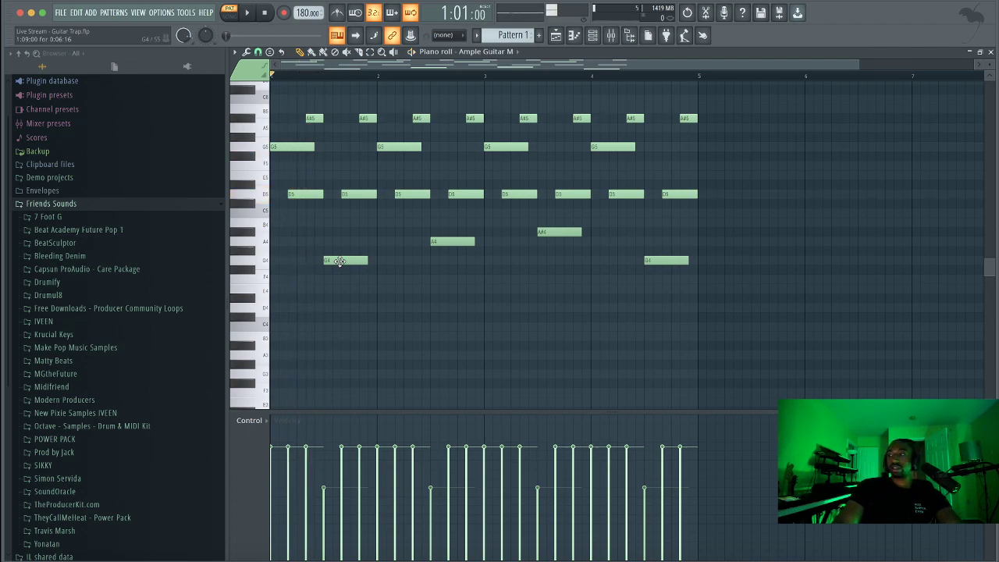
{"action": "key", "text": "space"}
{"action": "key", "text": "space"}
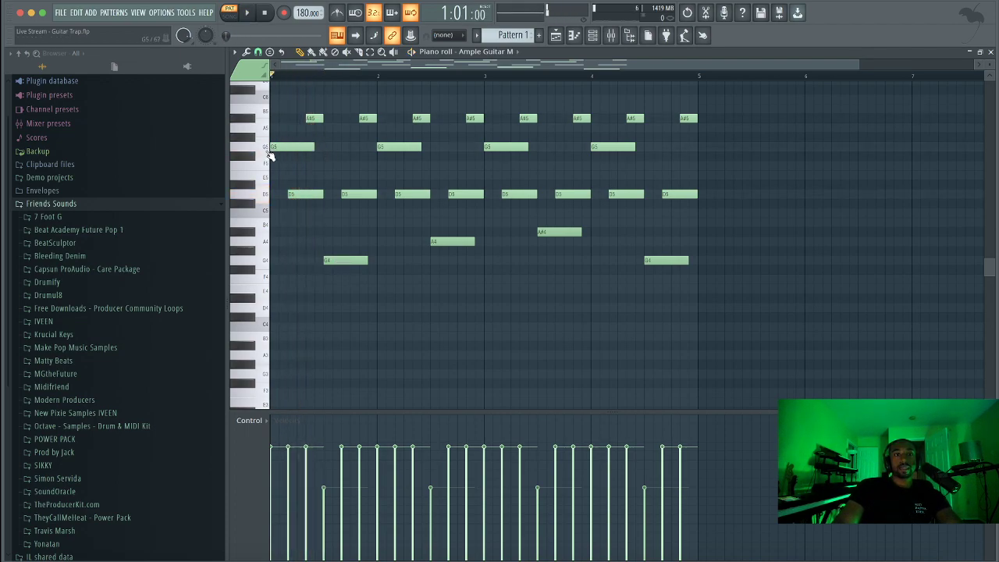
Add a short F5 note at the start of bar 1, shift the G5 note slightly later, and listen.
{"action": "left_click", "coordinate": [278, 166]}
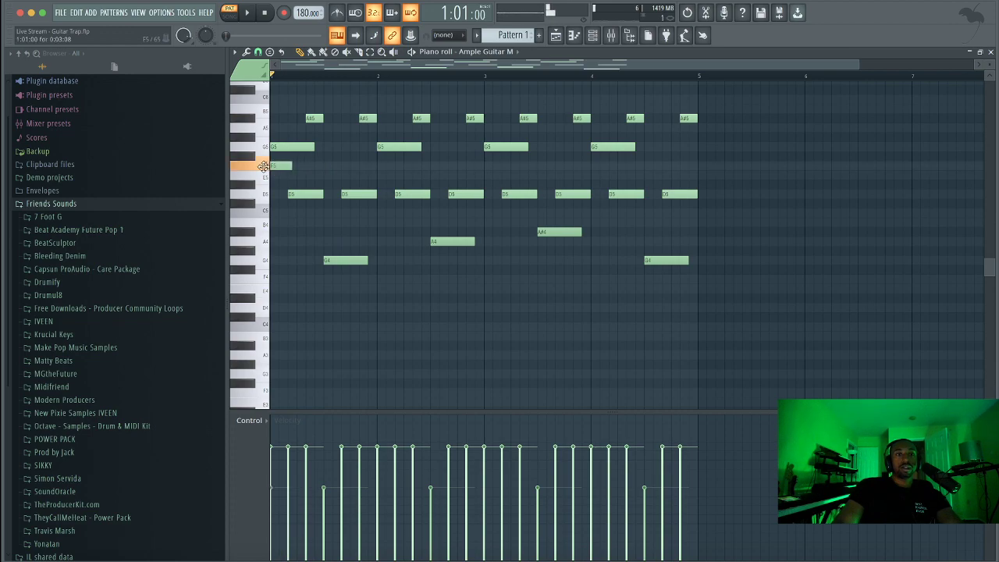
{"action": "left_click_drag", "start_coordinate": [274, 148], "coordinate": [278, 148]}
{"action": "key", "text": "space"}
{"action": "key", "text": "space"}
Repeat the F5 lead-in with a slightly delayed G5 at the start of bars 2 and 3, and listen.
{"action": "left_click_drag", "start_coordinate": [386, 145], "coordinate": [496, 149]}
{"action": "key", "text": "space"}
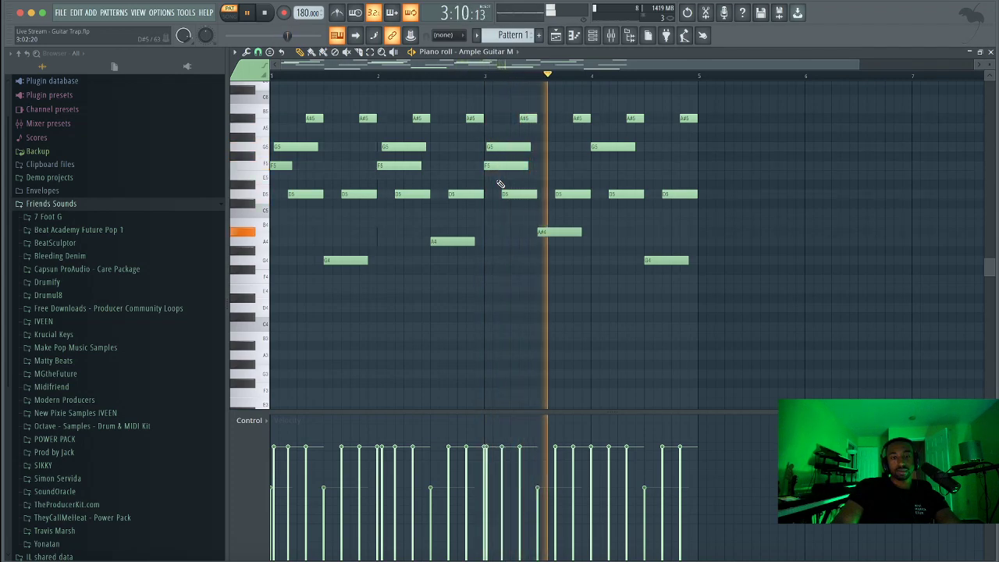
{"action": "left_click_drag", "start_coordinate": [500, 184], "coordinate": [499, 150]}
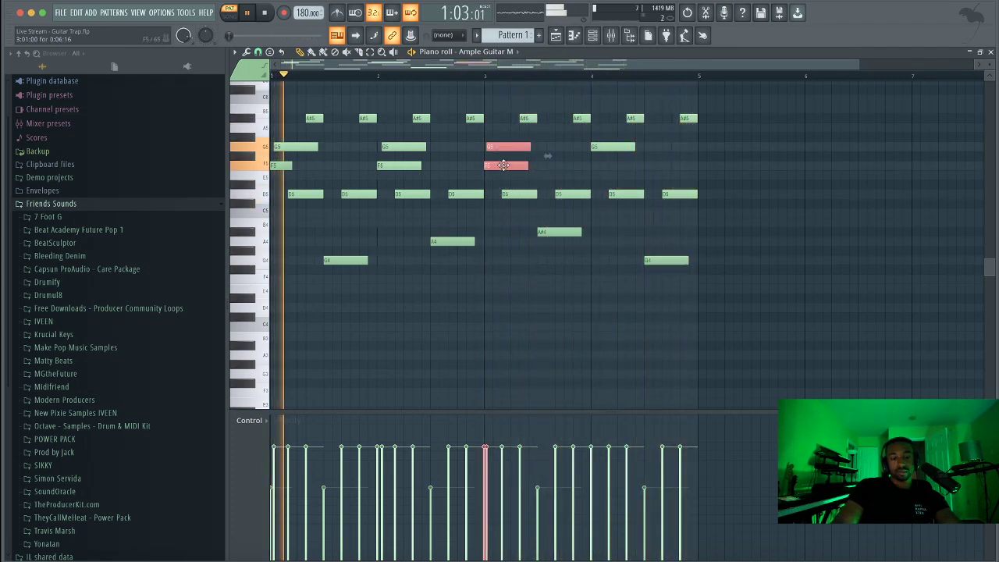
{"action": "key", "text": "ctrl+d"}
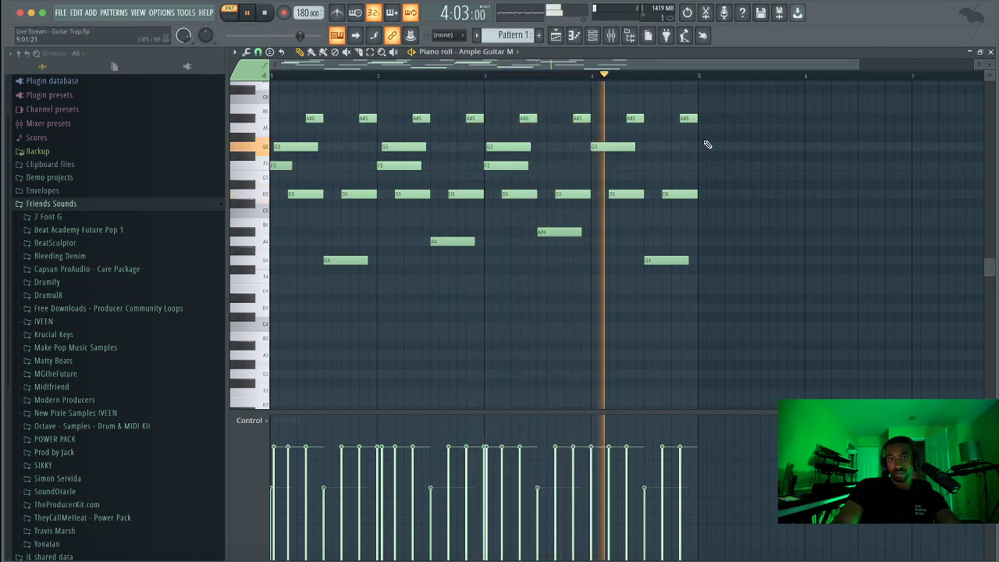
{"action": "key", "text": "space"}
Set the playback start to the middle of bar 3 and raise bar 4's two D5 notes to E5.
{"action": "left_click", "coordinate": [546, 76]}
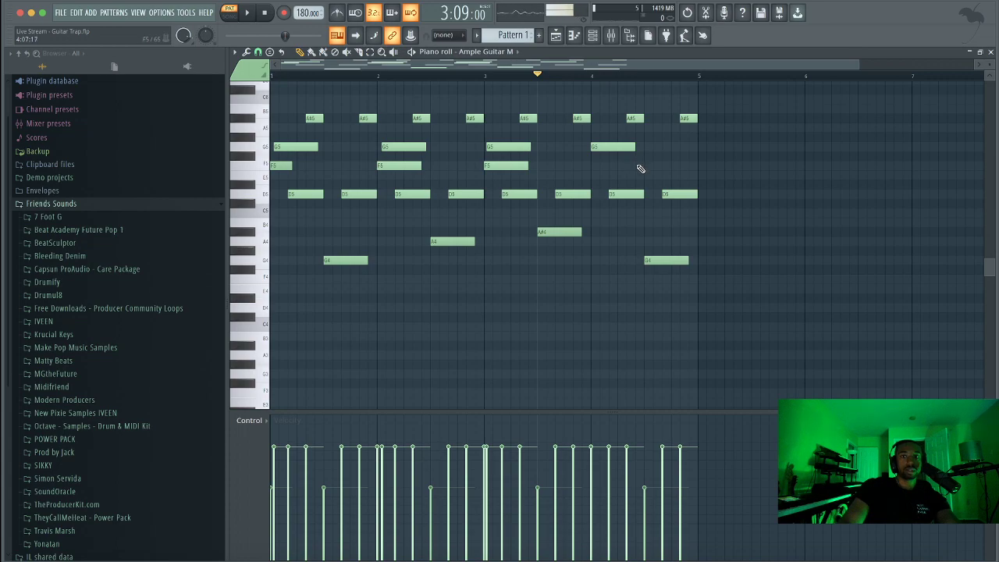
{"action": "left_click_drag", "start_coordinate": [626, 186], "coordinate": [669, 197]}
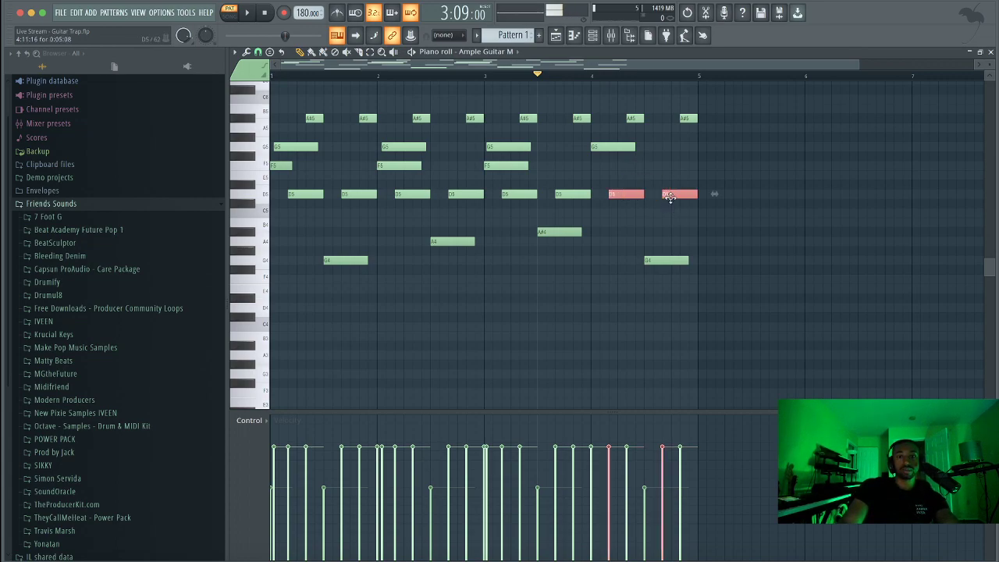
{"action": "key", "text": "shift+Up"}
{"action": "key", "text": "shift+Up"}
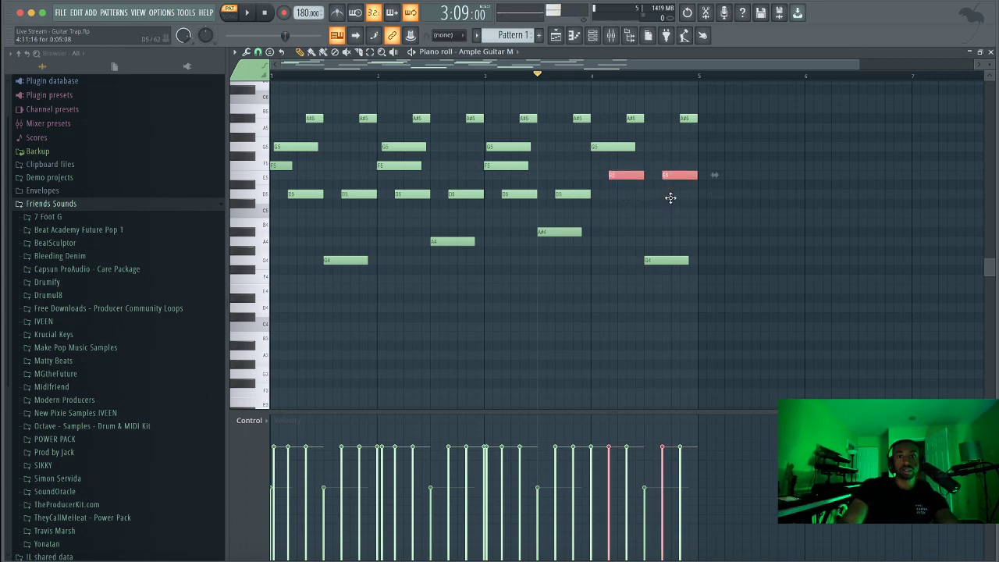
Try bar 4's G4 note an octave higher, return it to G4, and listen to the melody.
{"action": "left_click", "coordinate": [658, 262]}
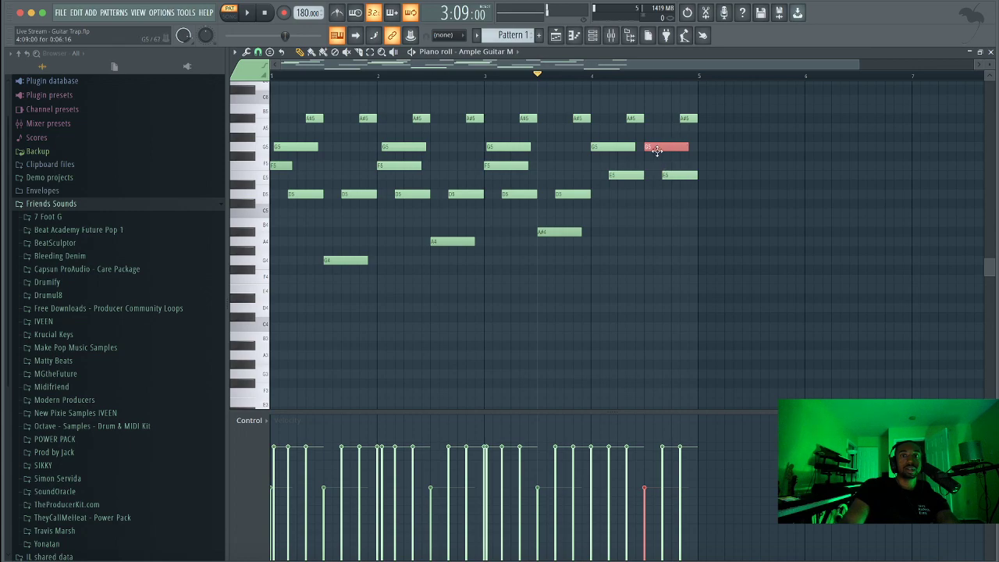
{"action": "key", "text": "ctrl+Down"}
{"action": "key", "text": "space"}
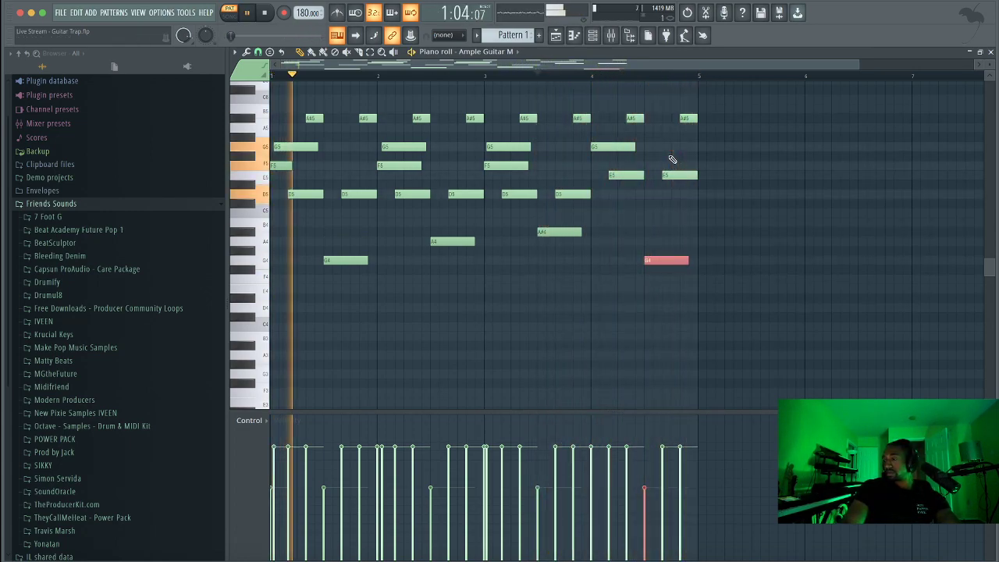
{"action": "left_click_drag", "start_coordinate": [677, 197], "coordinate": [637, 177]}
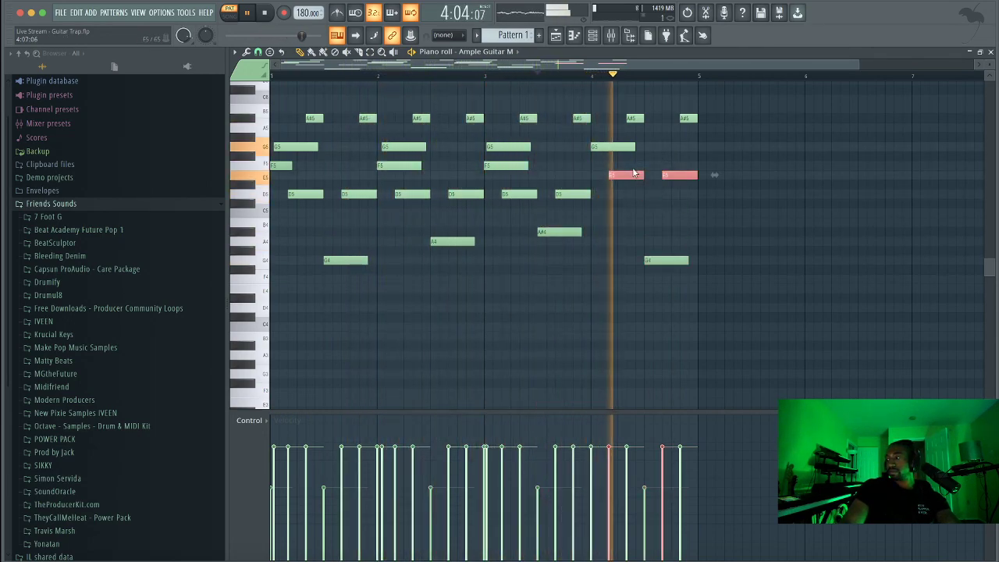
{"action": "key", "text": "space"}
Raise only the last E5 note of bar 4 to F5 and listen from the middle of bar 3.
{"action": "left_click", "coordinate": [659, 223]}
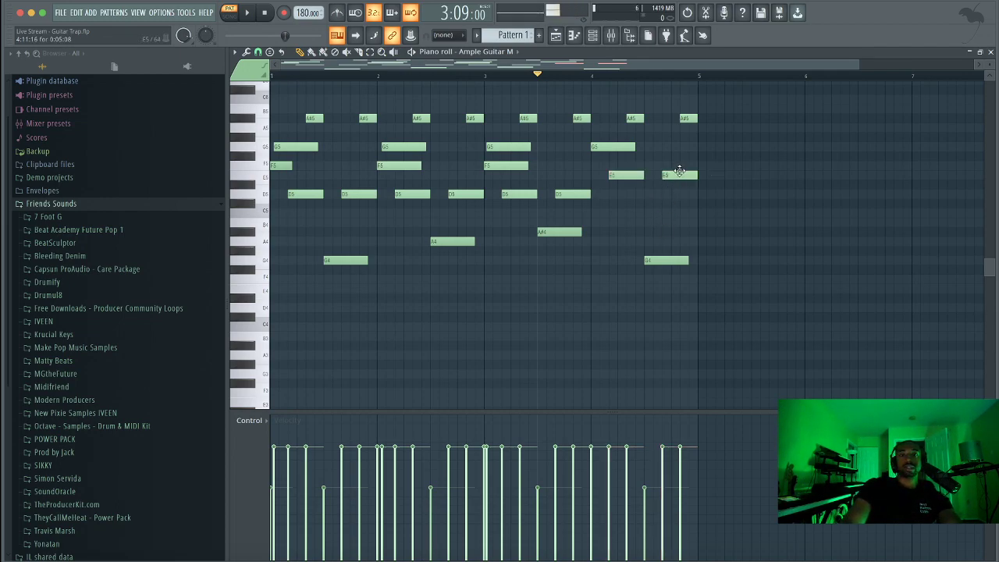
{"action": "left_click_drag", "start_coordinate": [680, 175], "coordinate": [680, 166]}
{"action": "key", "text": "space"}
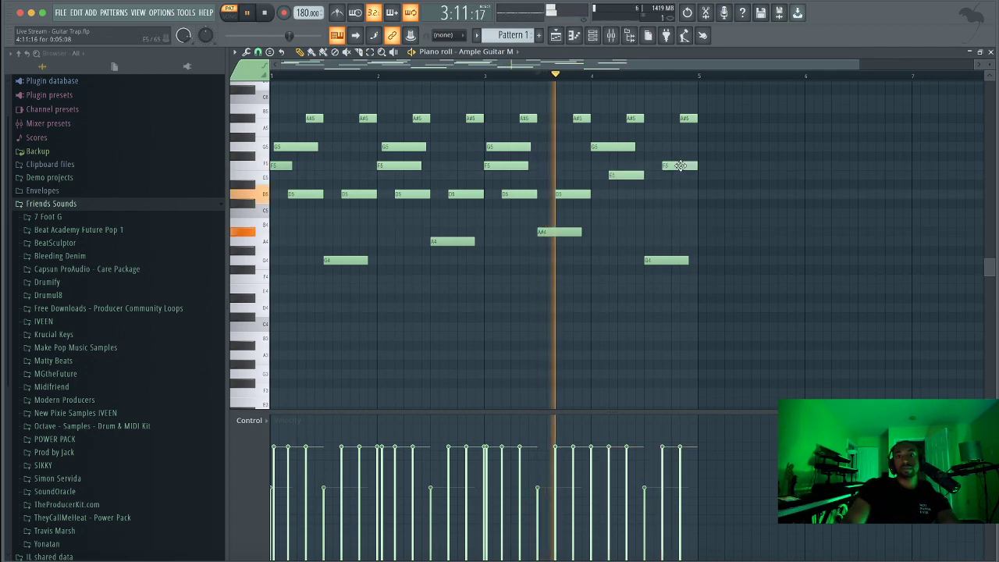
{"action": "key", "text": "space"}
{"action": "key", "text": "space"}
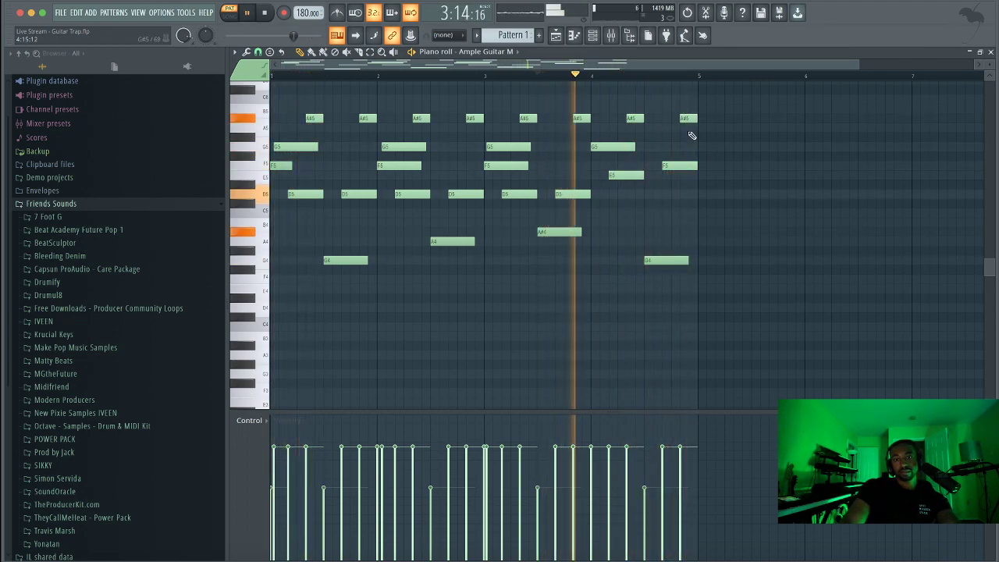
Lower the last A#5 note of bar 4 to G5 and listen from the middle of bar 3.
{"action": "key", "text": "space"}
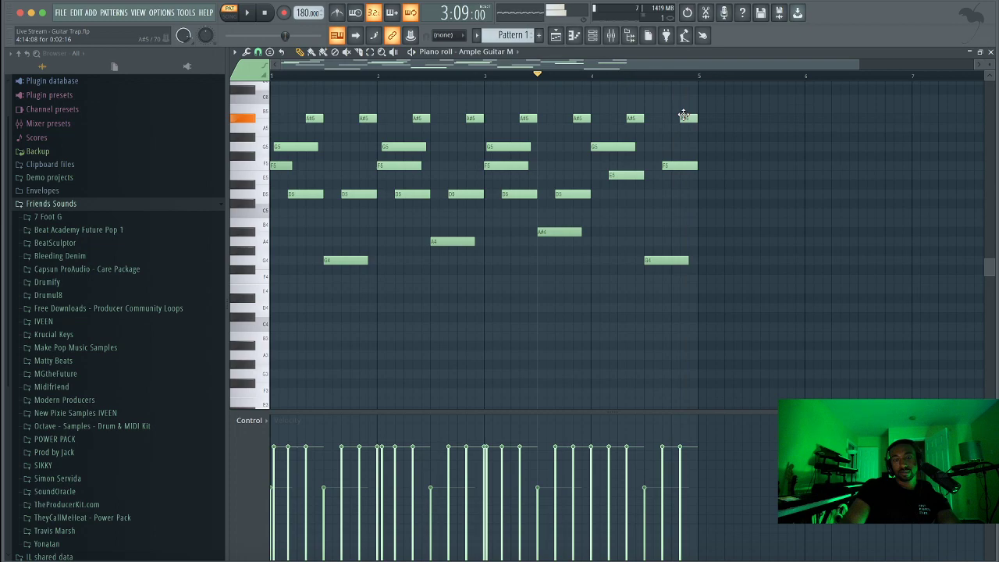
{"action": "left_click_drag", "start_coordinate": [684, 139], "coordinate": [684, 147]}
{"action": "key", "text": "space"}
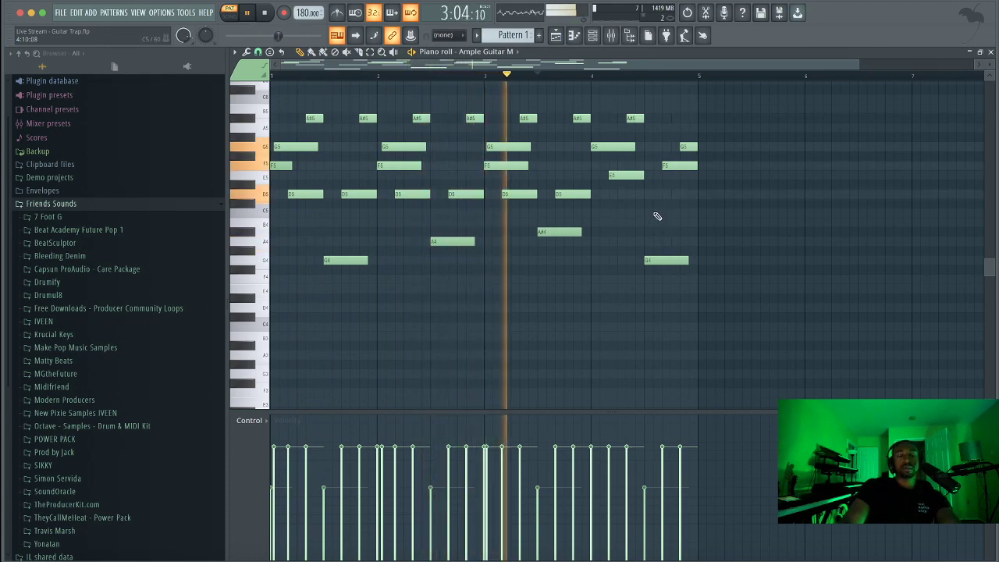
Raise bar 4's G4 note six semitones to C#5 and play the melody.
{"action": "left_click", "coordinate": [657, 259]}
{"action": "key", "text": "space"}
{"action": "key", "text": "shift+Up"}
{"action": "key", "text": "shift+Up"}
{"action": "key", "text": "shift+Up"}
{"action": "key", "text": "shift+Up"}
{"action": "key", "text": "shift+Up"}
{"action": "key", "text": "shift+Up"}
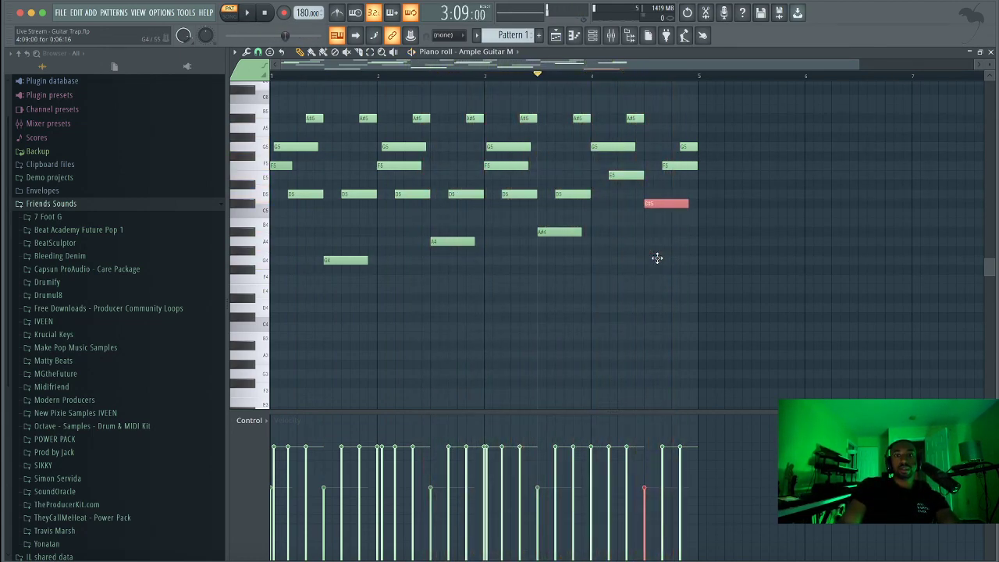
{"action": "key", "text": "space"}
{"action": "key", "text": "ctrl+d"}
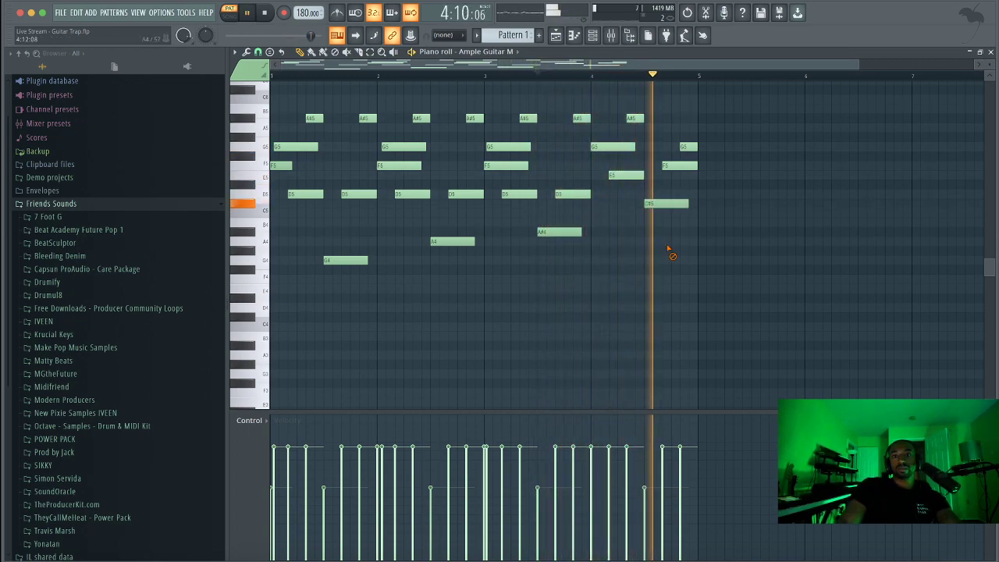
Raise the final G5 note of bar 4 to G#5 while the melody plays, and deselect it.
{"action": "left_click", "coordinate": [687, 147]}
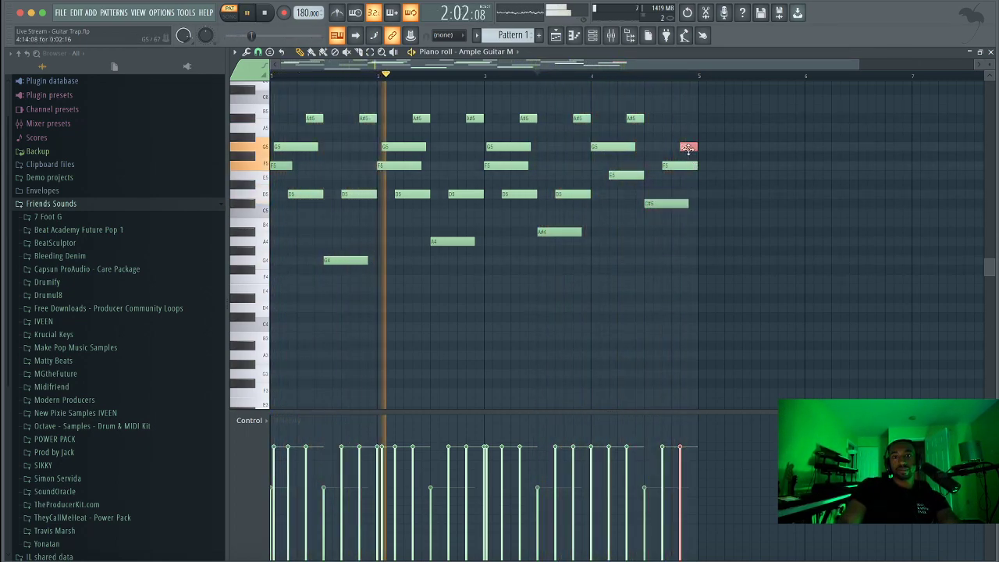
{"action": "mouse_move", "coordinate": [686, 148]}
{"action": "left_mouse_down"}
{"action": "mouse_move", "coordinate": [687, 128]}
{"action": "mouse_move", "coordinate": [687, 138]}
{"action": "left_mouse_up"}
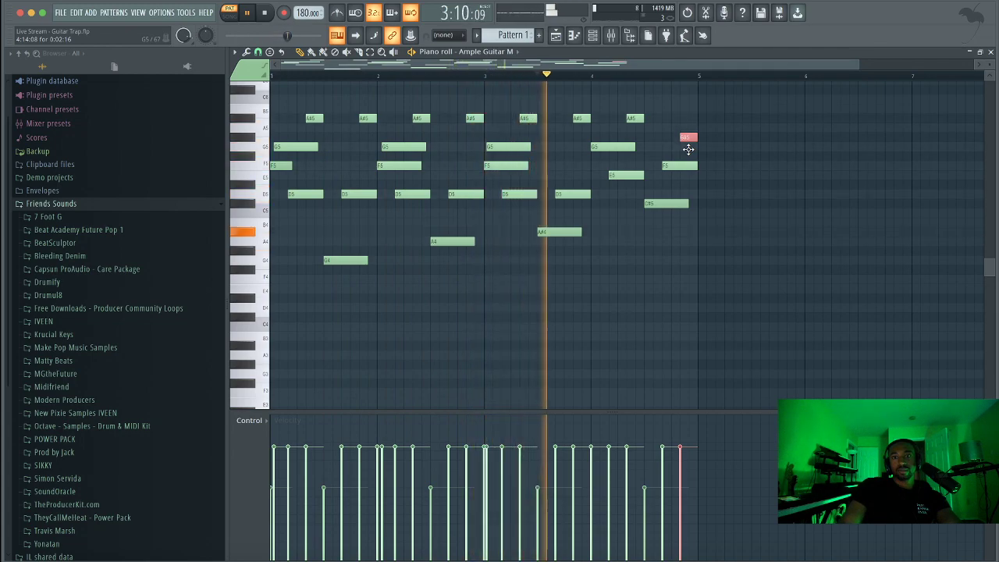
{"action": "key", "text": "ctrl+d"}
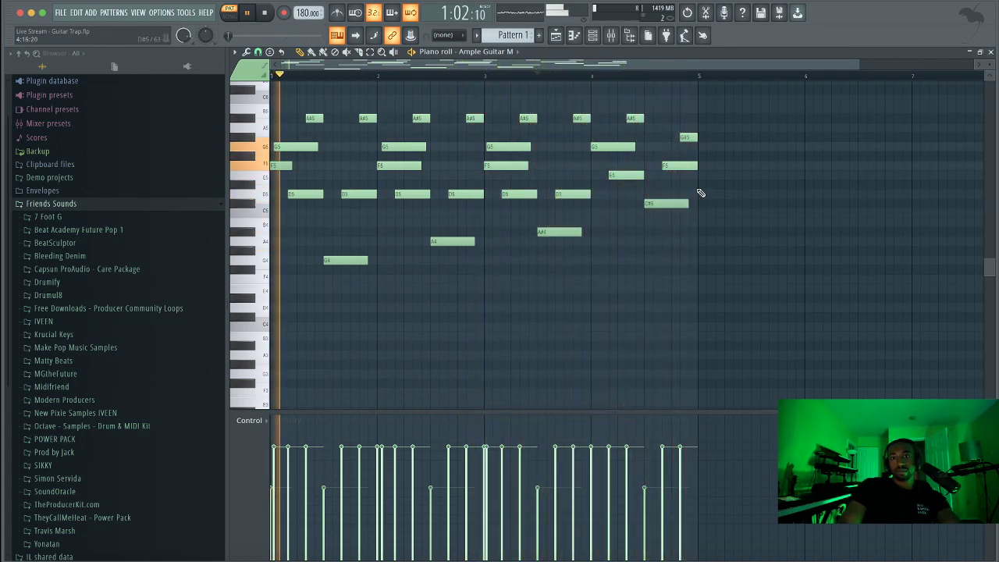
Raise the last three notes of bar 4 two semitones to D#5, G5 and A#5, and save the project.
{"action": "left_click_drag", "start_coordinate": [698, 131], "coordinate": [667, 208]}
{"action": "key", "text": "shift+Up"}
{"action": "key", "text": "shift+Up"}
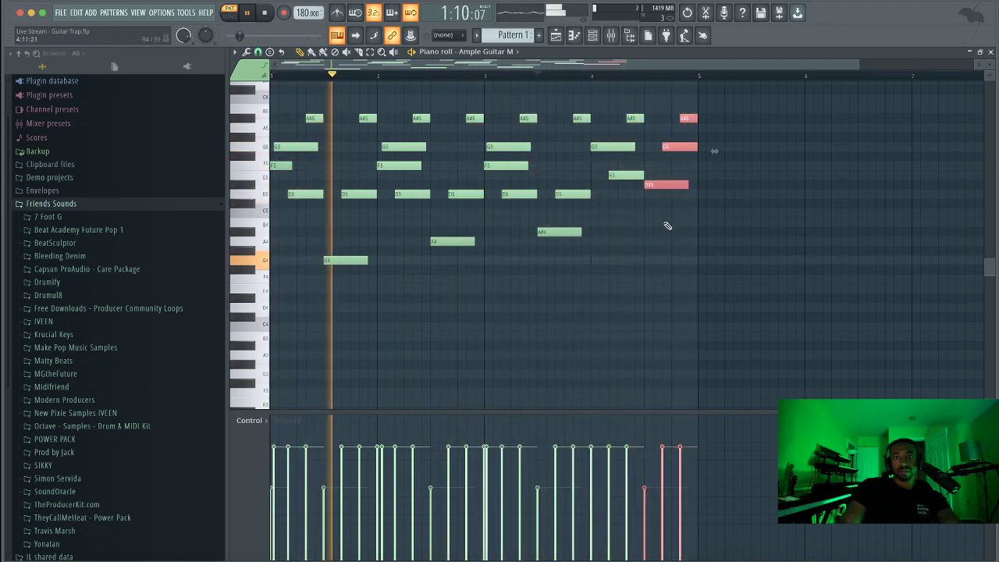
{"action": "key", "text": "ctrl+d"}
{"action": "key", "text": "ctrl+s"}
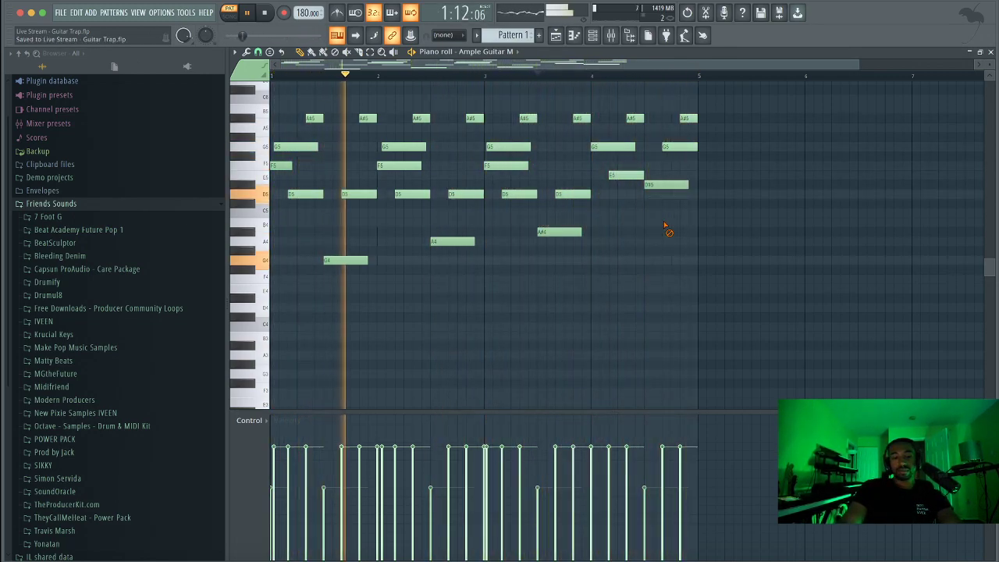
Close the piano roll and channel rack, switch to song mode and play Pattern 1 in the playlist.
{"action": "key", "text": "space"}
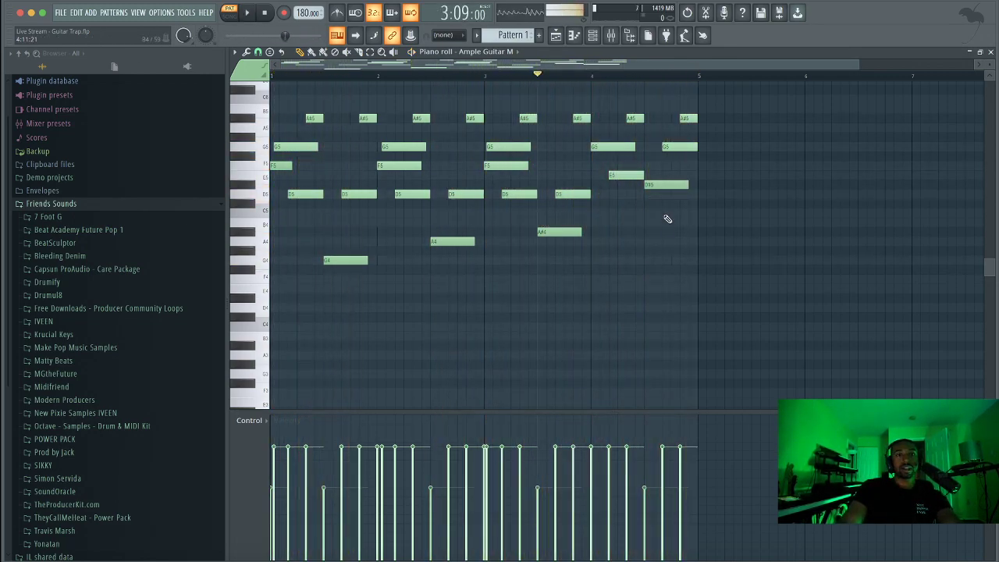
{"action": "left_click", "coordinate": [991, 52]}
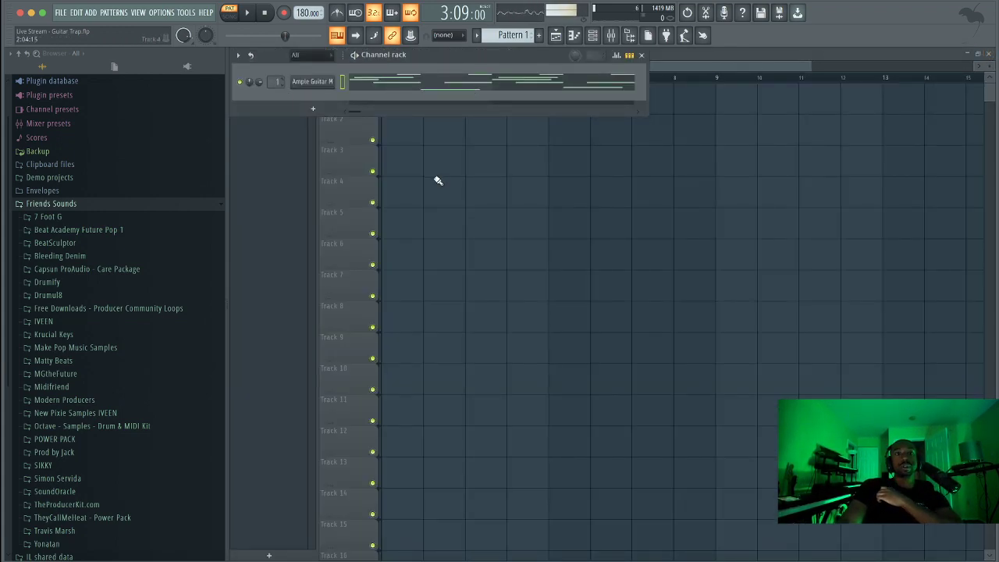
{"action": "key", "text": "F6"}
{"action": "left_click", "coordinate": [230, 15]}
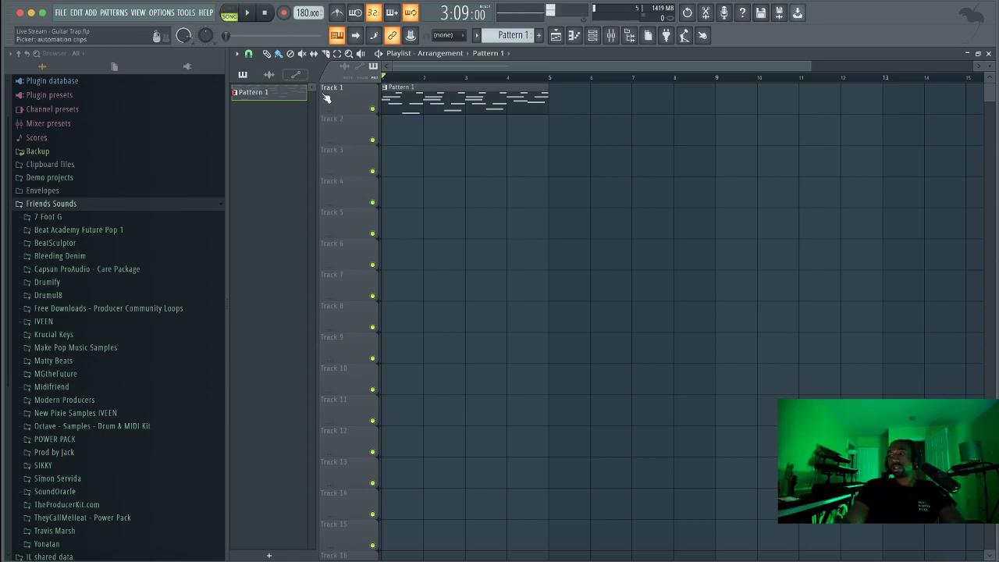
{"action": "key", "text": "space"}
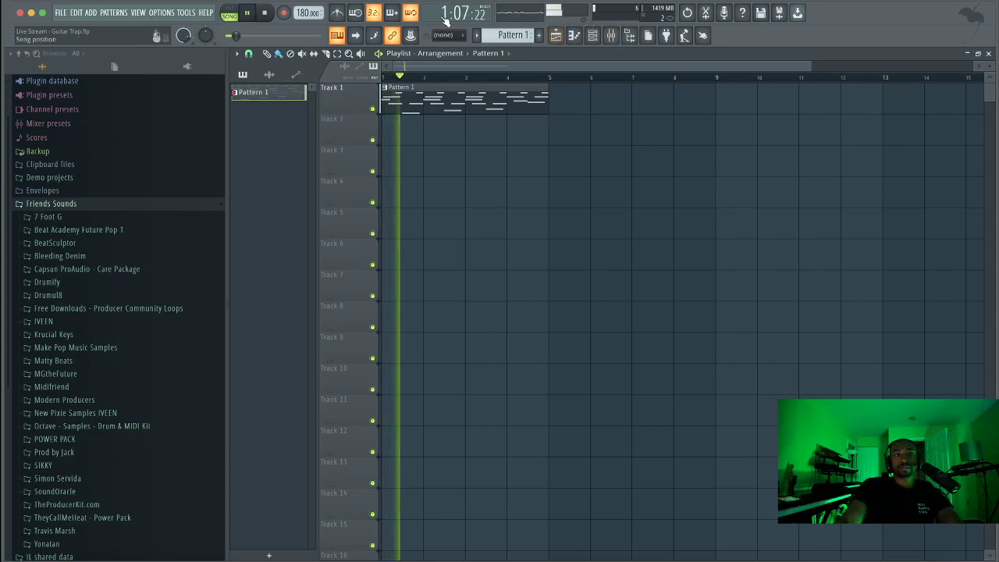
Open the mixer, stop playback and load Fruity Delay 3 into slot 1 of Insert 1.
{"action": "left_click", "coordinate": [601, 38]}
{"action": "left_click", "coordinate": [602, 37]}
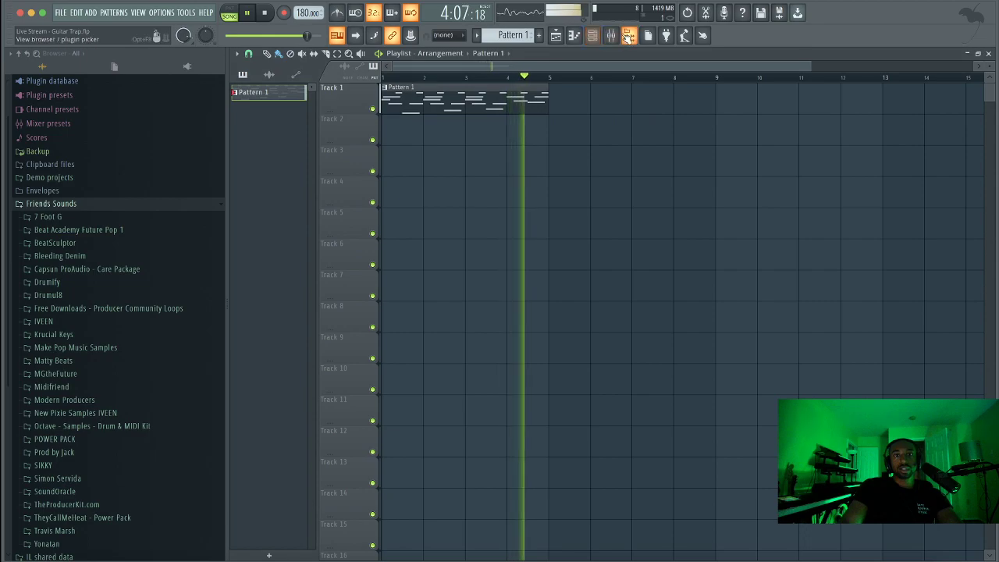
{"action": "left_click", "coordinate": [611, 35]}
{"action": "left_click_drag", "start_coordinate": [444, 117], "coordinate": [606, 94]}
{"action": "left_click", "coordinate": [820, 138]}
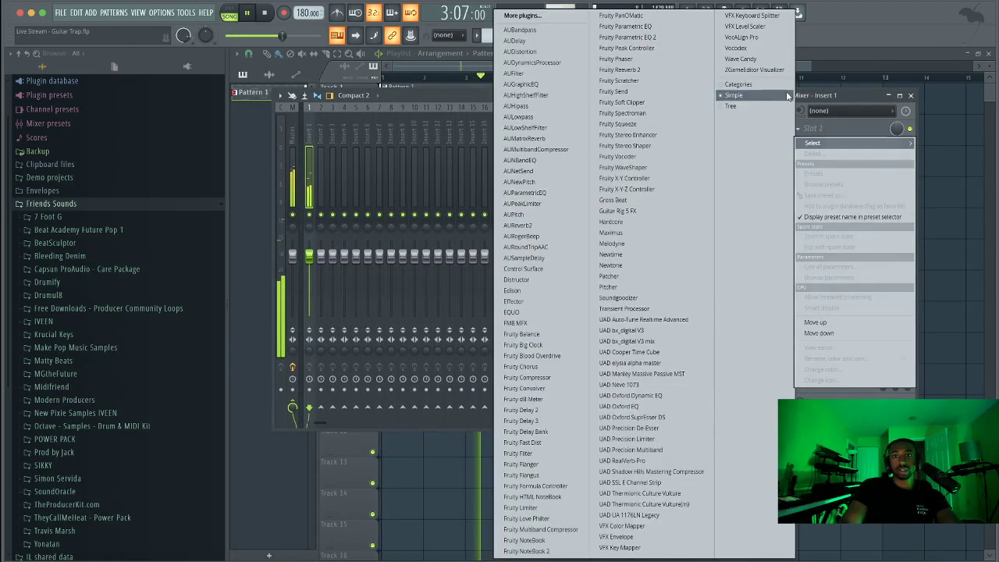
{"action": "key", "text": "Escape"}
{"action": "key", "text": "space"}
{"action": "left_click", "coordinate": [819, 126]}
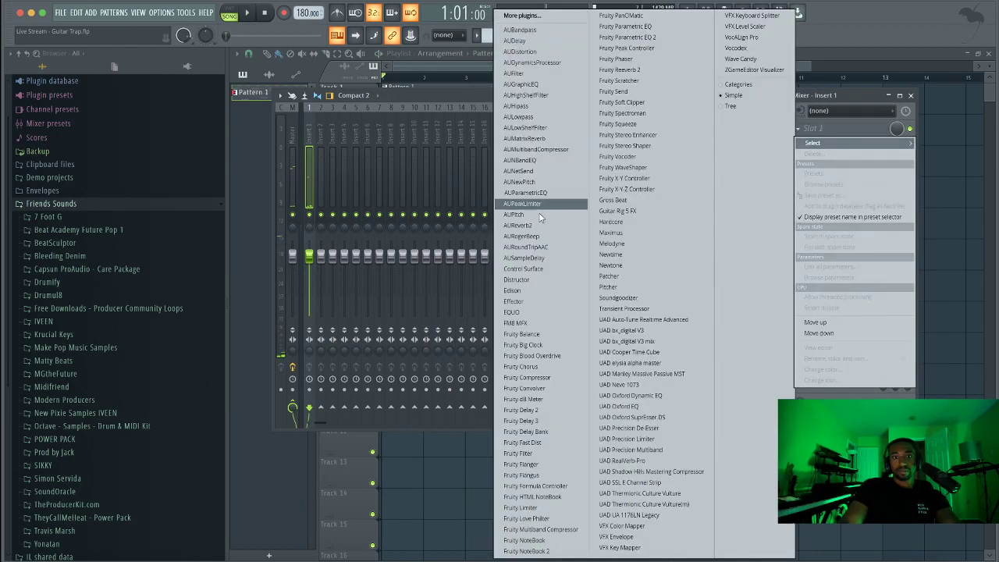
{"action": "left_click", "coordinate": [530, 420]}
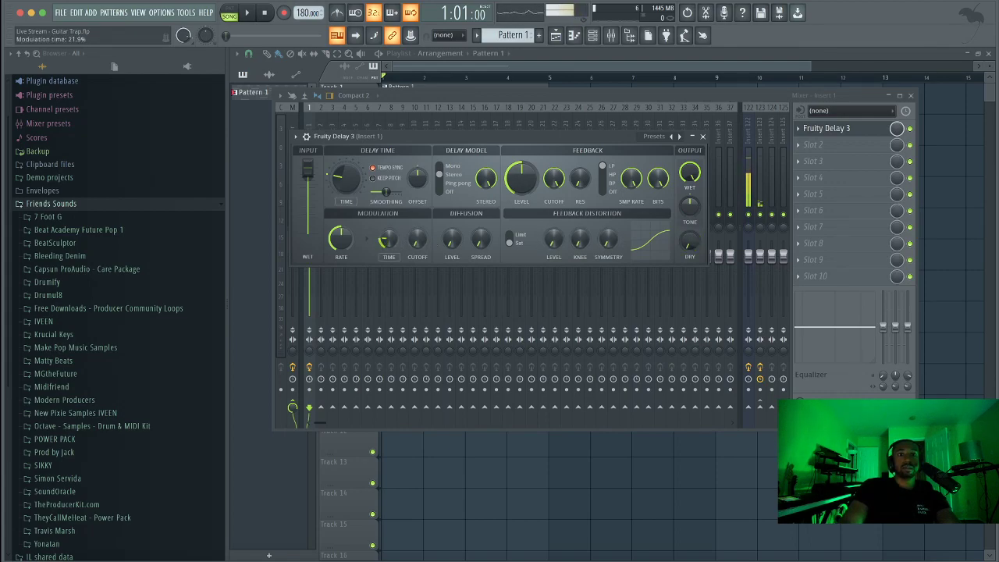
Set Fruity Delay 3's modulation time to about 51% and turn its delay time and feedback level down to minimum.
{"action": "left_click_drag", "start_coordinate": [389, 239], "coordinate": [390, 236]}
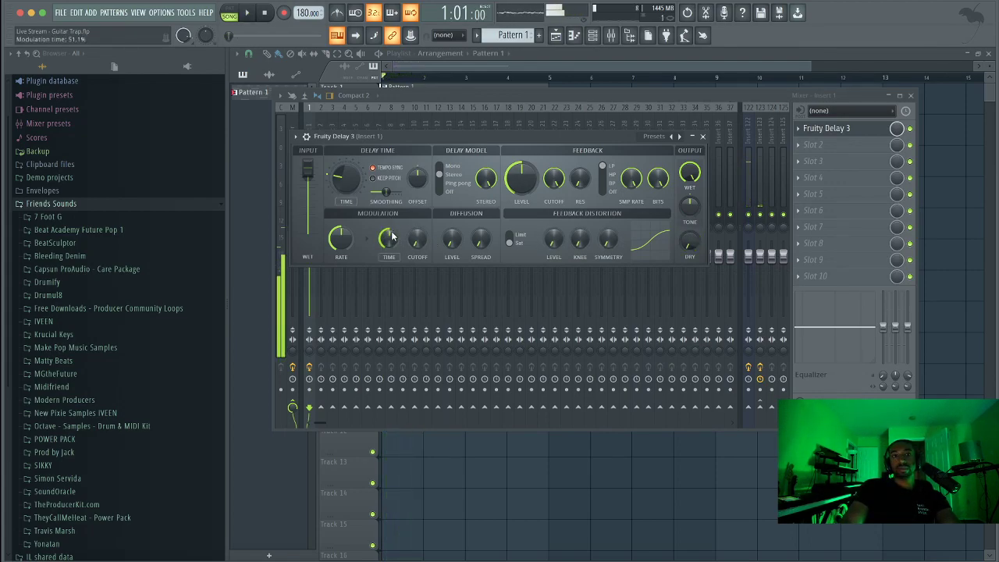
{"action": "left_click_drag", "start_coordinate": [522, 191], "coordinate": [522, 234]}
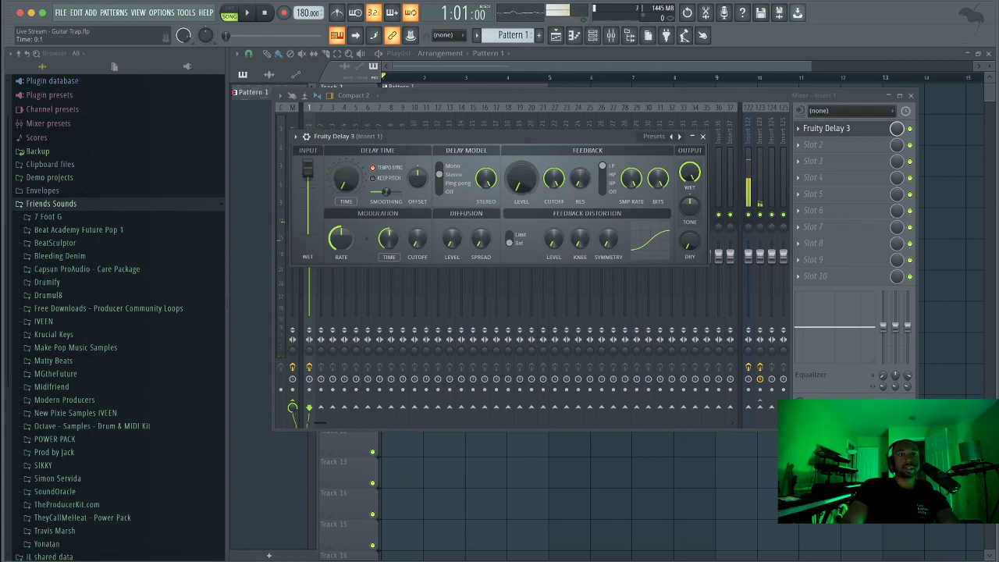
{"action": "key", "text": "space"}
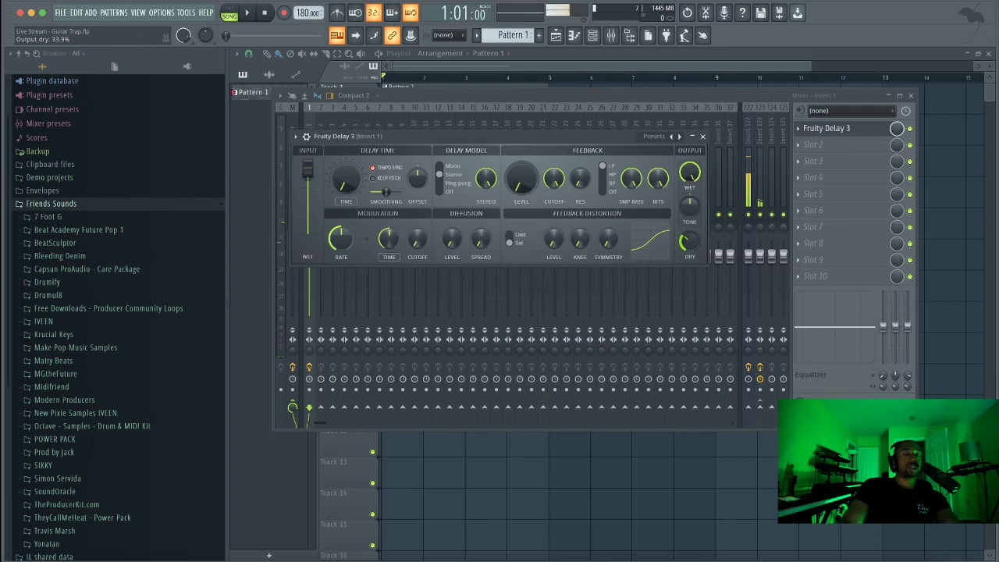
During playback, set the delay's dry output to 100%, reduce its wet output slightly, and close the plugin.
{"action": "key", "text": "space"}
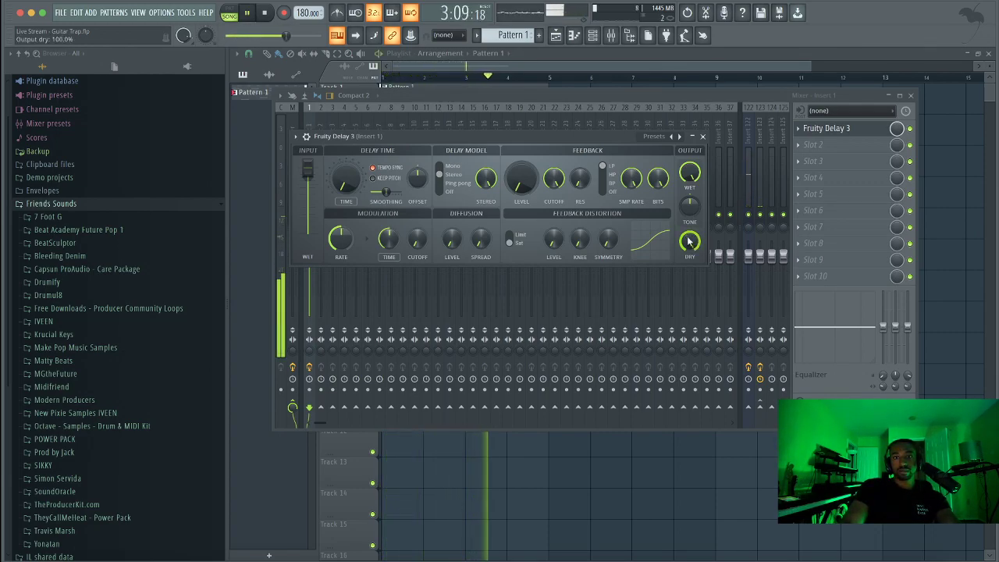
{"action": "left_click_drag", "start_coordinate": [689, 176], "coordinate": [689, 181]}
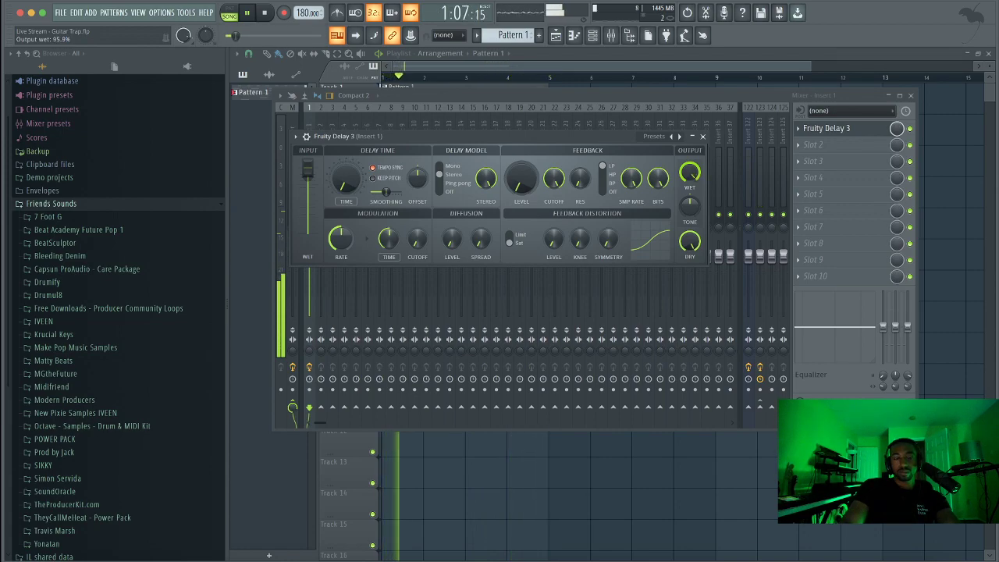
{"action": "left_click", "coordinate": [702, 136]}
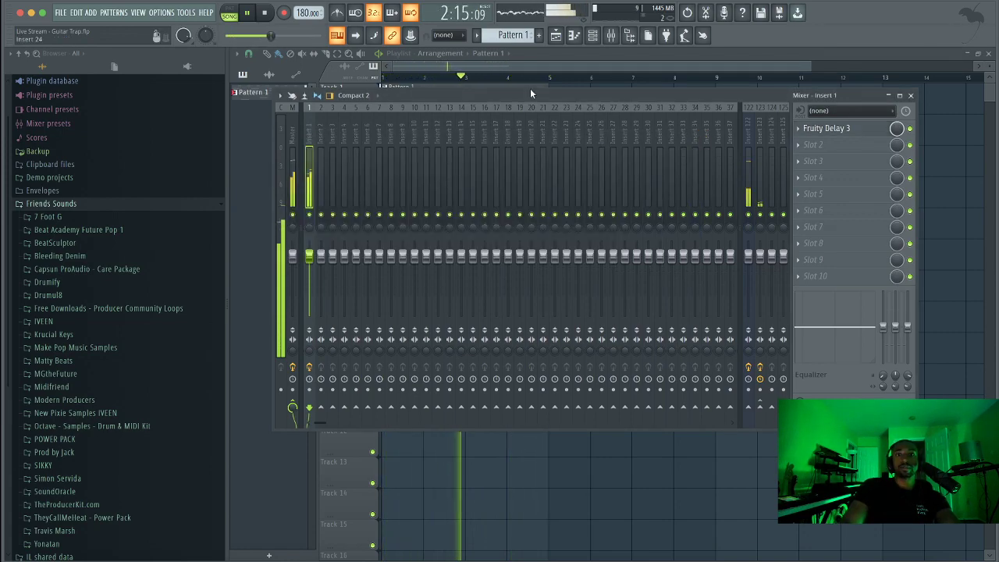
Load a second Fruity Delay 3 into slot 2 of Insert 1, minimize its feedback level, and close all windows.
{"action": "left_click", "coordinate": [812, 145]}
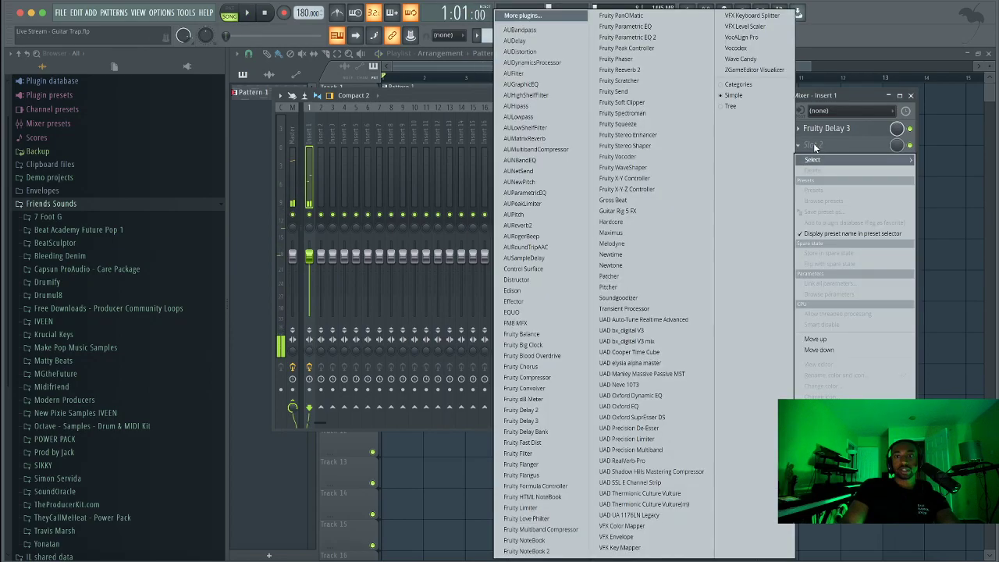
{"action": "left_click", "coordinate": [529, 422]}
{"action": "left_click_drag", "start_coordinate": [546, 190], "coordinate": [546, 234]}
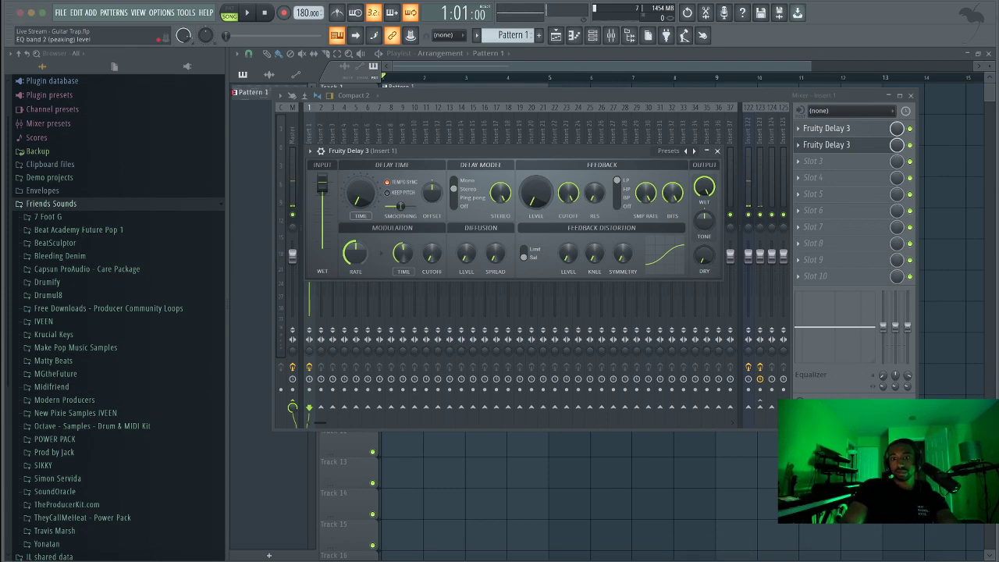
{"action": "key", "text": "F12"}
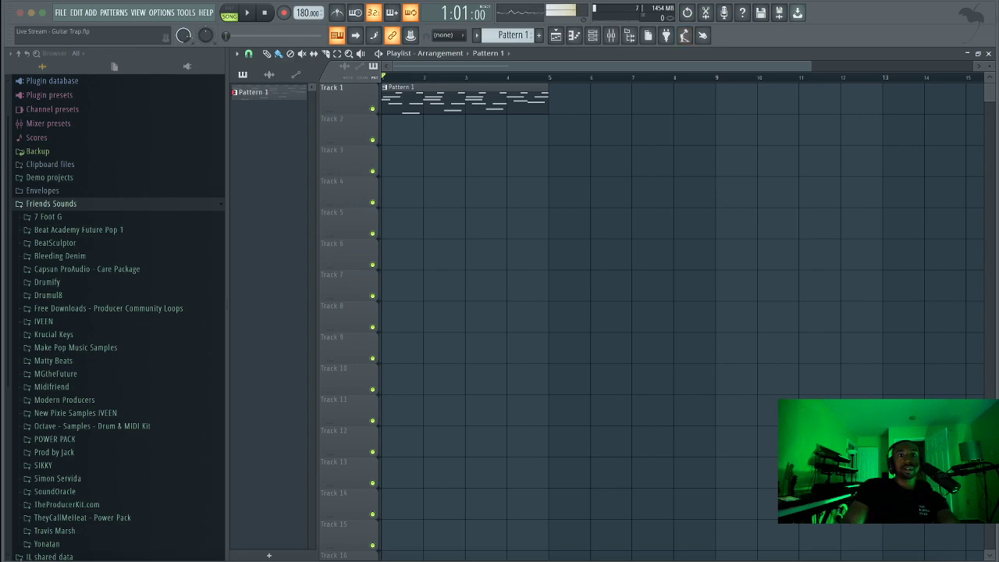
{"action": "right_click", "coordinate": [5, 463]}
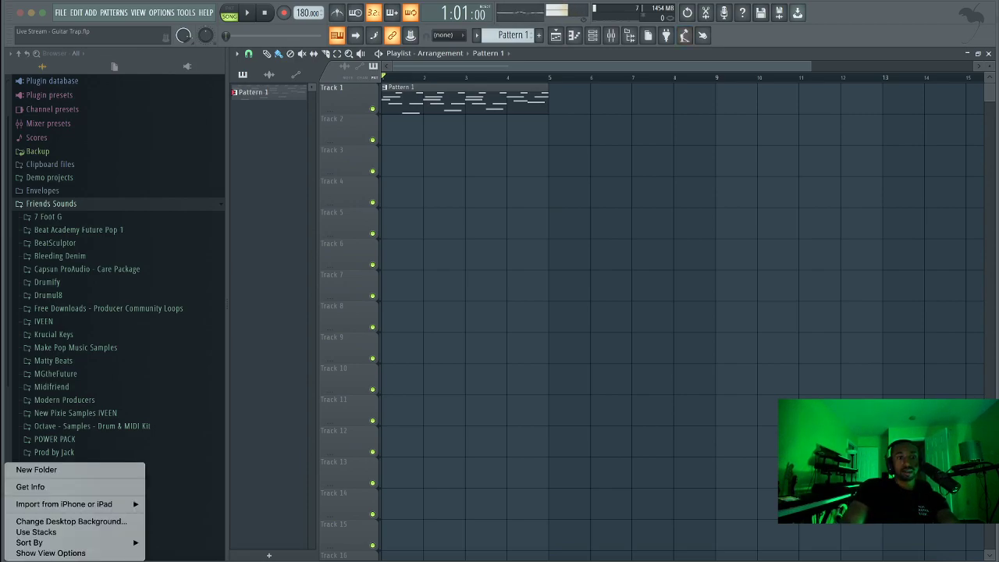
{"action": "left_click", "coordinate": [428, 278]}
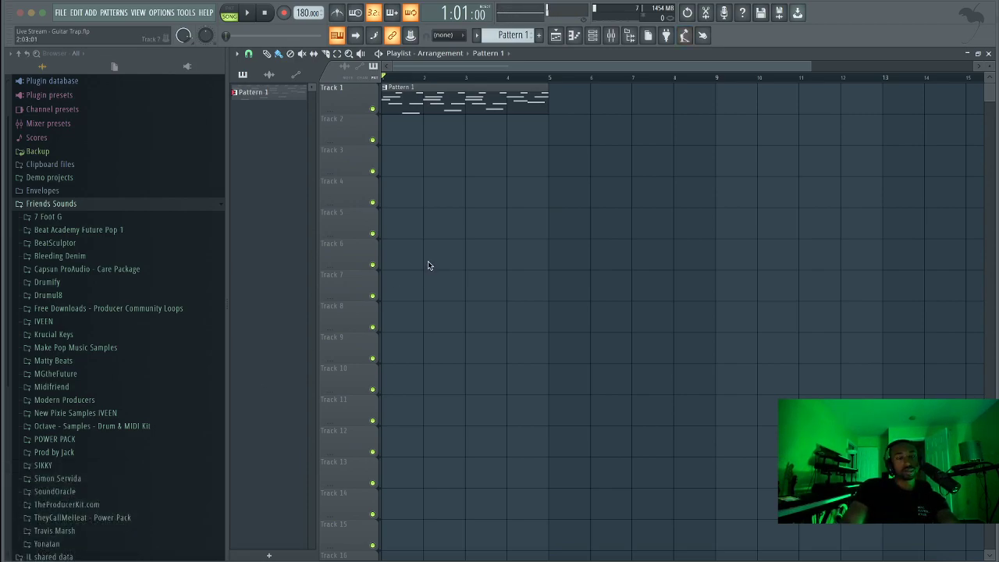
Play the melody and set the modulation time of the Fruity Delay 3 in slot 2 to about 38%.
{"action": "left_click", "coordinate": [593, 38]}
{"action": "key", "text": "space"}
{"action": "key", "text": "F9"}
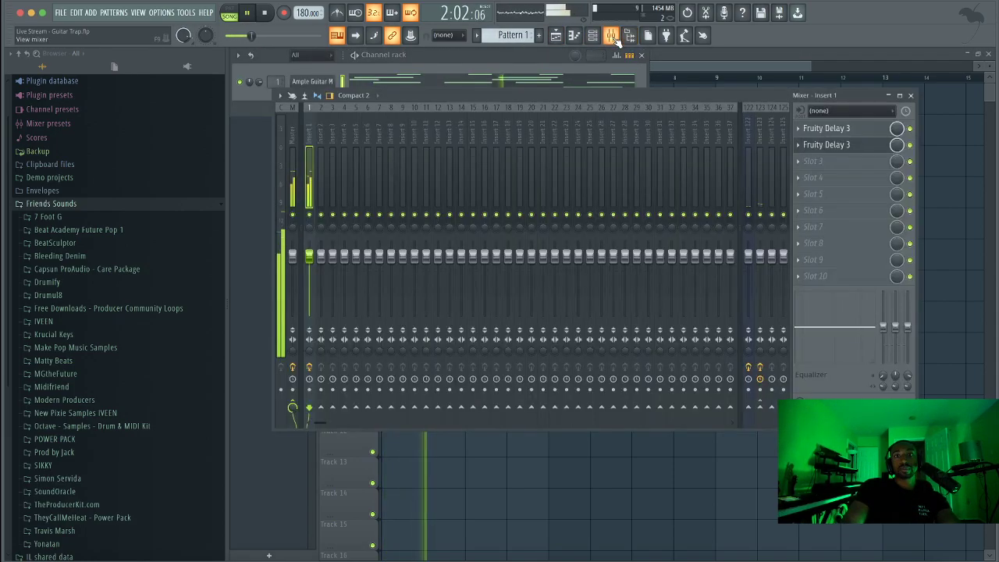
{"action": "left_click", "coordinate": [854, 146]}
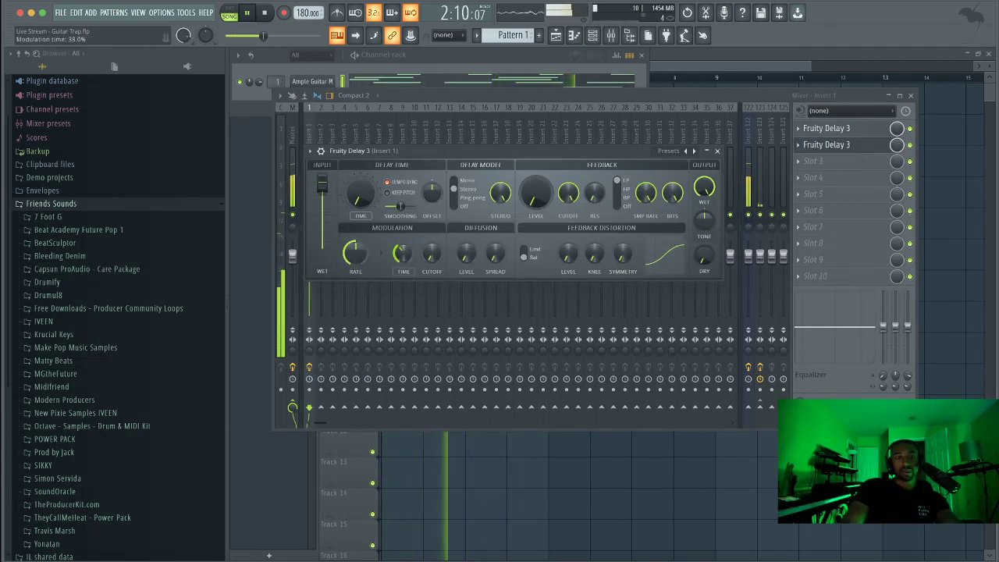
{"action": "left_click", "coordinate": [717, 150]}
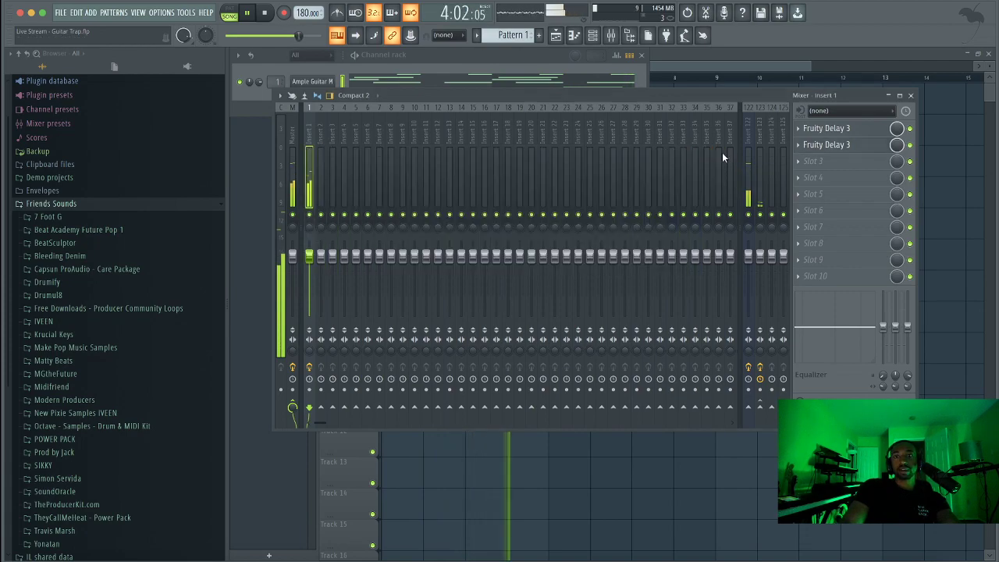
Raise the delay time offset of the Fruity Delay 3 in slot 1, close the plugin and mixer, and stop playback.
{"action": "left_click", "coordinate": [831, 131]}
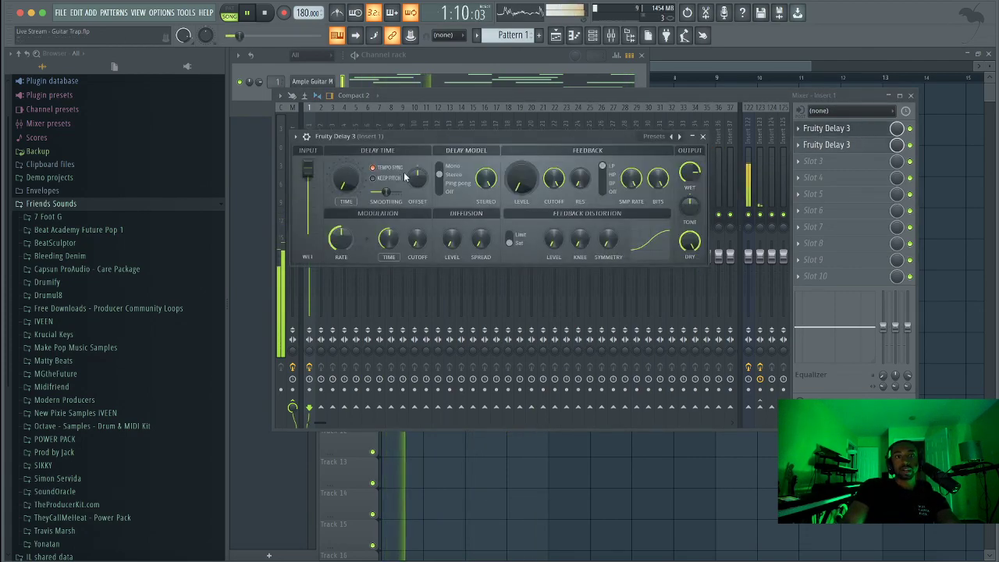
{"action": "left_click_drag", "start_coordinate": [417, 179], "coordinate": [417, 184]}
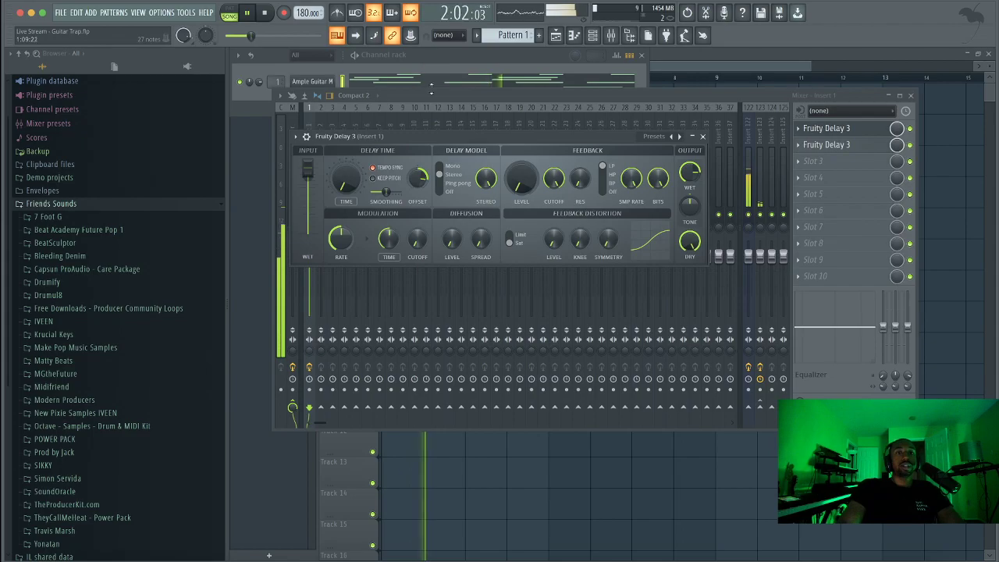
{"action": "left_click_drag", "start_coordinate": [421, 93], "coordinate": [433, 158]}
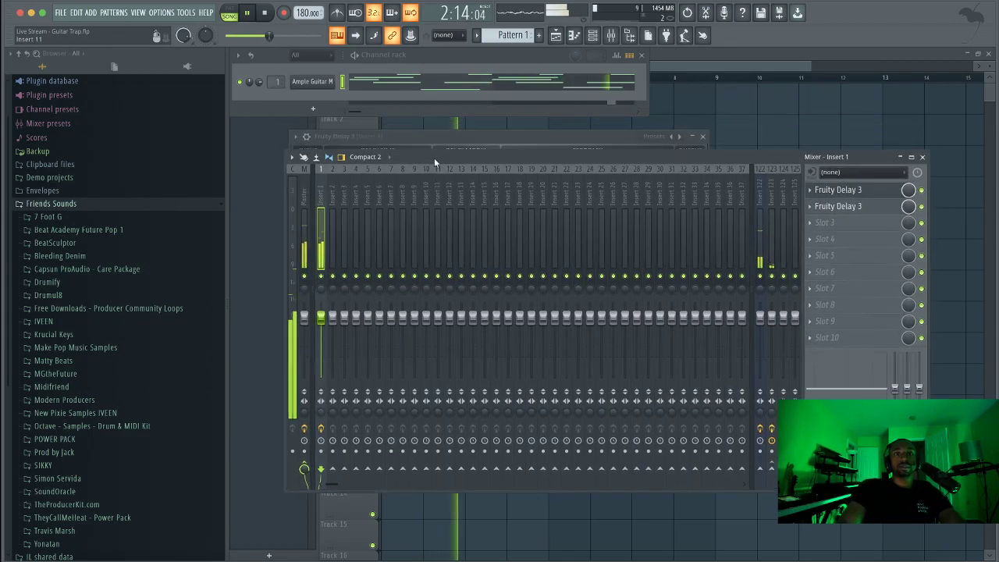
{"action": "left_click", "coordinate": [921, 157]}
{"action": "left_click", "coordinate": [703, 137]}
{"action": "key", "text": "space"}
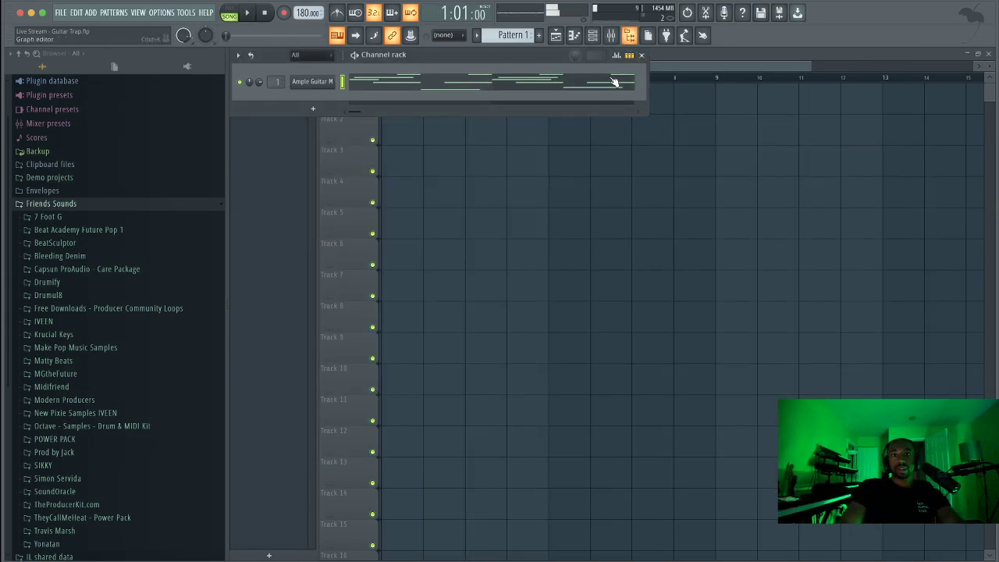
Consolidate playlist Track 1 from the track start into a 16-bit stereo WAV clip and close the leftover plugin windows.
{"action": "key", "text": "F6"}
{"action": "right_click", "coordinate": [351, 104]}
{"action": "mouse_move", "coordinate": [406, 256]}
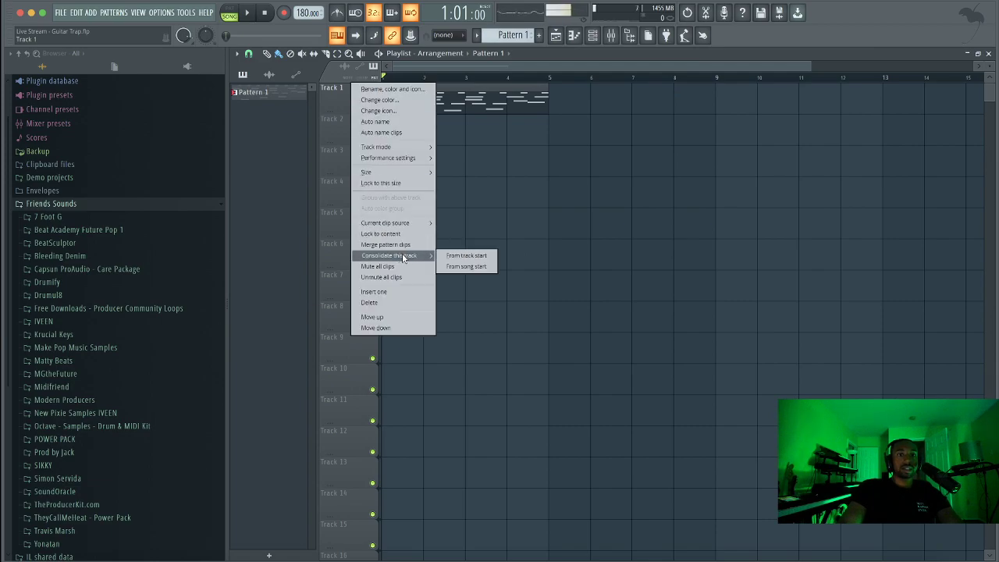
{"action": "left_click", "coordinate": [461, 257]}
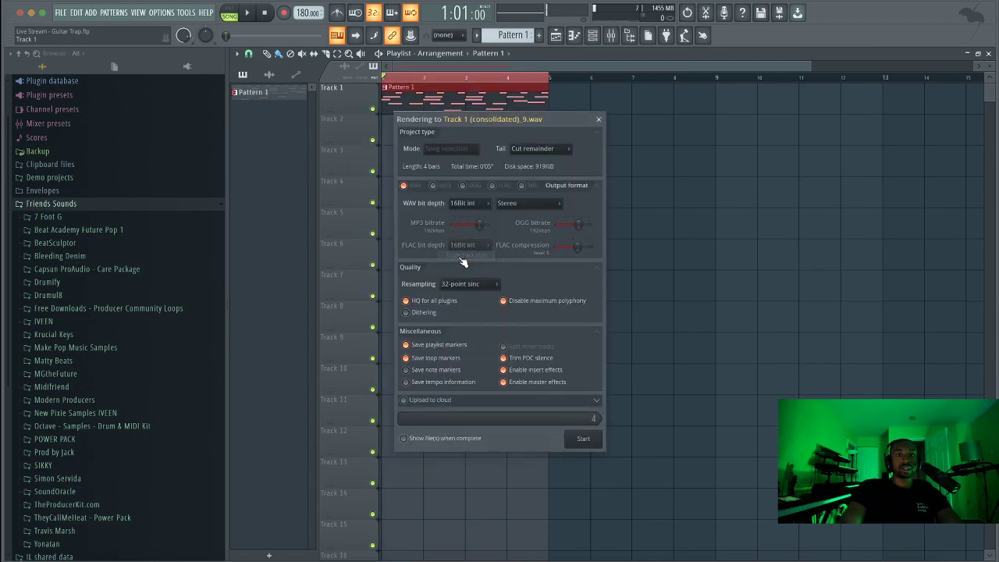
{"action": "left_click", "coordinate": [585, 437]}
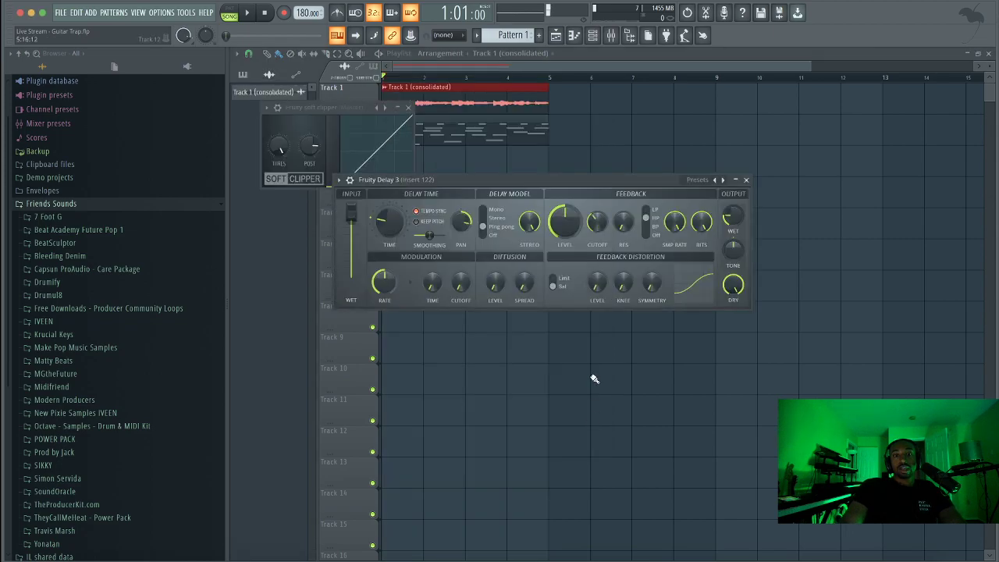
{"action": "left_click", "coordinate": [612, 165]}
Time-stretch the consolidated audio clip on Track 1 to eight bars, ending at bar 9.
{"action": "left_click", "coordinate": [546, 100]}
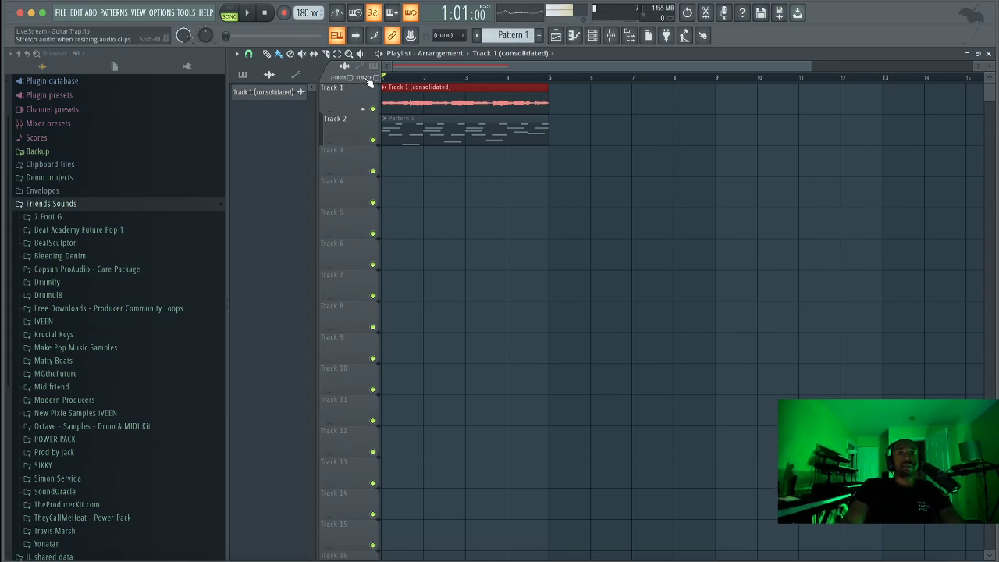
{"action": "left_click_drag", "start_coordinate": [545, 94], "coordinate": [715, 94]}
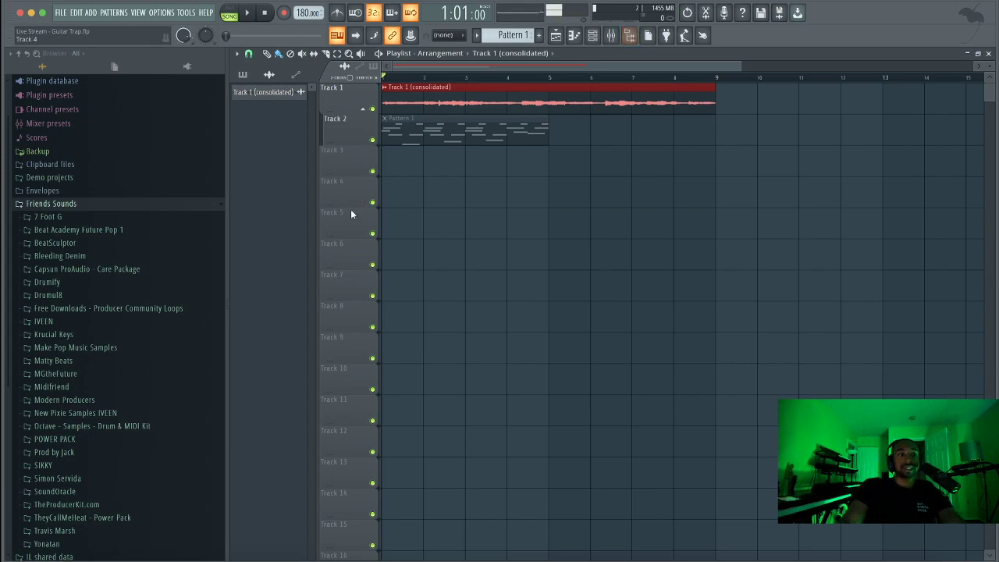
Expand The Ultimate Kit Vol.2 inside the TheProducerKit.com sample folder.
{"action": "scroll", "coordinate": [117, 382], "scroll_direction": "down", "scroll_amount": 4}
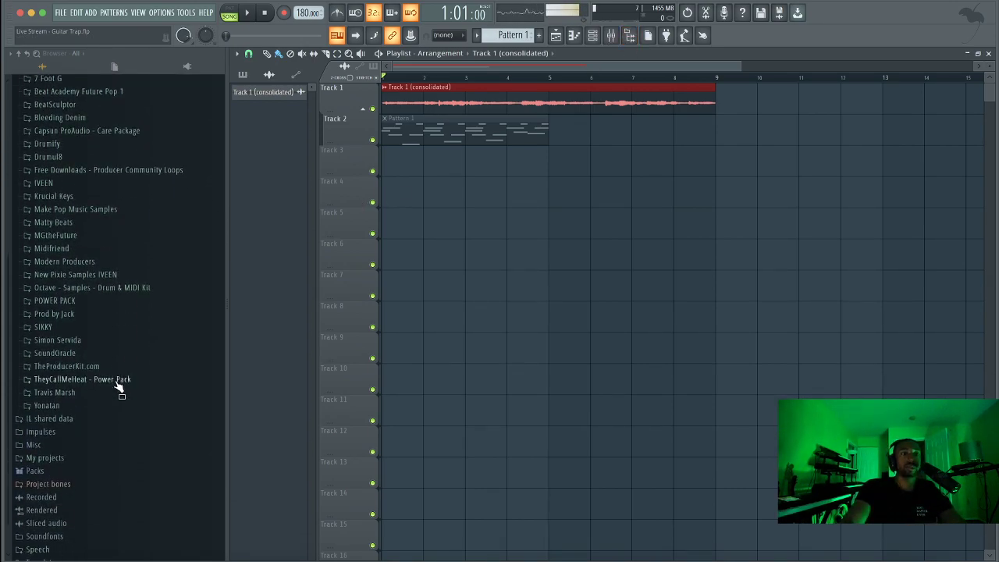
{"action": "left_click", "coordinate": [110, 368]}
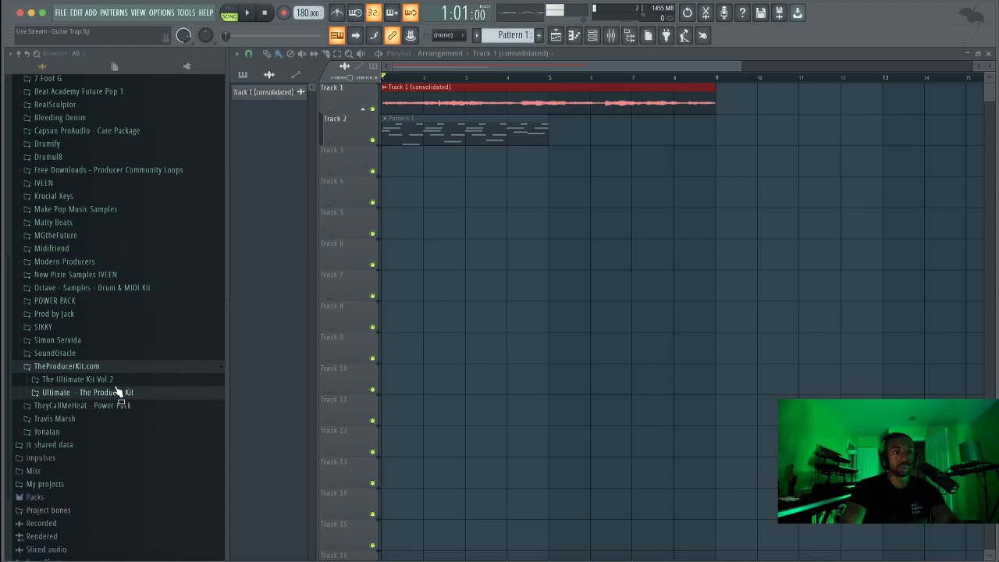
{"action": "left_click", "coordinate": [113, 380]}
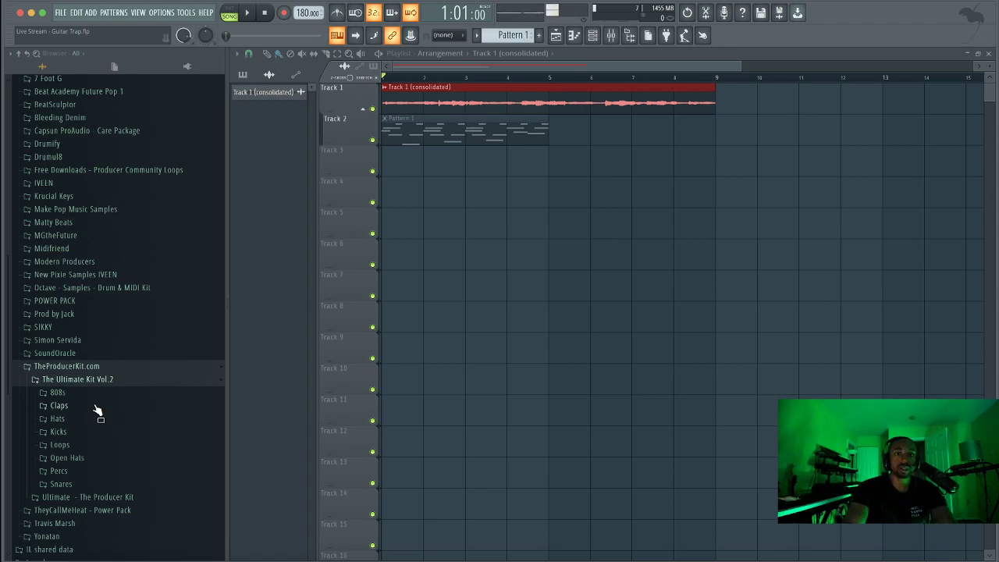
During playback, set the consolidated clip's time-stretching mode to Stretch and return the clip to four bars.
{"action": "left_click", "coordinate": [250, 13]}
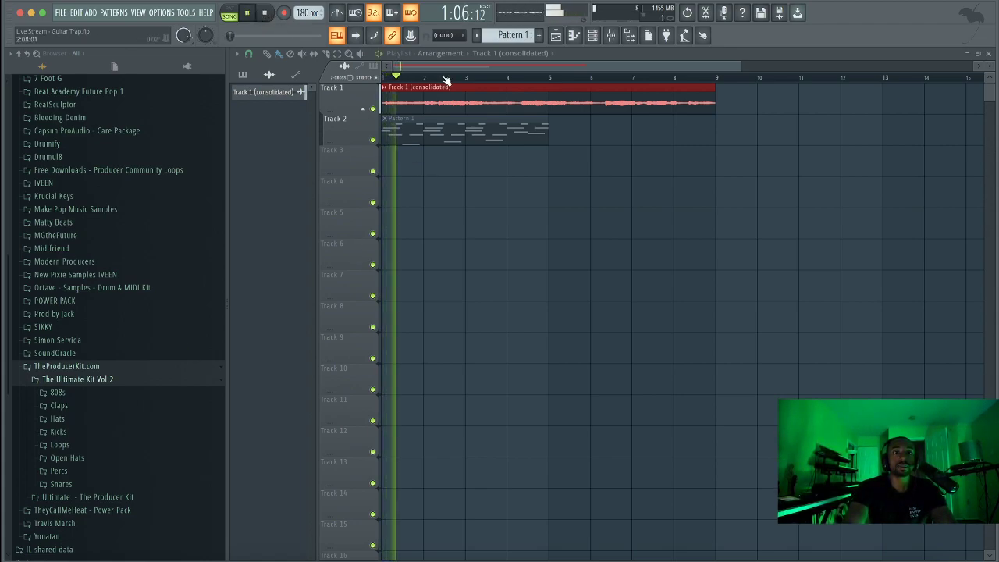
{"action": "left_click", "coordinate": [390, 90]}
{"action": "left_click", "coordinate": [413, 127]}
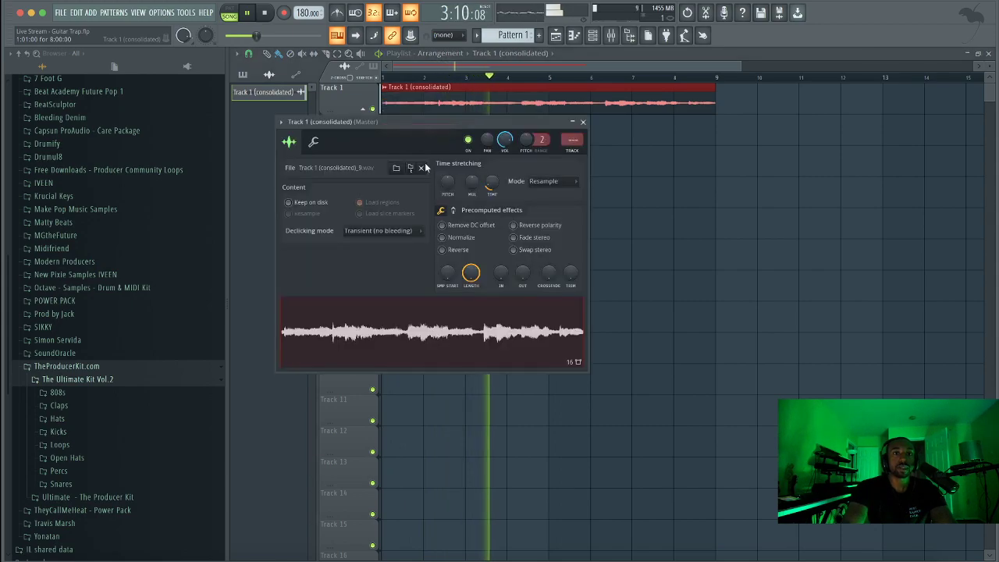
{"action": "left_click", "coordinate": [544, 181]}
{"action": "left_click", "coordinate": [540, 217]}
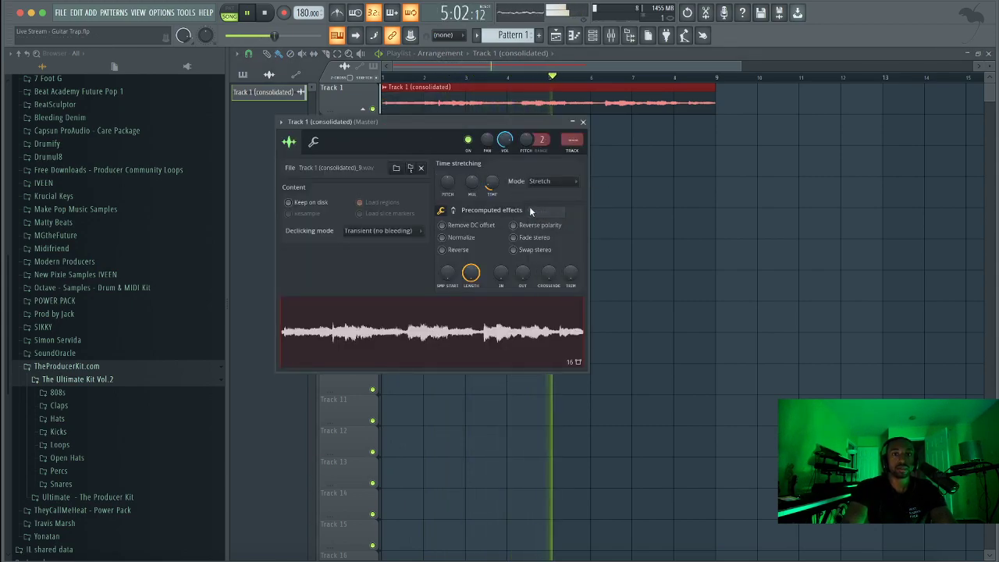
{"action": "left_click", "coordinate": [582, 122]}
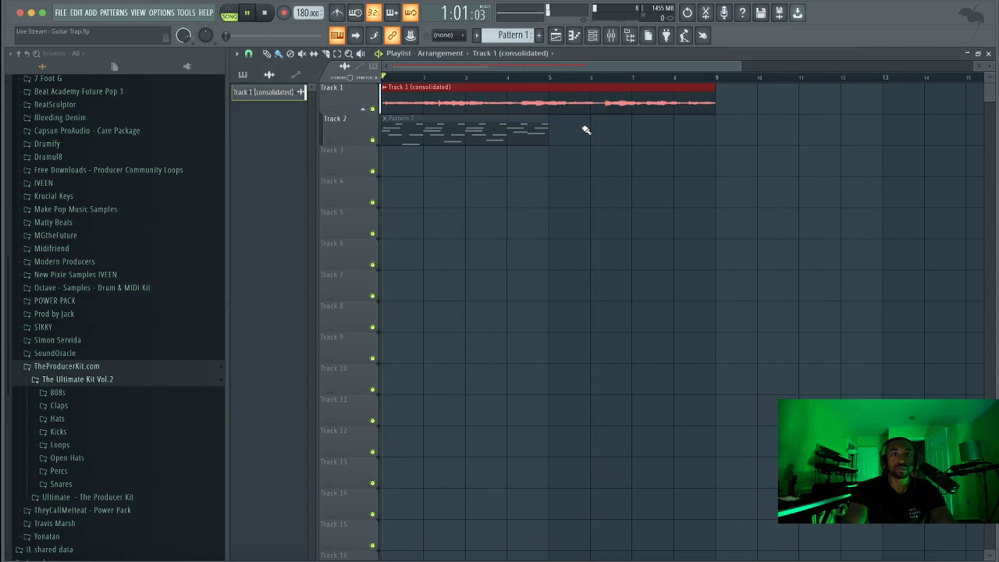
{"action": "left_click", "coordinate": [385, 87]}
{"action": "left_click", "coordinate": [414, 128]}
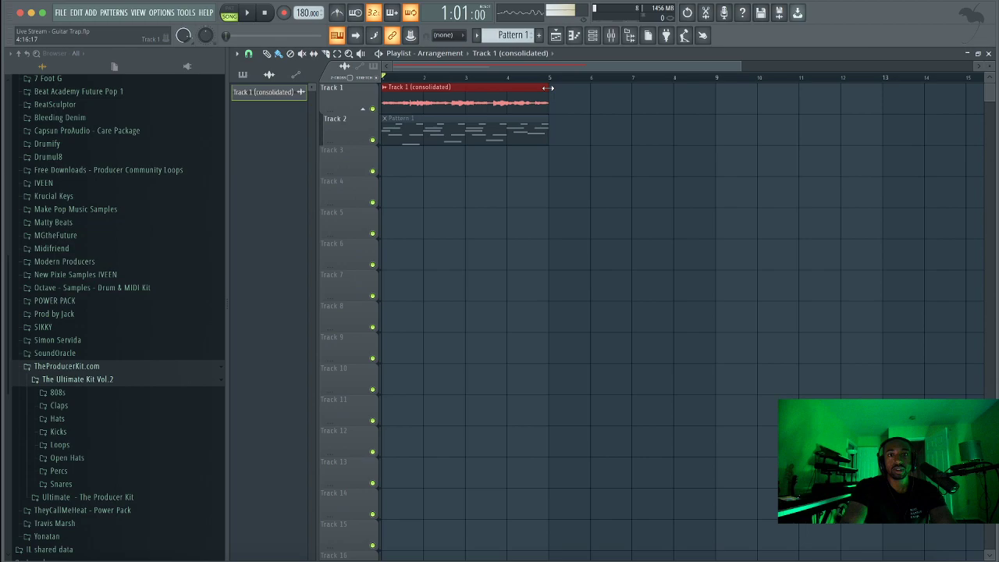
Try the consolidated clip with Reverse enabled, audition it briefly, and turn Reverse off.
{"action": "left_click", "coordinate": [385, 87]}
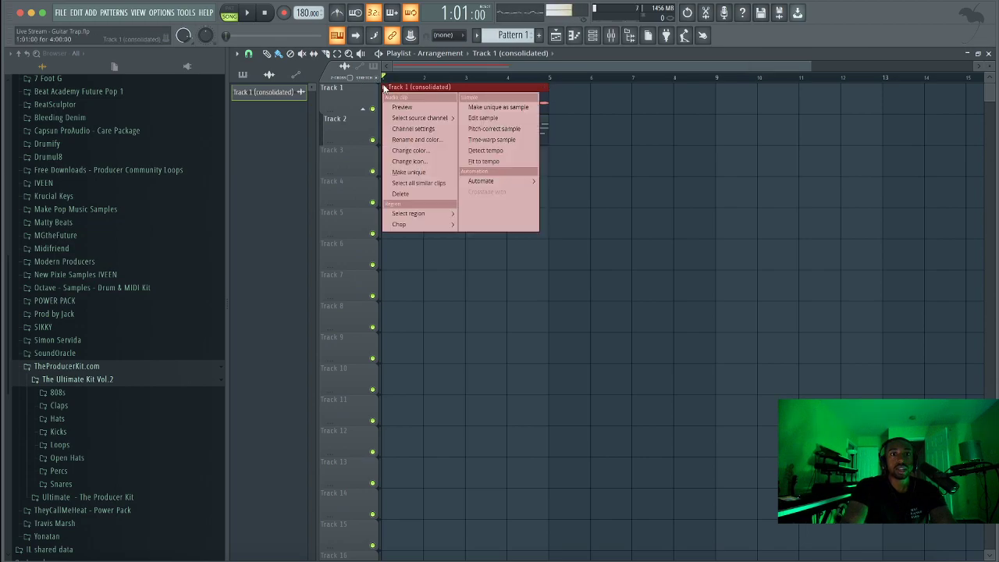
{"action": "left_click", "coordinate": [420, 131]}
{"action": "left_click", "coordinate": [468, 252]}
{"action": "key", "text": "space"}
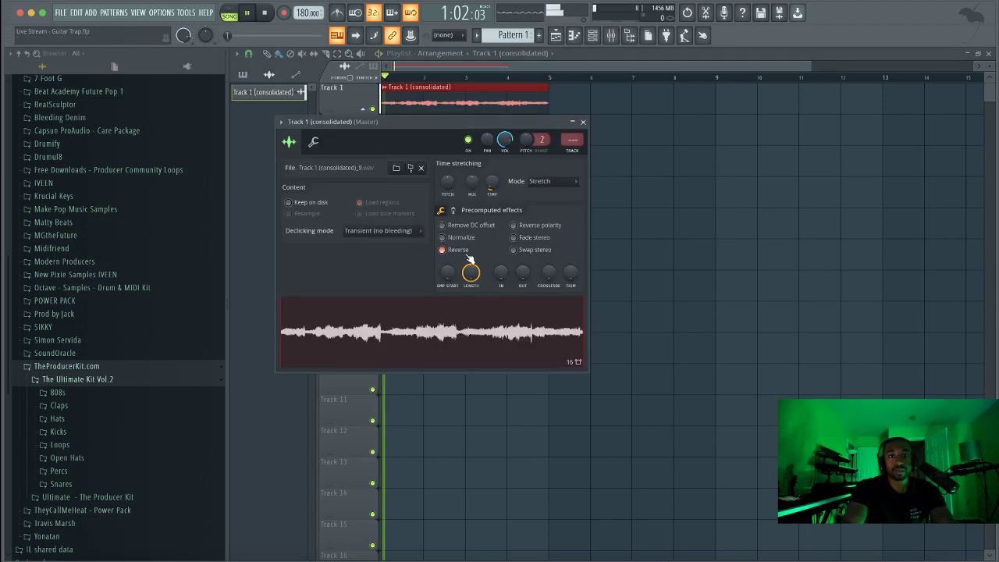
{"action": "key", "text": "space"}
{"action": "left_click", "coordinate": [468, 253]}
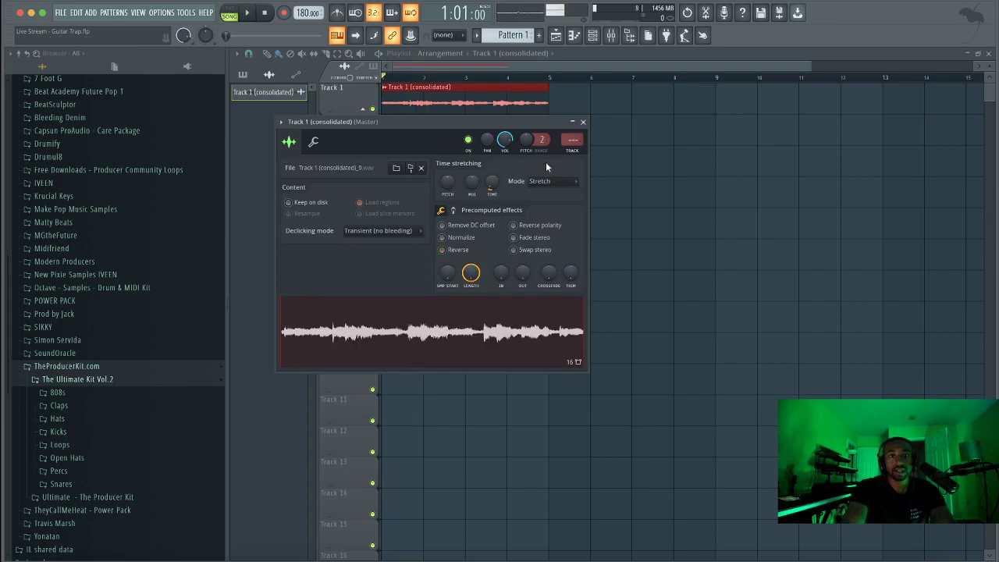
Close the clip's channel settings and play the consolidated melody from the start.
{"action": "left_click", "coordinate": [581, 123]}
{"action": "key", "text": "space"}
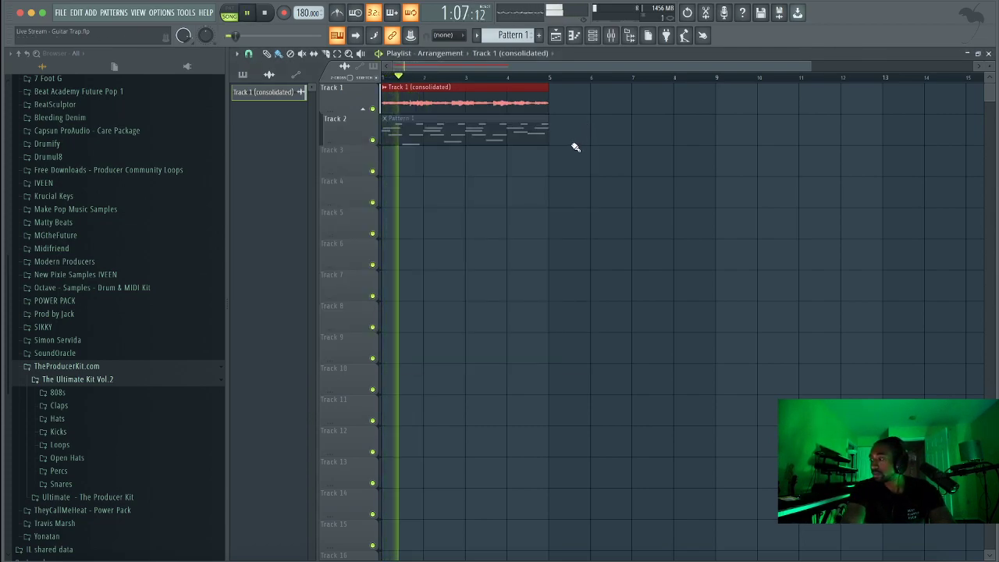
{"action": "key", "text": "space"}
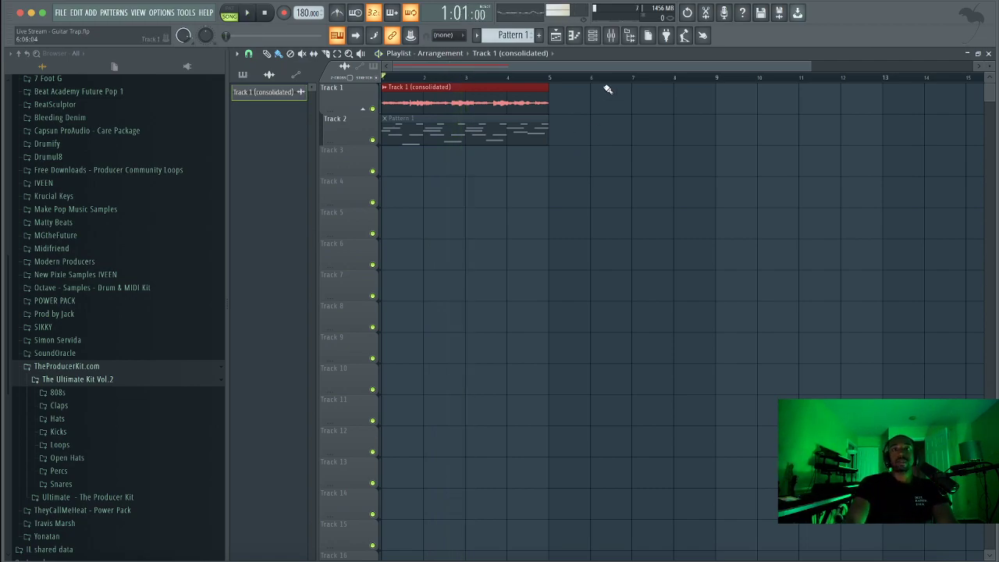
Bypass the Fruity Delay 3 in slot 1 of Insert 1 and set the slot 2 delay's modulation time to about 72%.
{"action": "left_click", "coordinate": [611, 35]}
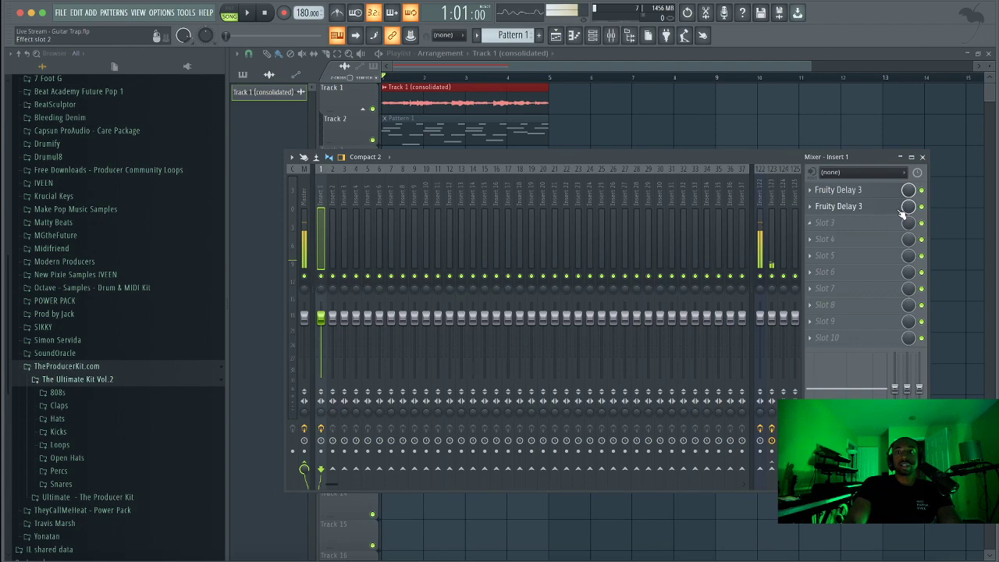
{"action": "left_click", "coordinate": [900, 208]}
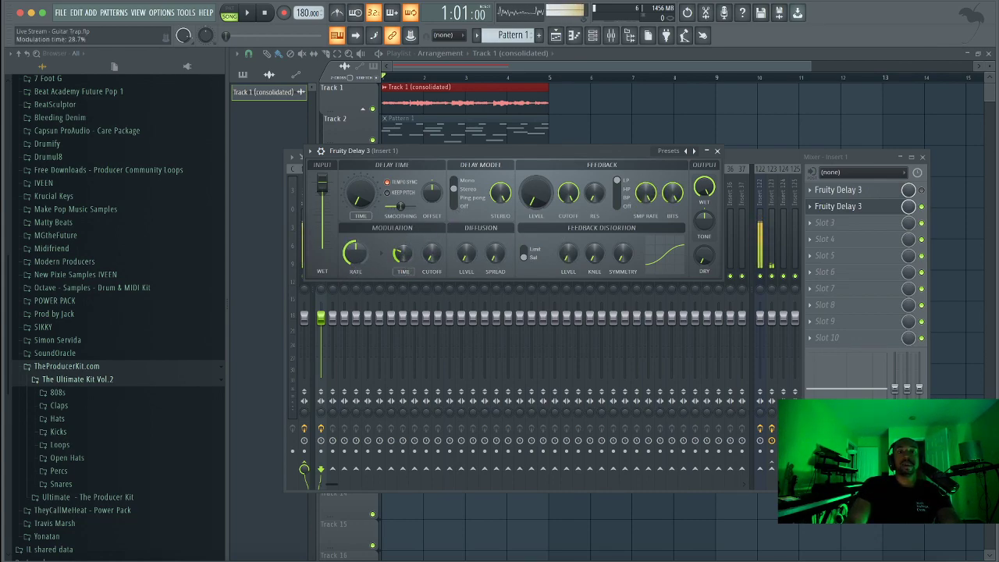
{"action": "left_click_drag", "start_coordinate": [403, 252], "coordinate": [403, 262]}
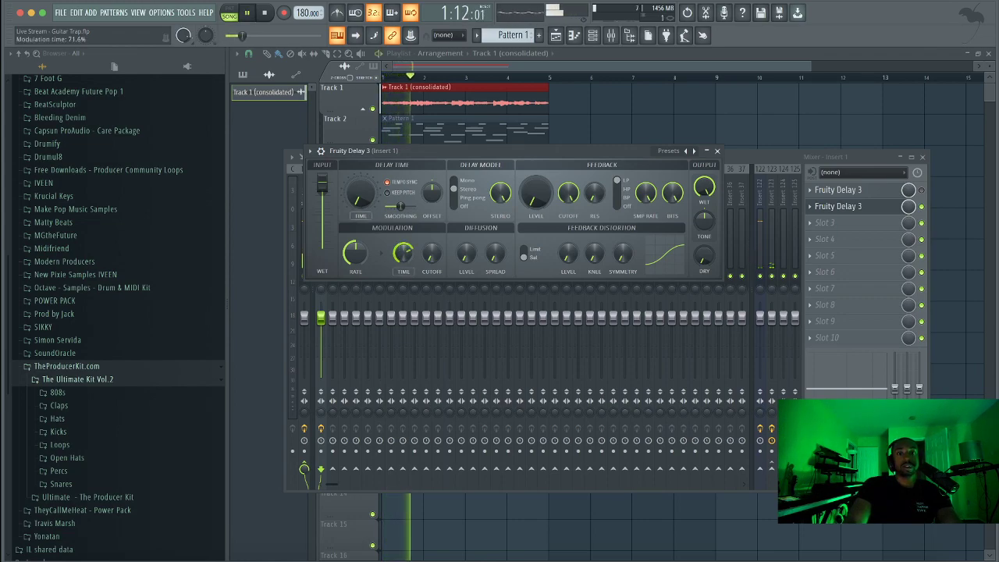
Route the consolidated clip's channel to mixer track 1 and lower the slot 2 delay's modulation time during playback.
{"action": "left_click", "coordinate": [592, 35]}
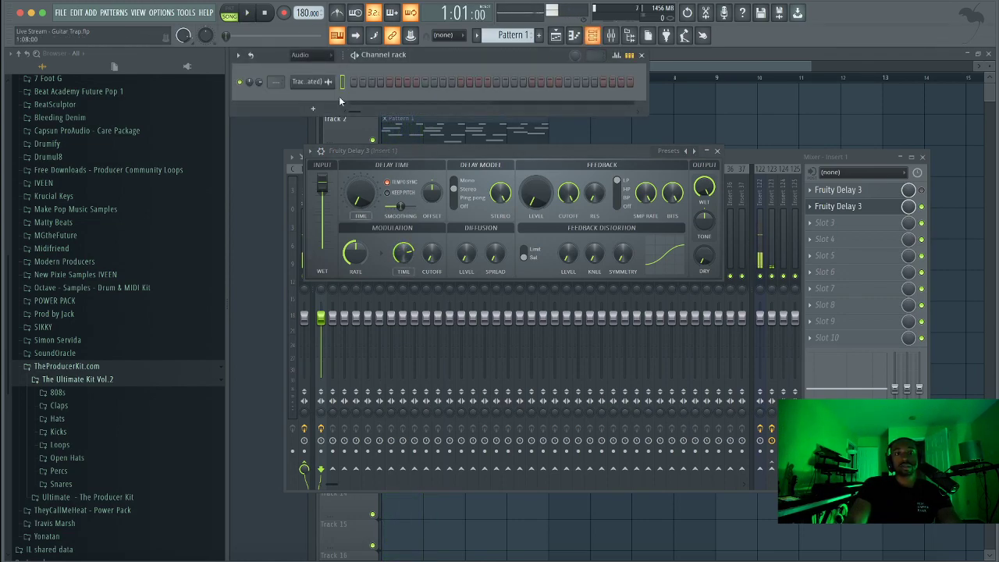
{"action": "key", "text": "space"}
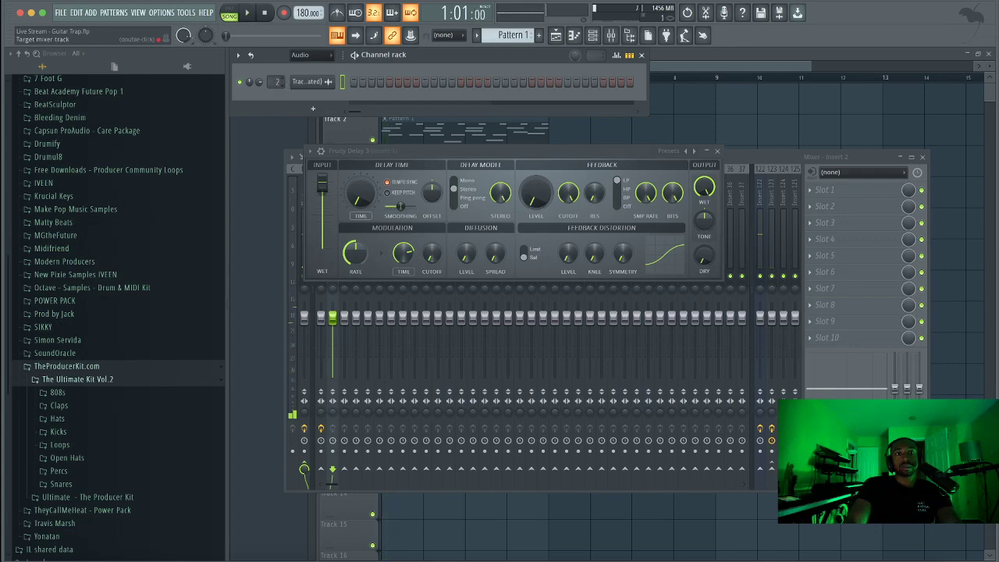
{"action": "left_click_drag", "start_coordinate": [403, 250], "coordinate": [406, 260]}
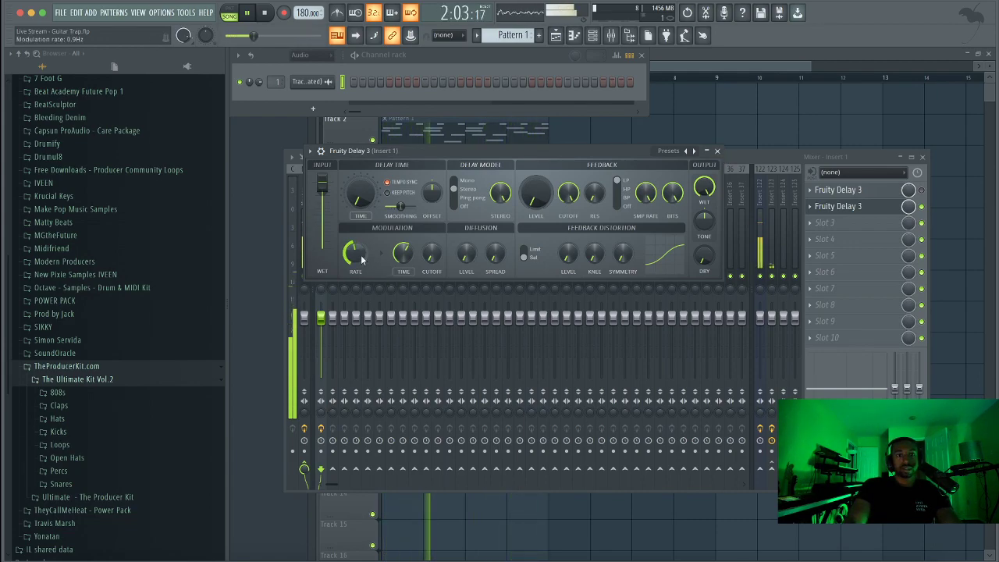
Bypass the slot 2 Fruity Delay 3 on Insert 1, close the plugin and mixer windows, and restart playback.
{"action": "key", "text": "space"}
{"action": "key", "text": "Escape"}
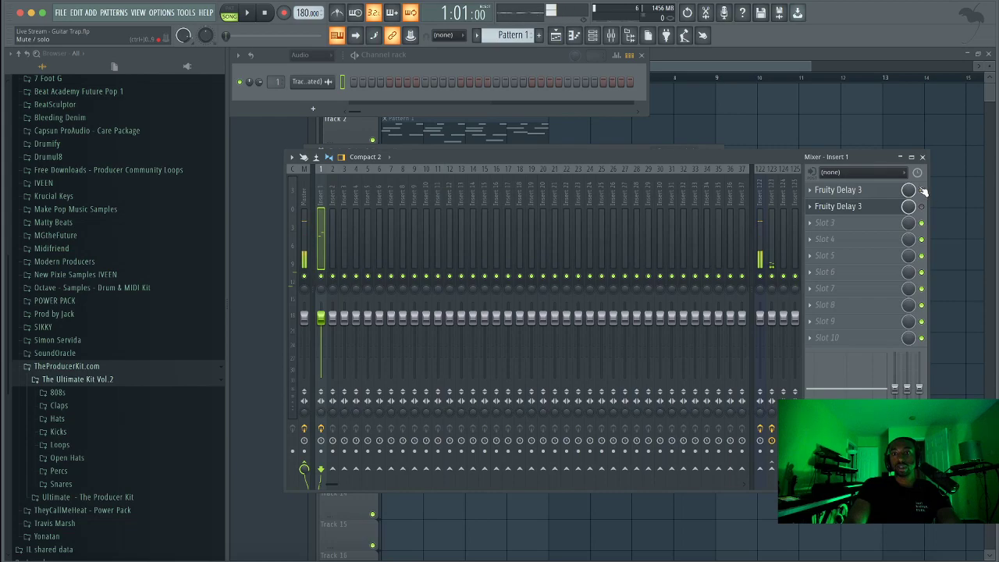
{"action": "key", "text": "space"}
{"action": "left_click", "coordinate": [759, 126]}
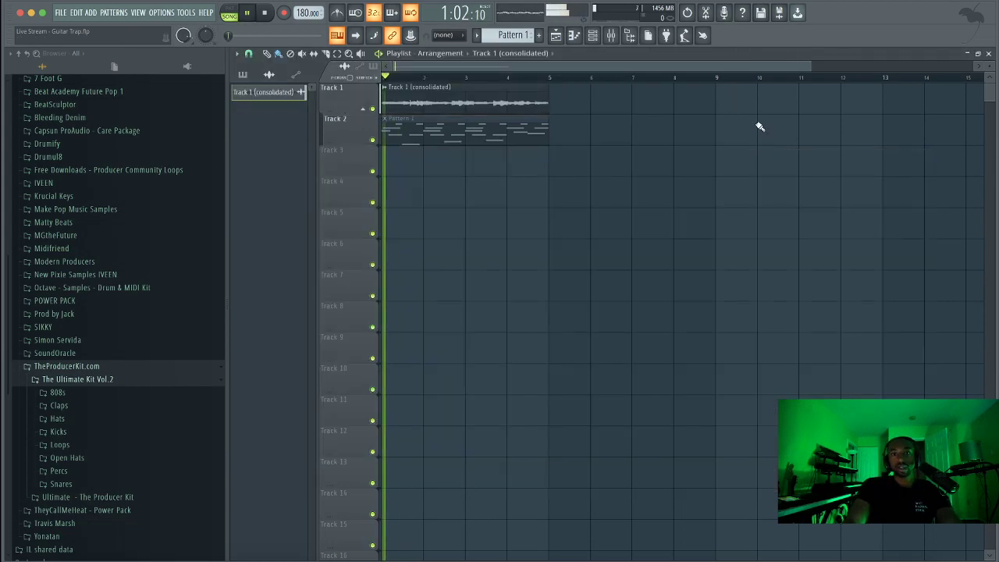
Show the channel rack with its filter set to All channels.
{"action": "left_click", "coordinate": [593, 36]}
{"action": "left_click", "coordinate": [312, 55]}
{"action": "left_click", "coordinate": [309, 69]}
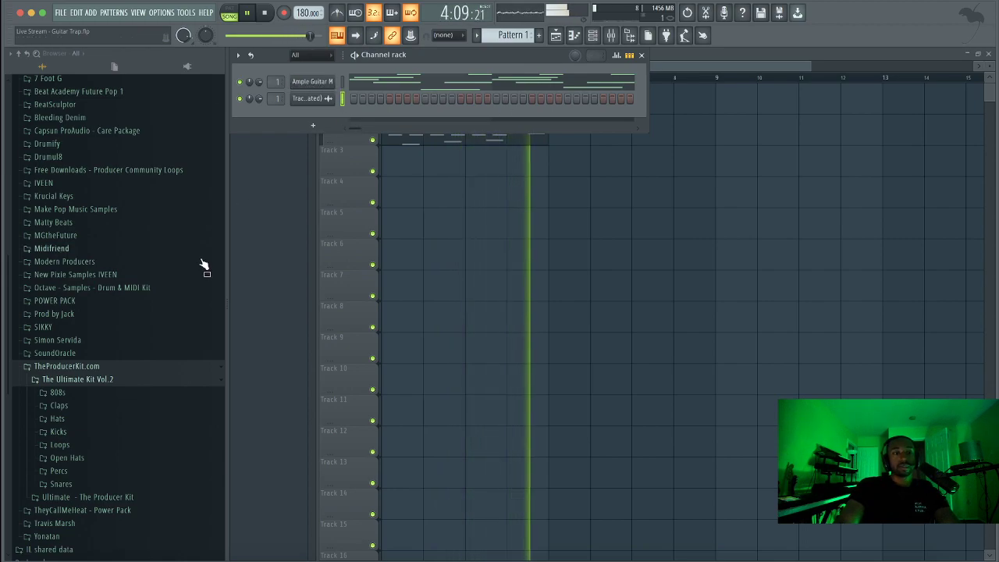
Expand the kit's 808s folder and audition the Crunch, Facts, Fiber and Flavor samples over the melody.
{"action": "left_click", "coordinate": [90, 393]}
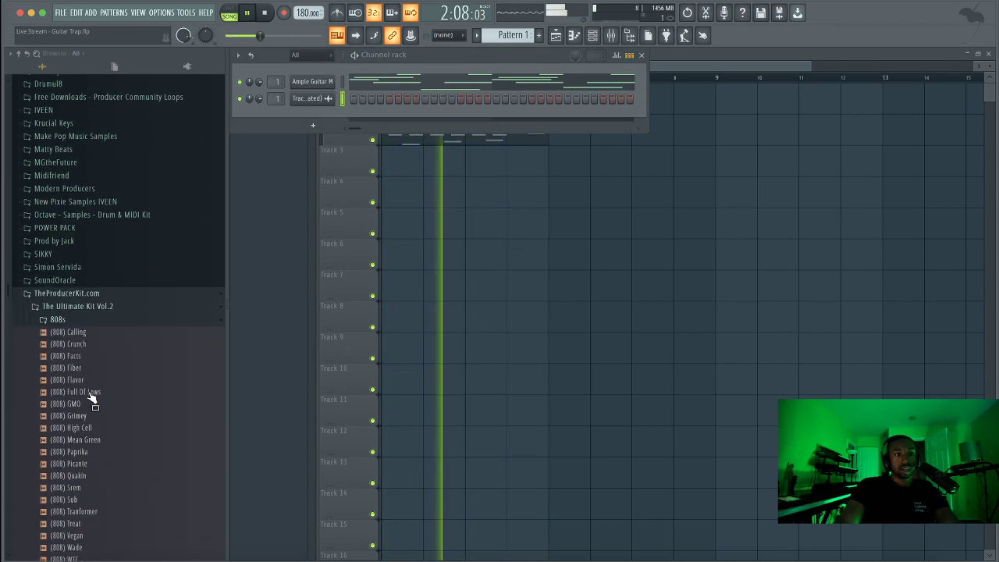
{"action": "left_click", "coordinate": [99, 339]}
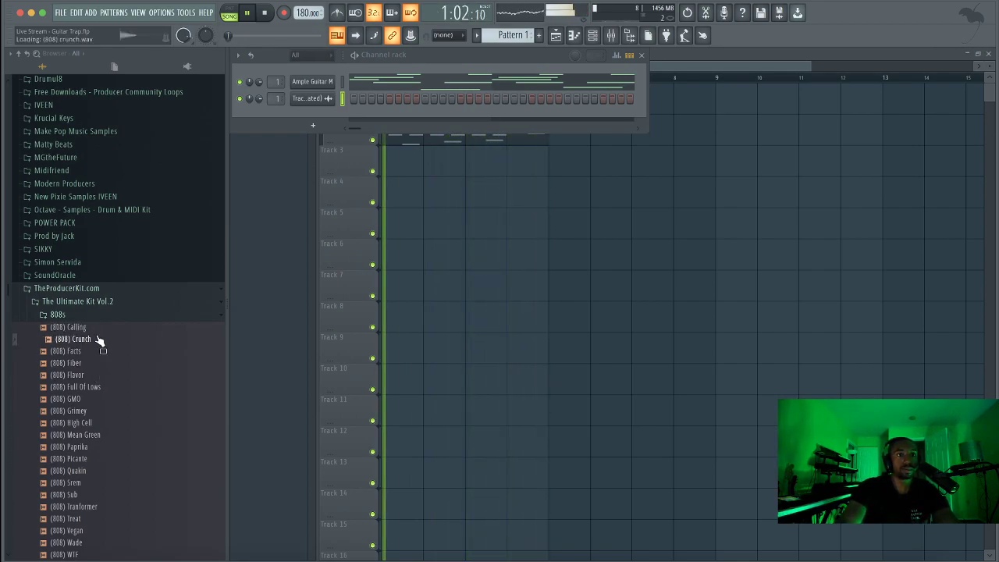
{"action": "left_click", "coordinate": [93, 351]}
{"action": "left_click", "coordinate": [90, 363]}
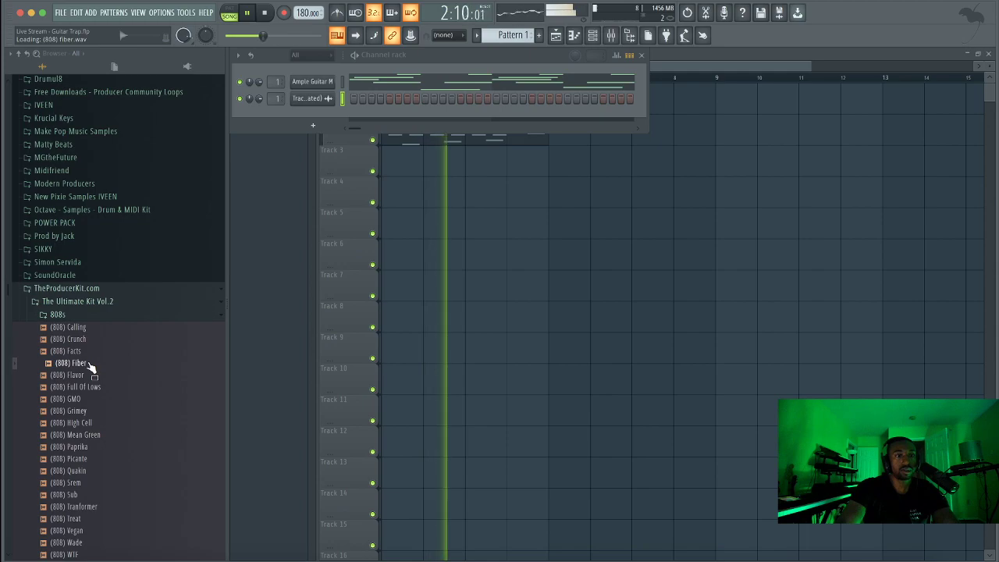
{"action": "left_click", "coordinate": [90, 375]}
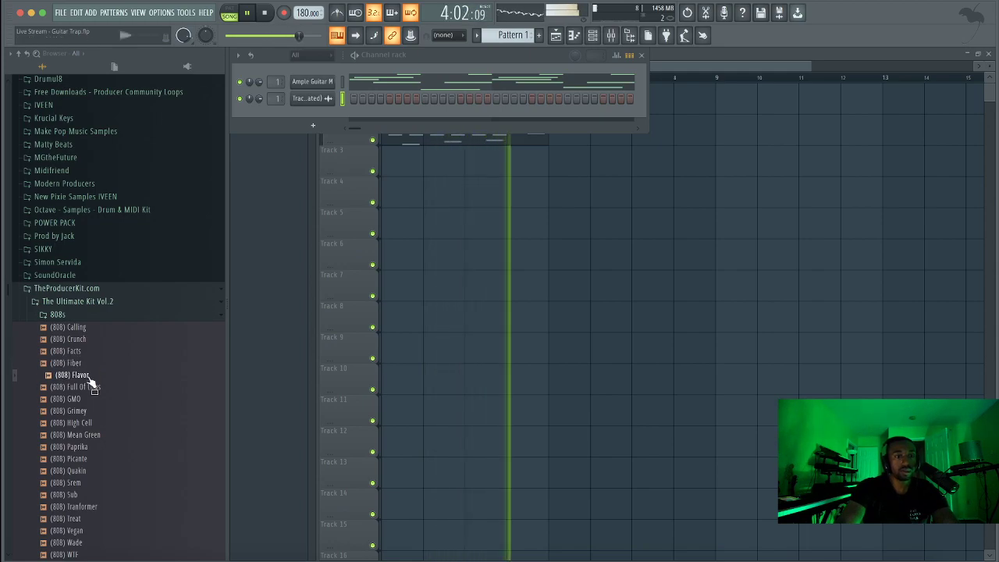
Load (808) Flavor into a new channel, normalize the sample, and route it to mixer track 2.
{"action": "right_click", "coordinate": [92, 381]}
{"action": "left_click", "coordinate": [97, 387]}
{"action": "key", "text": "space"}
{"action": "left_click", "coordinate": [456, 252]}
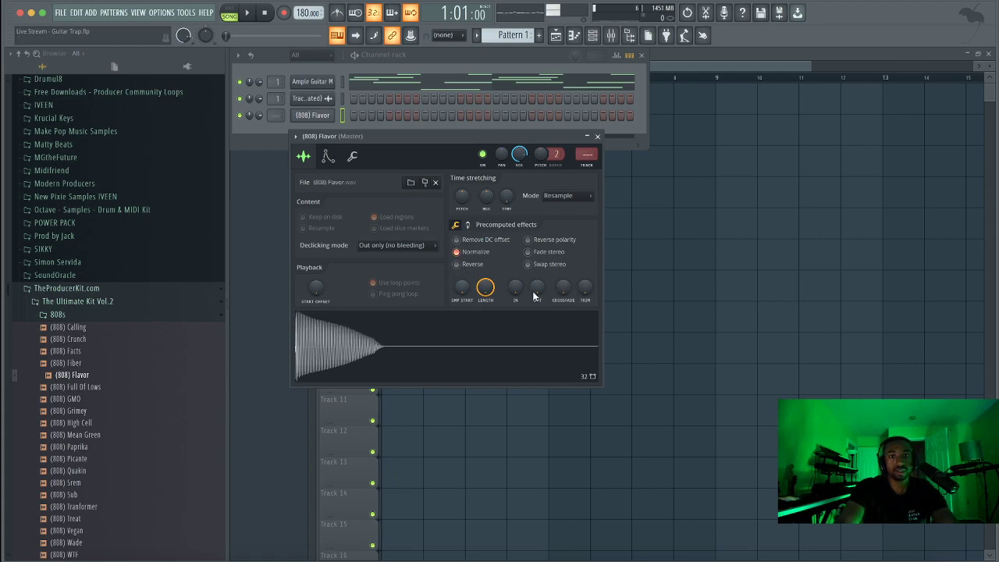
{"action": "left_click", "coordinate": [598, 136]}
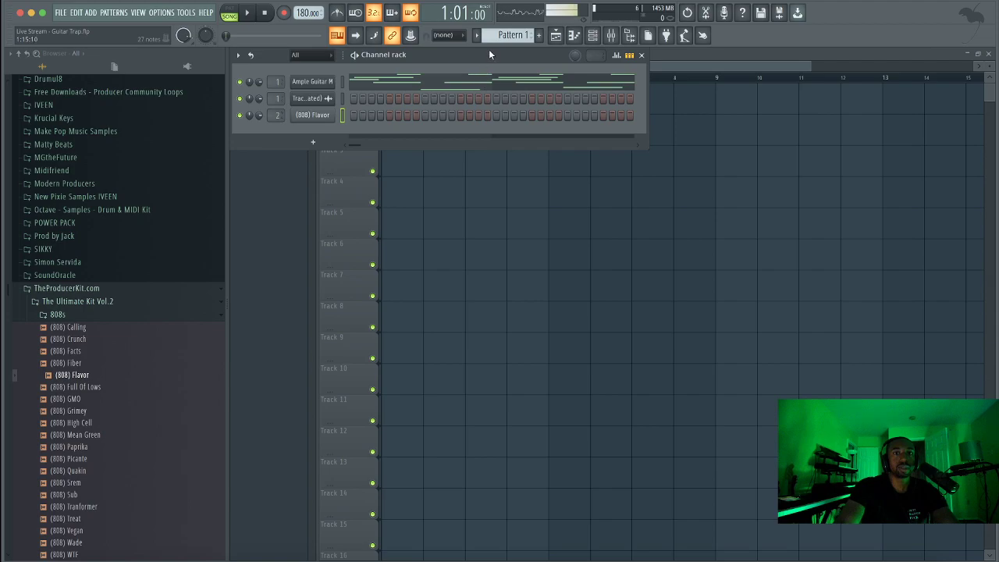
Switch to Pattern 2 and place an (808) Flavor hit on the first step.
{"action": "scroll", "coordinate": [507, 35], "scroll_direction": "down", "scroll_amount": 1}
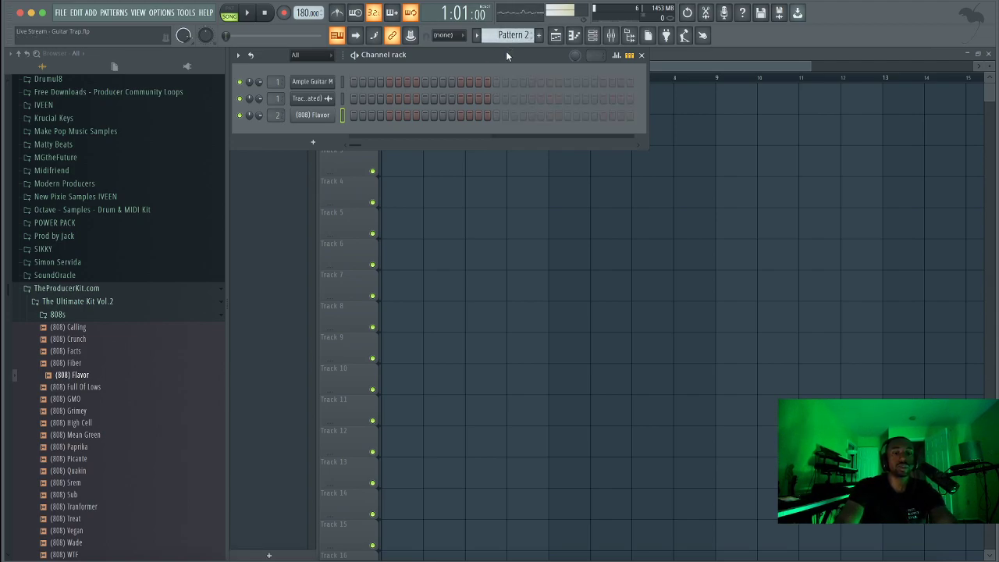
{"action": "left_click", "coordinate": [355, 115]}
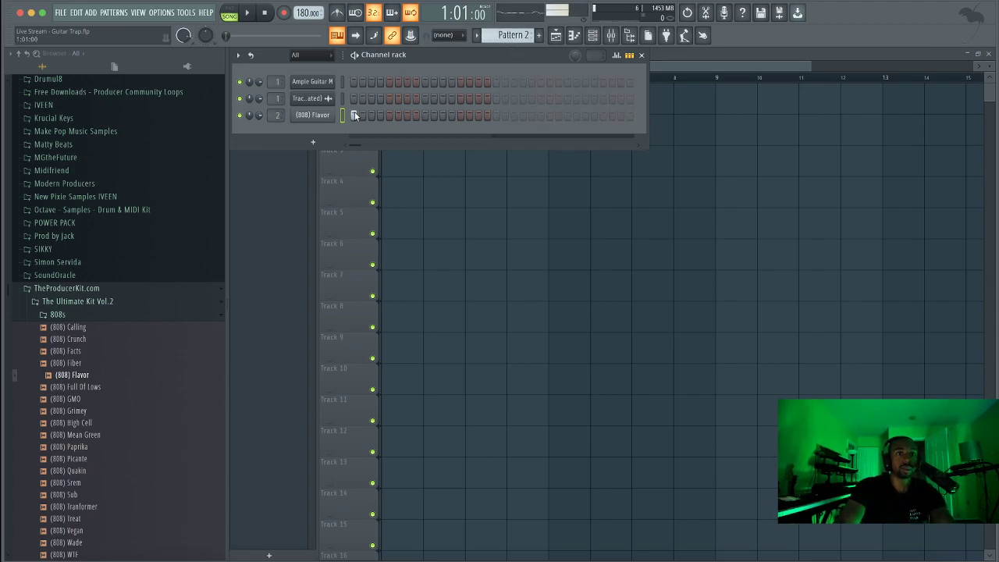
Play the loop with the metronome on, add an (808) Flavor hit on step 21, and widen the channel rack.
{"action": "key", "text": "space"}
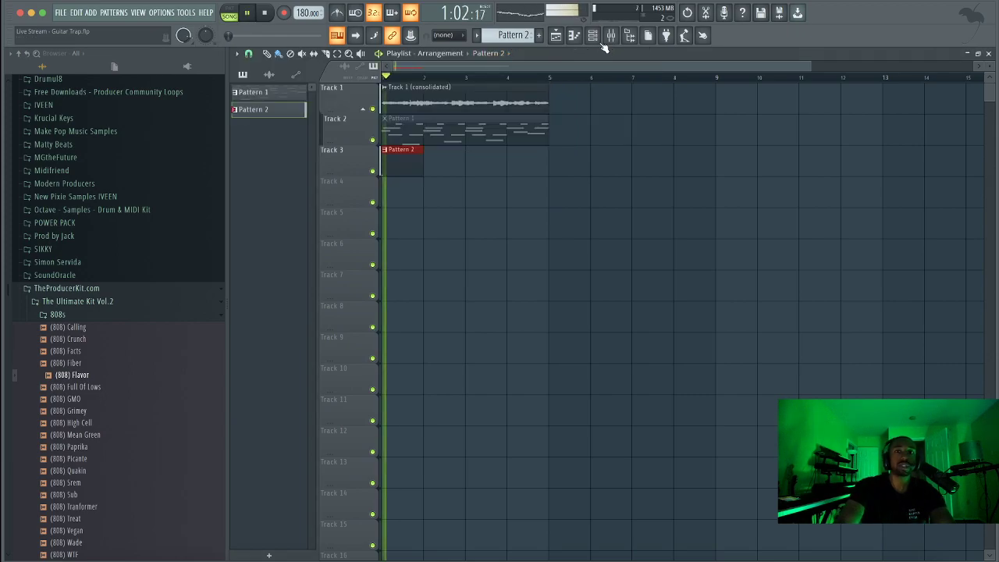
{"action": "key", "text": "space"}
{"action": "key", "text": "space"}
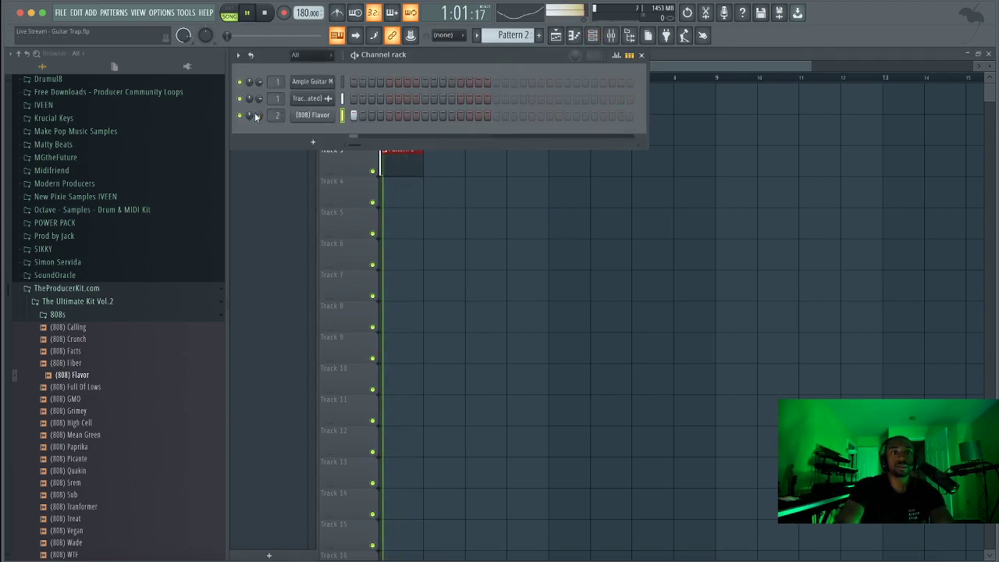
{"action": "key", "text": "space"}
{"action": "key", "text": "space"}
{"action": "key", "text": "space"}
{"action": "key", "text": "space"}
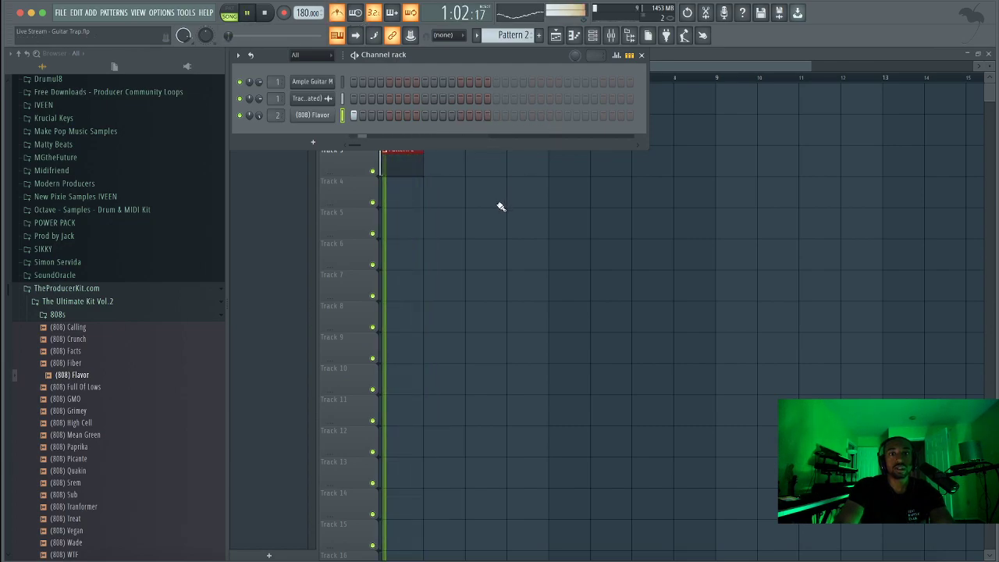
{"action": "key", "text": "space"}
{"action": "left_click", "coordinate": [531, 115]}
{"action": "left_click_drag", "start_coordinate": [646, 129], "coordinate": [861, 129]}
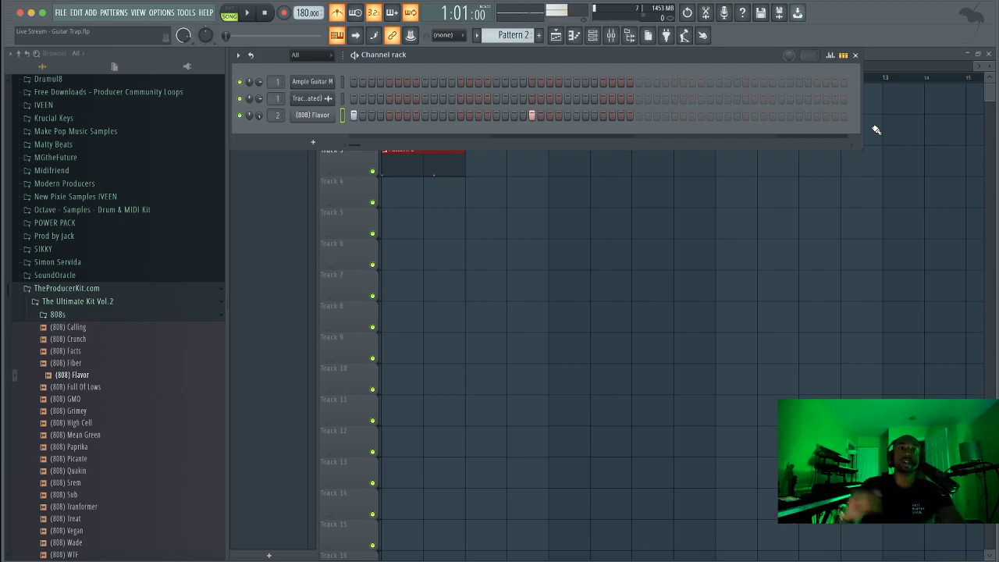
{"action": "key", "text": "F6"}
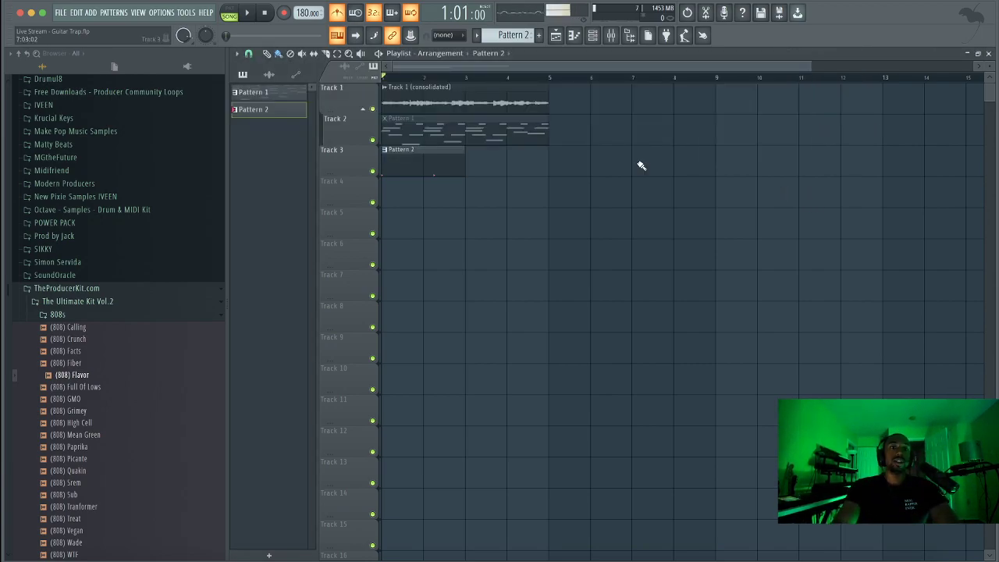
{"action": "left_click_drag", "start_coordinate": [527, 168], "coordinate": [434, 165]}
{"action": "left_click", "coordinate": [503, 149]}
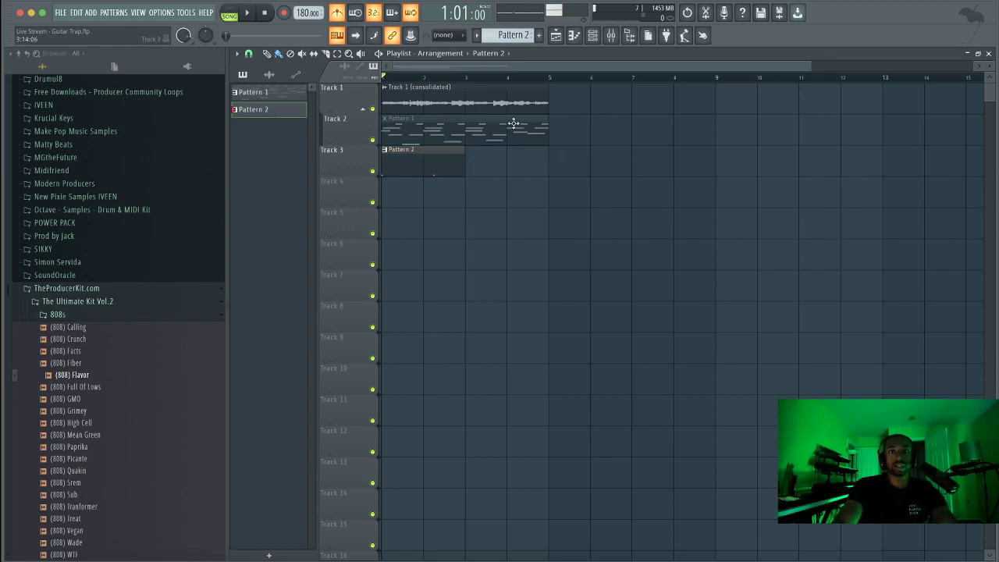
{"action": "left_click", "coordinate": [593, 35]}
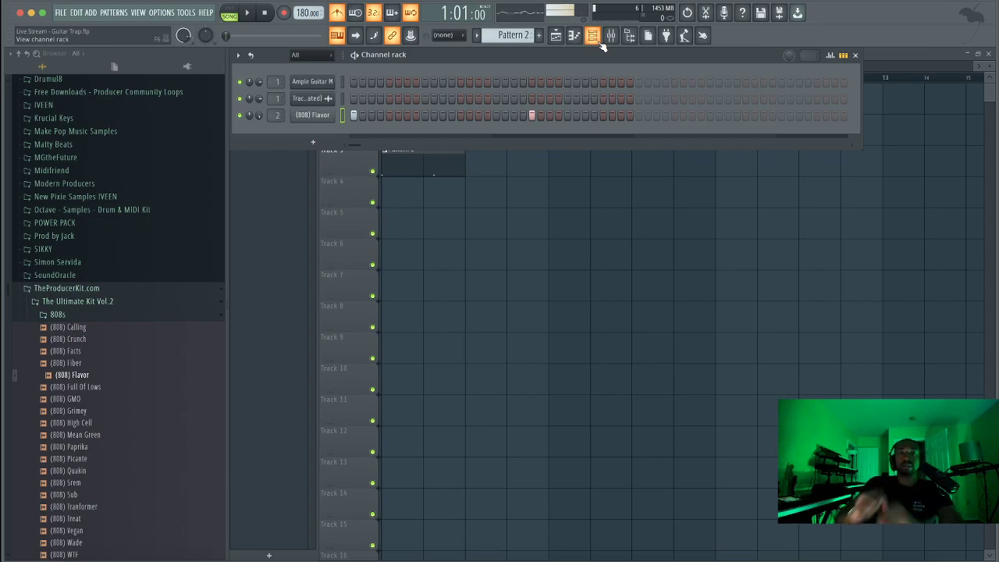
{"action": "key", "text": "F6"}
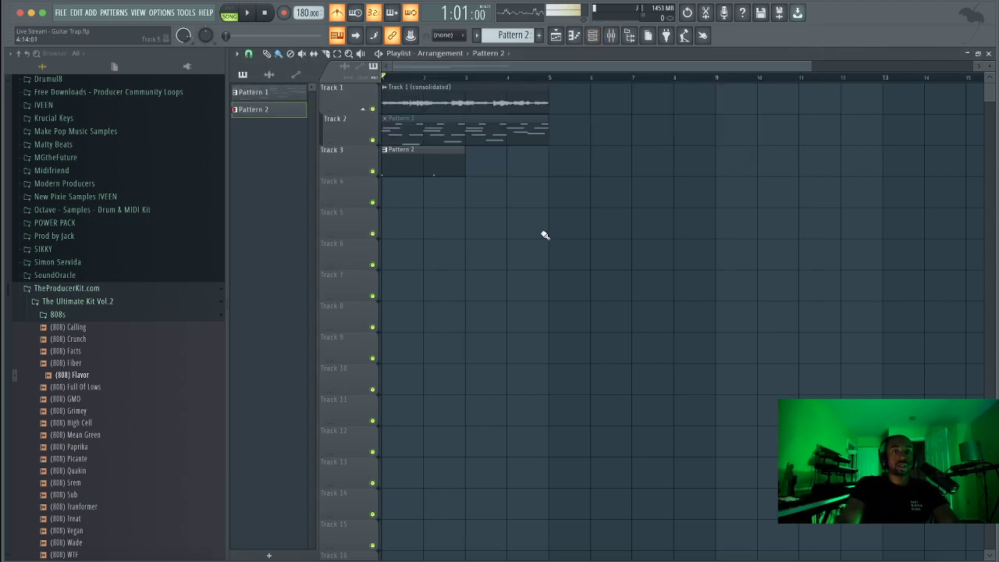
Set the project tempo to 170 BPM and play the arrangement at the new speed.
{"action": "key", "text": "space"}
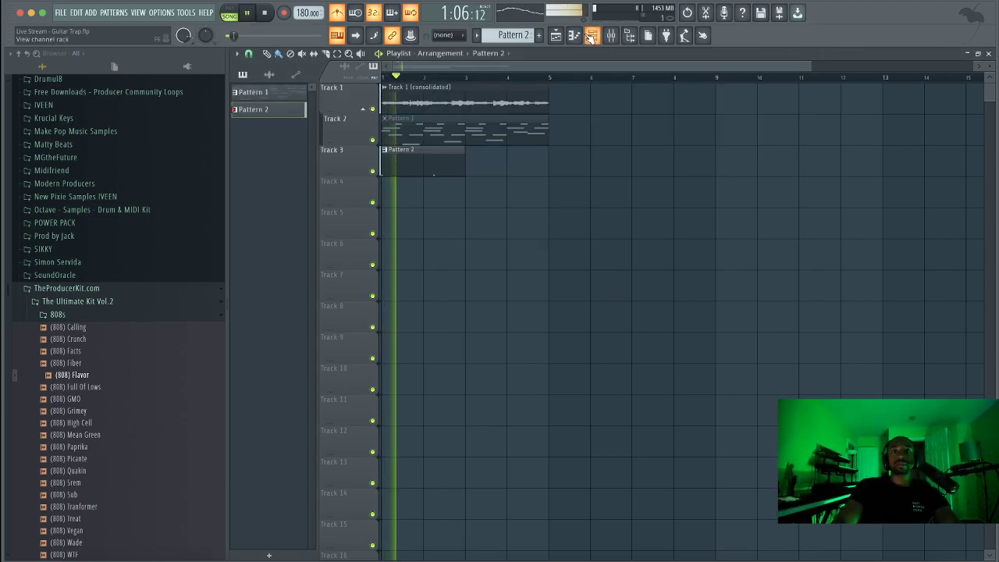
{"action": "key", "text": "space"}
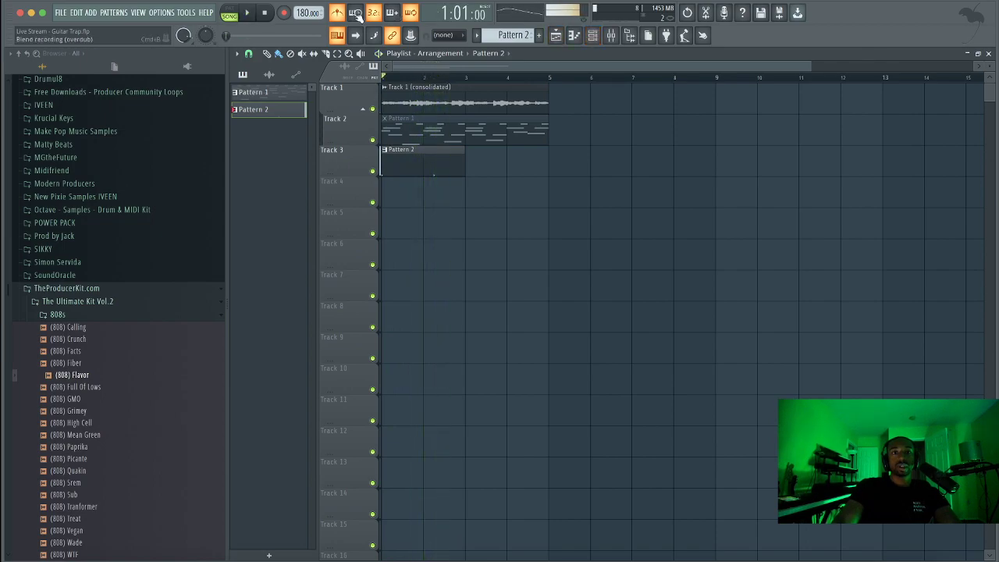
{"action": "left_click_drag", "start_coordinate": [313, 15], "coordinate": [313, 24]}
{"action": "key", "text": "space"}
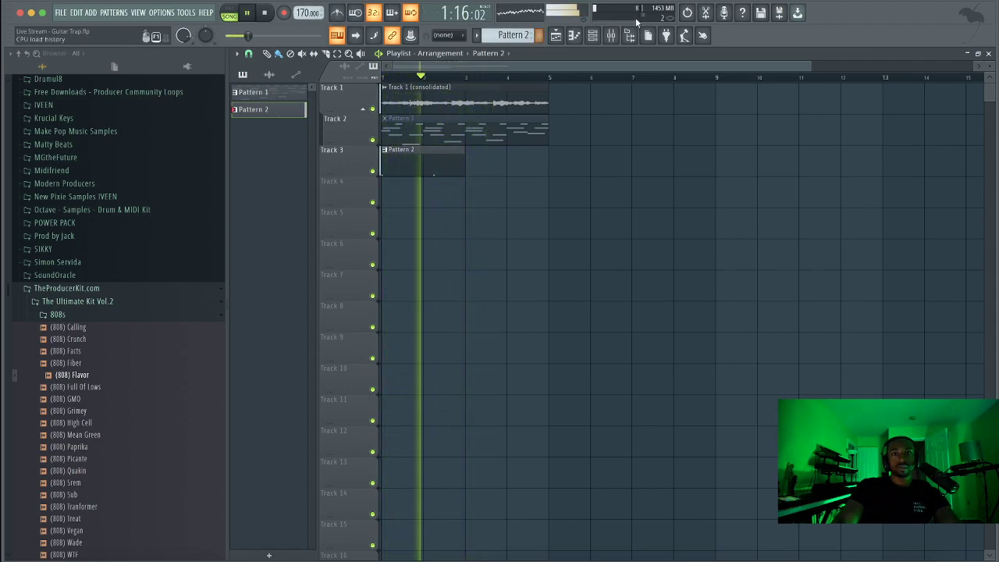
With the metronome on and the loop playing, add (808) Flavor hits on steps 27, 33, 34 and 51.
{"action": "key", "text": "F6"}
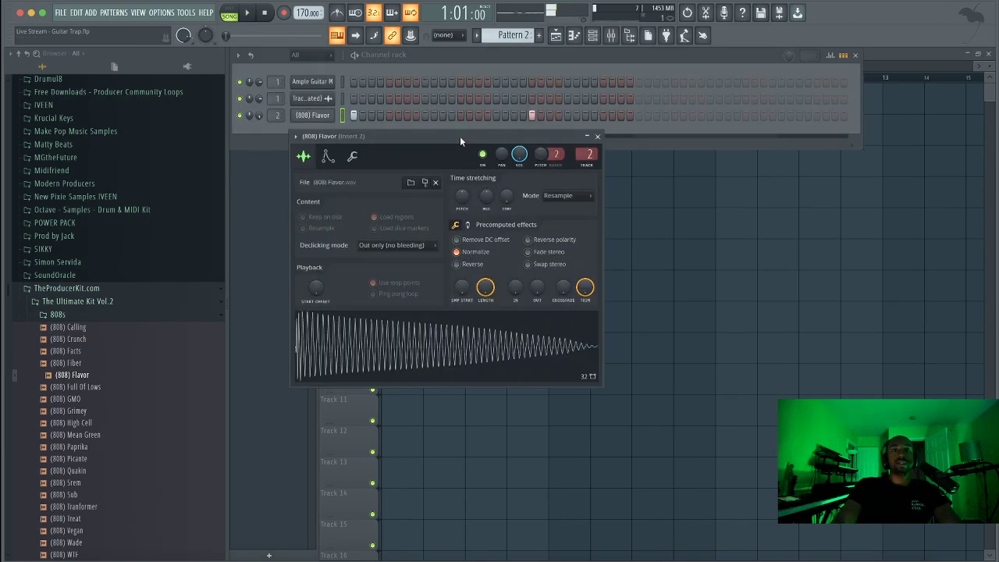
{"action": "key", "text": "space"}
{"action": "left_click", "coordinate": [597, 137]}
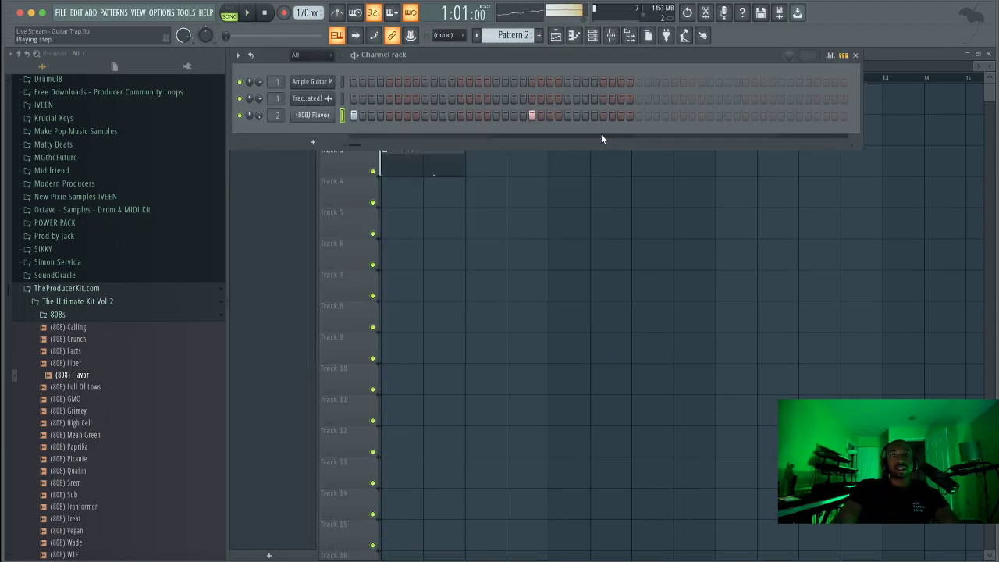
{"action": "left_click", "coordinate": [345, 14]}
{"action": "key", "text": "space"}
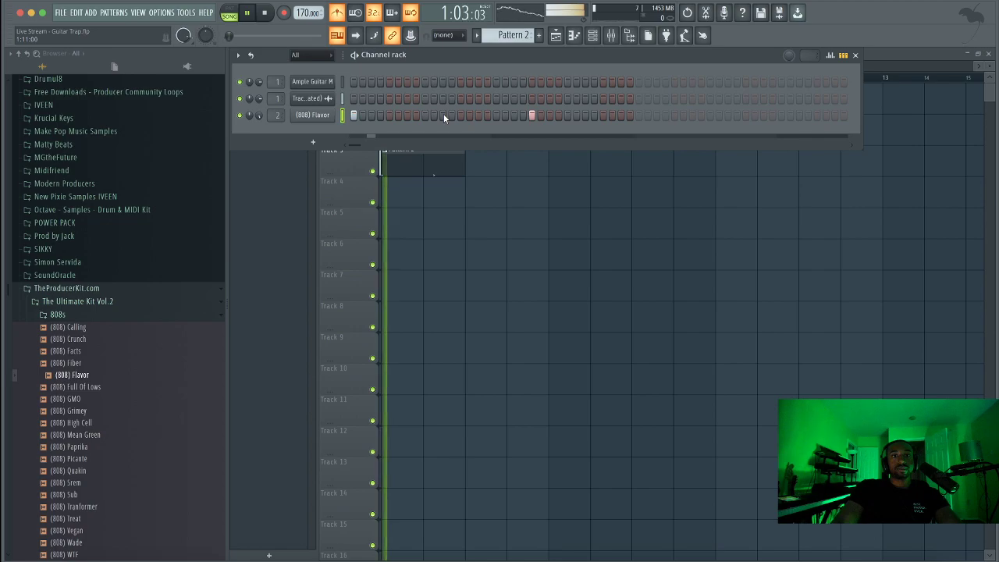
{"action": "left_click", "coordinate": [585, 115]}
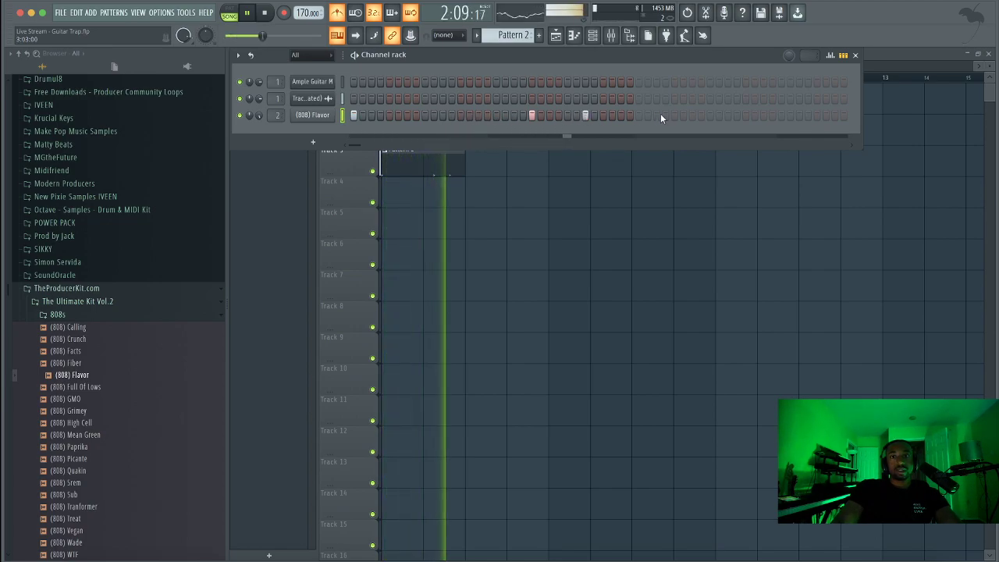
{"action": "left_click", "coordinate": [638, 115]}
{"action": "key", "text": "space"}
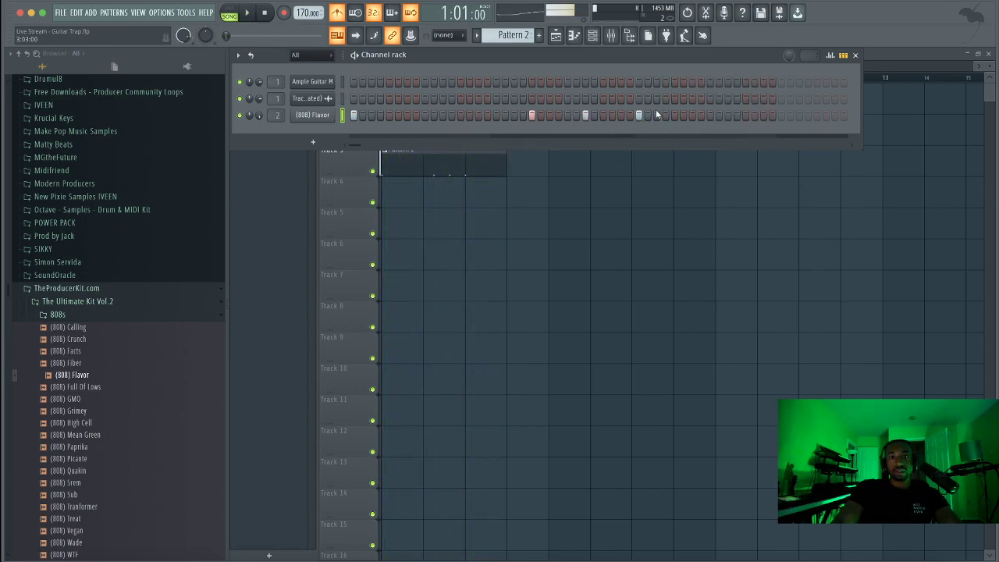
{"action": "key", "text": "space"}
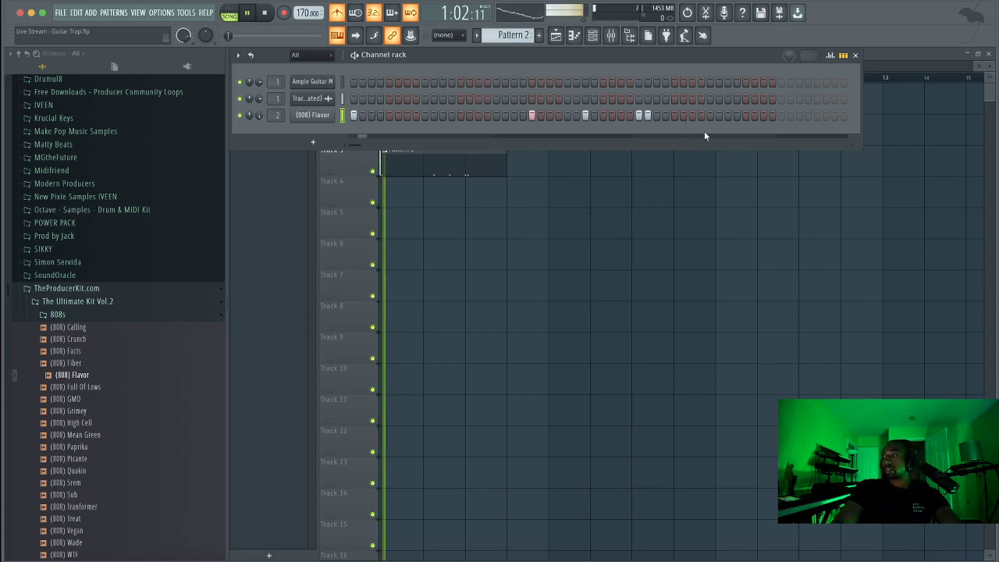
{"action": "key", "text": "space"}
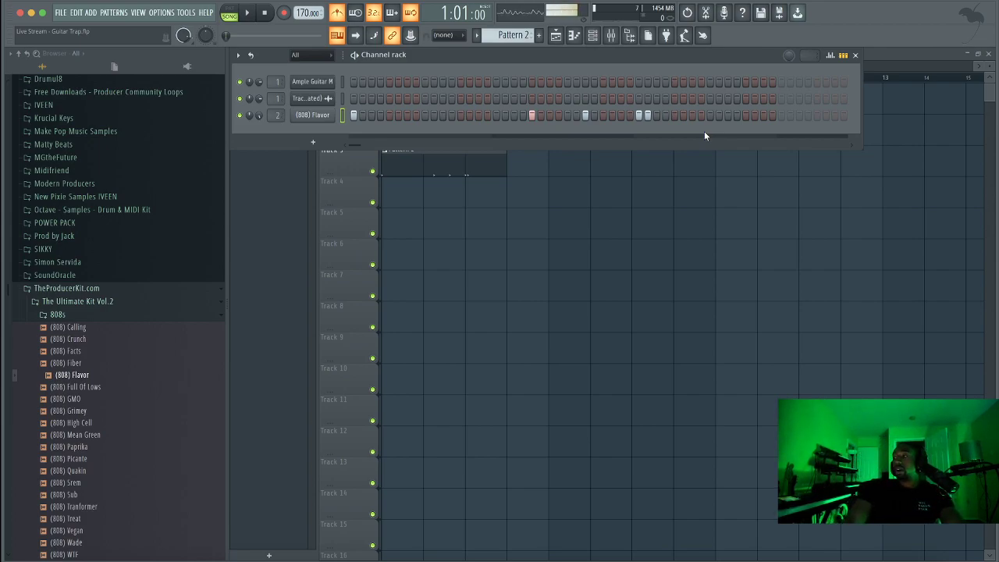
{"action": "key", "text": "space"}
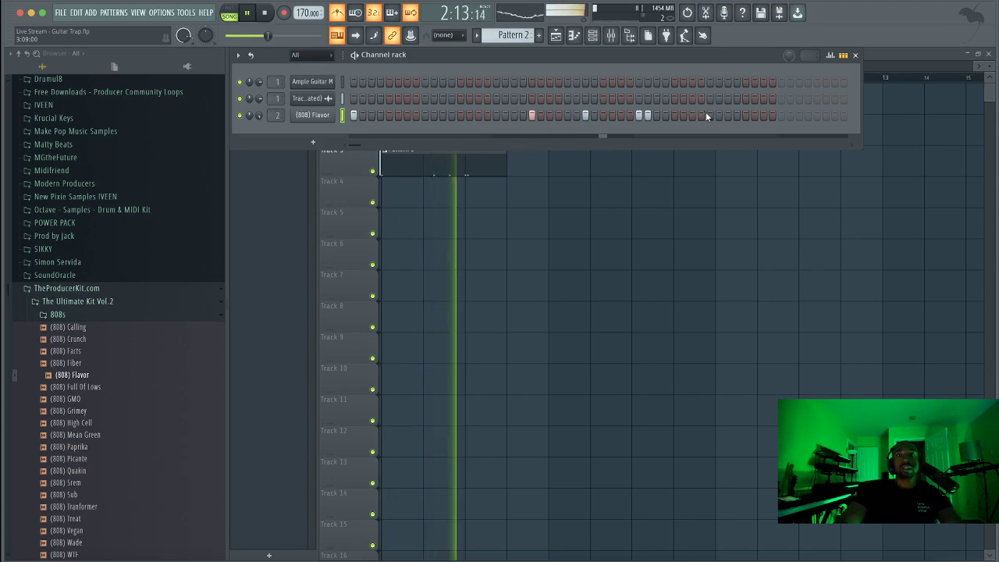
{"action": "left_click", "coordinate": [799, 114]}
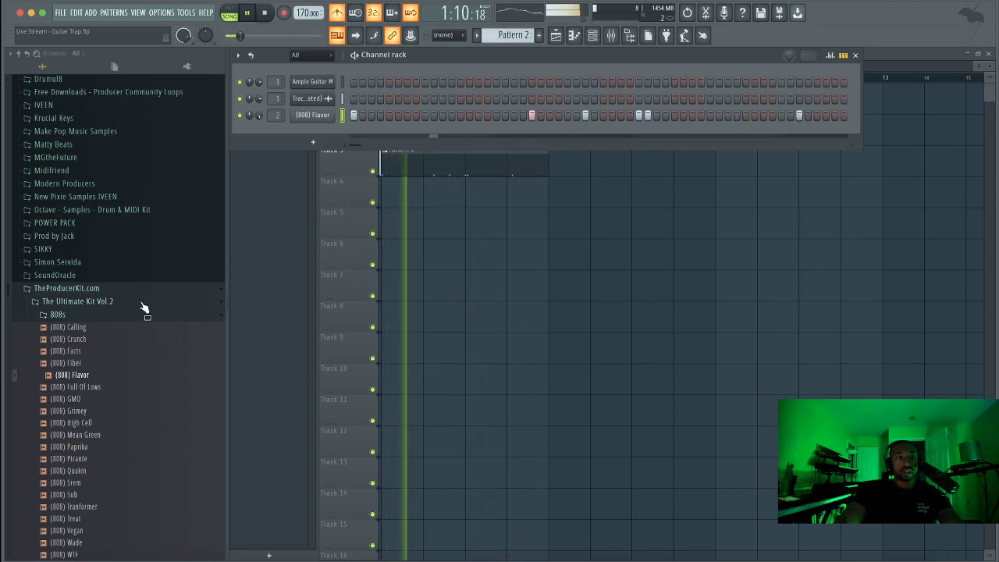
Load (Snare) Attack from the kit's Snares folder into a new channel and route it to mixer track 3.
{"action": "left_click", "coordinate": [115, 314]}
{"action": "left_click", "coordinate": [78, 406]}
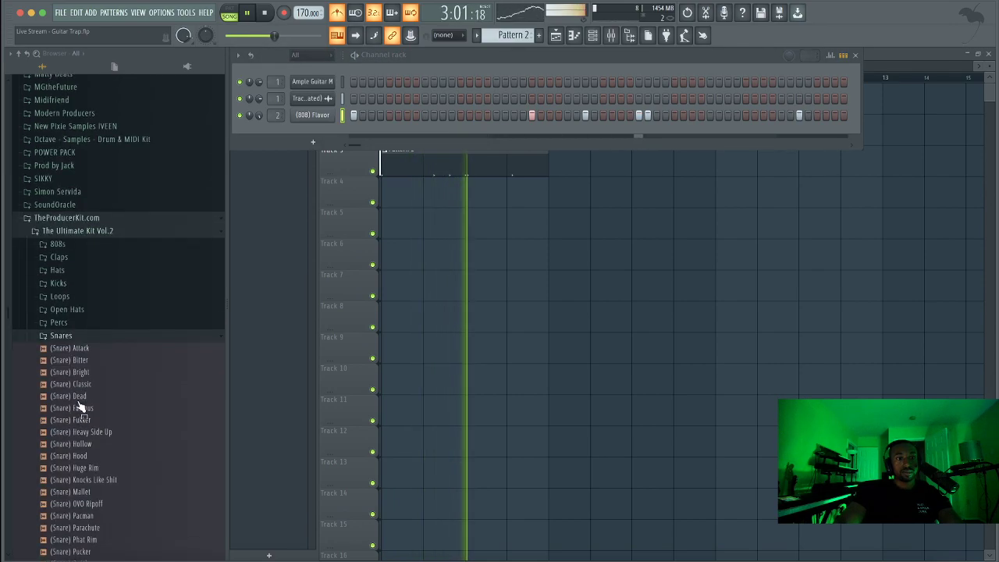
{"action": "right_click", "coordinate": [92, 344]}
{"action": "left_click", "coordinate": [109, 355]}
{"action": "key", "text": "space"}
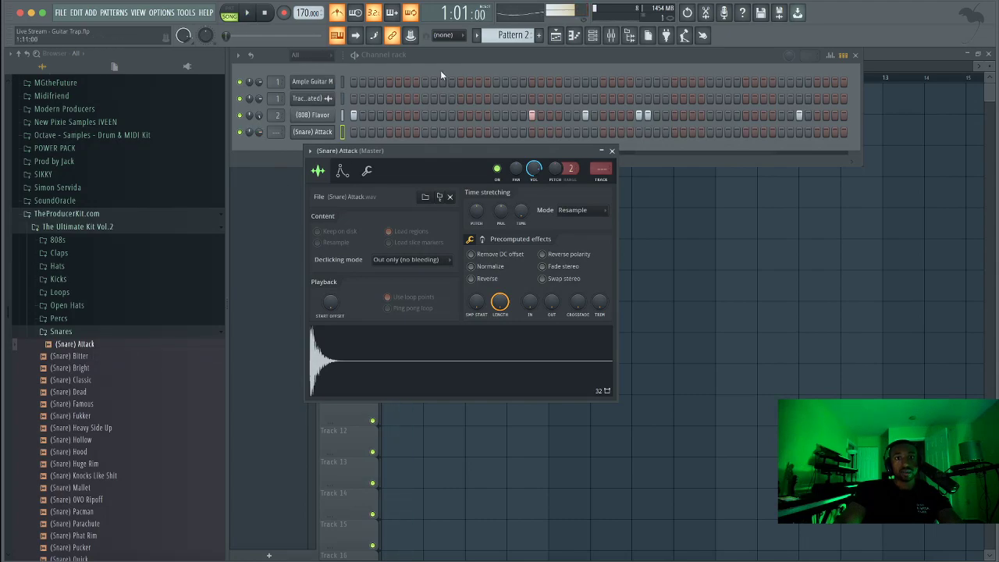
{"action": "left_click", "coordinate": [320, 147]}
{"action": "scroll", "coordinate": [276, 131], "scroll_direction": "up", "scroll_amount": 2}
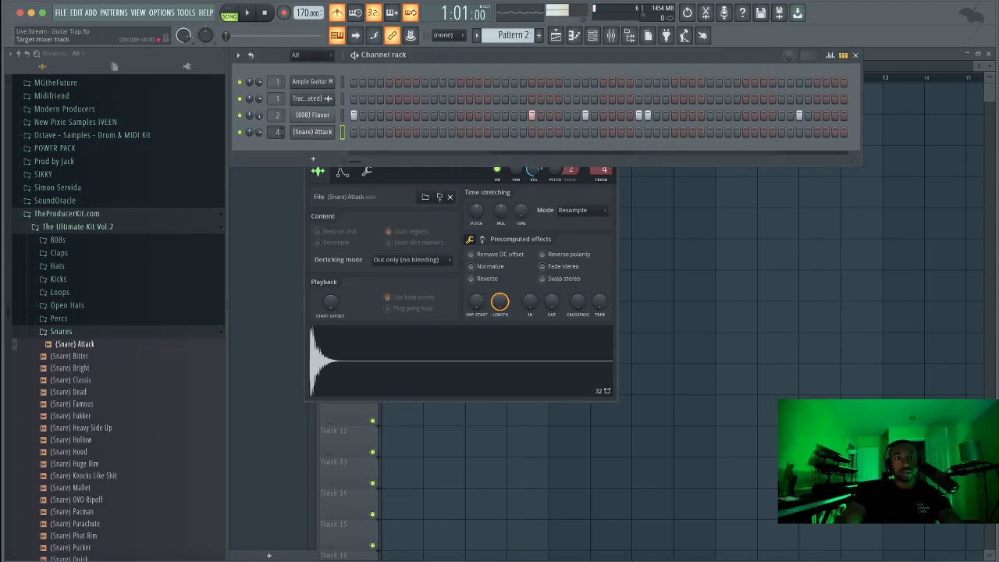
Place (Snare) Attack hits on steps 9, 25, 41 and 57, widening the channel rack to reach the last one.
{"action": "left_click", "coordinate": [423, 131]}
{"action": "key", "text": "space"}
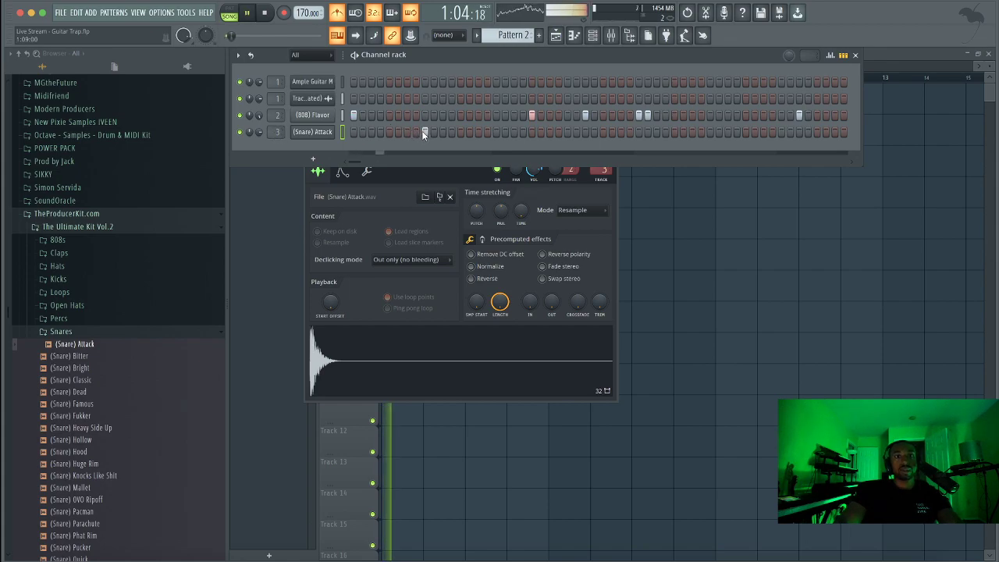
{"action": "left_click", "coordinate": [567, 132]}
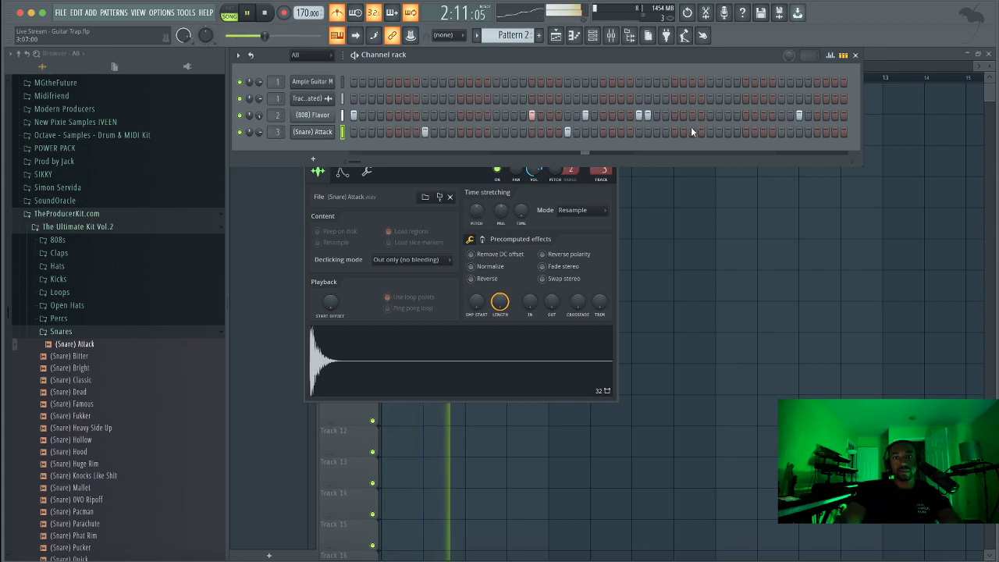
{"action": "left_click", "coordinate": [709, 131]}
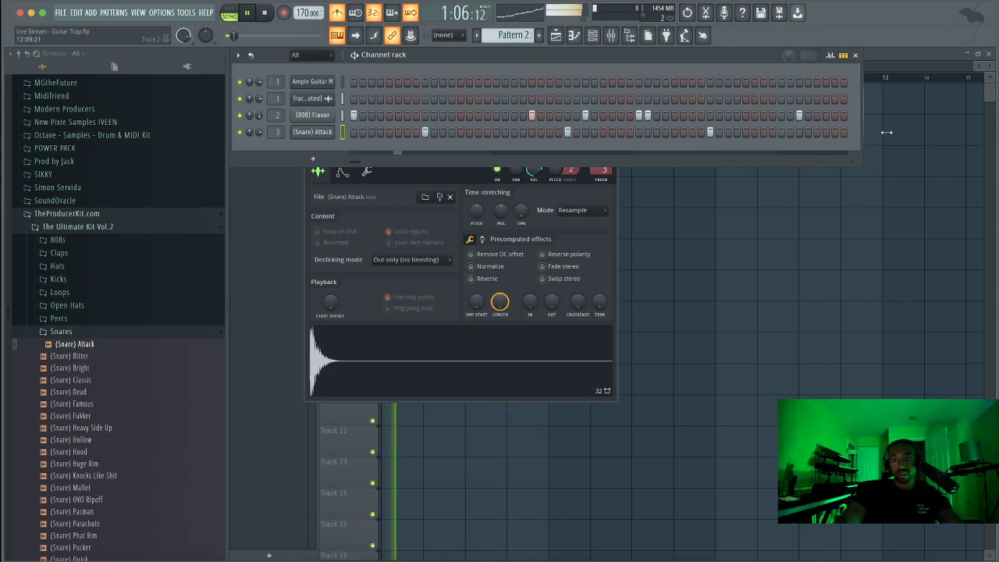
{"action": "left_click_drag", "start_coordinate": [886, 132], "coordinate": [929, 129]}
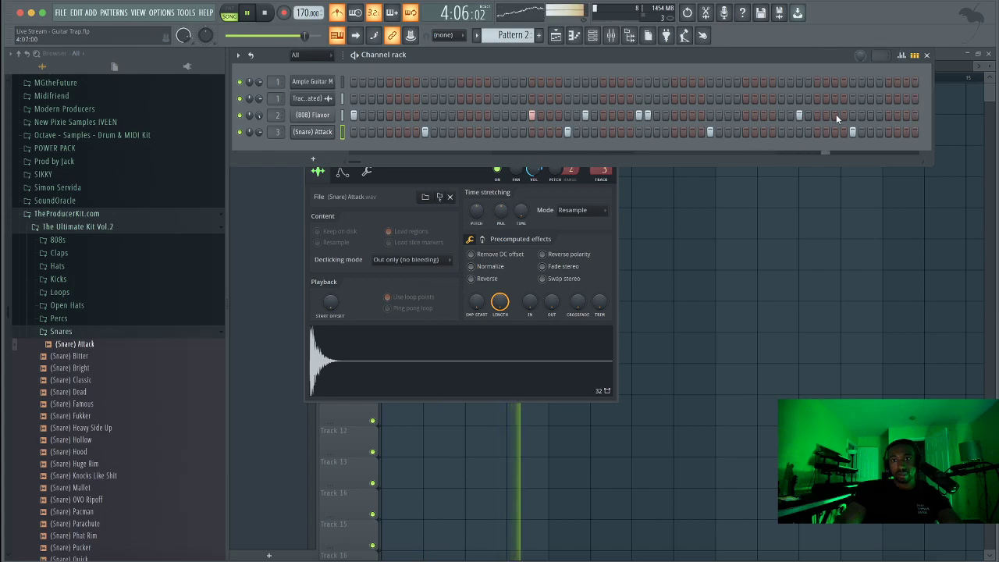
Add (808) Flavor hits on steps 57 and 63, turn off the metronome, and stop playback.
{"action": "left_click", "coordinate": [852, 115]}
{"action": "left_click", "coordinate": [905, 115]}
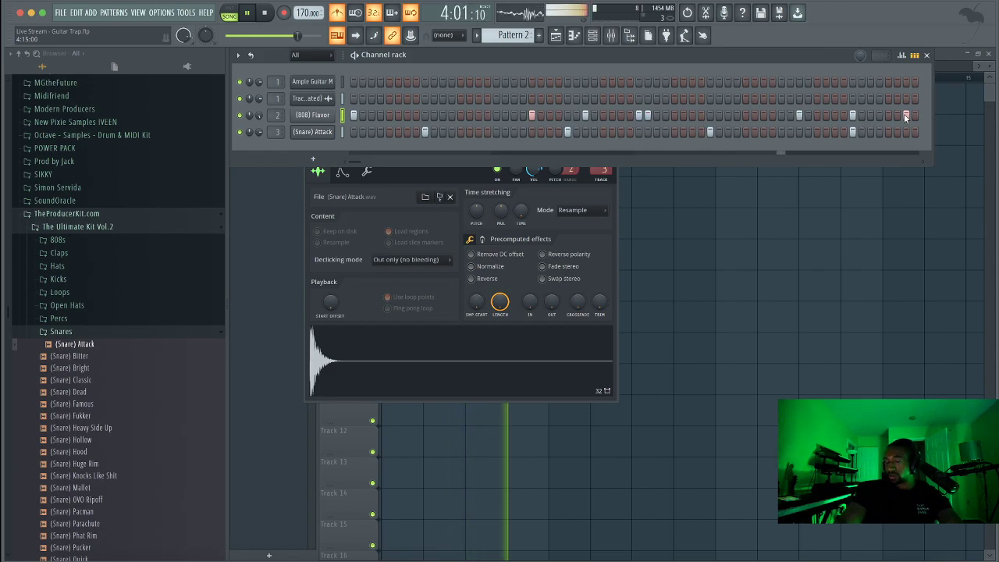
{"action": "left_click", "coordinate": [338, 13]}
{"action": "key", "text": "space"}
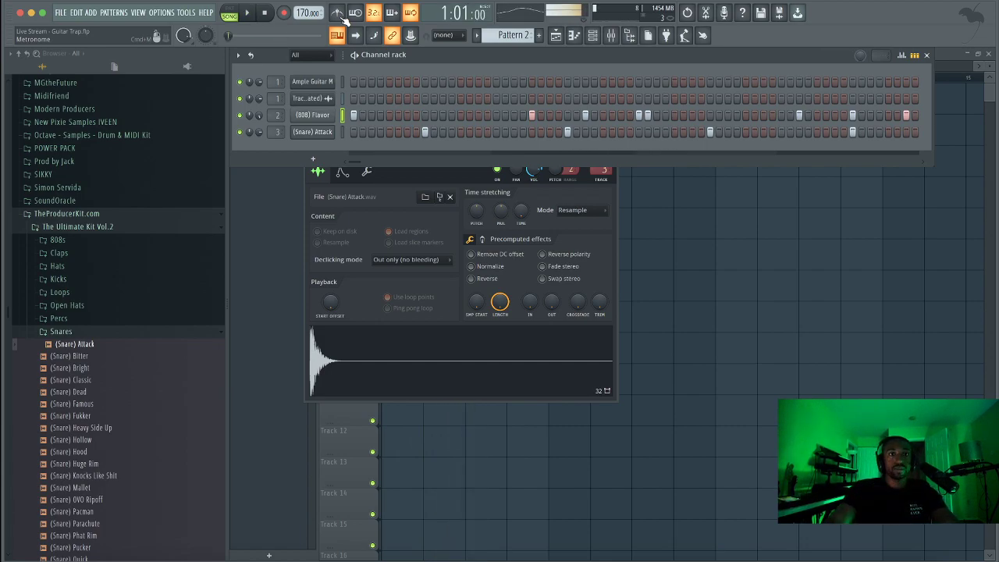
Look through Ample Guitar M's pages, turn off its Hall reverb effect, and return to the playlist.
{"action": "left_click", "coordinate": [316, 82]}
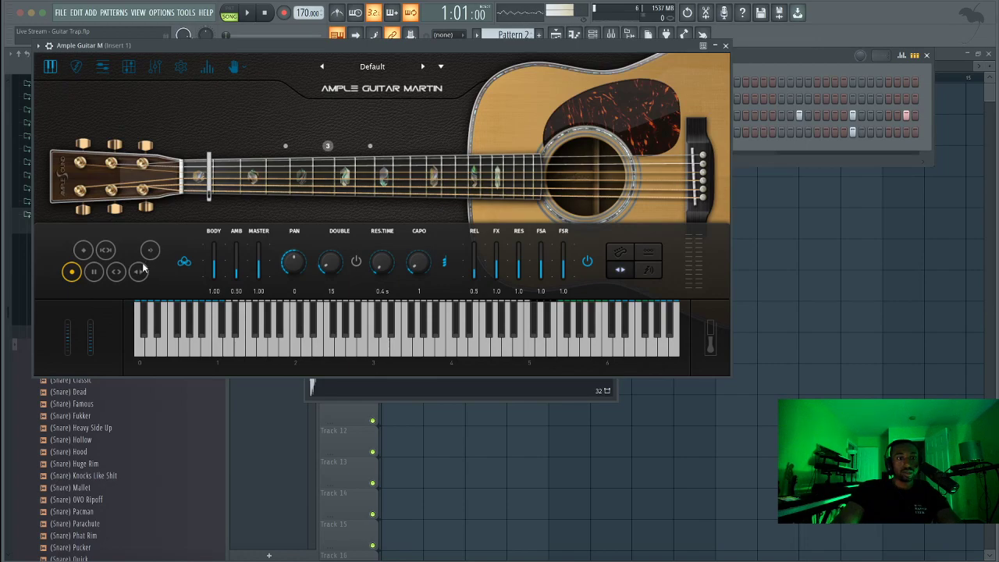
{"action": "left_click", "coordinate": [78, 70]}
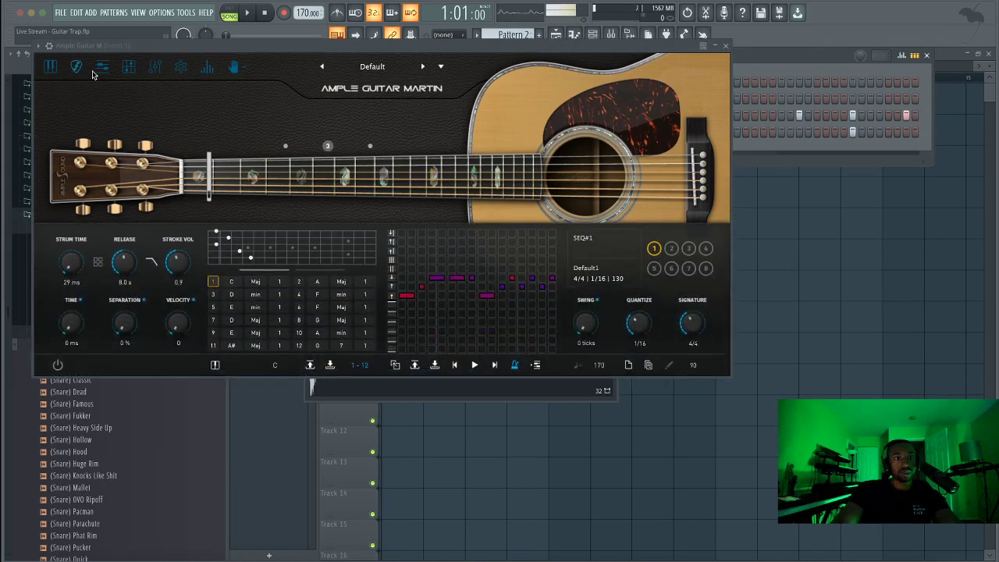
{"action": "left_click", "coordinate": [102, 68]}
{"action": "left_click", "coordinate": [129, 69]}
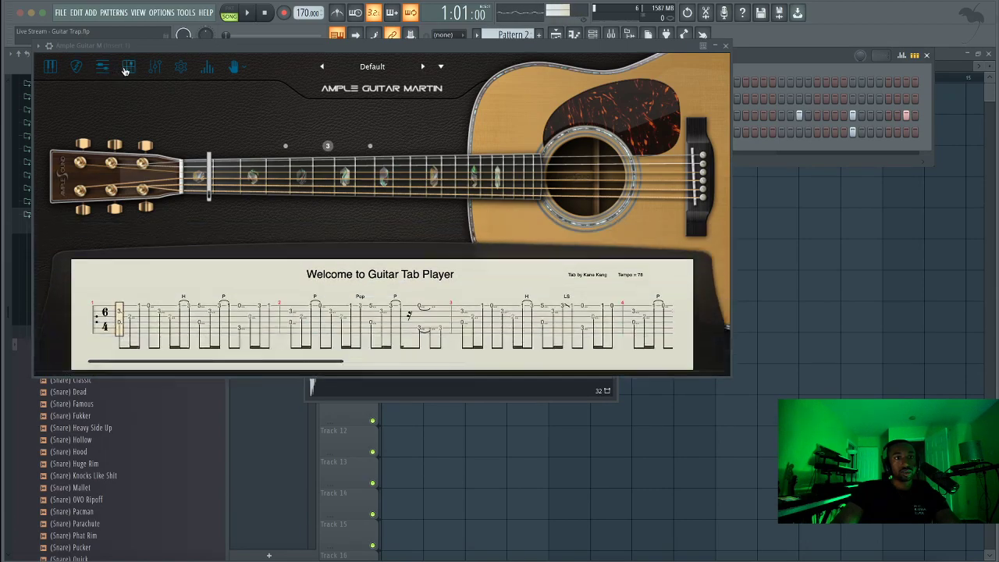
{"action": "left_click", "coordinate": [155, 68]}
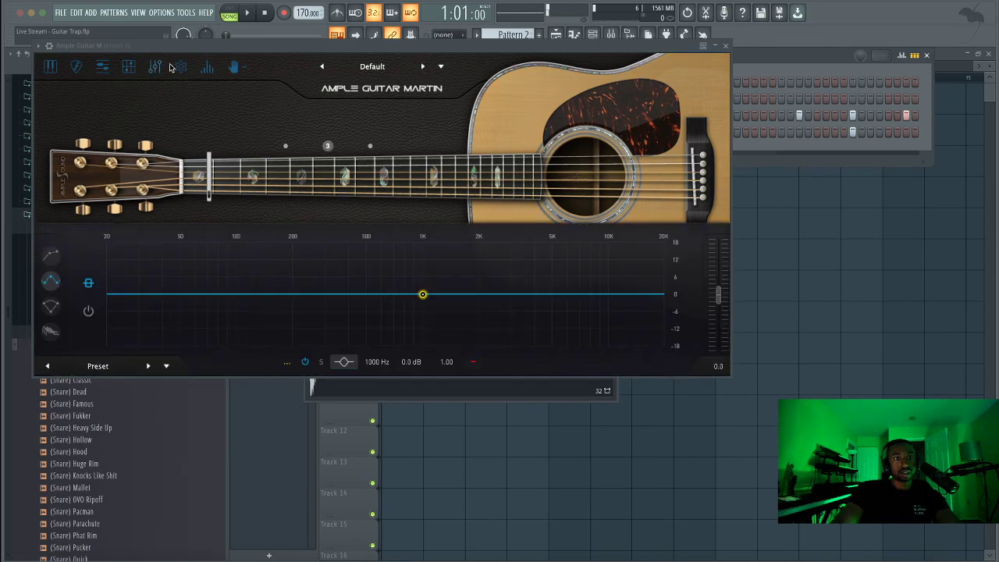
{"action": "left_click", "coordinate": [52, 309]}
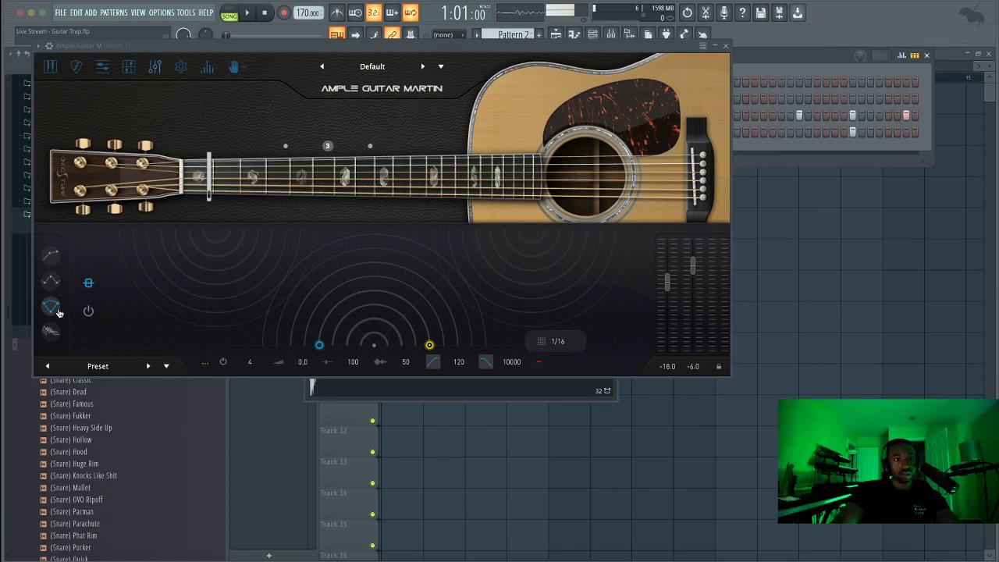
{"action": "left_click", "coordinate": [51, 280]}
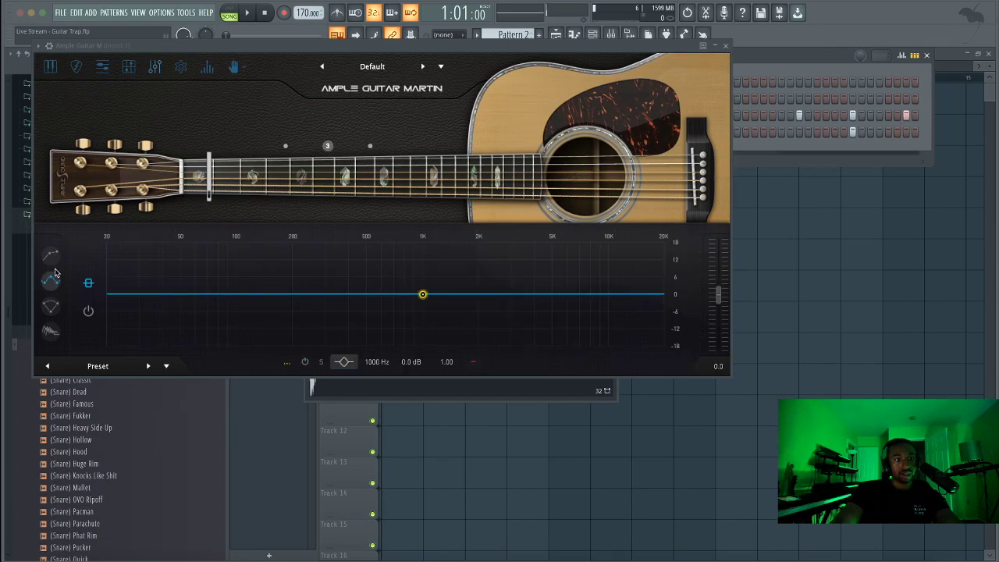
{"action": "left_click", "coordinate": [52, 332]}
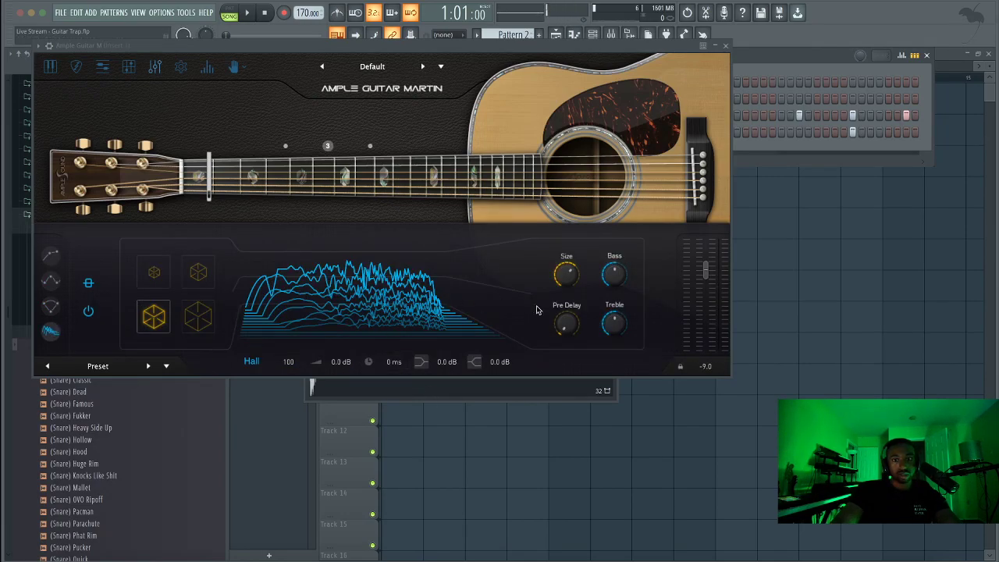
{"action": "left_click", "coordinate": [730, 44]}
{"action": "left_click", "coordinate": [699, 274]}
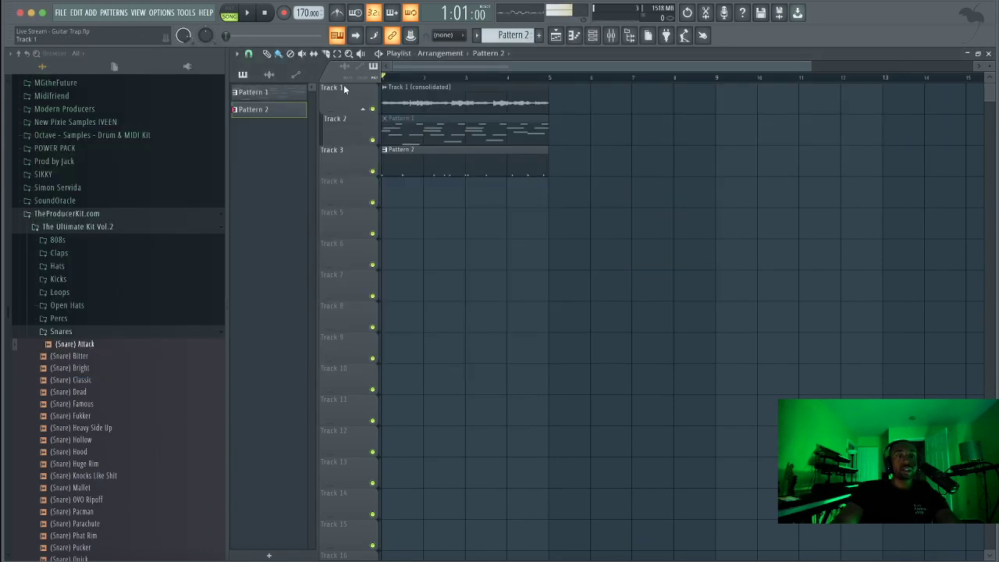
Unmute the Pattern 1 clip, mute the consolidated Track 1 audio clip, and play the song to hear the live guitar.
{"action": "left_click", "coordinate": [386, 118]}
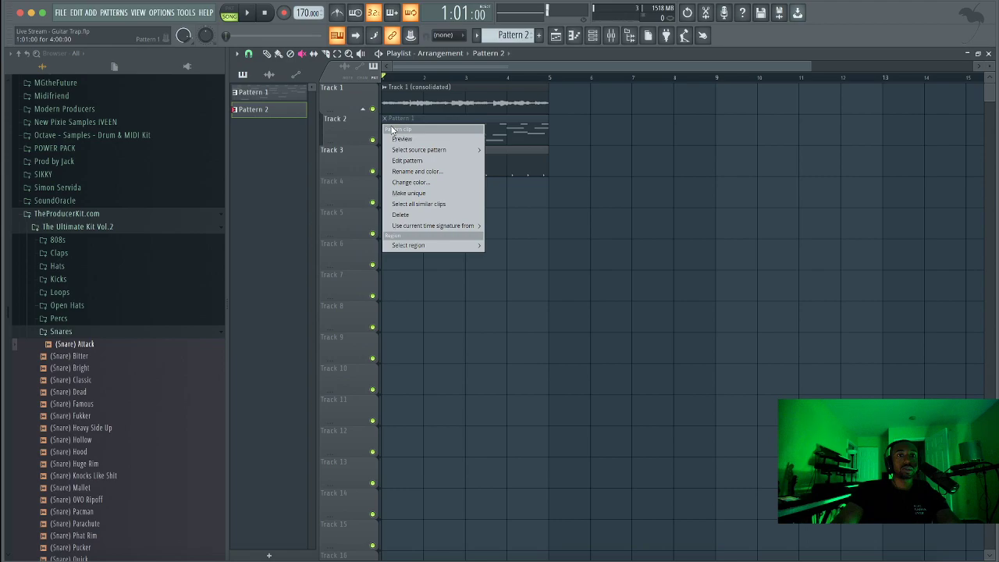
{"action": "left_click", "coordinate": [503, 128]}
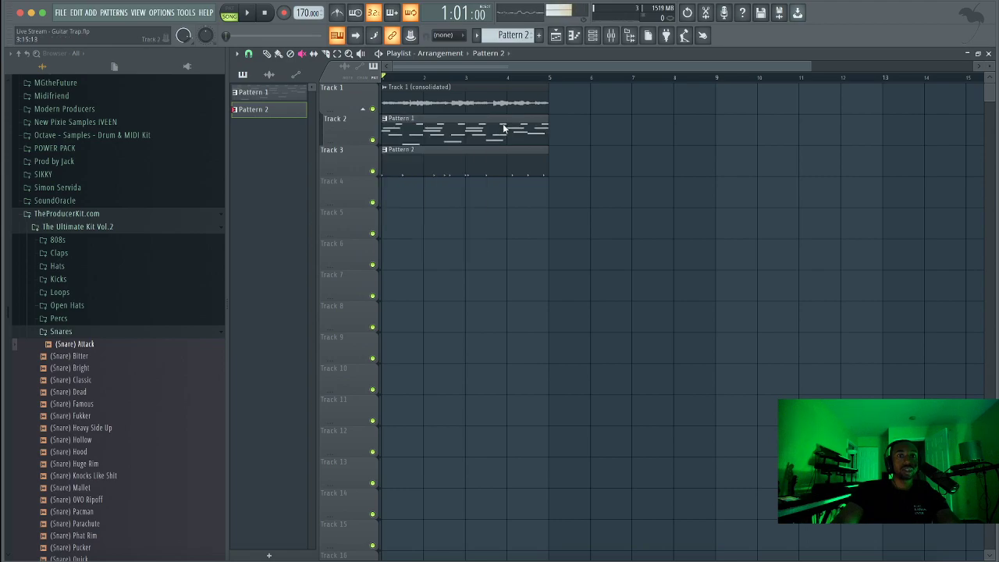
{"action": "key", "text": "space"}
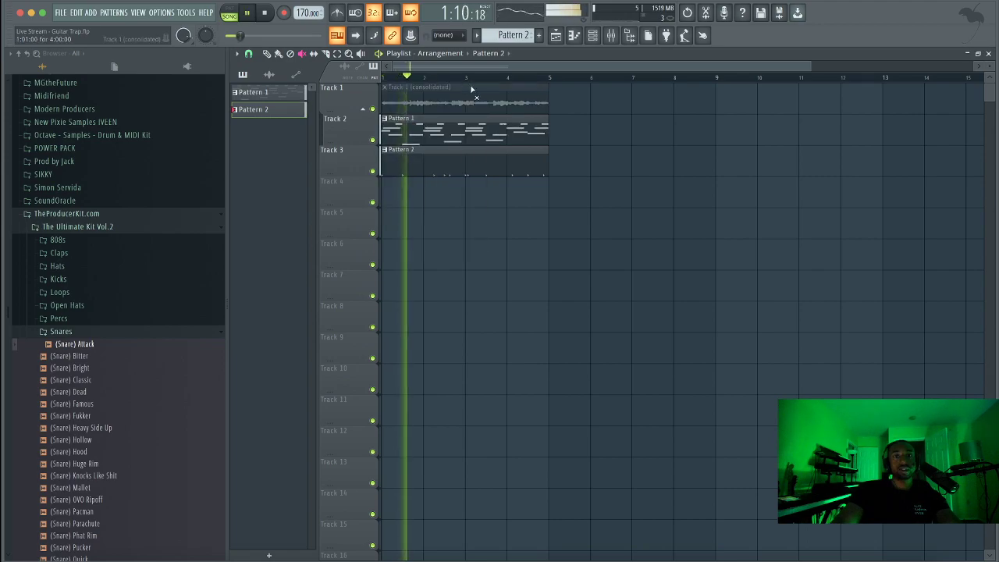
{"action": "left_click", "coordinate": [593, 36]}
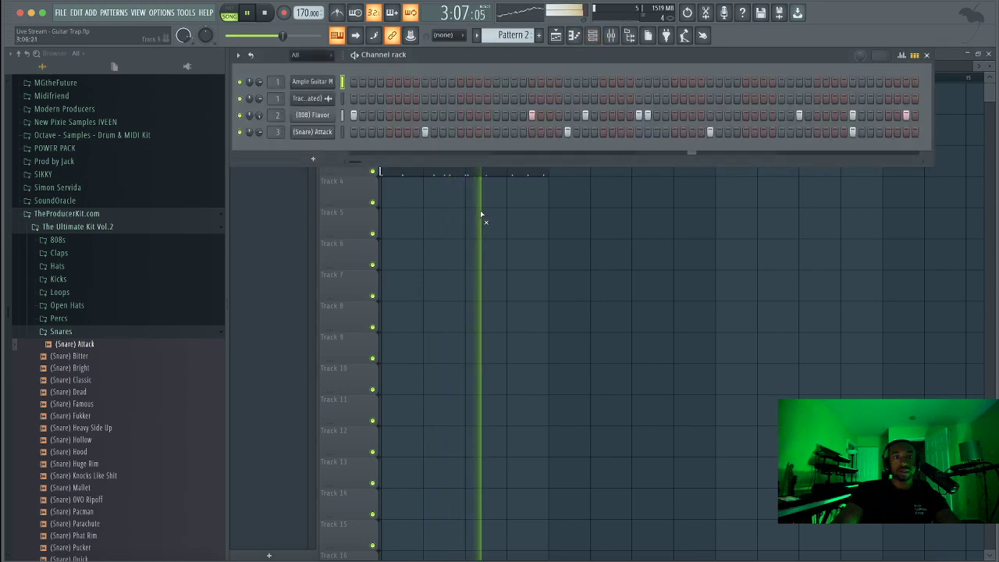
{"action": "key", "text": "F6"}
{"action": "key", "text": "space"}
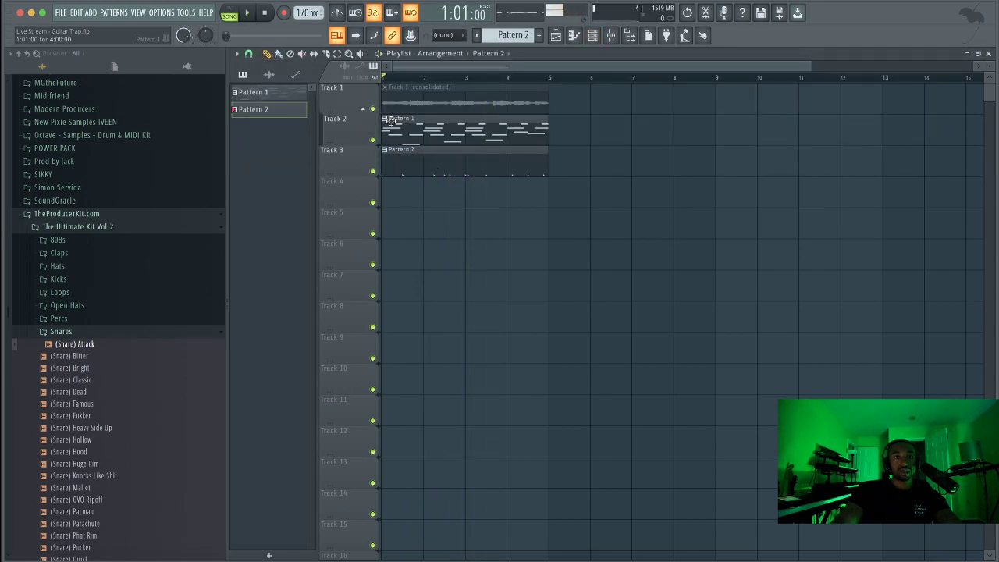
Set the capo in Ample Guitar M to 0, audition the loop, and close the plugin.
{"action": "left_click", "coordinate": [593, 35]}
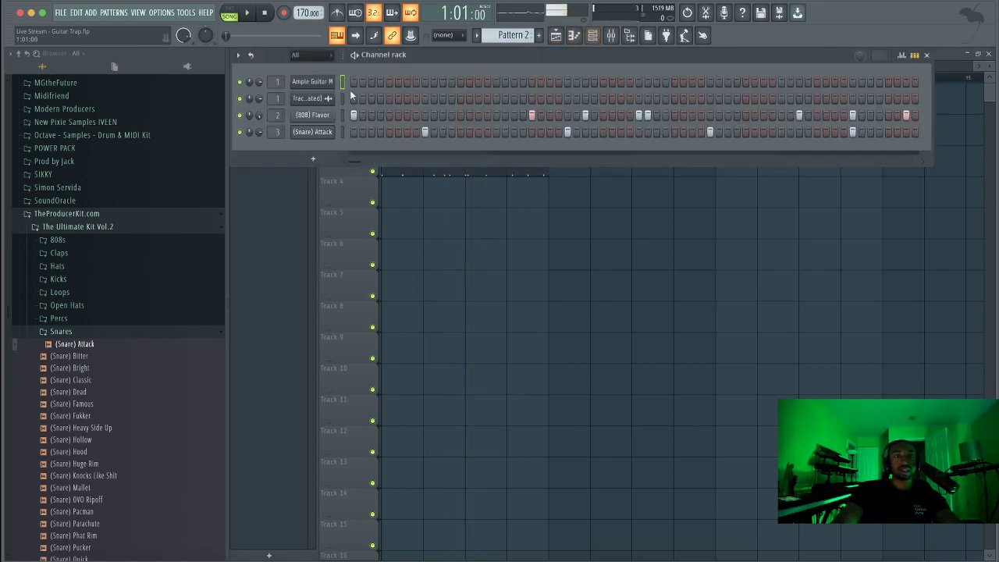
{"action": "left_click", "coordinate": [326, 92]}
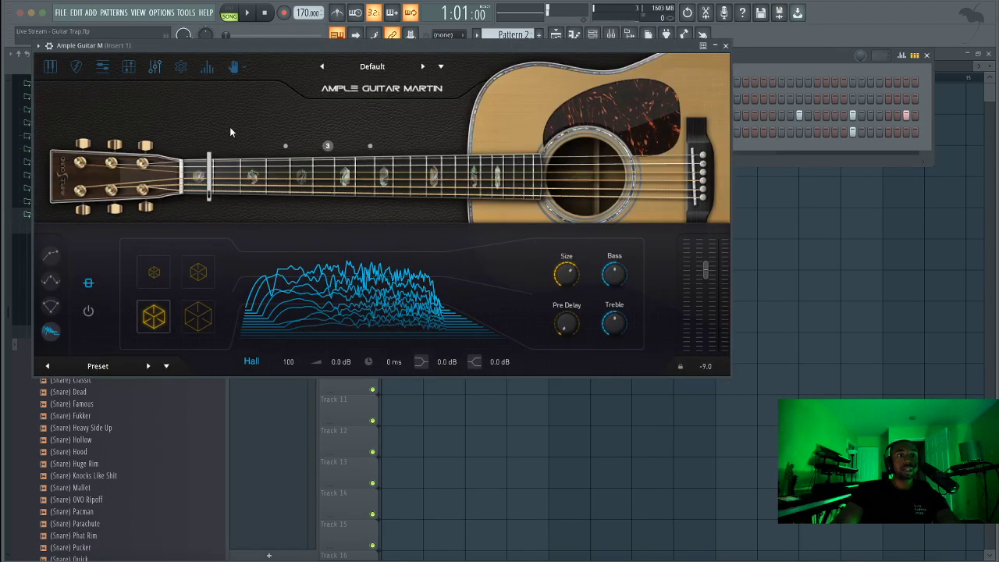
{"action": "left_click", "coordinate": [50, 66]}
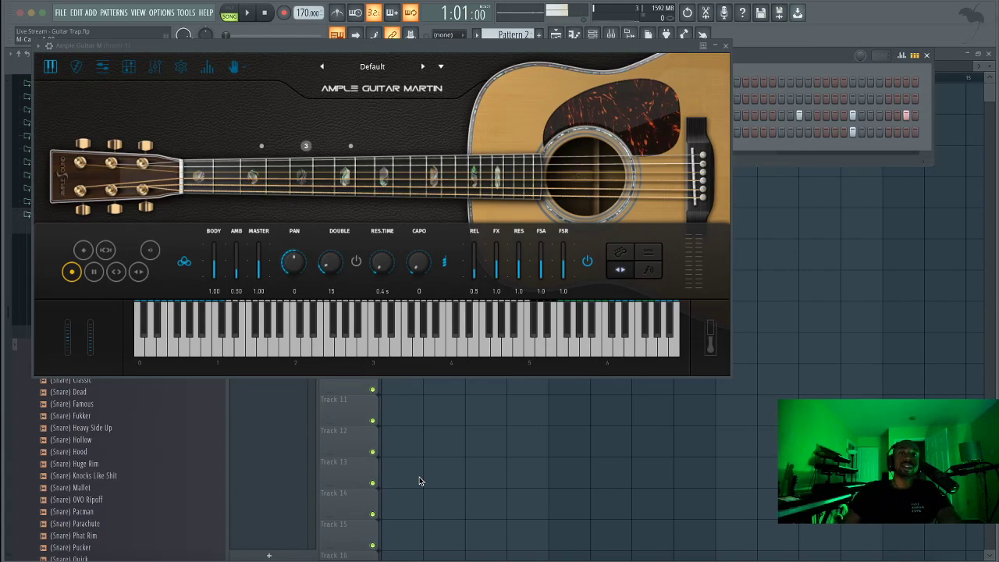
{"action": "key", "text": "space"}
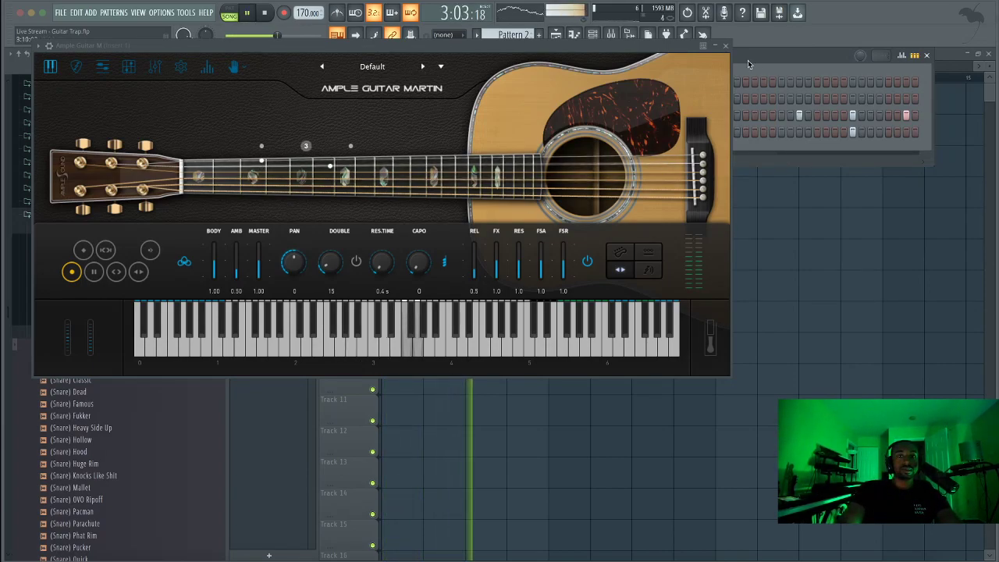
{"action": "left_click", "coordinate": [725, 45]}
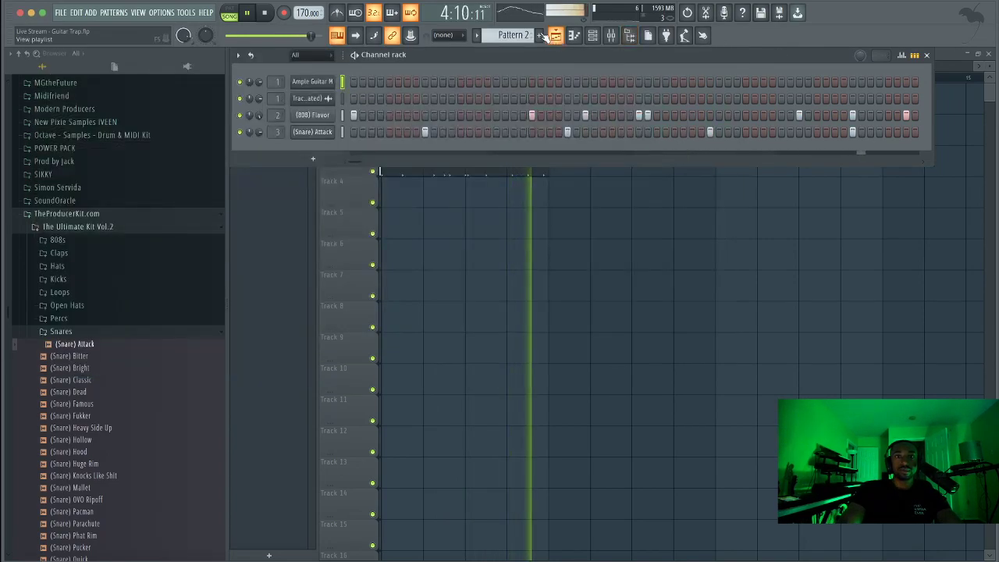
{"action": "key", "text": "space"}
Transpose all Pattern 1 guitar notes down one semitone in the piano roll and save the project.
{"action": "left_click", "coordinate": [475, 82]}
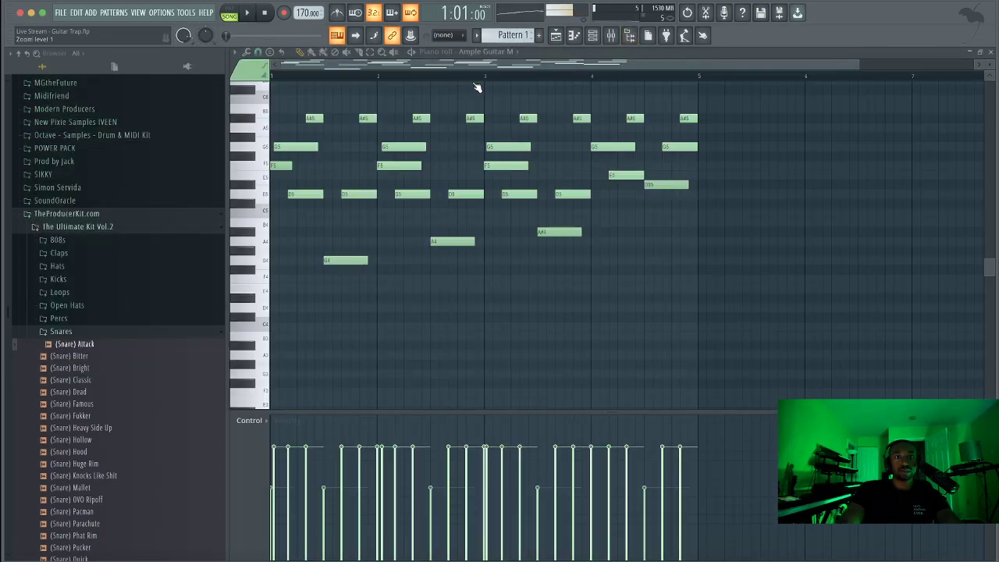
{"action": "key", "text": "Down"}
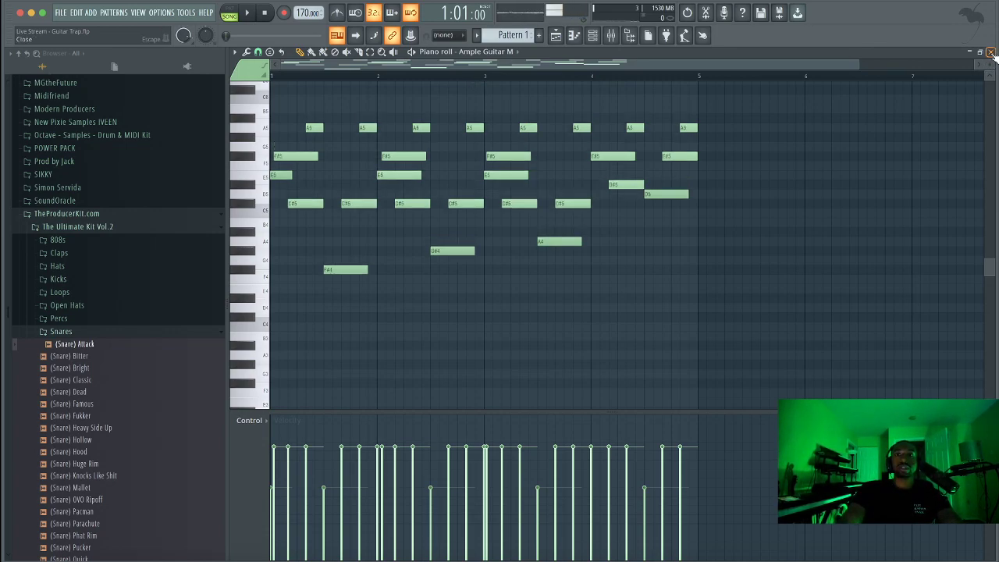
{"action": "key", "text": "ctrl+s"}
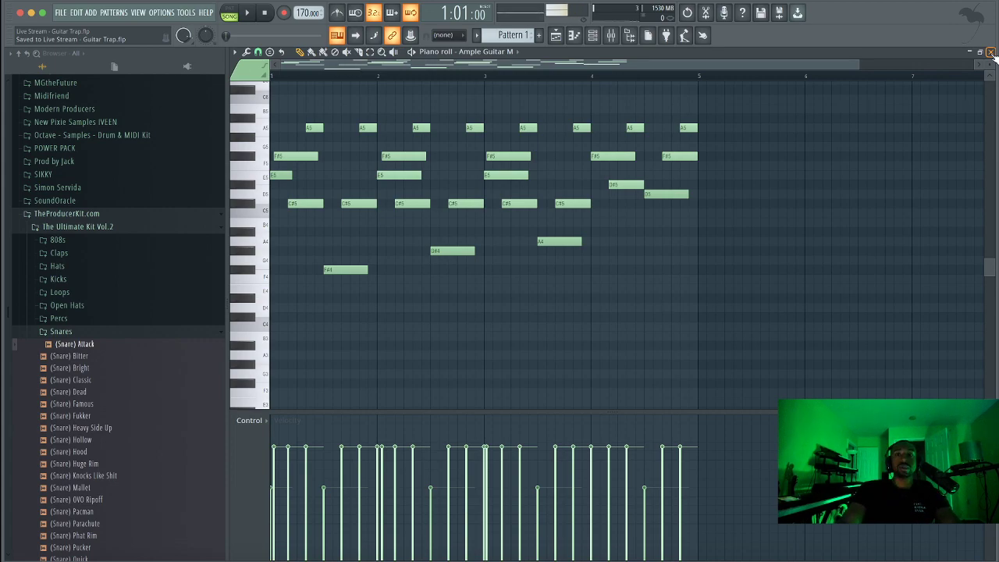
Delete the long F#5 notes near the start of bars 2 and 3 while auditioning the melody.
{"action": "key", "text": "space"}
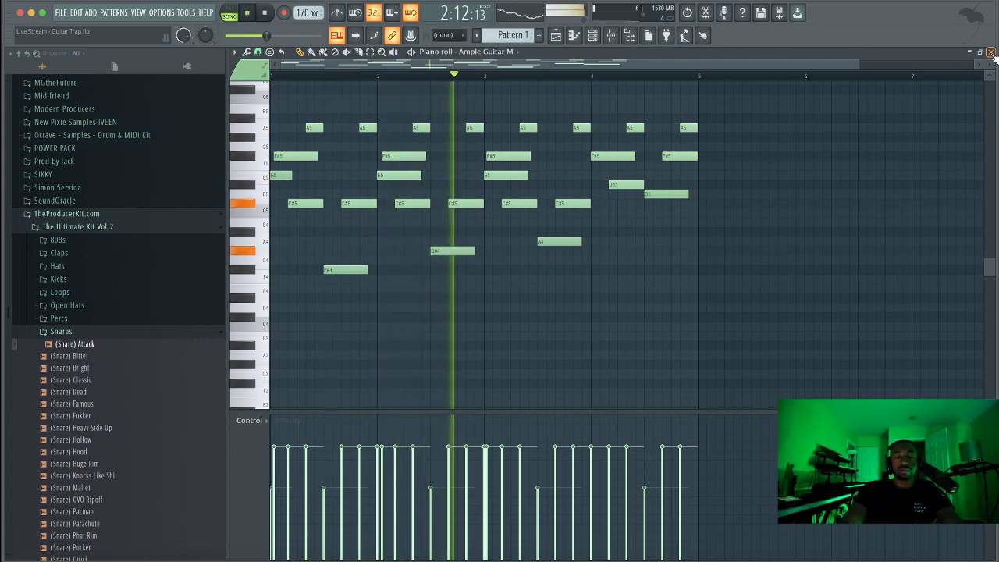
{"action": "key", "text": "space"}
{"action": "right_click", "coordinate": [398, 157]}
{"action": "key", "text": "space"}
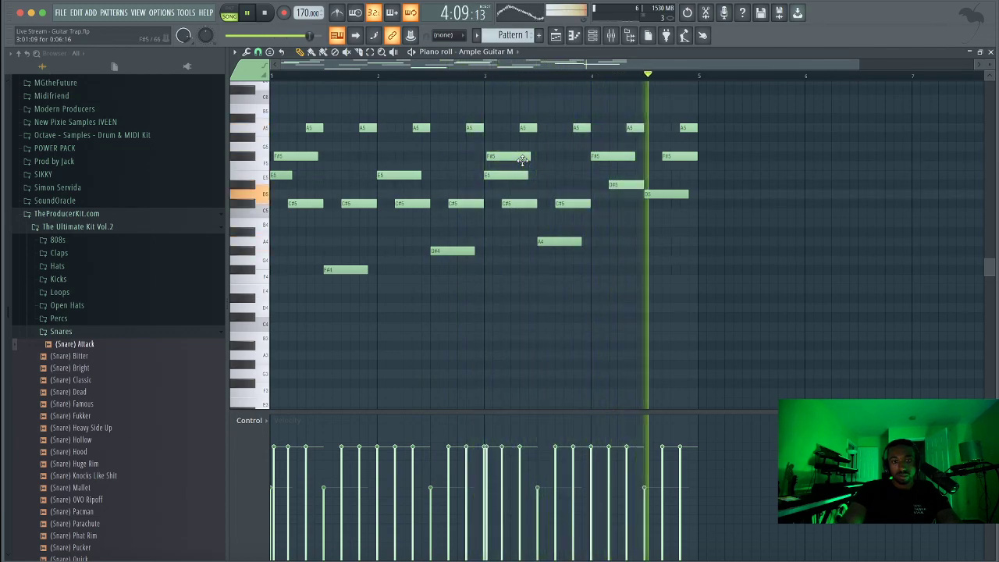
{"action": "right_click", "coordinate": [522, 159]}
{"action": "key", "text": "space"}
Set the project tempo to 160 BPM and play the melody.
{"action": "left_click_drag", "start_coordinate": [304, 8], "coordinate": [303, 2]}
{"action": "key", "text": "space"}
{"action": "left_click", "coordinate": [484, 75]}
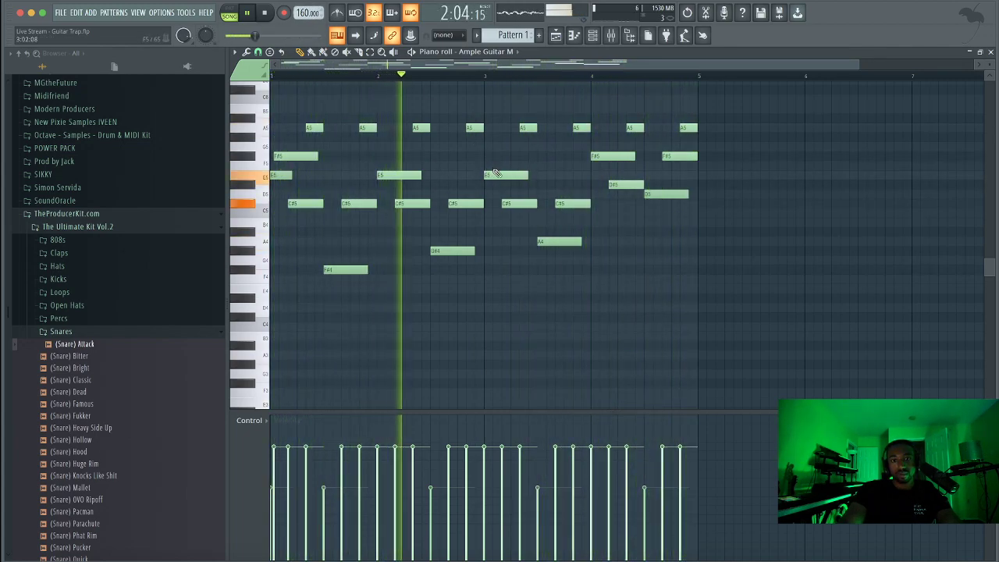
Lower the E5 note at the start of bar 3 to D#5 and audition the change.
{"action": "key", "text": "space"}
{"action": "left_click_drag", "start_coordinate": [494, 175], "coordinate": [494, 185]}
{"action": "key", "text": "space"}
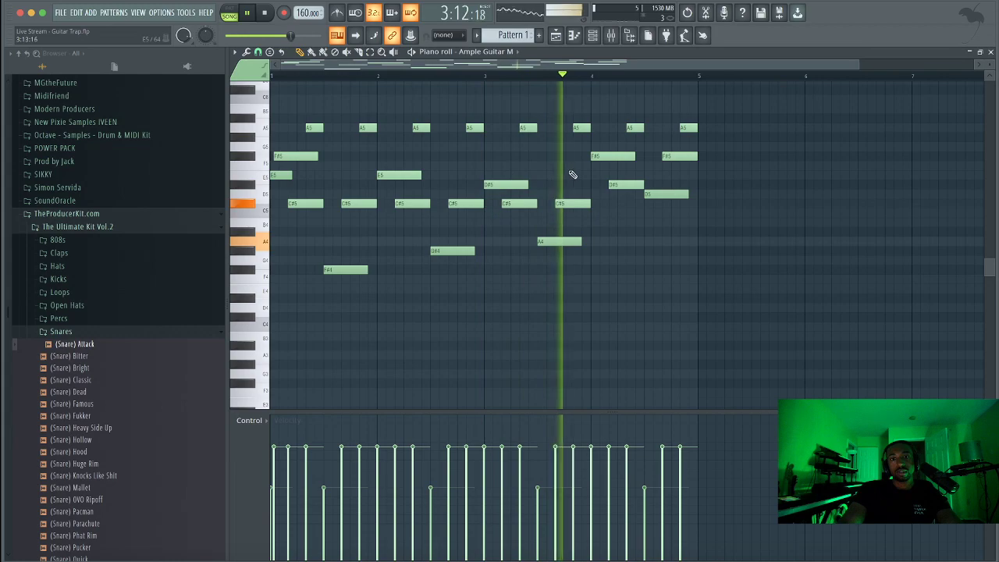
{"action": "key", "text": "space"}
Lower bar 4's opening F#5 to D5 and raise the D#5 after it to F#5 while listening to the loop.
{"action": "left_click_drag", "start_coordinate": [598, 156], "coordinate": [594, 202]}
{"action": "key", "text": "space"}
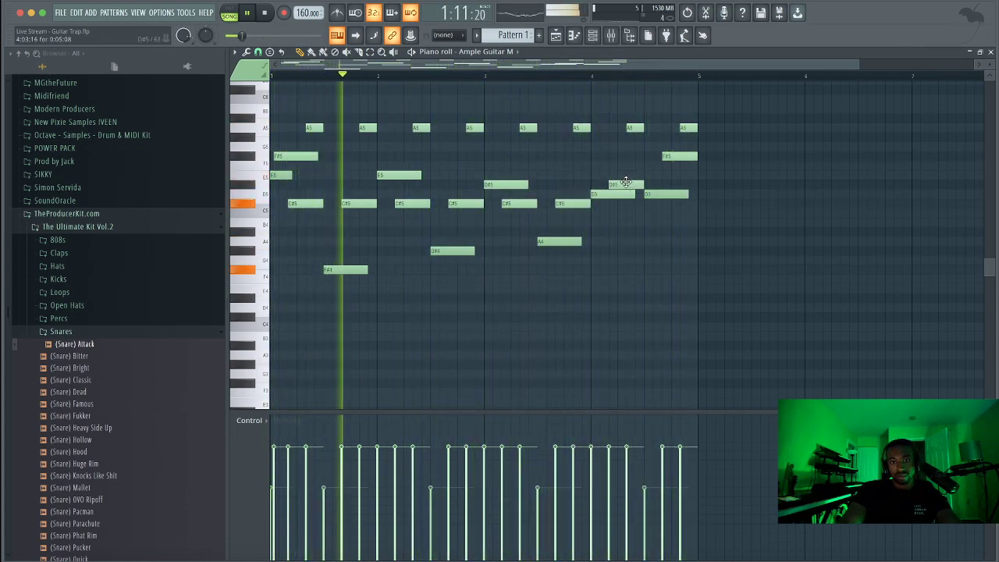
{"action": "left_click_drag", "start_coordinate": [625, 183], "coordinate": [622, 164]}
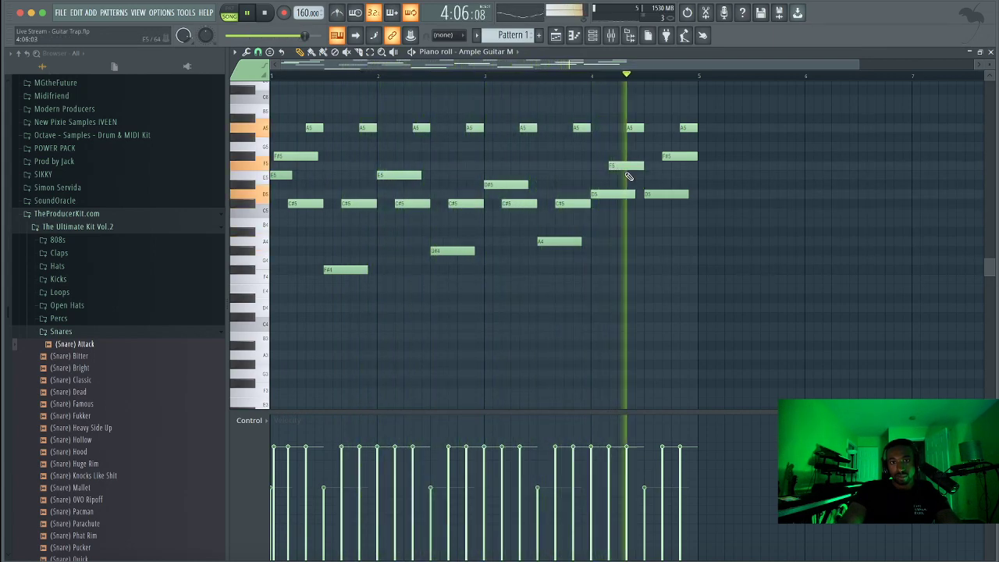
{"action": "left_click_drag", "start_coordinate": [620, 164], "coordinate": [621, 155]}
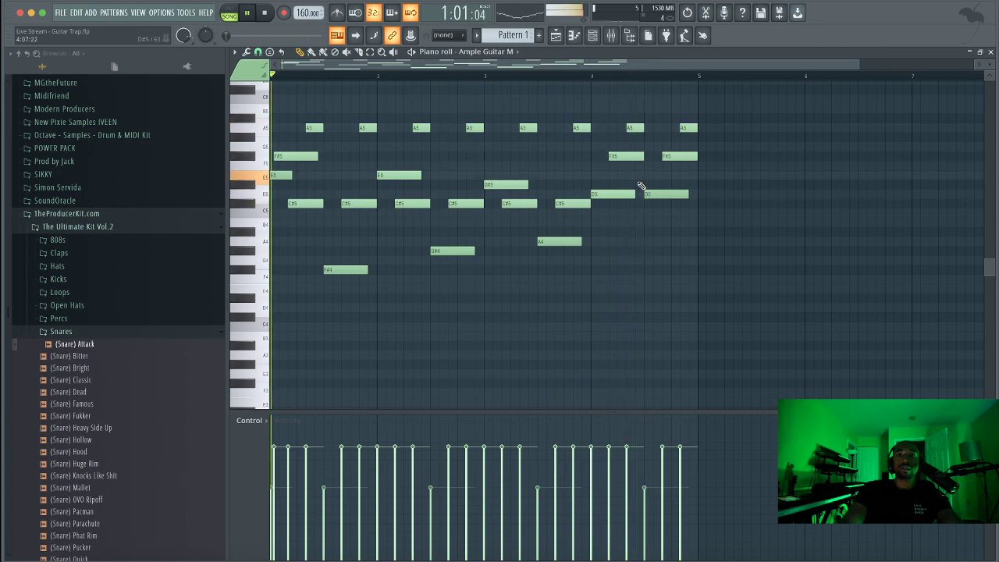
{"action": "key", "text": "space"}
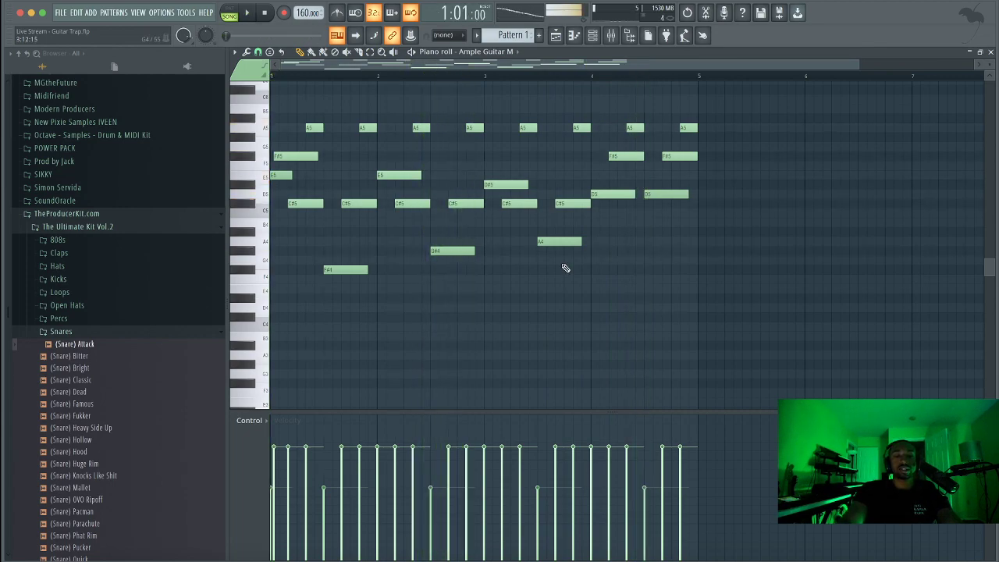
Try out UAD Auto-Tune Realtime on mixer Insert 122 with its plugin window open, switching the effect on and off.
{"action": "left_click", "coordinate": [593, 194]}
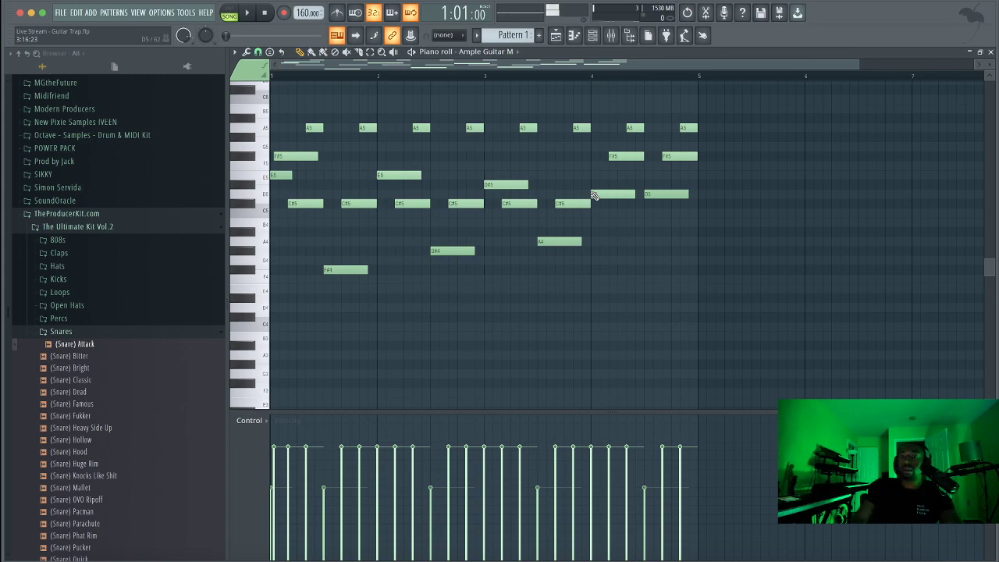
{"action": "left_click", "coordinate": [611, 37]}
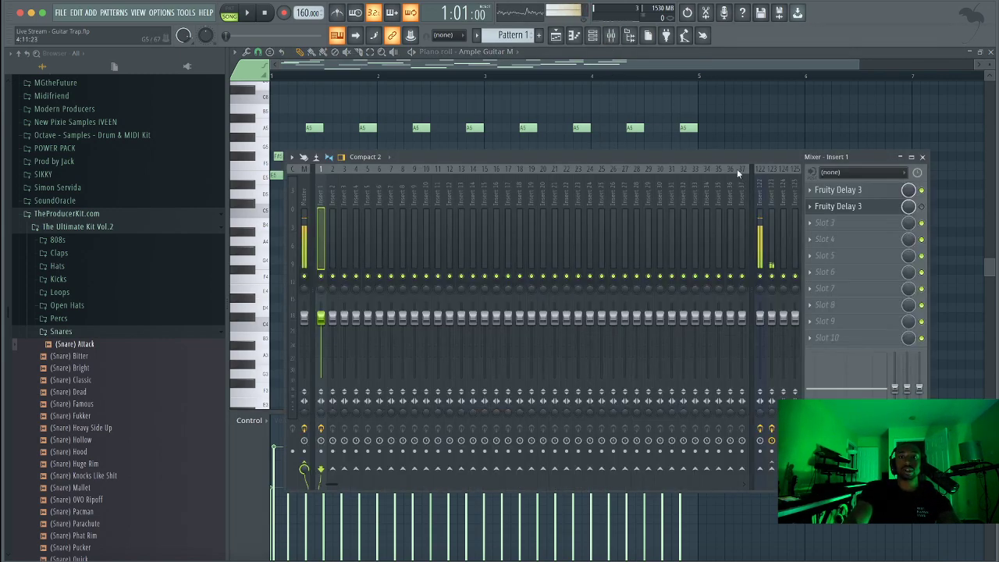
{"action": "left_click", "coordinate": [760, 226]}
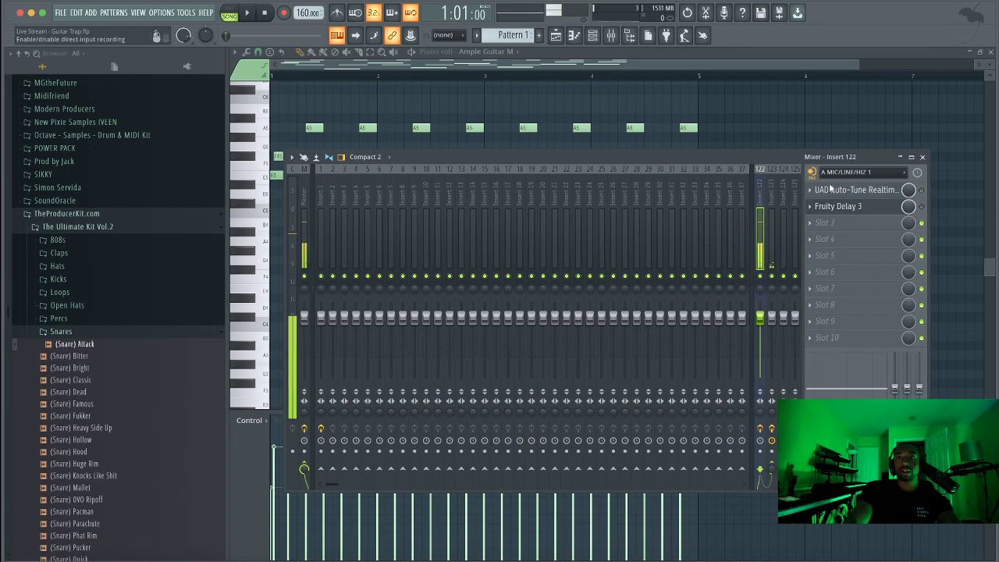
{"action": "left_click", "coordinate": [921, 191]}
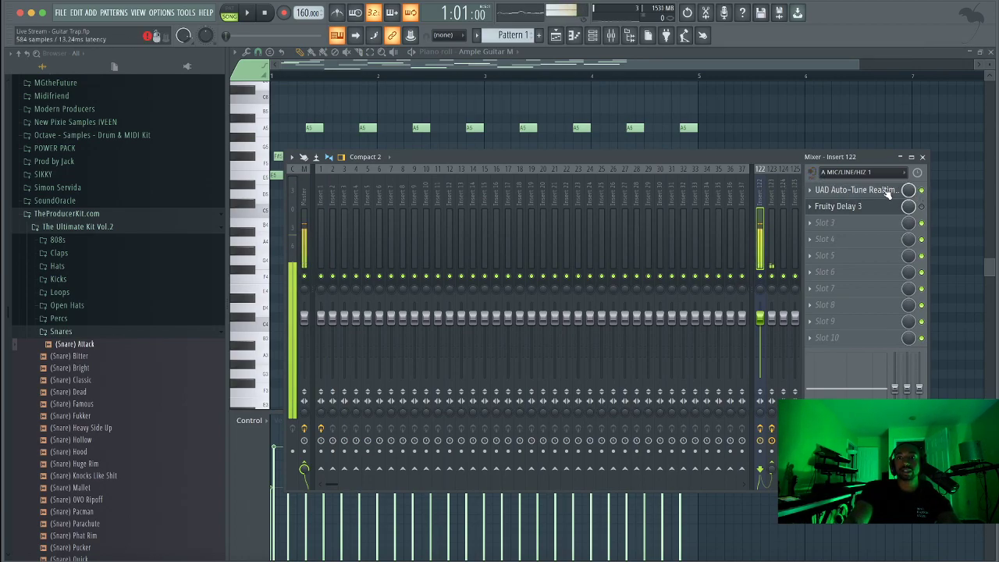
{"action": "left_click", "coordinate": [831, 190]}
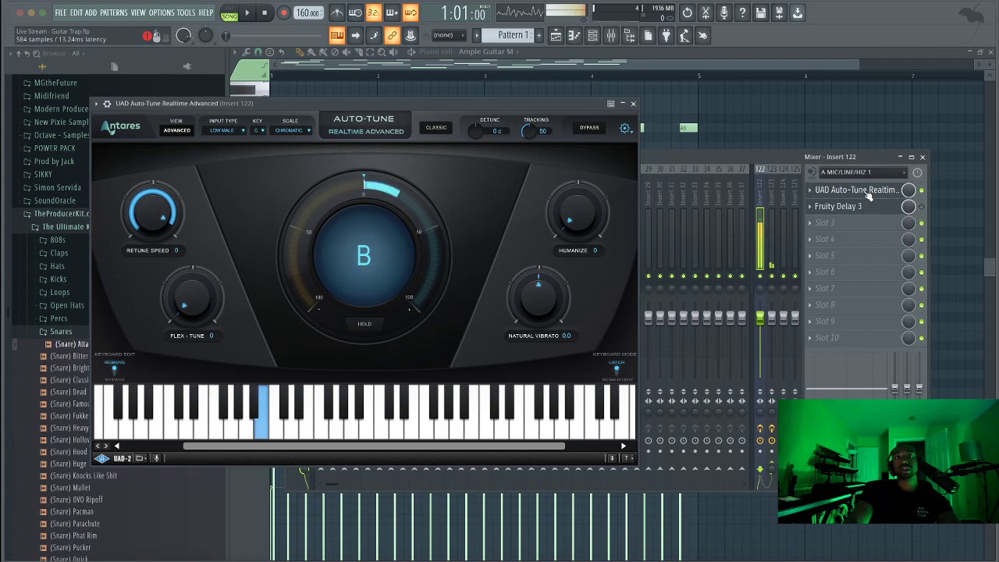
{"action": "left_click", "coordinate": [921, 191]}
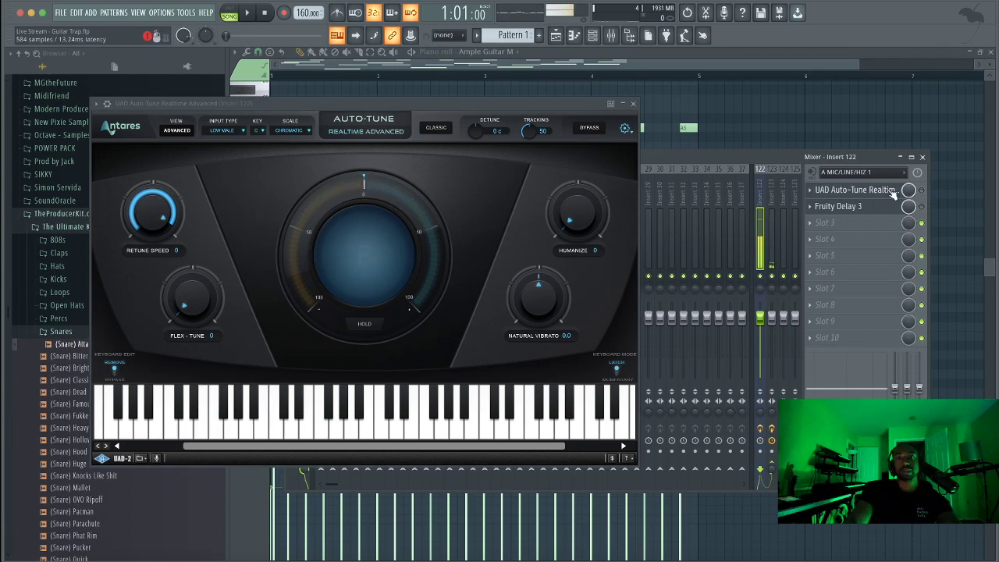
Check the audio device and buffer length in the audio settings.
{"action": "left_click", "coordinate": [152, 12]}
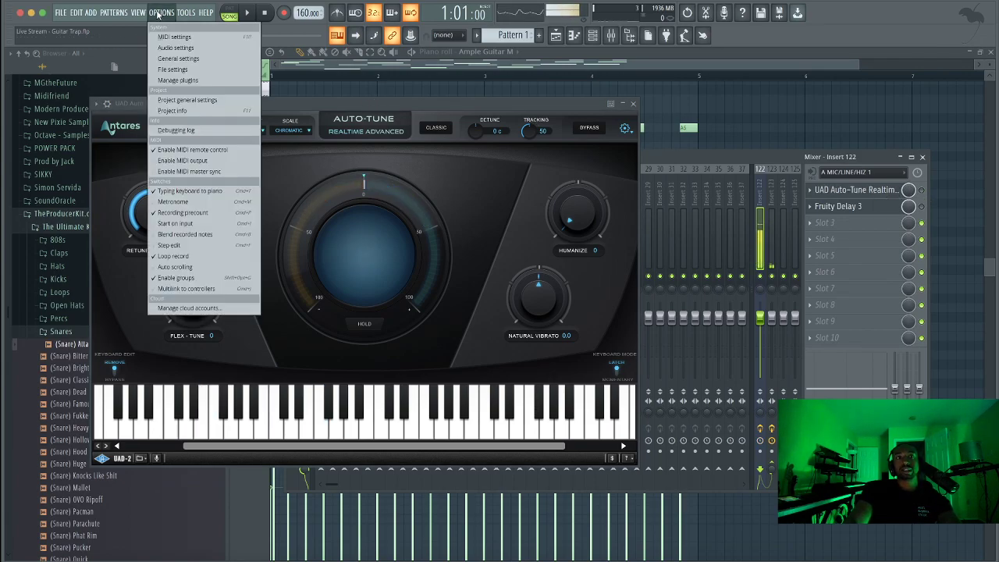
{"action": "left_click", "coordinate": [172, 49]}
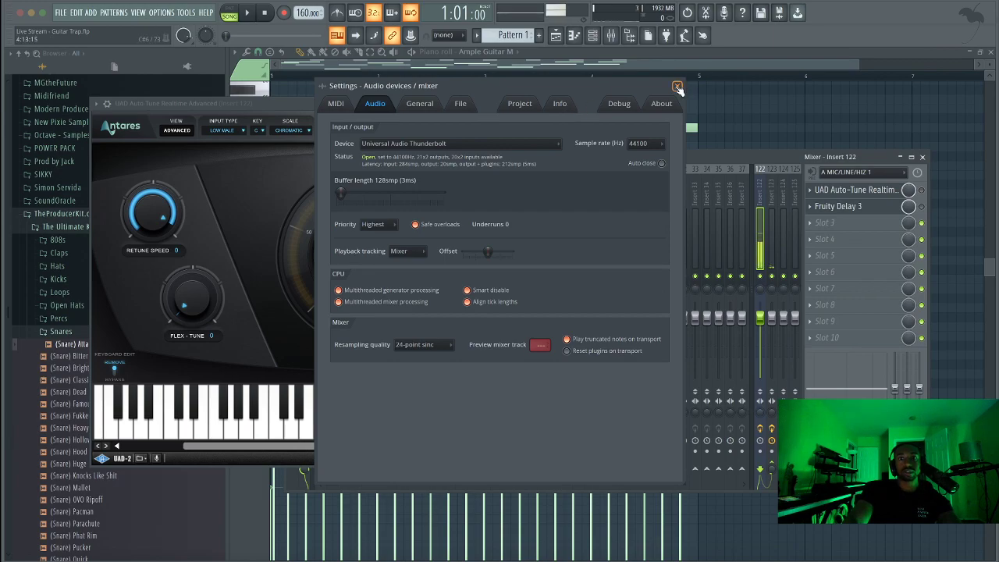
{"action": "left_click", "coordinate": [677, 86]}
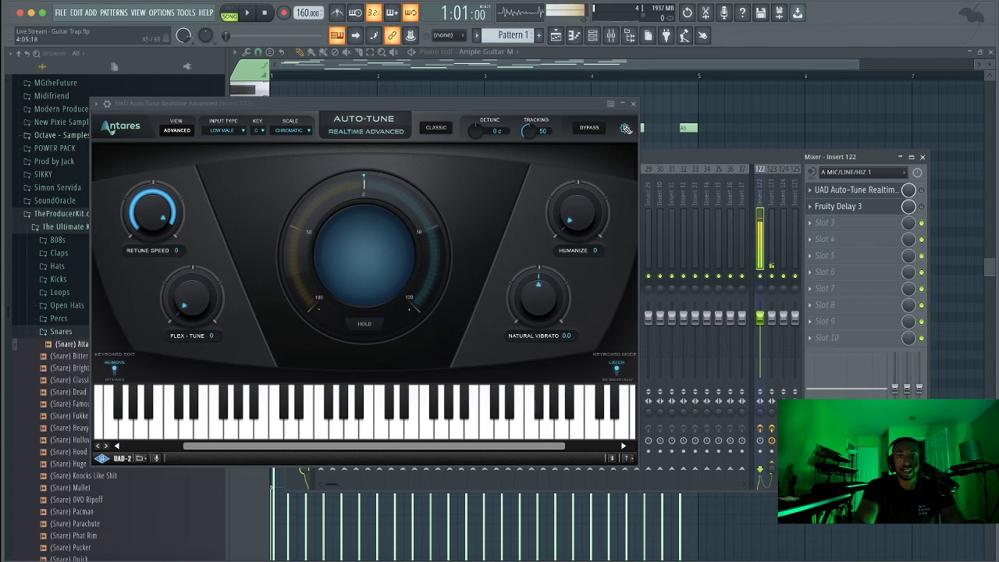
Examine Auto-Tune's pitch reference and detune display options and its advanced view, and close the plugin.
{"action": "left_click", "coordinate": [624, 129]}
{"action": "mouse_move", "coordinate": [577, 170]}
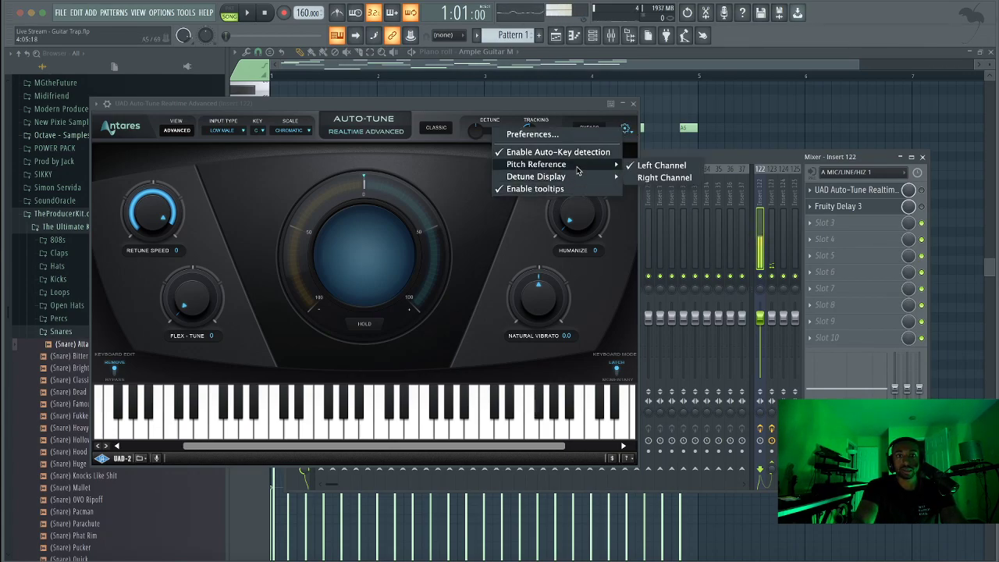
{"action": "mouse_move", "coordinate": [546, 177]}
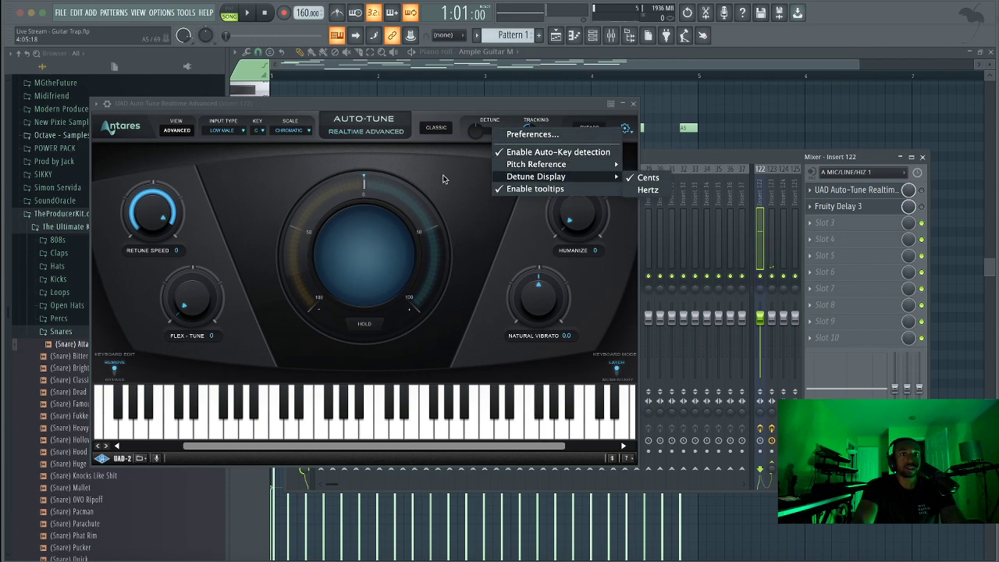
{"action": "left_click", "coordinate": [217, 157]}
{"action": "left_click", "coordinate": [179, 131]}
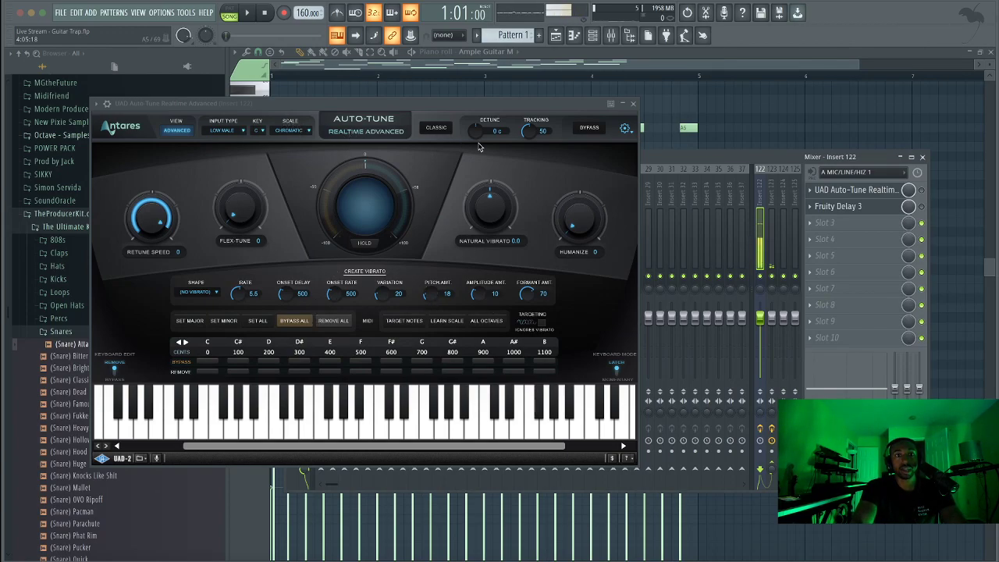
{"action": "left_click", "coordinate": [436, 128]}
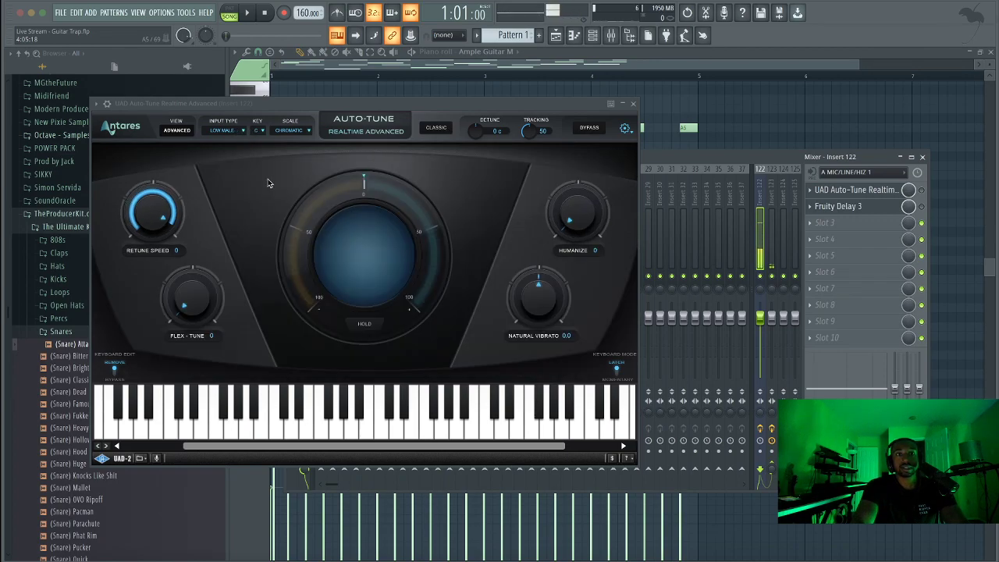
{"action": "left_click", "coordinate": [634, 104]}
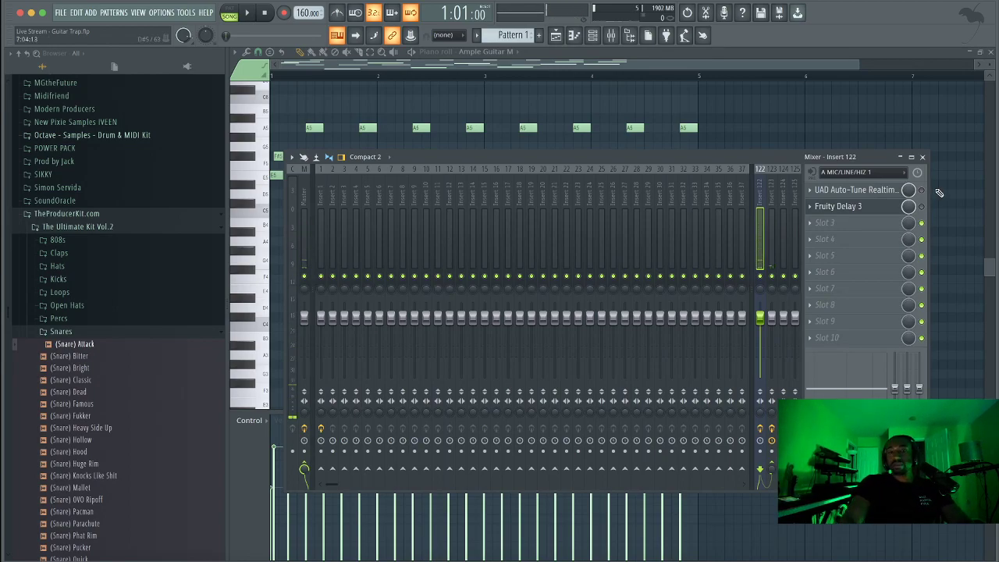
Close the mixer and play the Ample Guitar M melody in the piano roll.
{"action": "left_click", "coordinate": [921, 157]}
{"action": "key", "text": "space"}
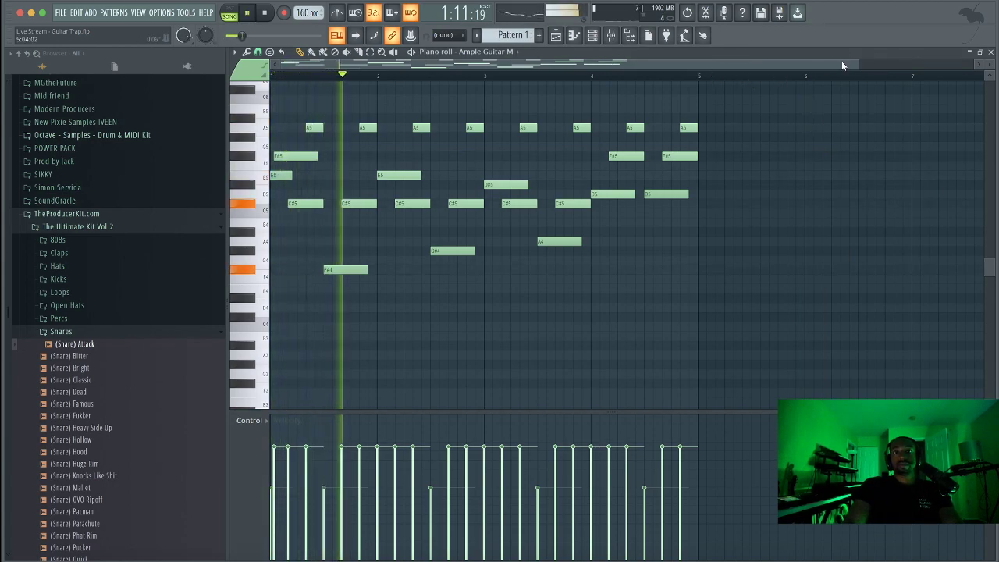
{"action": "key", "text": "F9"}
{"action": "key", "text": "space"}
{"action": "key", "text": "F7"}
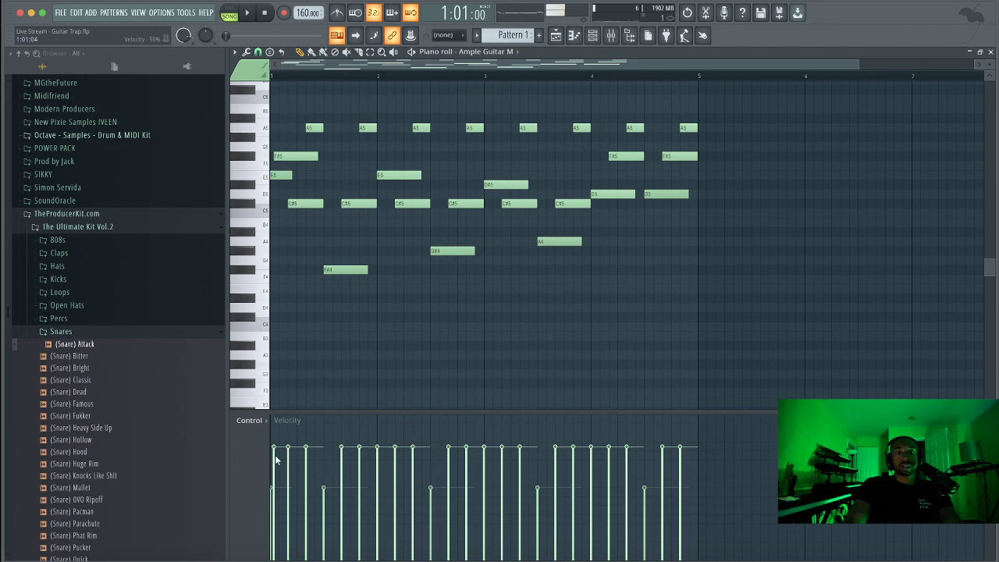
Shape the velocities of bar 1's opening notes, softening the first C#5 and A5 while keeping F#5 strong.
{"action": "scroll", "coordinate": [305, 430], "scroll_direction": "down", "scroll_amount": 2}
{"action": "scroll", "coordinate": [296, 401], "scroll_direction": "up", "scroll_amount": 5}
{"action": "left_click_drag", "start_coordinate": [271, 489], "coordinate": [276, 469]}
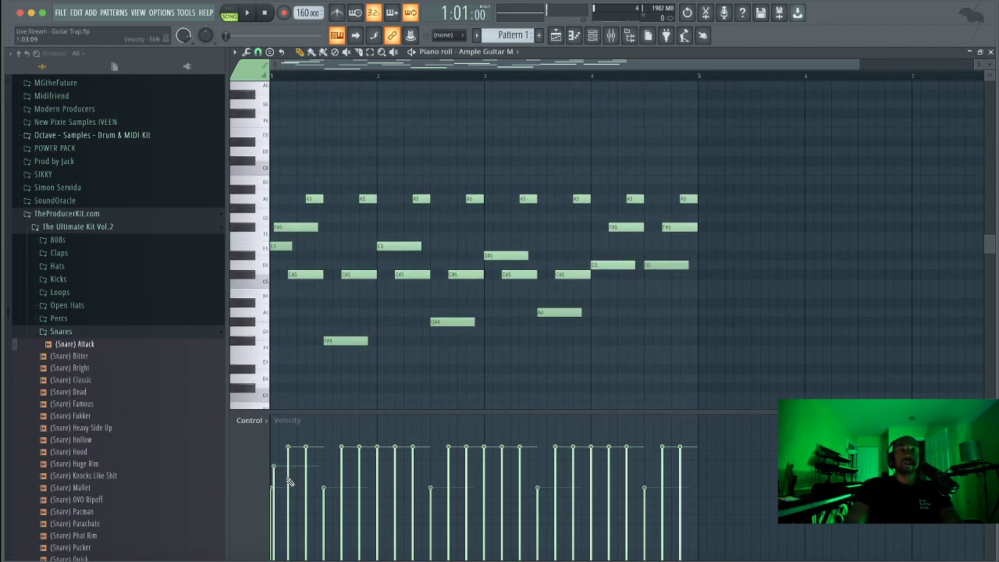
{"action": "left_click", "coordinate": [297, 502]}
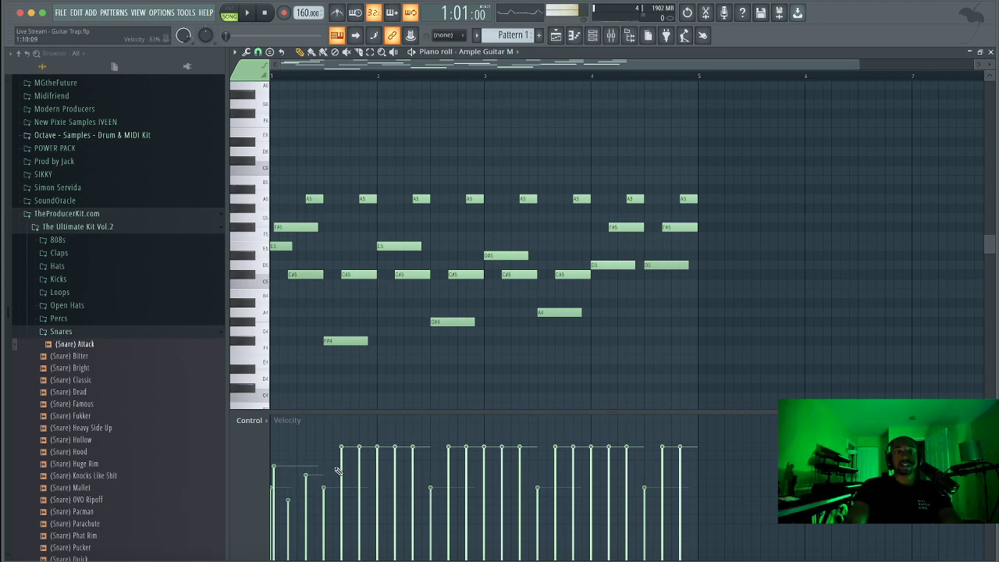
{"action": "key", "text": "space"}
{"action": "key", "text": "space"}
{"action": "left_click", "coordinate": [276, 450]}
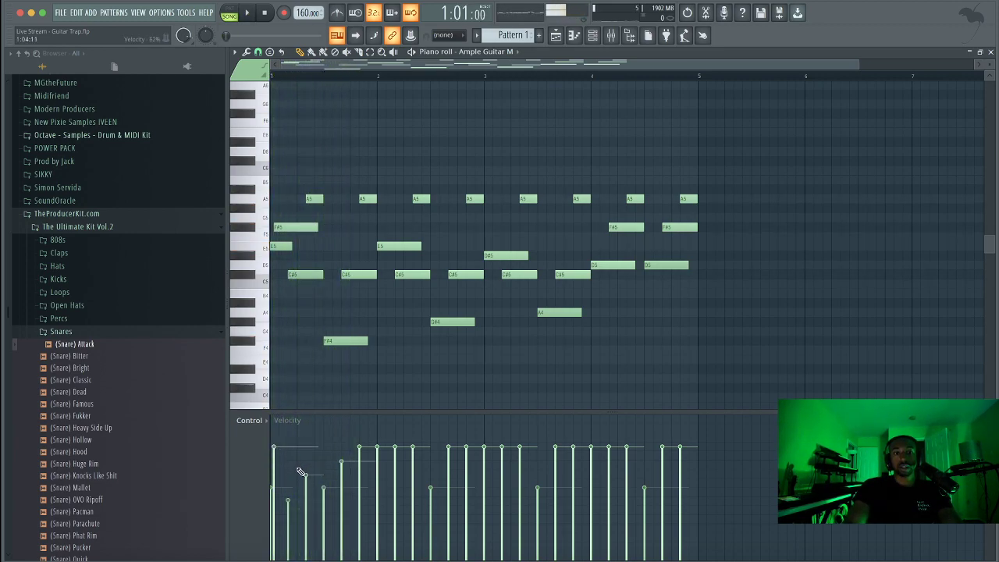
Raise the velocity of bar 1's F#4 and soften the C#5 and A5 notes after it and in early bar 2.
{"action": "left_click", "coordinate": [322, 447]}
{"action": "key", "text": "space"}
{"action": "left_click", "coordinate": [344, 493]}
{"action": "left_click", "coordinate": [360, 471]}
{"action": "key", "text": "space"}
{"action": "left_click", "coordinate": [396, 472]}
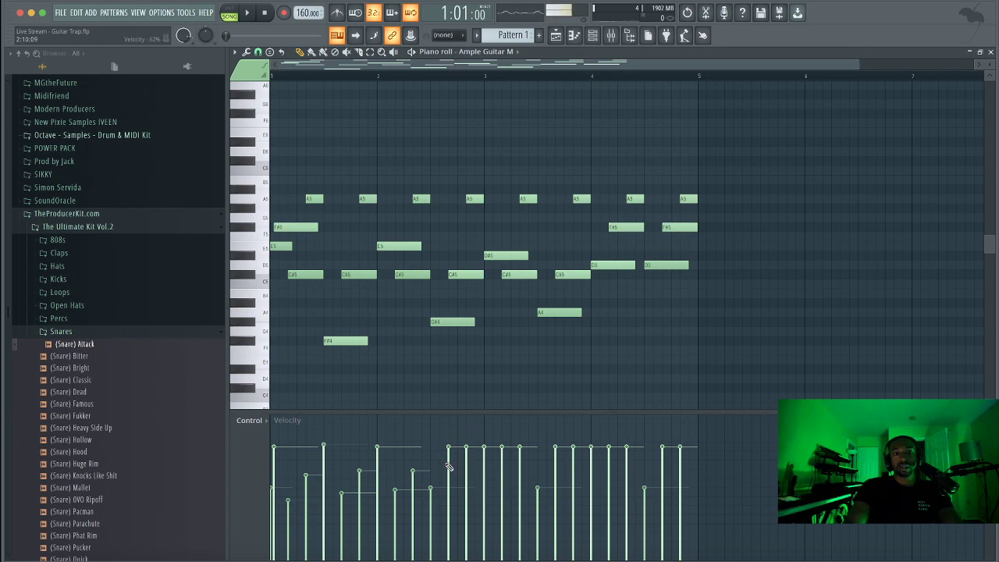
Rebalance the second half of bar 1 during playback, lowering the F#4 velocity and raising the C#5 after it.
{"action": "key", "text": "space"}
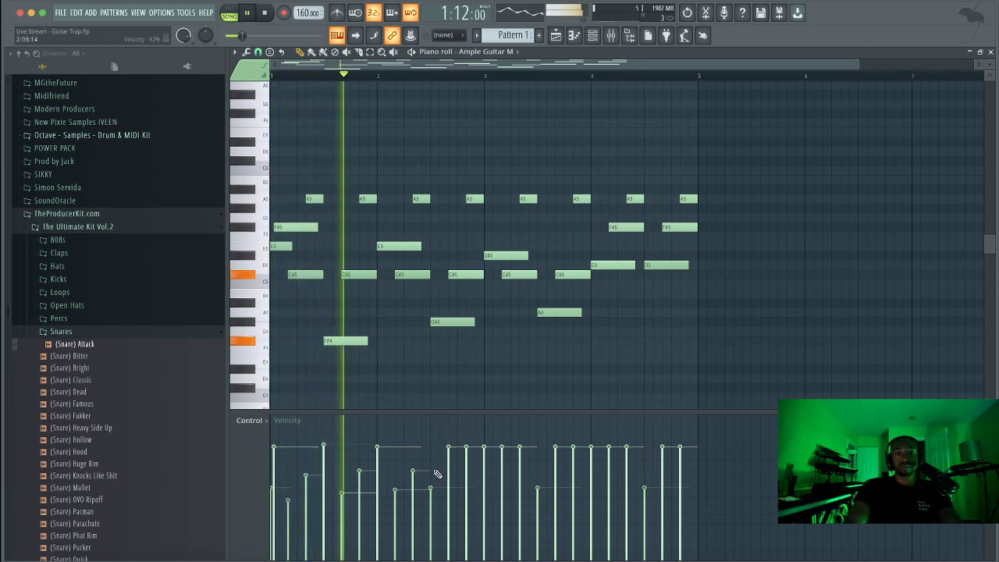
{"action": "key", "text": "space"}
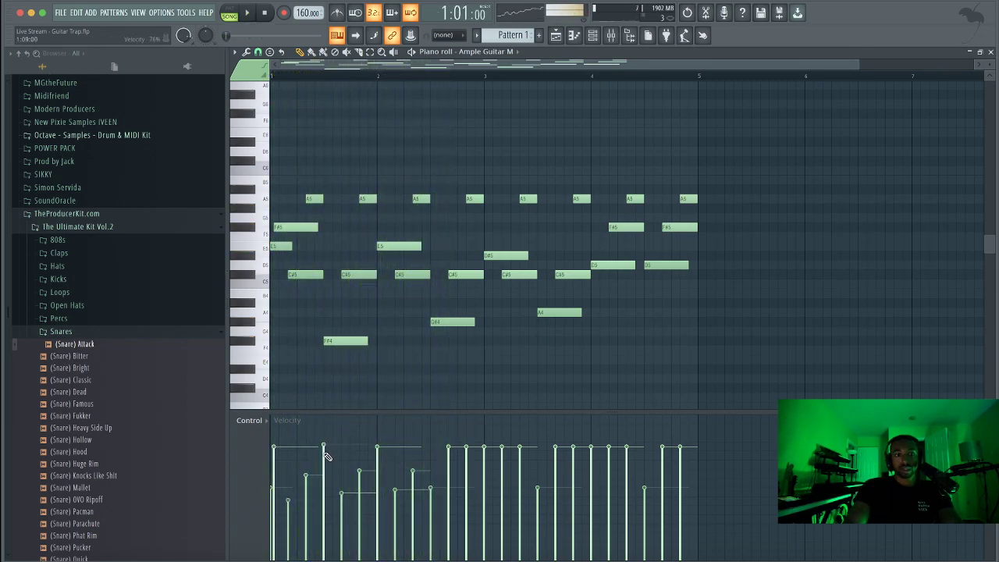
{"action": "key", "text": "space"}
{"action": "key", "text": "space"}
{"action": "left_click", "coordinate": [326, 473]}
{"action": "key", "text": "space"}
{"action": "left_click_drag", "start_coordinate": [325, 462], "coordinate": [346, 453]}
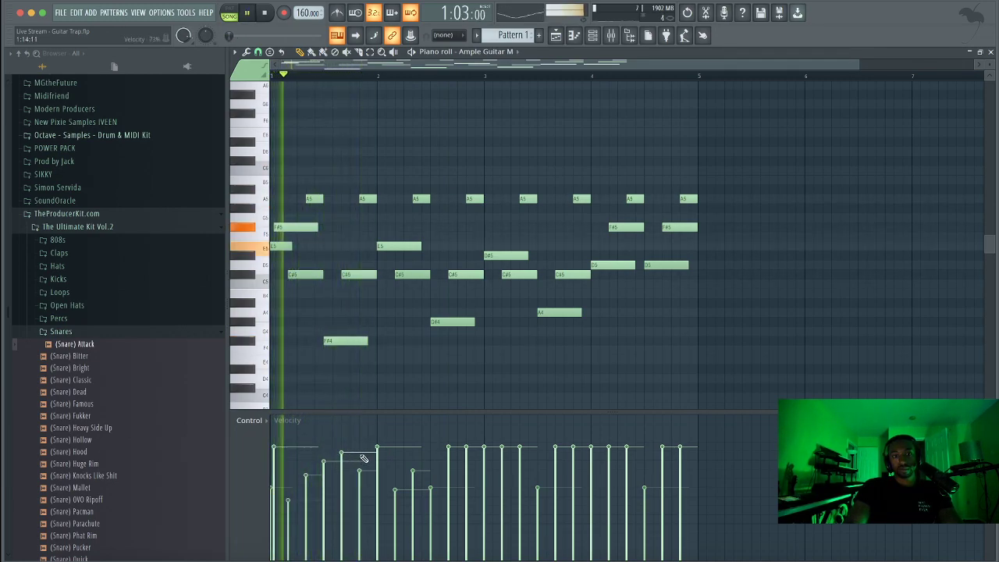
{"action": "left_click", "coordinate": [324, 476]}
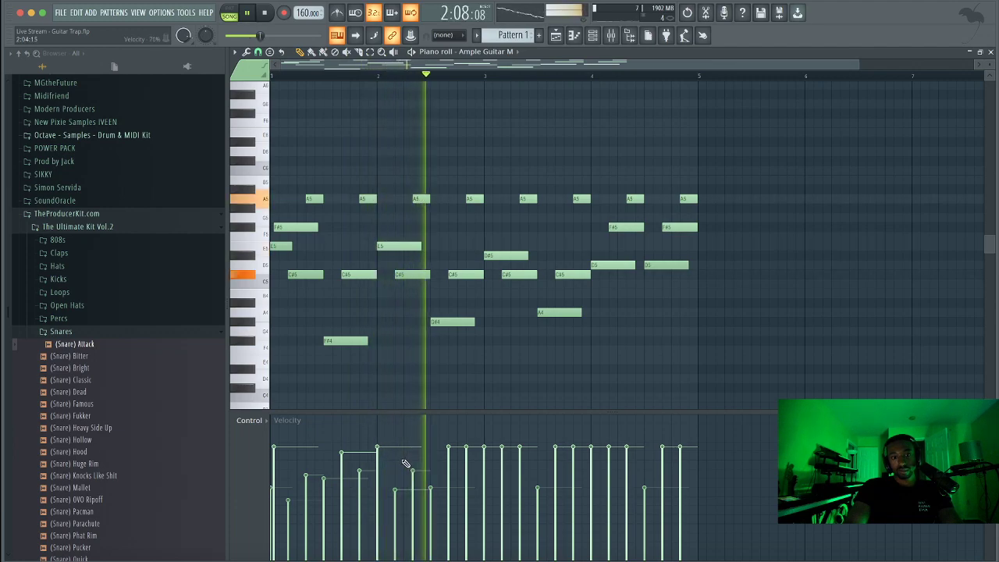
Lower the velocities of bar 2's last C#5 and A5 slightly and soften bar 3's opening D#5 while looping.
{"action": "left_click", "coordinate": [448, 478]}
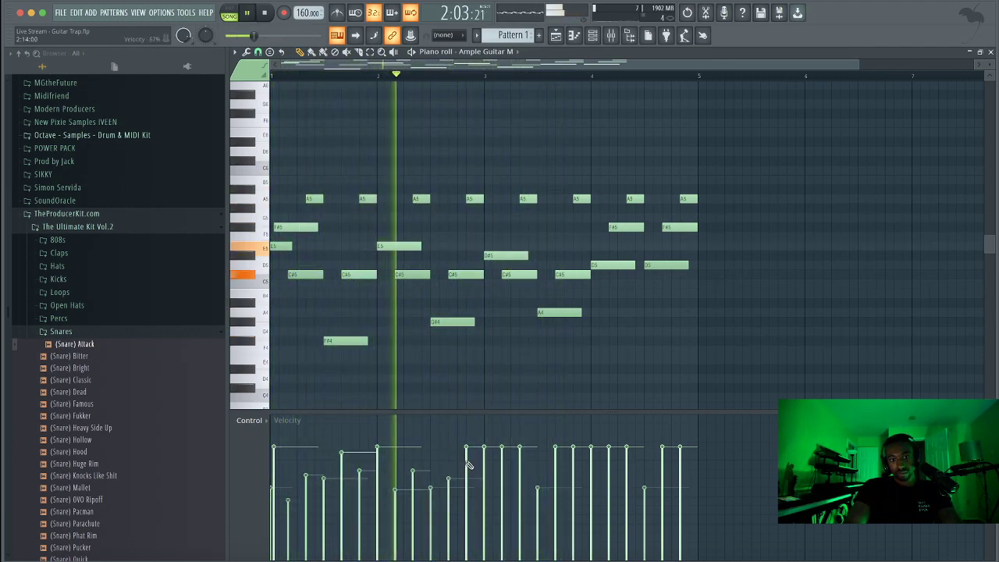
{"action": "left_click", "coordinate": [484, 466]}
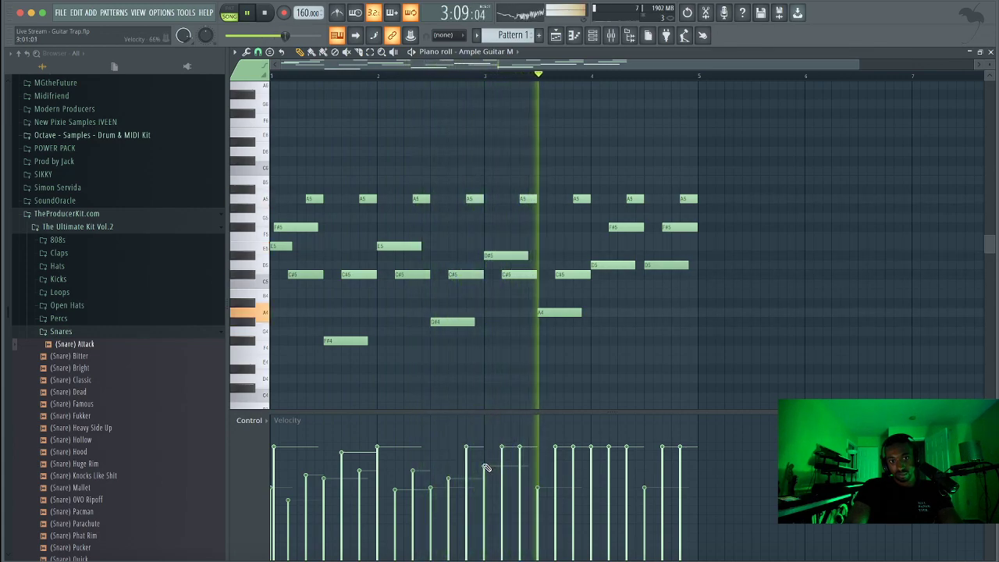
{"action": "left_click", "coordinate": [449, 464]}
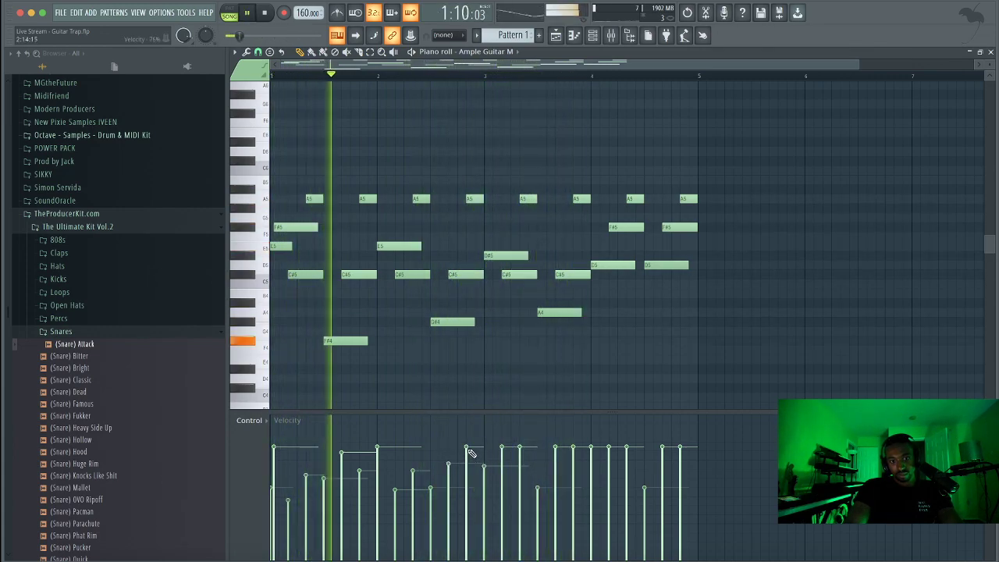
{"action": "left_click", "coordinate": [486, 467]}
{"action": "key", "text": "space"}
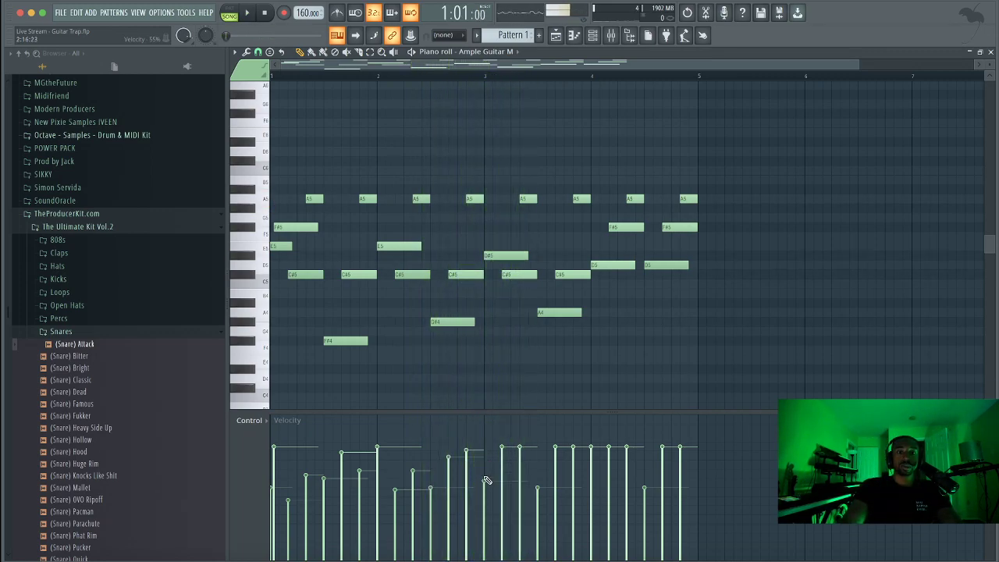
Vary bar 3's remaining velocities, softening the C#5 and A5 notes and raising the A4, and audition them.
{"action": "left_click", "coordinate": [505, 483]}
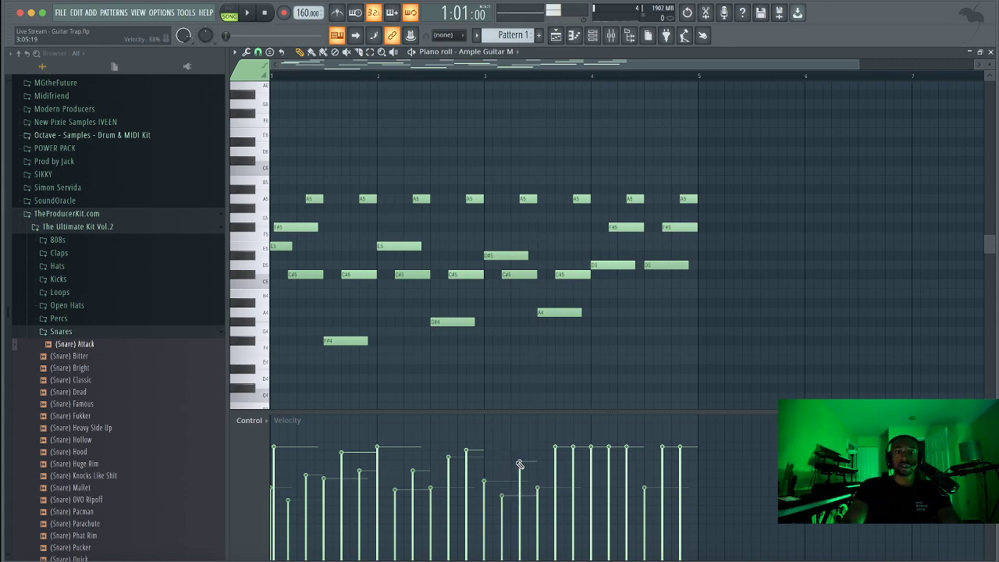
{"action": "left_click", "coordinate": [537, 473]}
{"action": "key", "text": "space"}
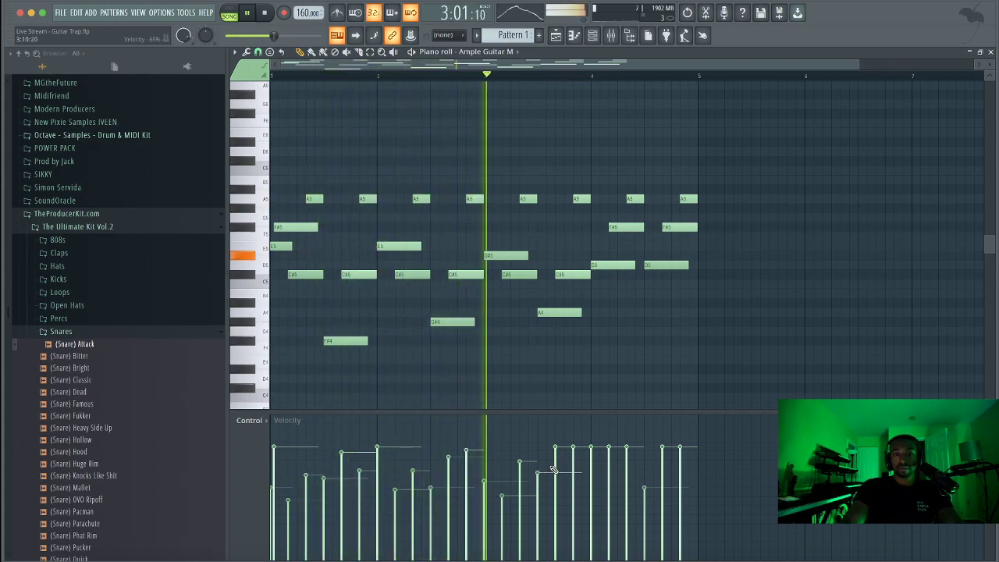
{"action": "key", "text": "space"}
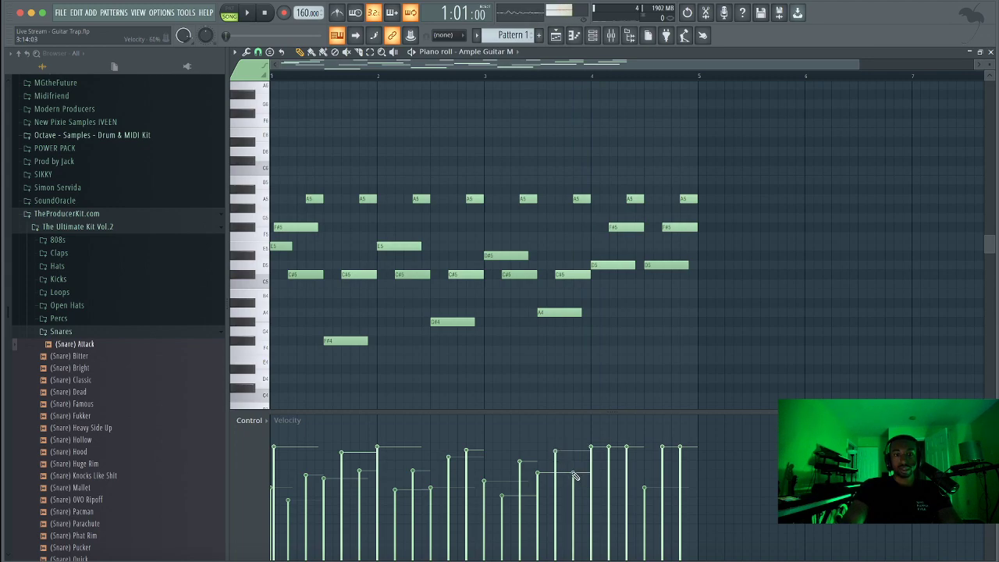
Soften the velocities of bar 4's F#5 notes and its first A5, and play the melody.
{"action": "left_click", "coordinate": [607, 493]}
{"action": "key", "text": "space"}
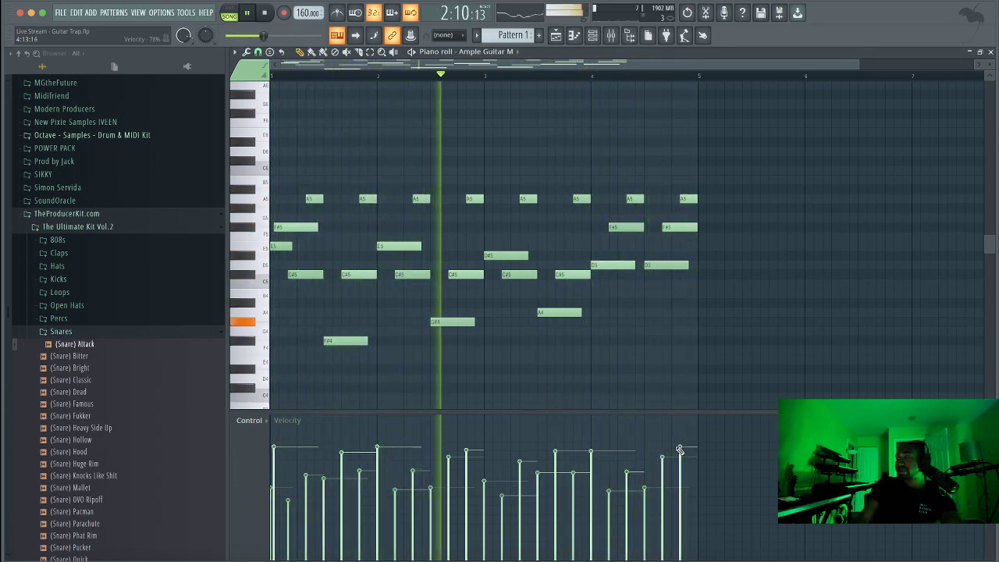
{"action": "key", "text": "space"}
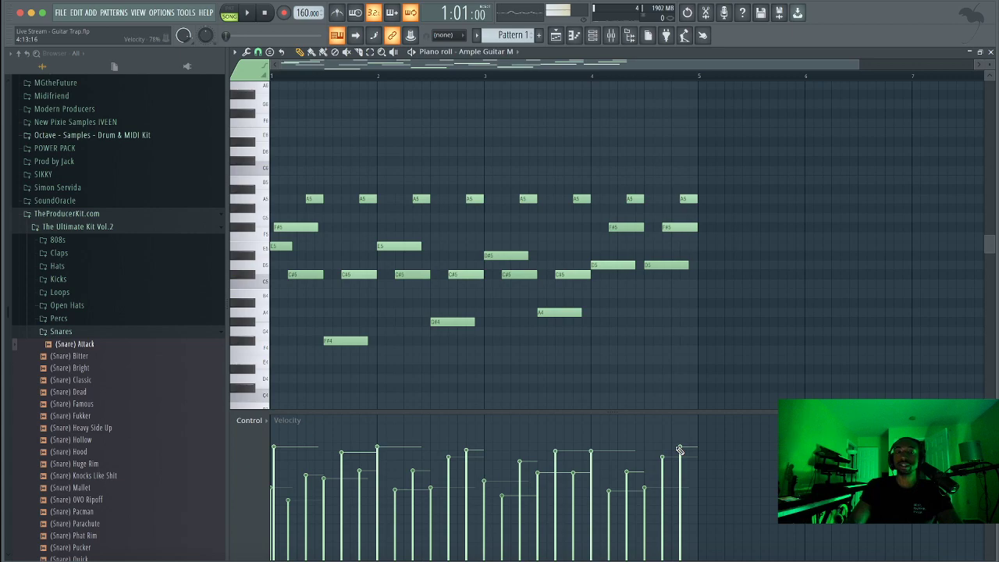
Leave the piano roll, check the Ample Guitar M instrument window and play the beat.
{"action": "left_click", "coordinate": [990, 51]}
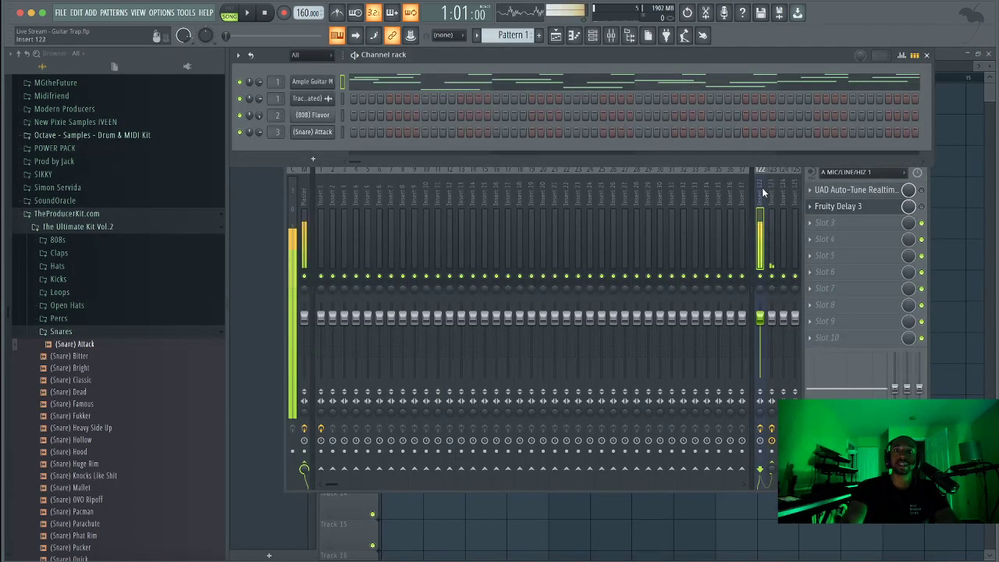
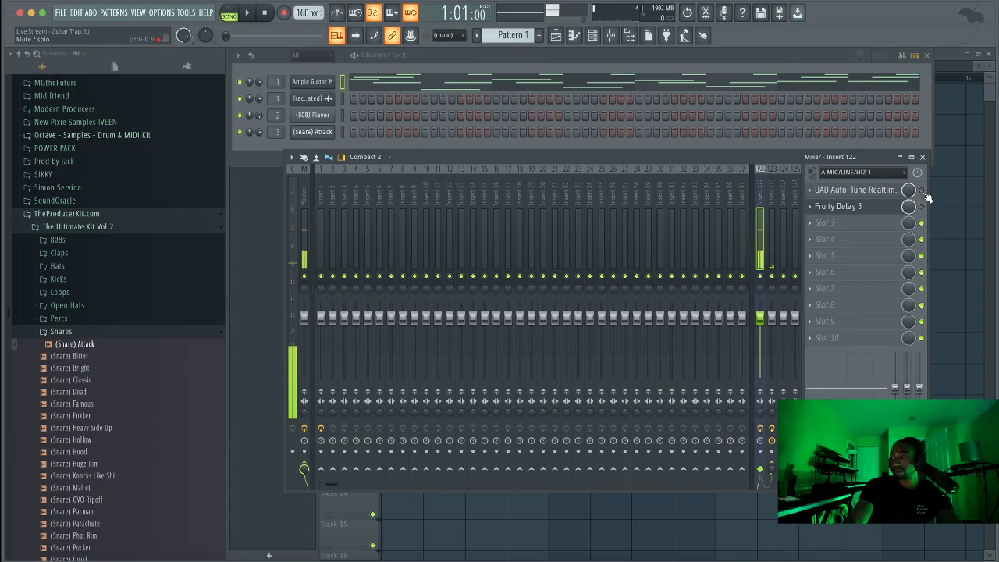
{"action": "left_click", "coordinate": [312, 81]}
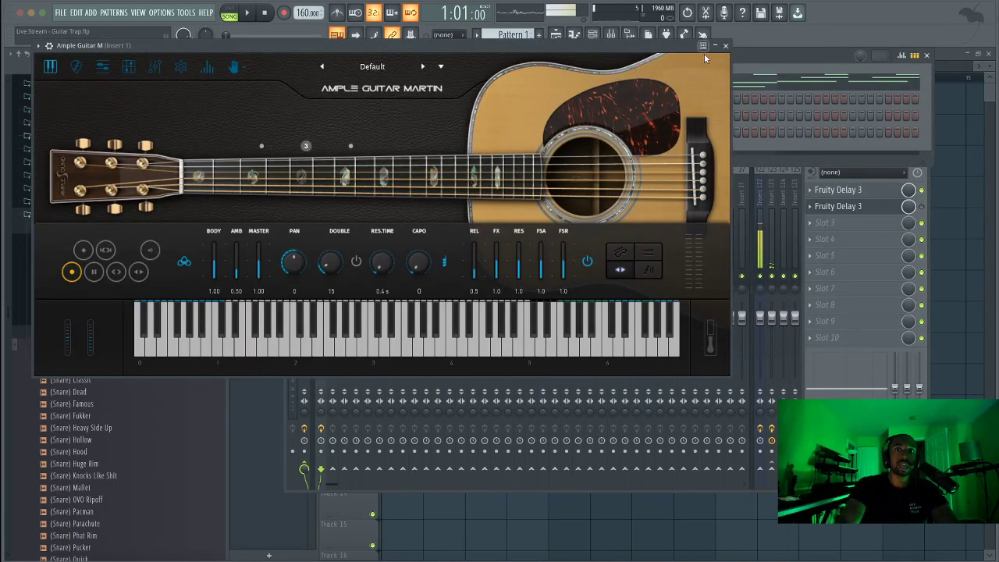
{"action": "left_click", "coordinate": [724, 46]}
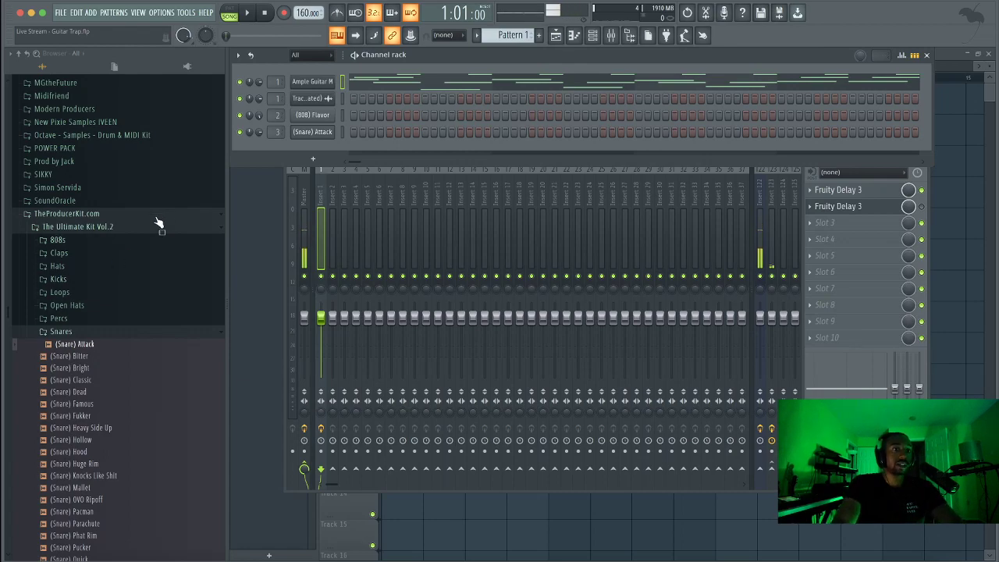
{"action": "key", "text": "space"}
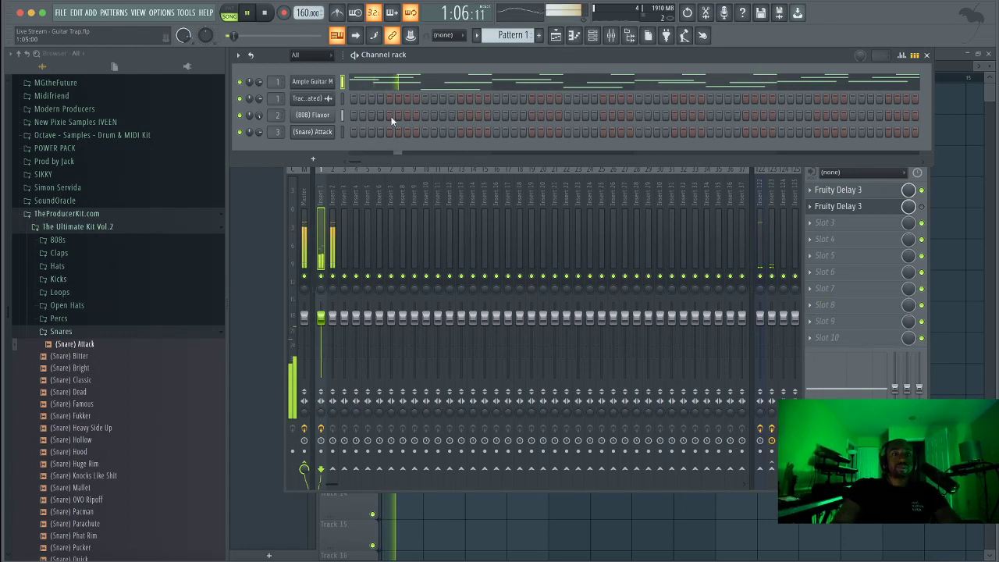
{"action": "key", "text": "space"}
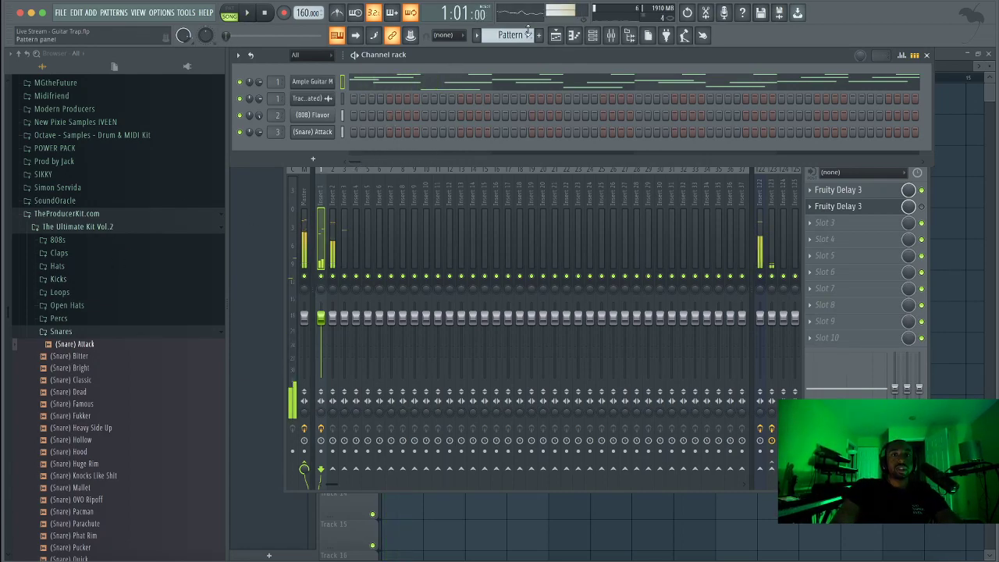
Switch to Pattern 3 and play the song briefly.
{"action": "scroll", "coordinate": [527, 32], "scroll_direction": "down", "scroll_amount": 2}
{"action": "key", "text": "space"}
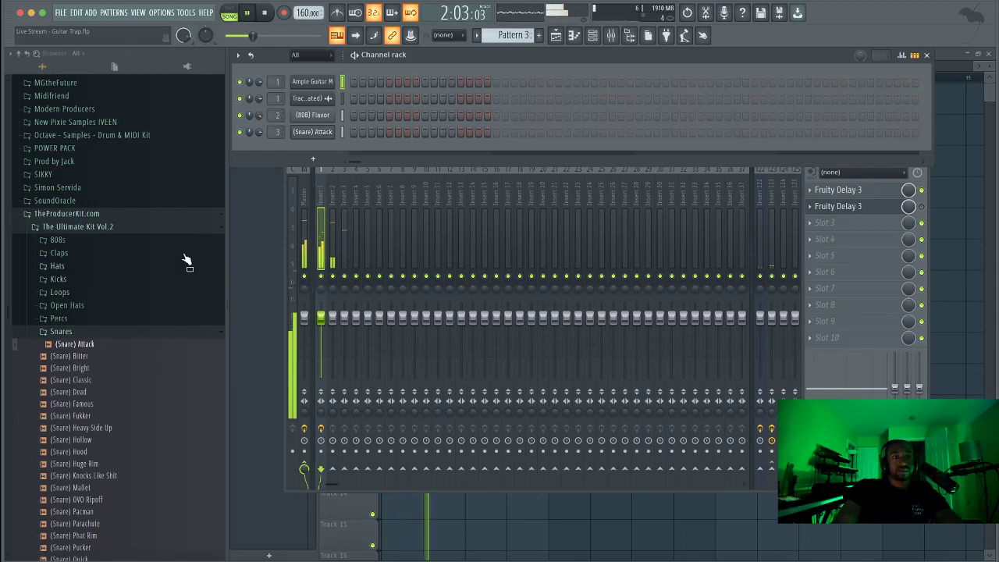
{"action": "key", "text": "space"}
Check the (808) Flavor channel's polyphony, cut group and root note settings while playing the song.
{"action": "left_click", "coordinate": [312, 115]}
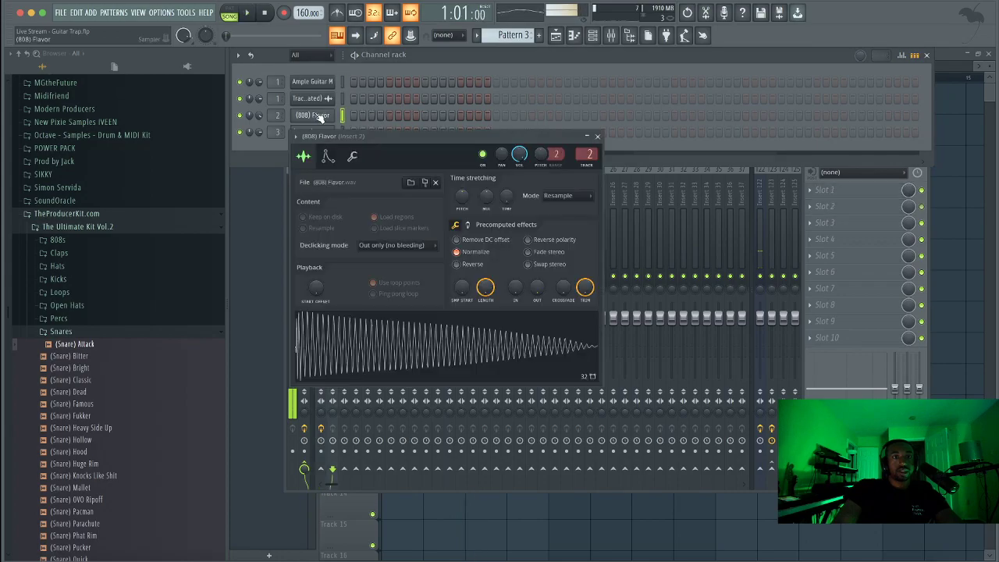
{"action": "left_click", "coordinate": [354, 158]}
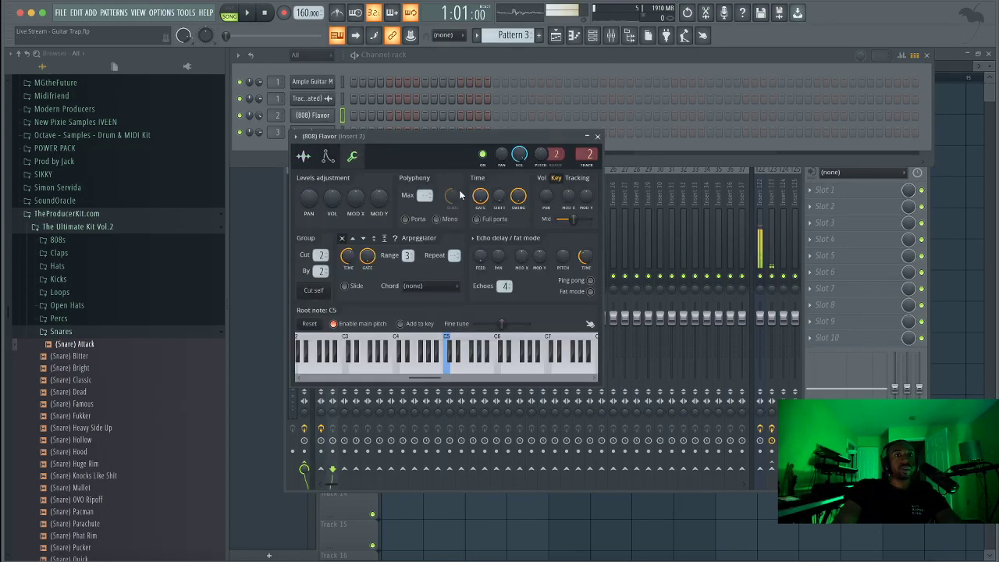
{"action": "key", "text": "space"}
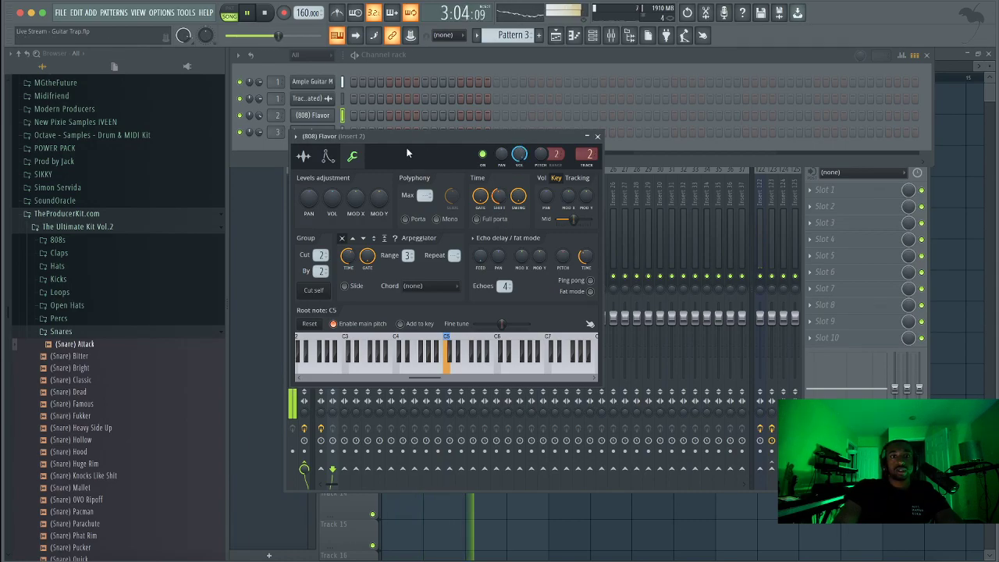
{"action": "key", "text": "space"}
Show the mixer, play the beat and slightly lower the guitar's level on Insert 1.
{"action": "key", "text": "F9"}
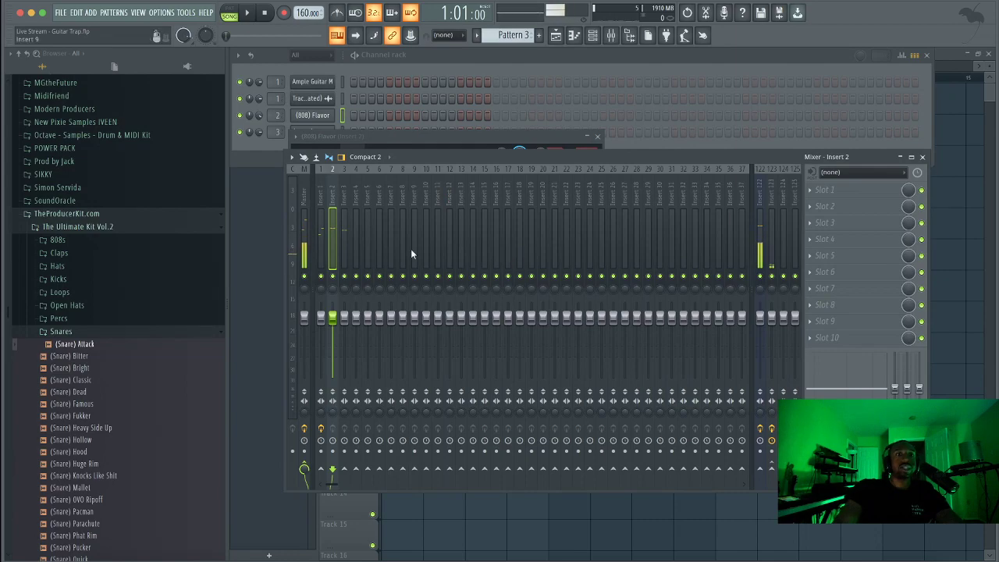
{"action": "key", "text": "space"}
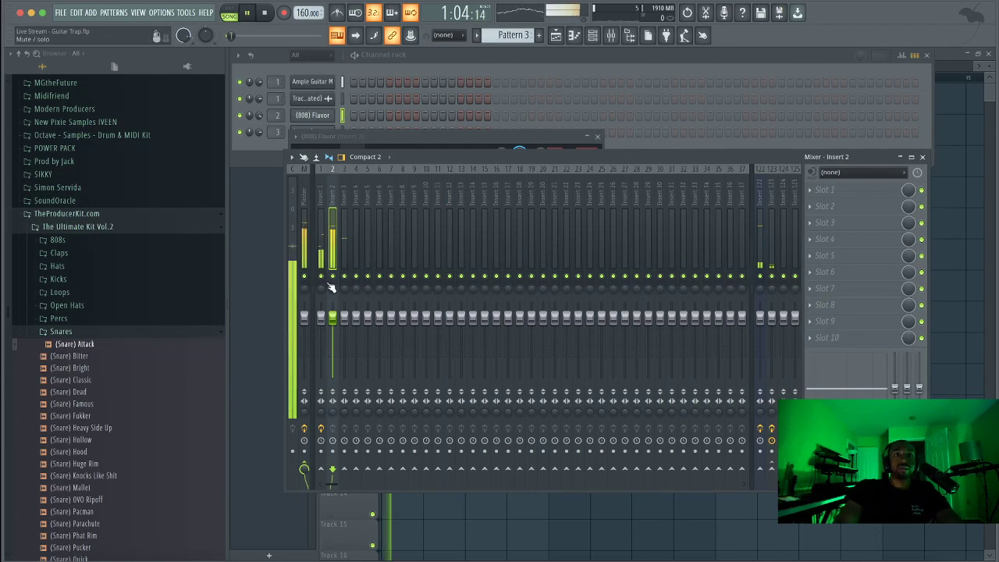
{"action": "key", "text": "space"}
{"action": "left_click", "coordinate": [319, 289]}
{"action": "left_click", "coordinate": [832, 223]}
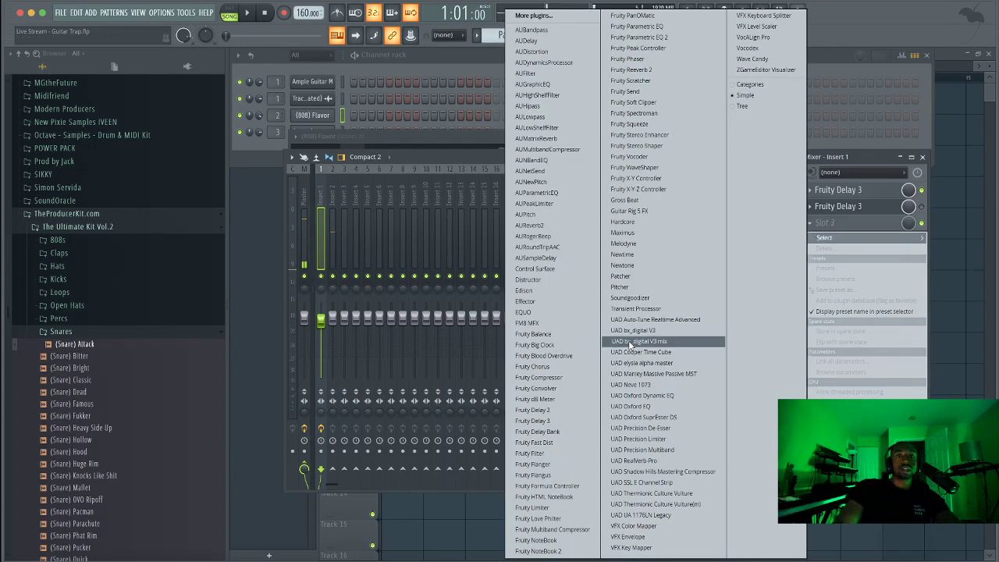
Set the audio device's buffer length to 512 samples and save the project.
{"action": "left_click", "coordinate": [162, 13]}
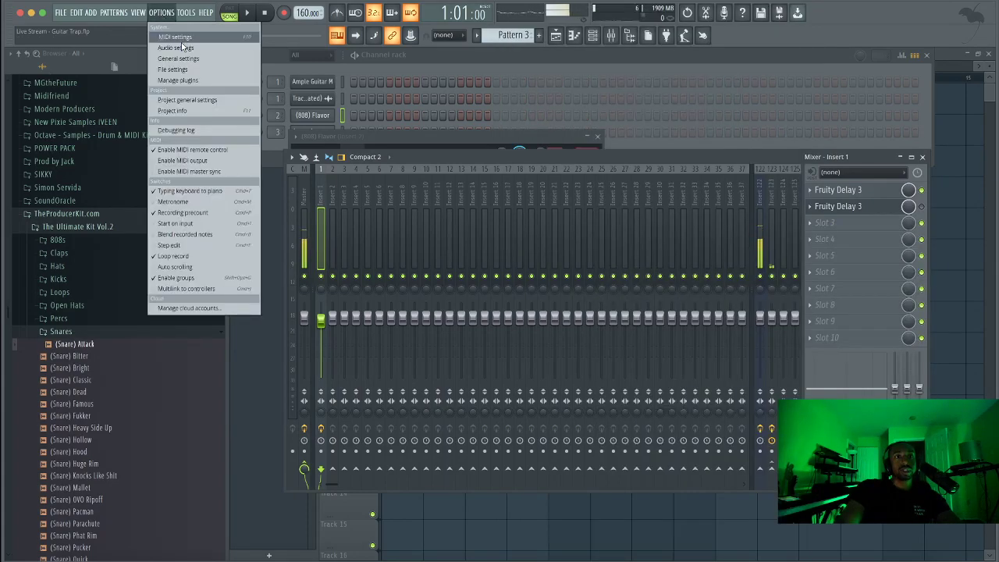
{"action": "left_click", "coordinate": [210, 51]}
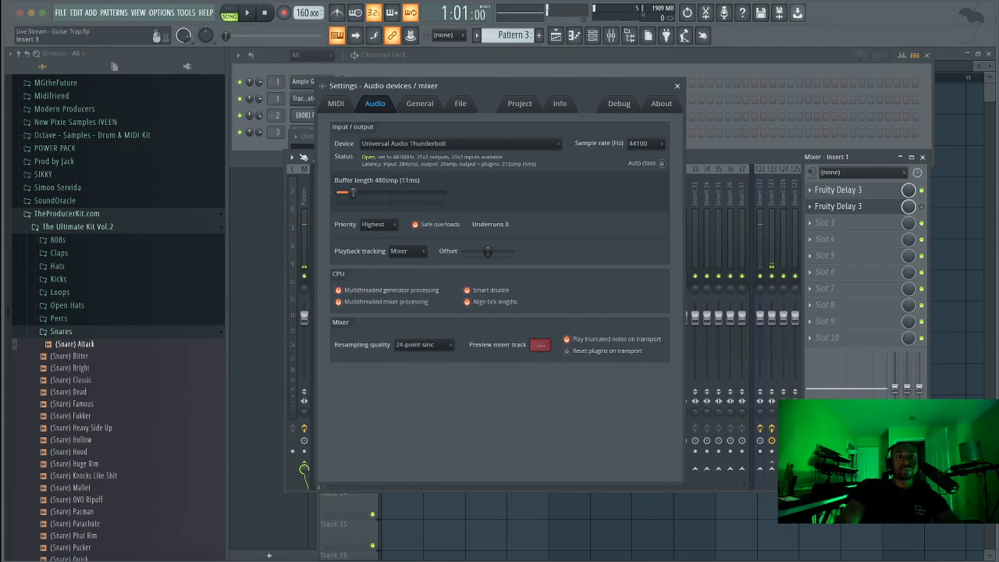
{"action": "left_click_drag", "start_coordinate": [352, 192], "coordinate": [355, 192]}
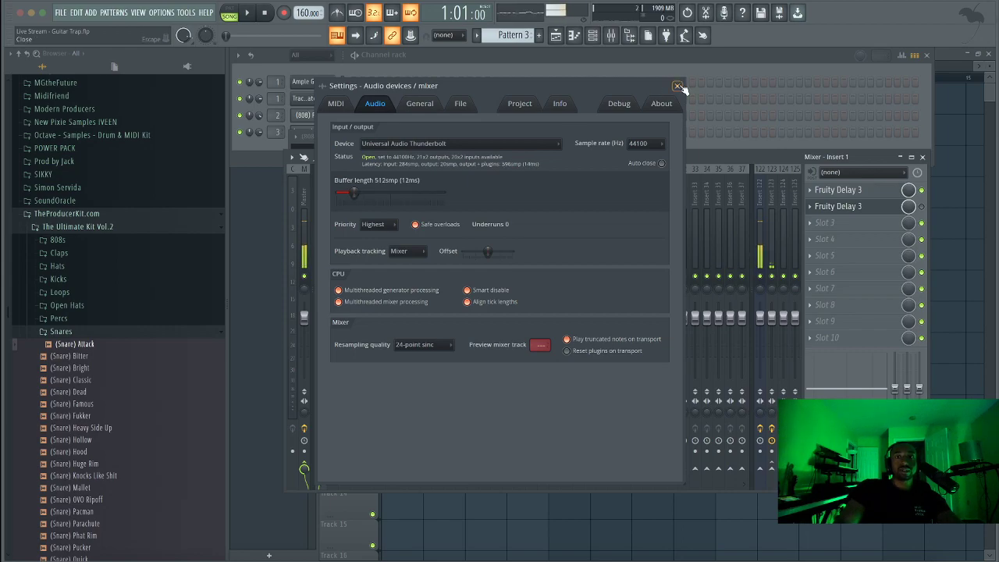
{"action": "left_click", "coordinate": [677, 86]}
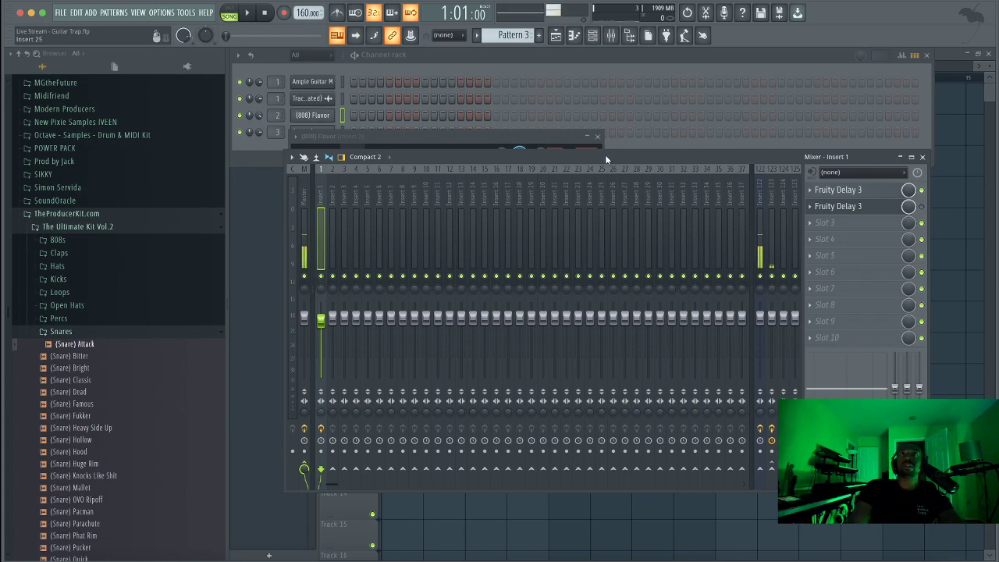
{"action": "key", "text": "ctrl+s"}
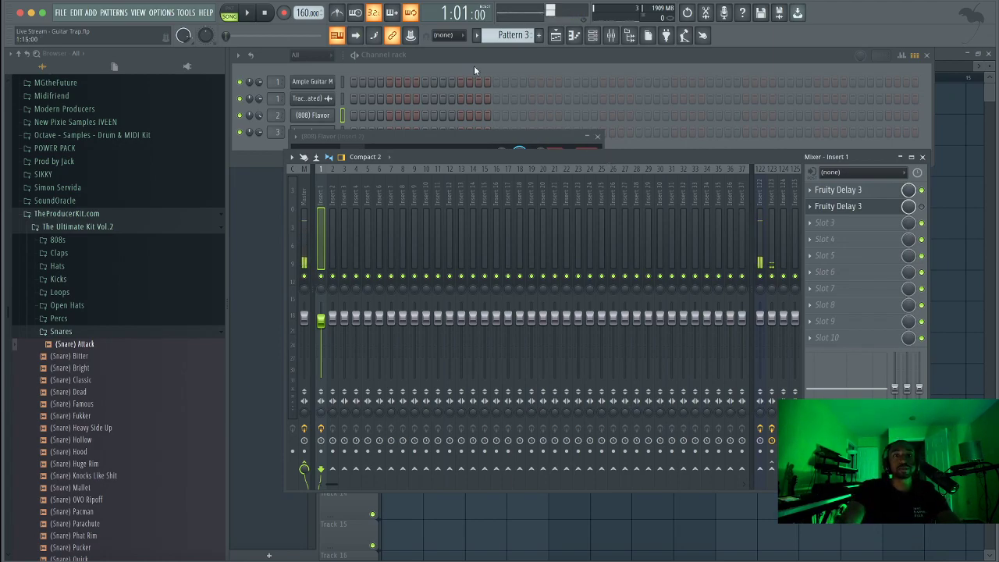
Play the beat and audition the kit's snares, from (Snare) Bitter through (Snare) Fukker.
{"action": "left_click", "coordinate": [456, 58]}
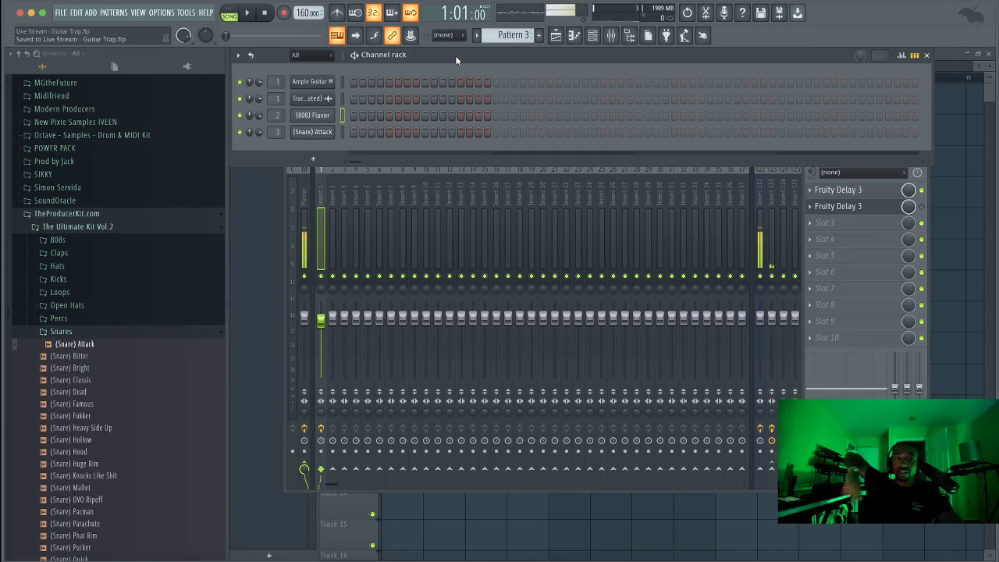
{"action": "key", "text": "space"}
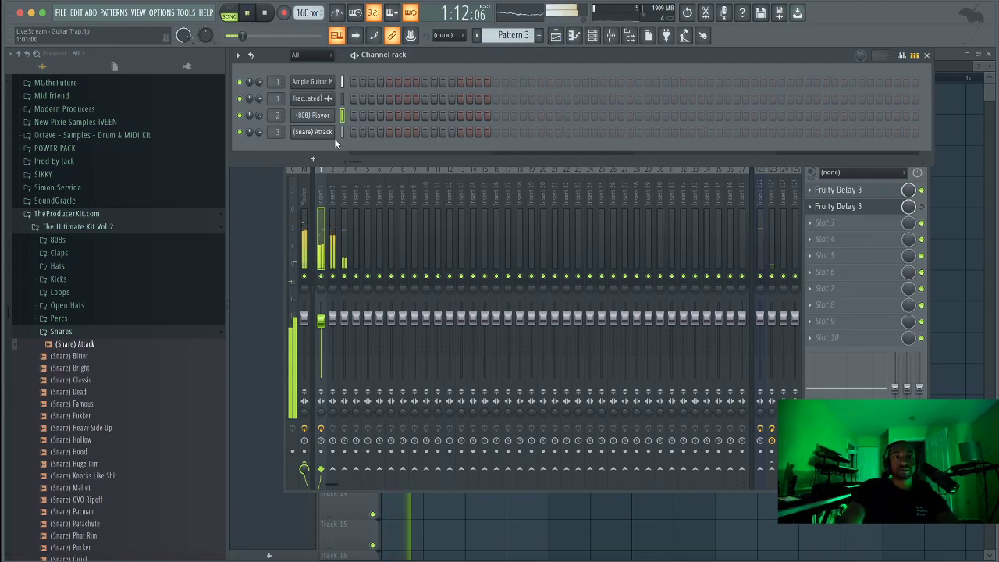
{"action": "key", "text": "Down"}
{"action": "key", "text": "Down"}
{"action": "key", "text": "Down"}
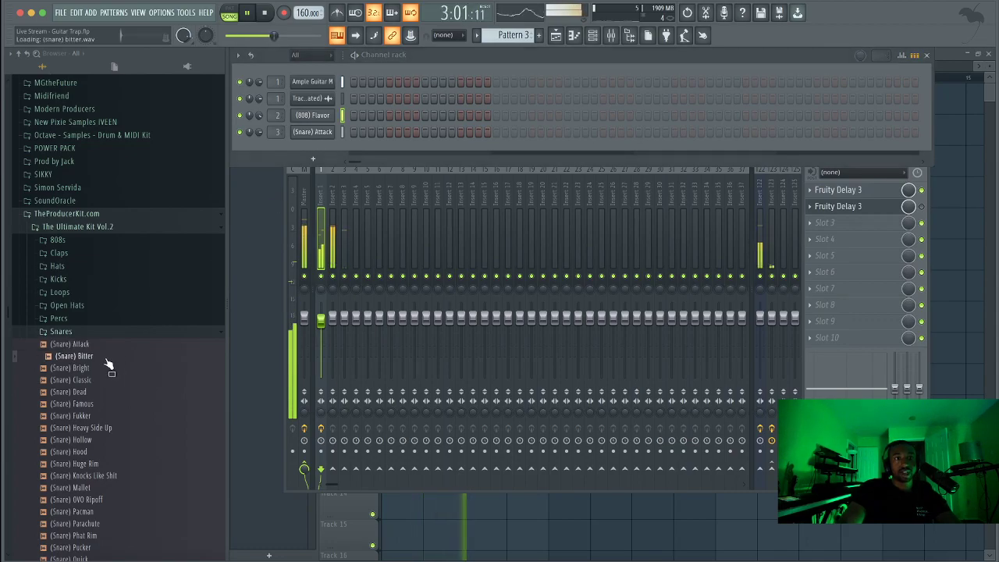
{"action": "left_click", "coordinate": [97, 390]}
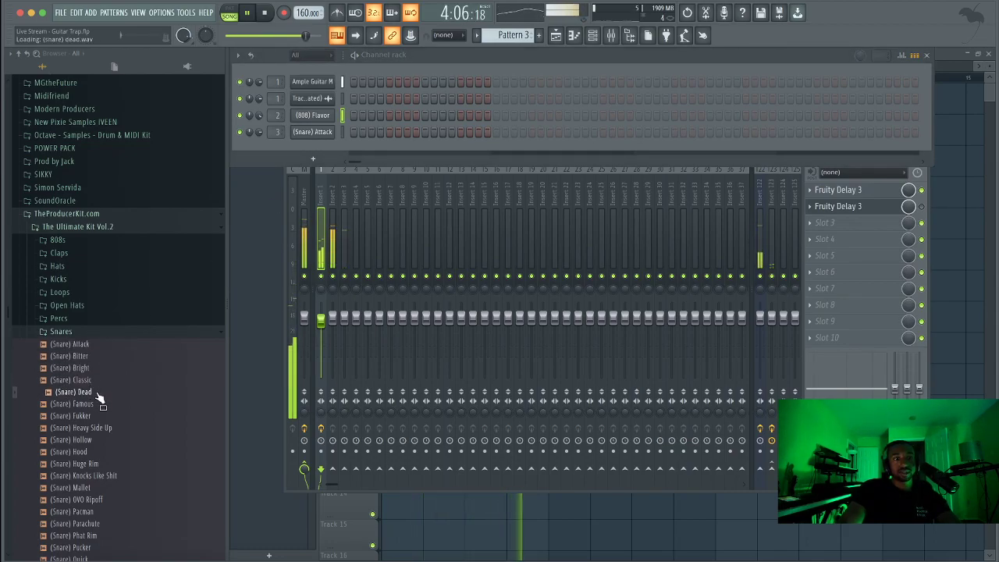
{"action": "left_click", "coordinate": [96, 405]}
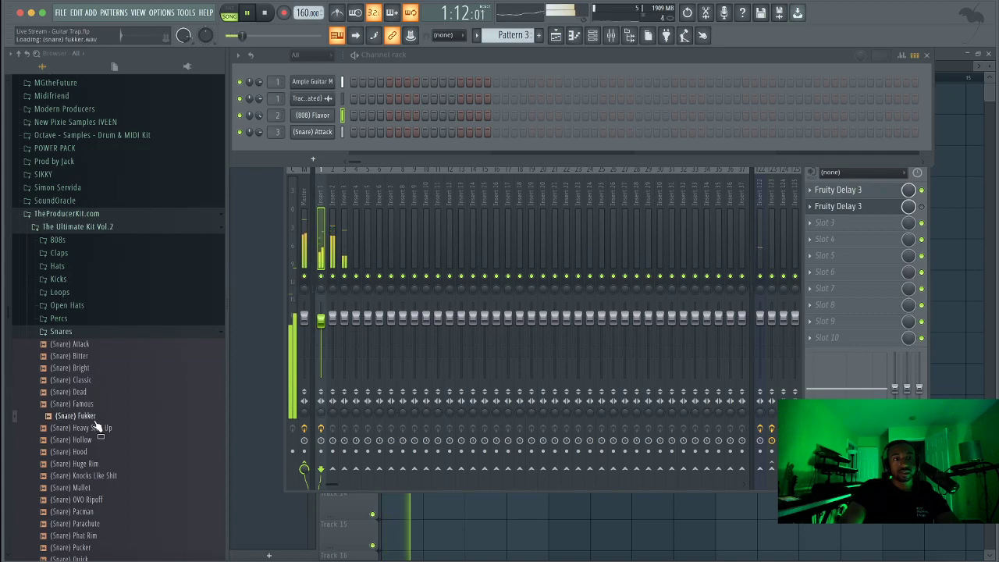
{"action": "left_click", "coordinate": [96, 416]}
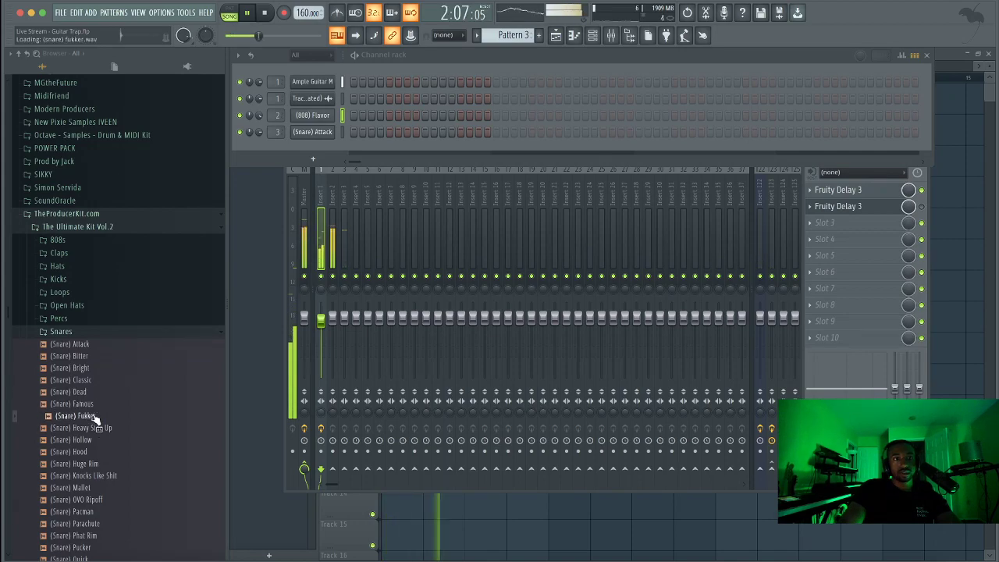
Replace the Attack snare with (Snare) Famous, check its sampler settings and return to Pattern 2.
{"action": "left_click_drag", "start_coordinate": [94, 410], "coordinate": [318, 134]}
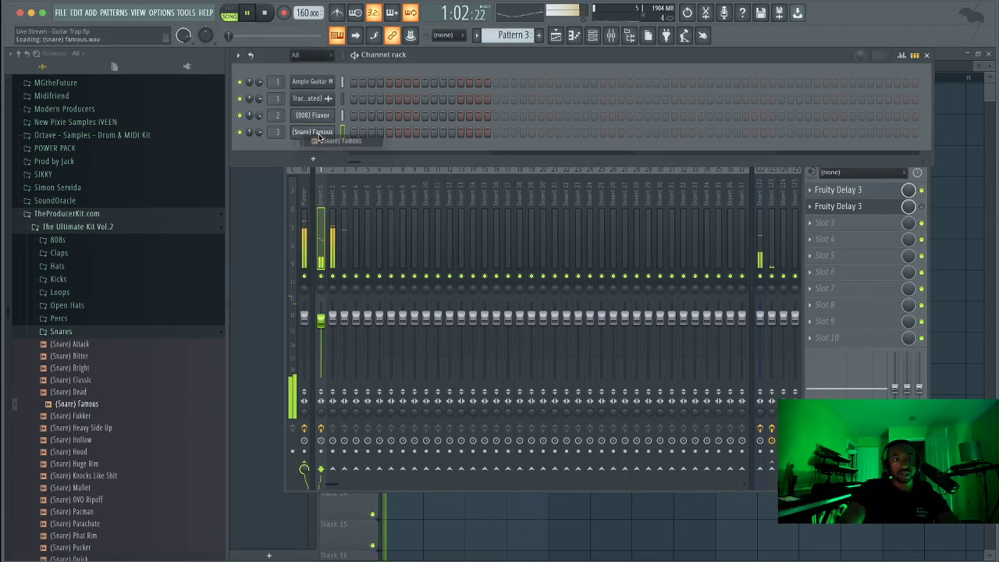
{"action": "left_click", "coordinate": [319, 132]}
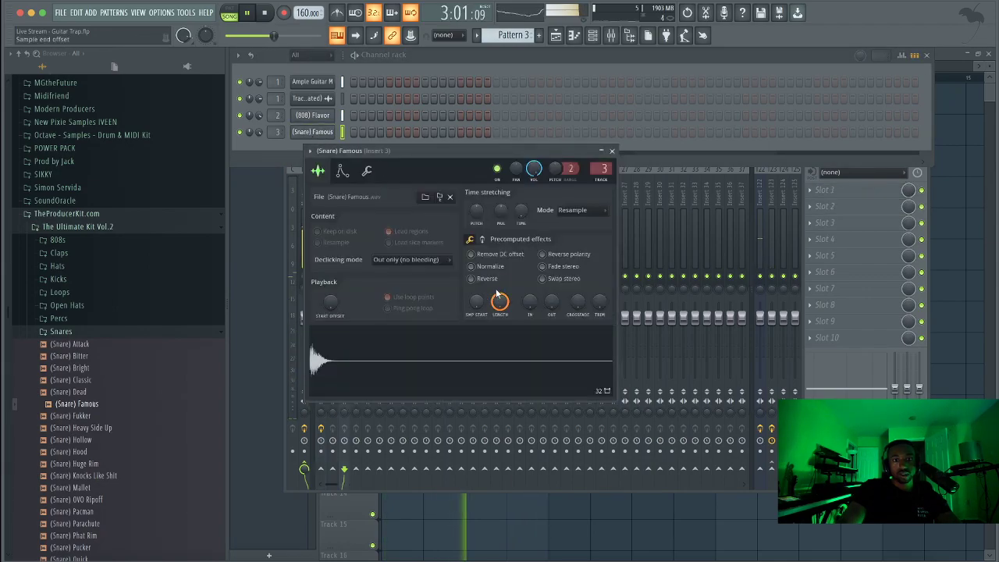
{"action": "left_click", "coordinate": [611, 150]}
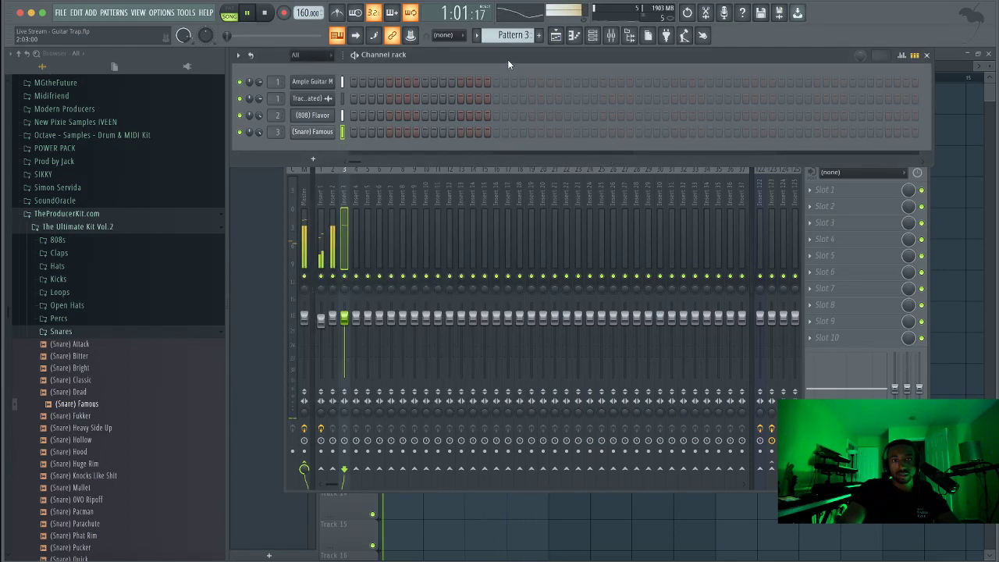
{"action": "key", "text": "space"}
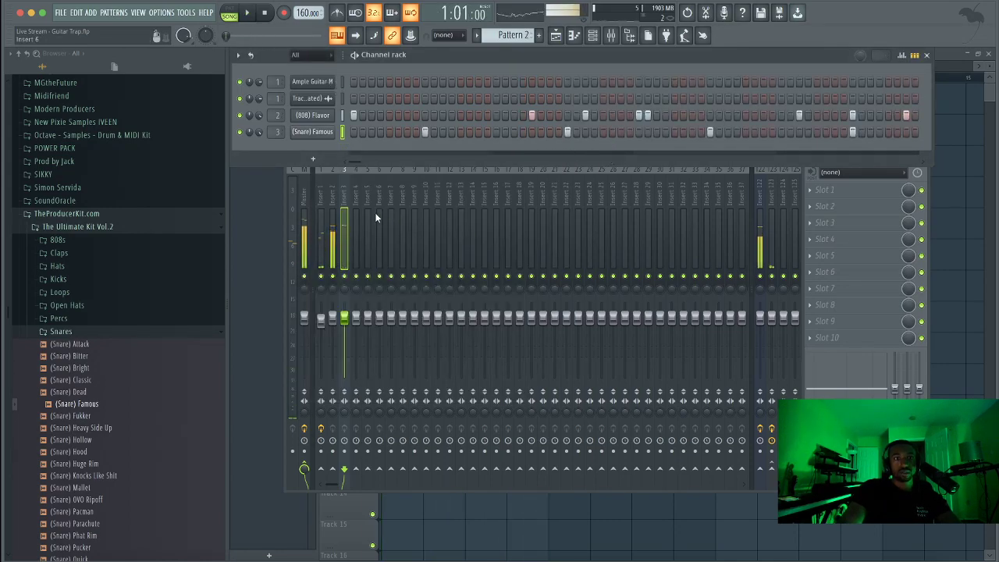
Load the UAD UA 1176LN Legacy compressor into slot 3 of the guitar's Insert 1.
{"action": "left_click", "coordinate": [329, 216]}
{"action": "left_click", "coordinate": [321, 213]}
{"action": "left_click", "coordinate": [813, 223]}
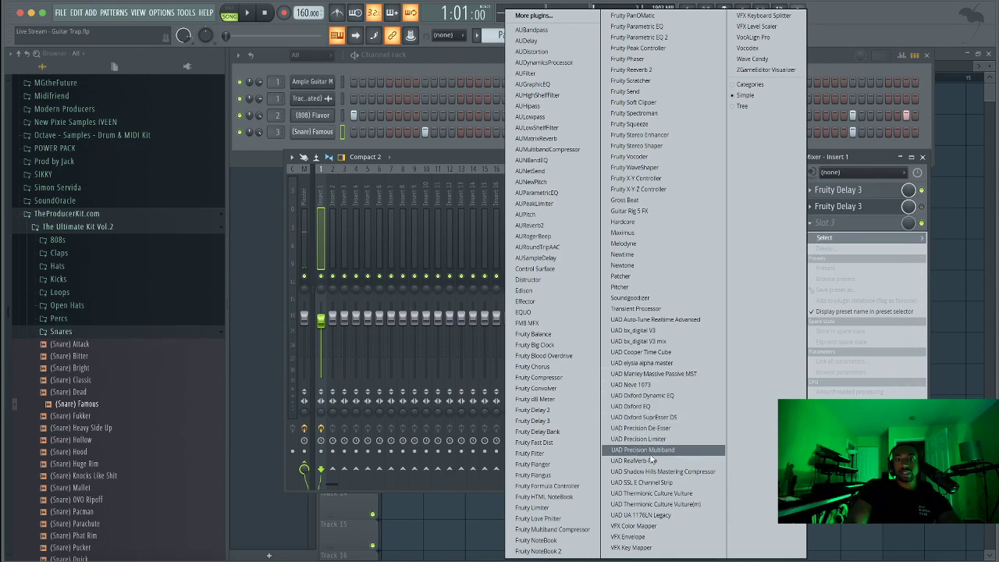
{"action": "left_click", "coordinate": [653, 514]}
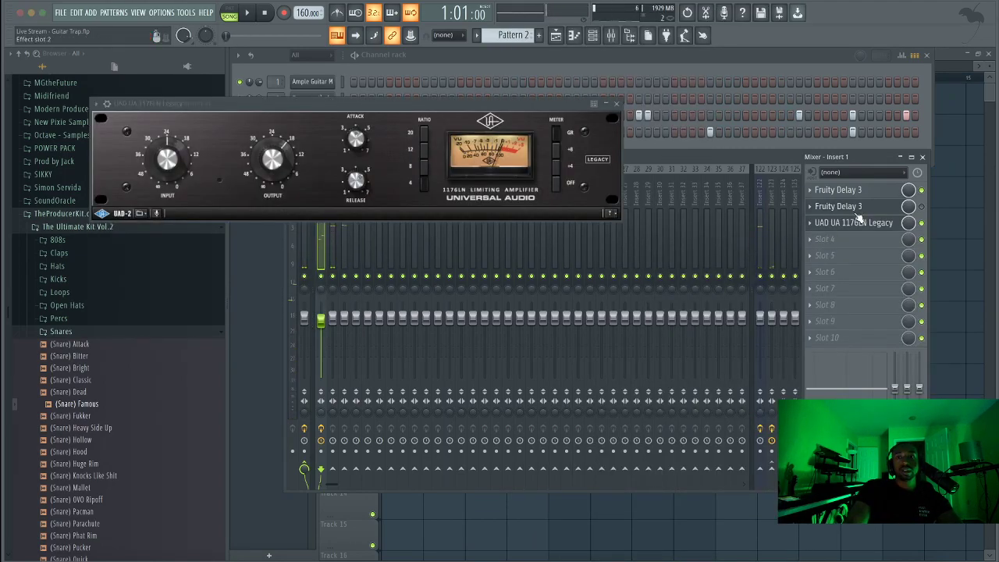
Search the effect plugins for "distr" and mark the AU version of UAD Empirical Labs Distressor as a favorite.
{"action": "left_click", "coordinate": [813, 226]}
{"action": "mouse_move", "coordinate": [823, 238]}
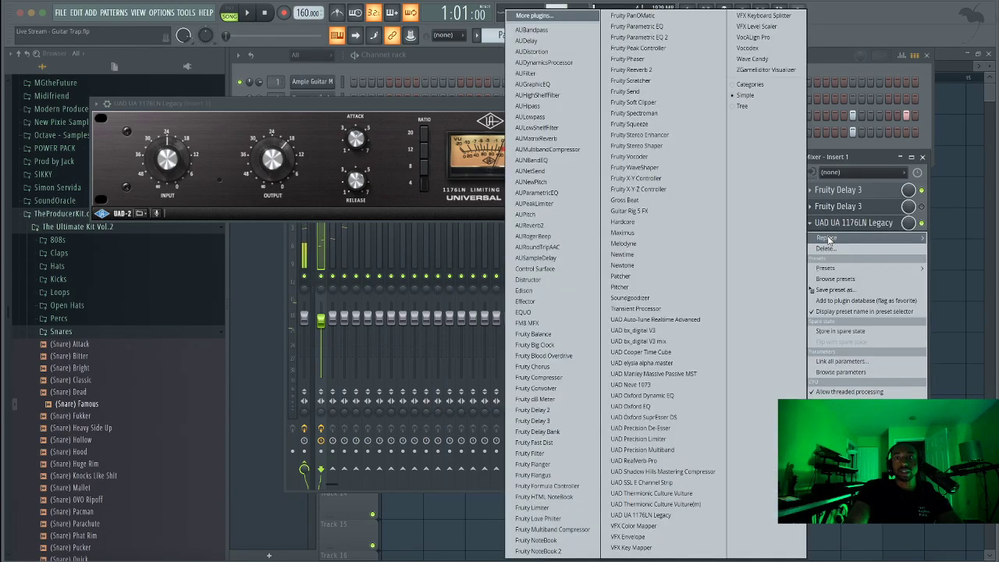
{"action": "left_click", "coordinate": [578, 17]}
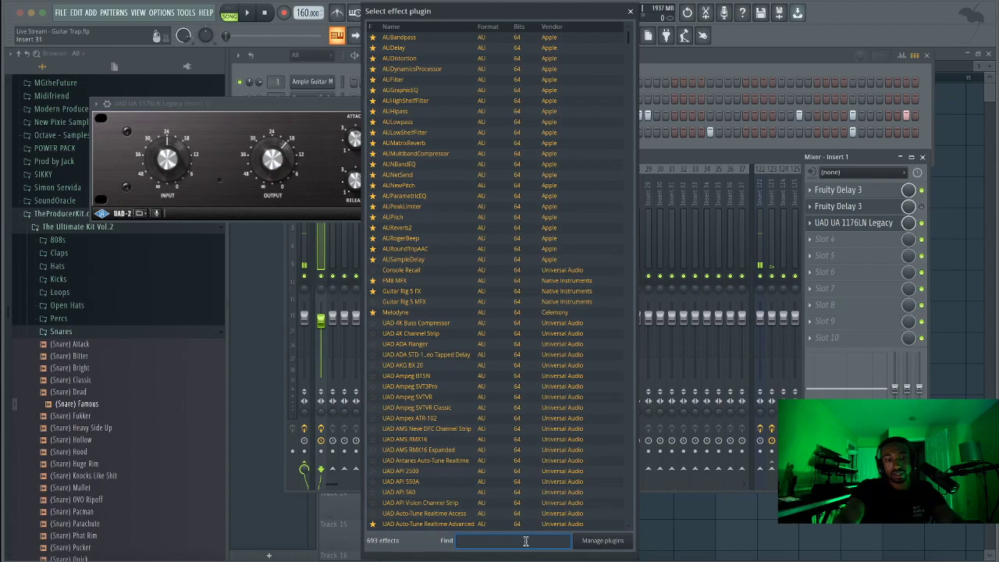
{"action": "type", "text": "distr"}
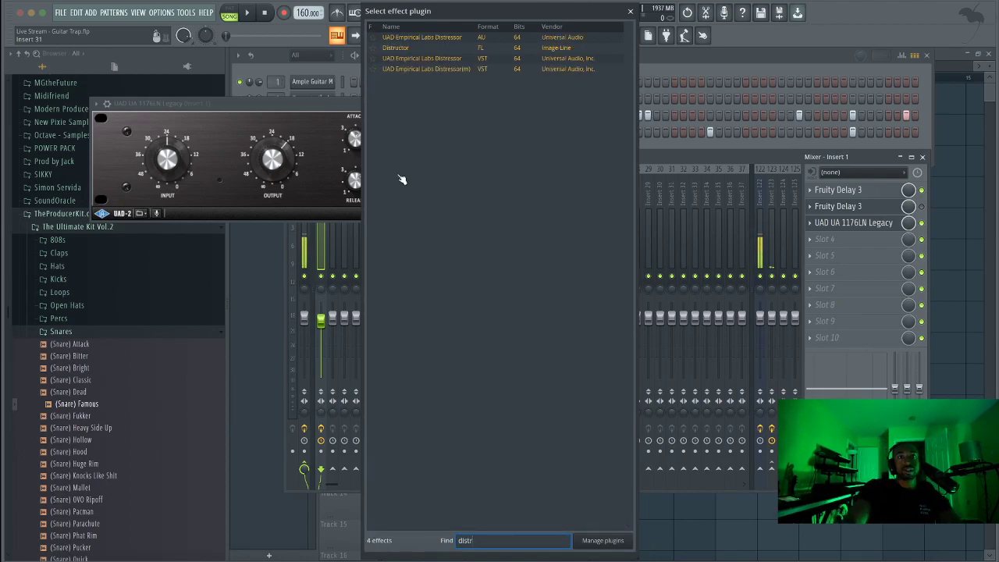
{"action": "left_click", "coordinate": [386, 38]}
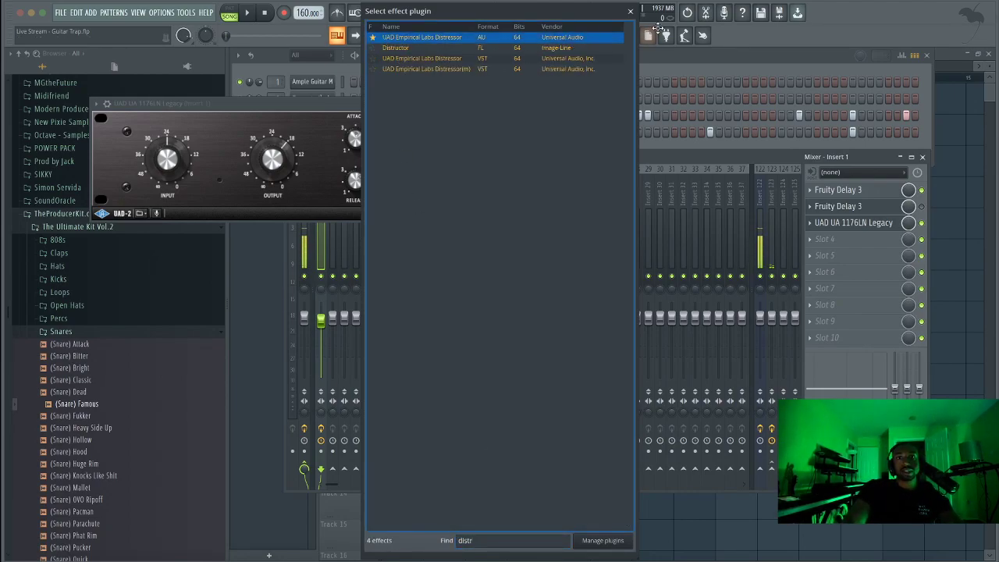
{"action": "left_click", "coordinate": [630, 11]}
Find the VST version of UAD Empirical Labs Distressor with "distr" and mark it as a favorite too.
{"action": "left_click", "coordinate": [822, 239]}
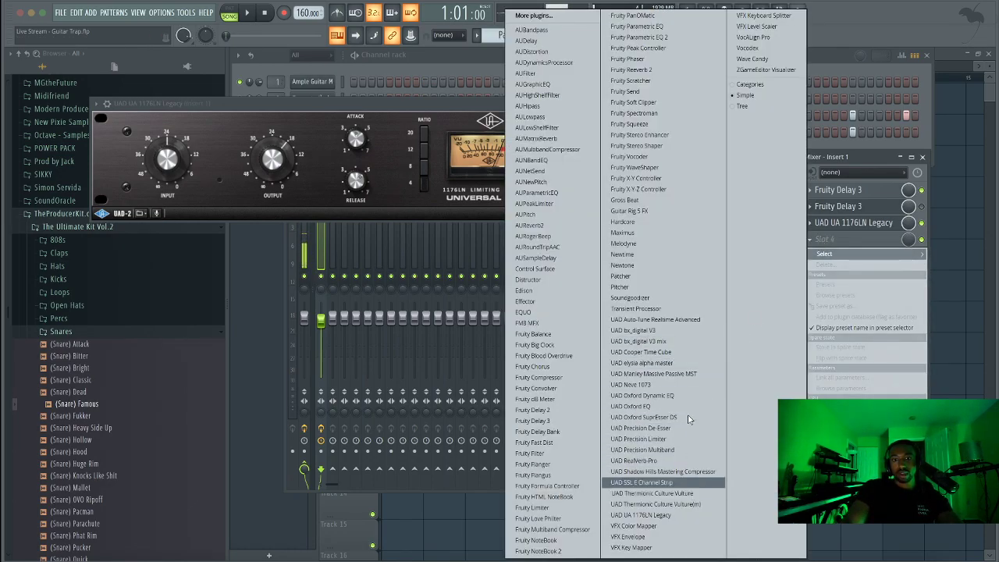
{"action": "left_click", "coordinate": [555, 16]}
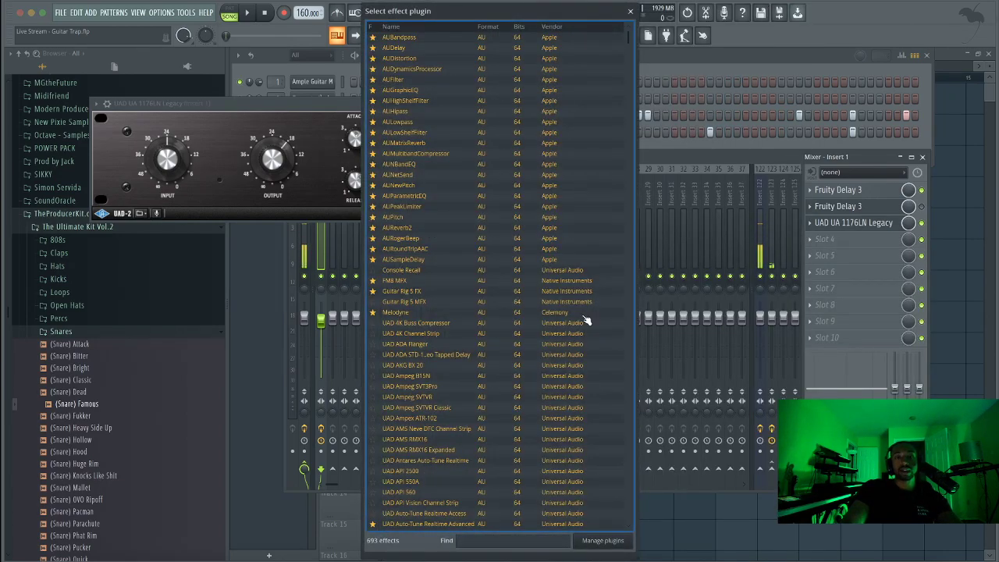
{"action": "left_click", "coordinate": [524, 540]}
{"action": "type", "text": "distr"}
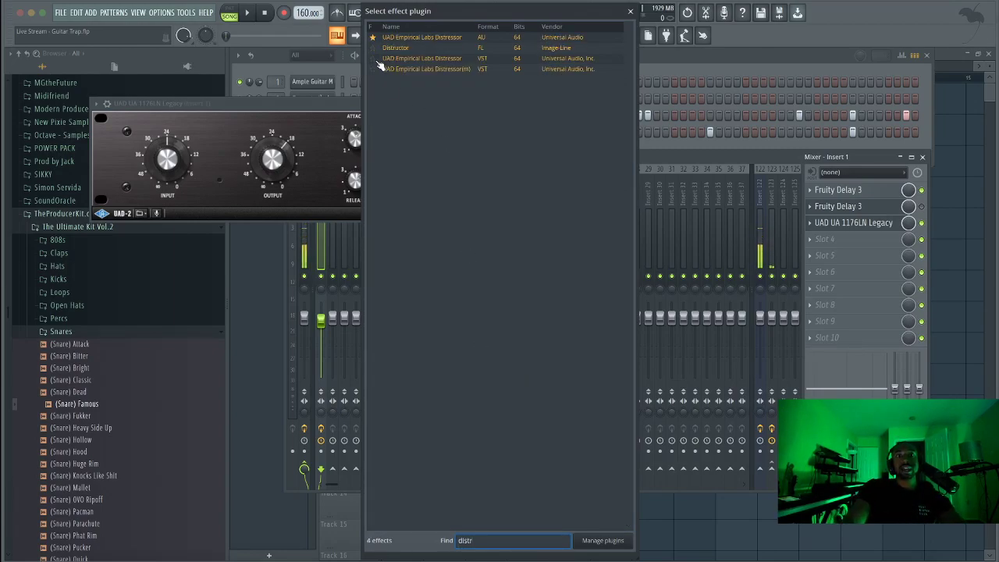
{"action": "left_click", "coordinate": [376, 60]}
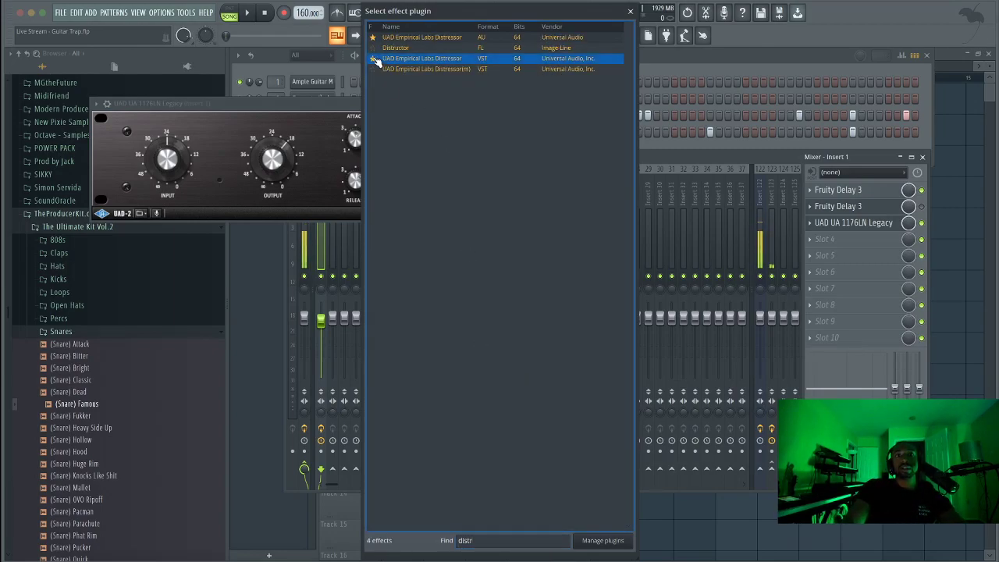
{"action": "left_click", "coordinate": [629, 11]}
Find the VST version of UAD Empirical Labs Distressor with "distr" and load it into slot 4 of Insert 1.
{"action": "left_click", "coordinate": [818, 242]}
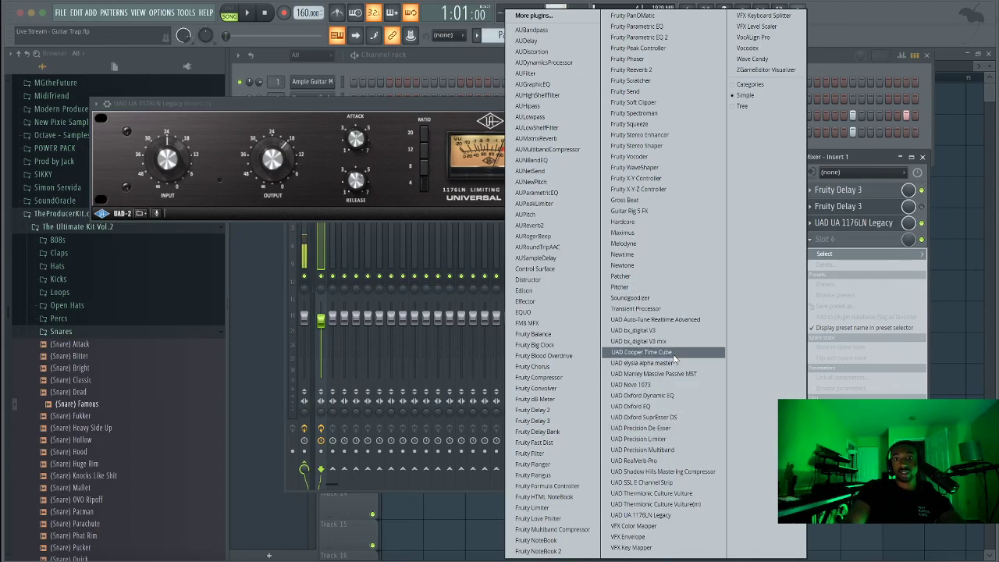
{"action": "left_click", "coordinate": [549, 17]}
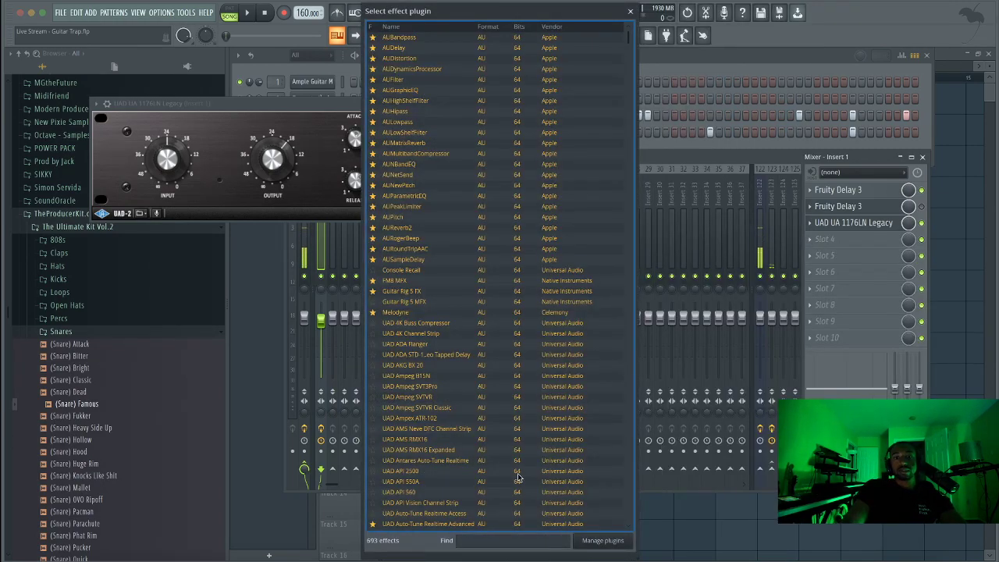
{"action": "left_click", "coordinate": [503, 536]}
{"action": "type", "text": "distr"}
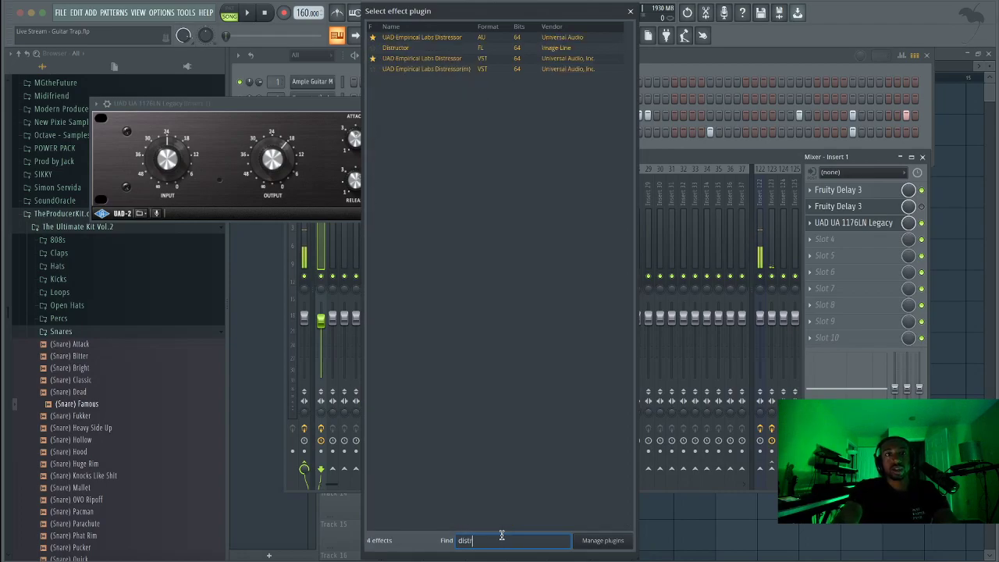
{"action": "left_click", "coordinate": [373, 61]}
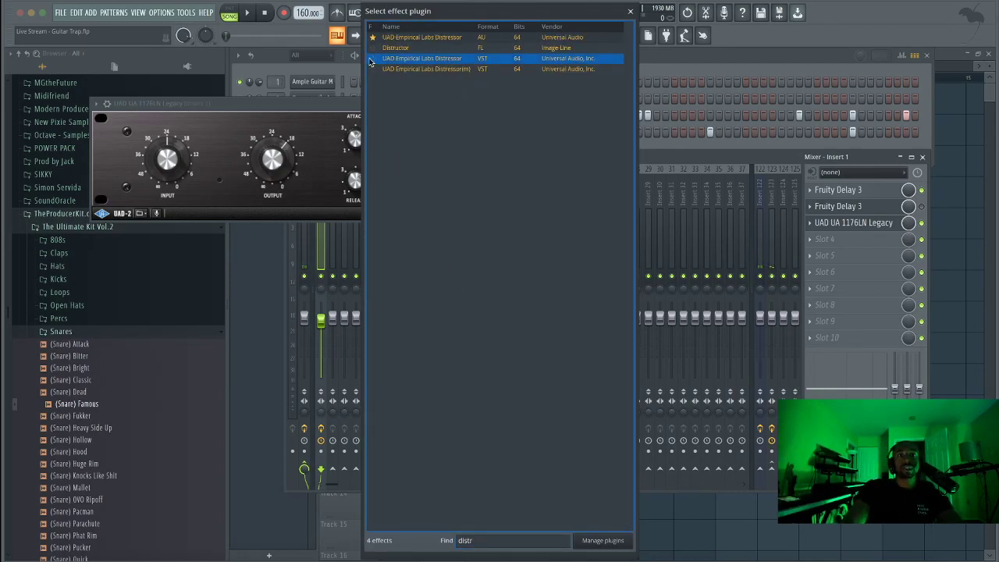
{"action": "double_click", "coordinate": [372, 60]}
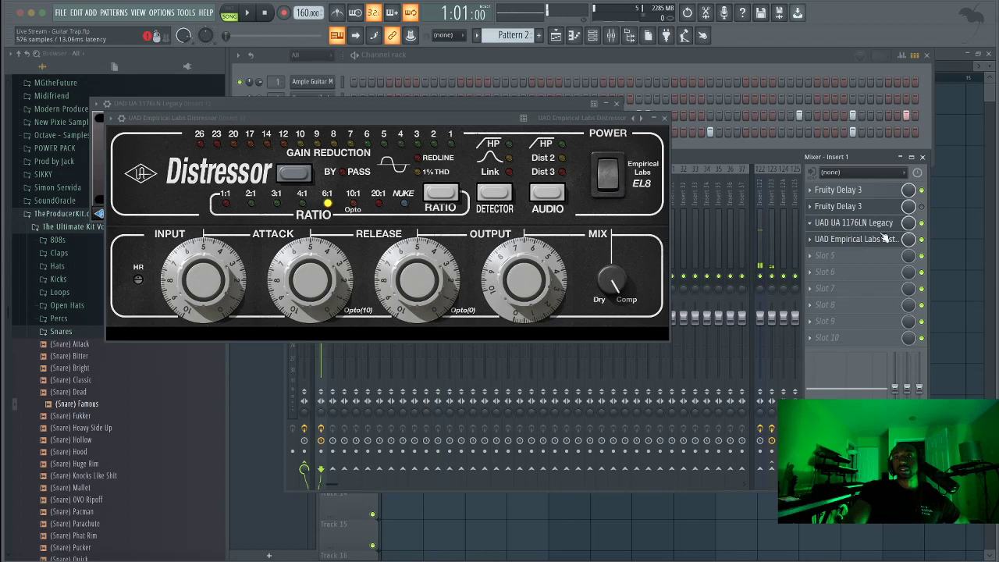
Delete the UAD UA 1176LN Legacy compressor from slot 3 of Insert 1 and close the Distressor window.
{"action": "left_click", "coordinate": [816, 229]}
{"action": "left_click", "coordinate": [824, 248]}
{"action": "left_click", "coordinate": [545, 321]}
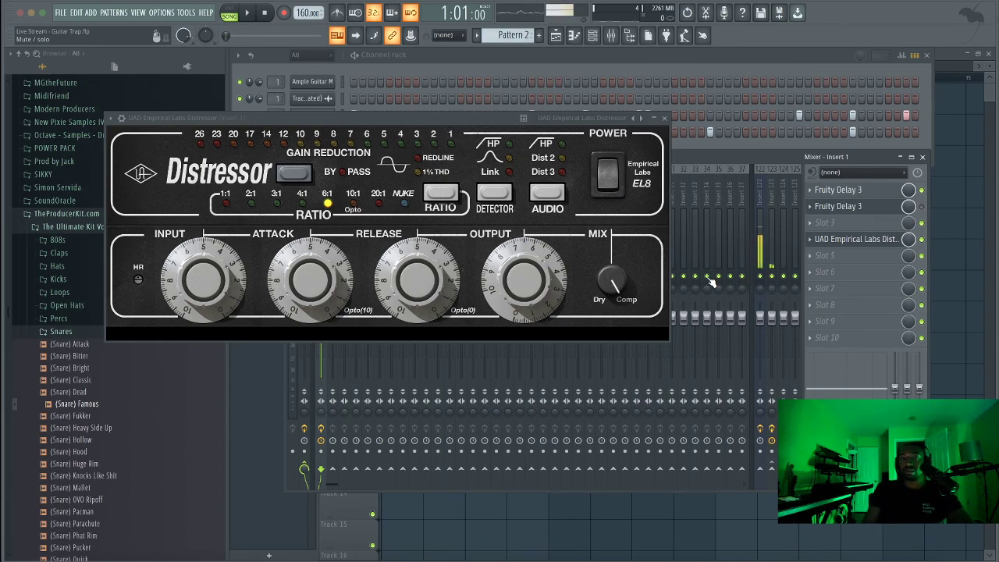
{"action": "left_click", "coordinate": [662, 118]}
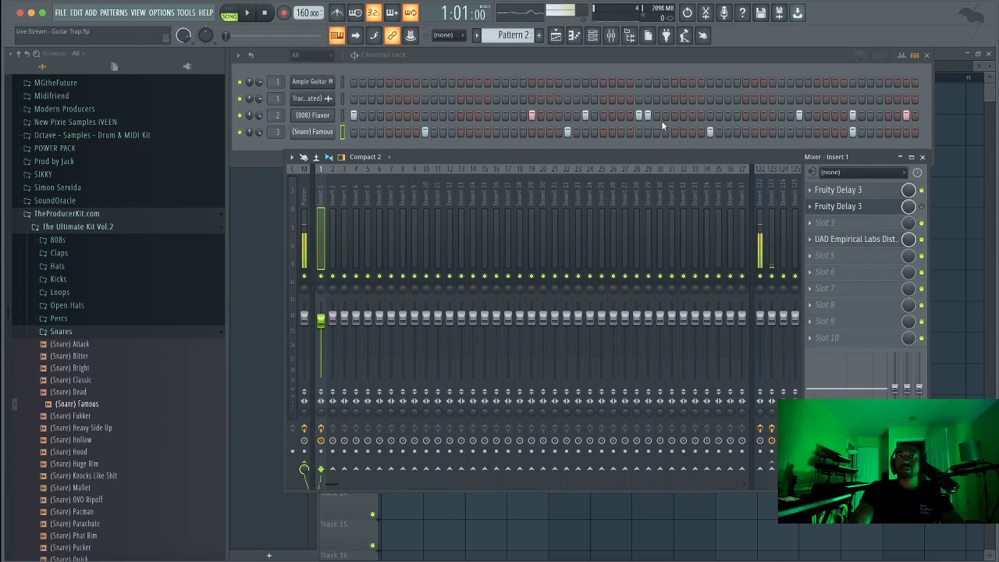
Switch the channel rack to Pattern 1 and start playing the song.
{"action": "left_click", "coordinate": [395, 57]}
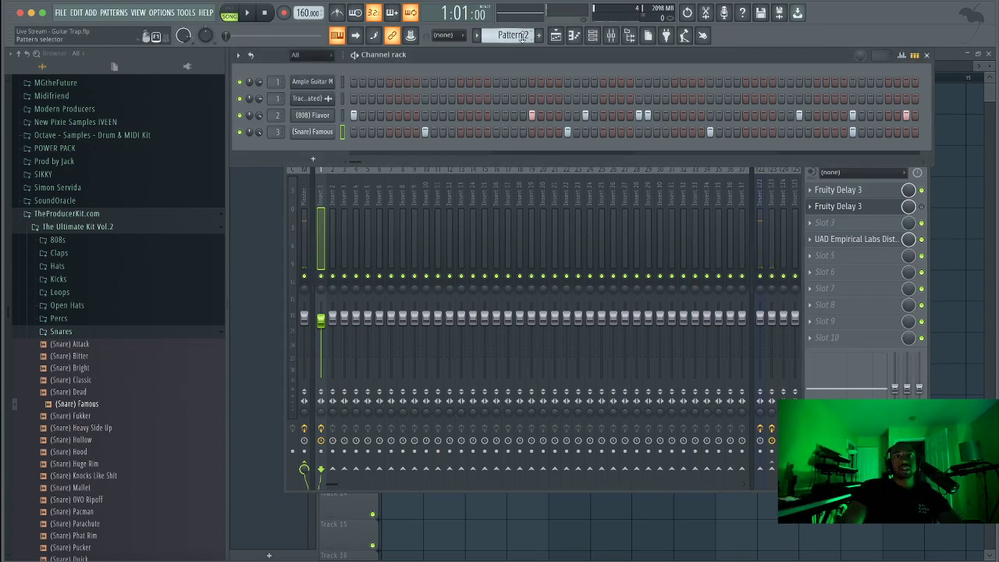
{"action": "scroll", "coordinate": [522, 35], "scroll_direction": "up", "scroll_amount": 1}
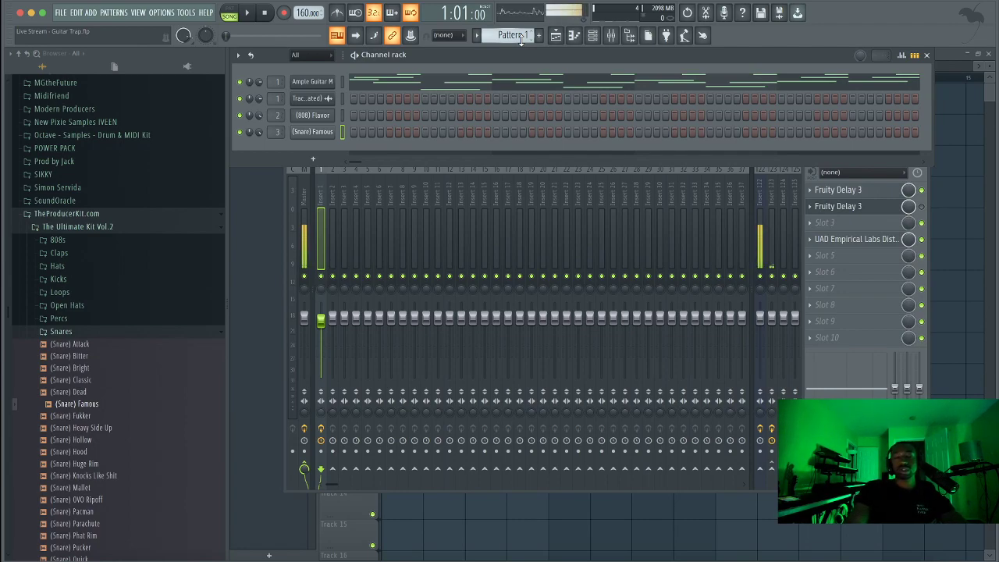
{"action": "key", "text": "space"}
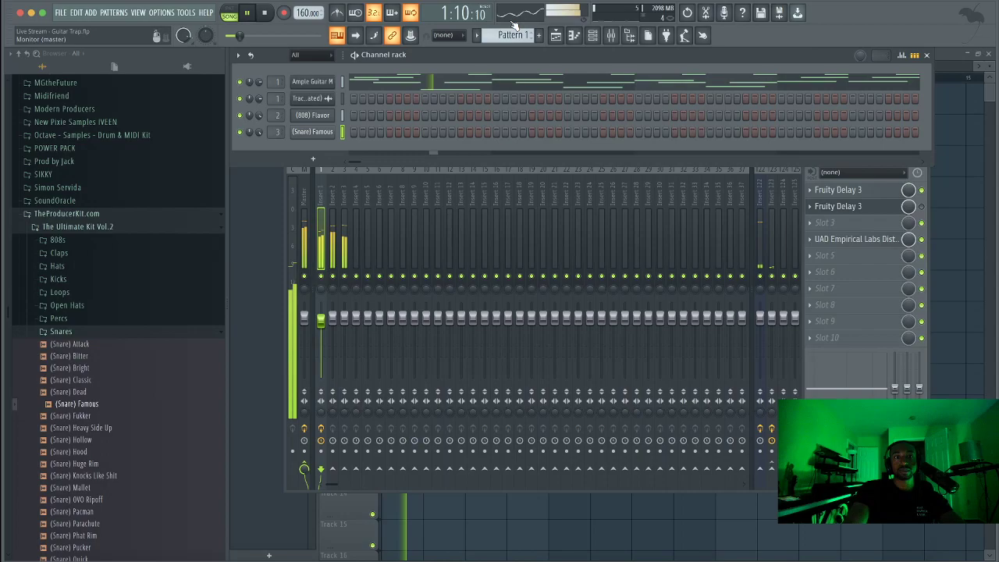
Set the attack of the Distressor on Insert 1 to 0, close the plugin and stop playback.
{"action": "left_click", "coordinate": [856, 239]}
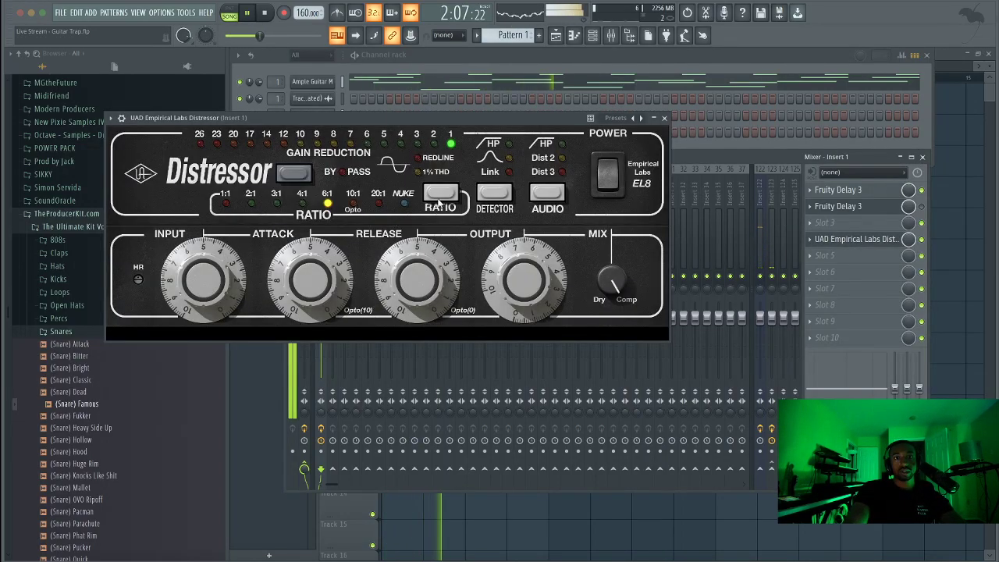
{"action": "left_click_drag", "start_coordinate": [310, 283], "coordinate": [312, 324]}
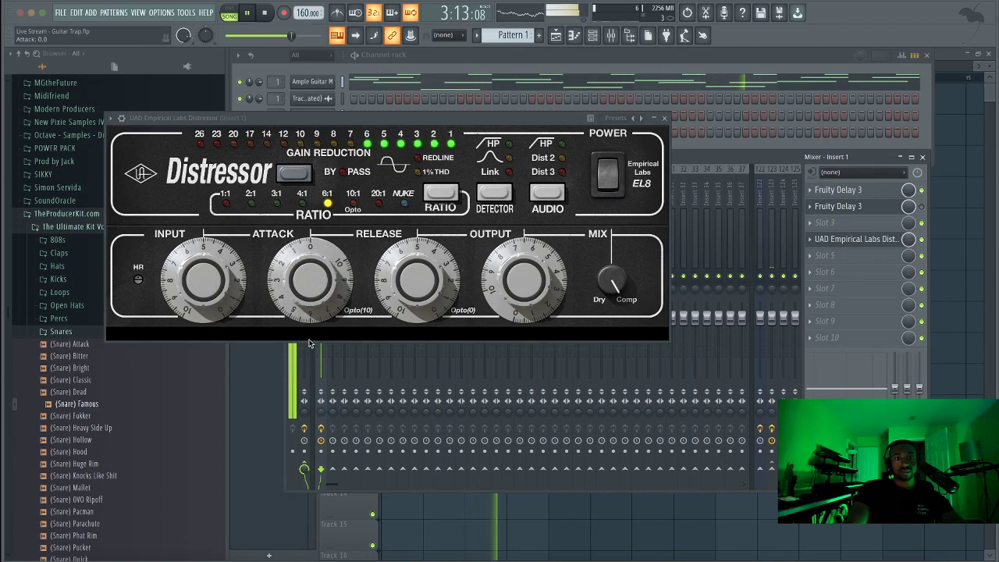
{"action": "left_click", "coordinate": [663, 118]}
{"action": "key", "text": "space"}
Lower the Insert 1 fader to 66% (-8.1 dB) and play the song to check the Distressor's gain reduction.
{"action": "left_click_drag", "start_coordinate": [320, 318], "coordinate": [320, 337]}
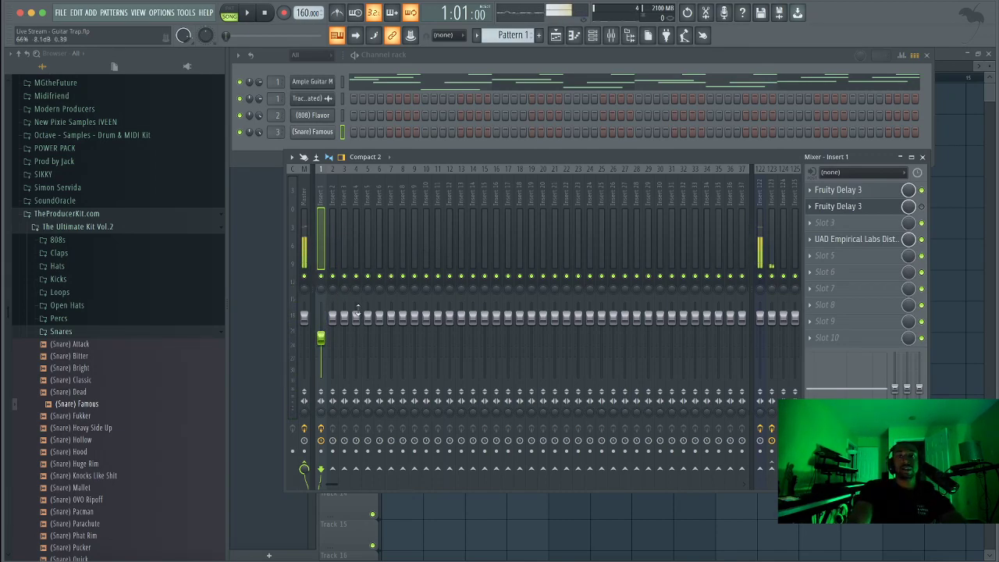
{"action": "key", "text": "space"}
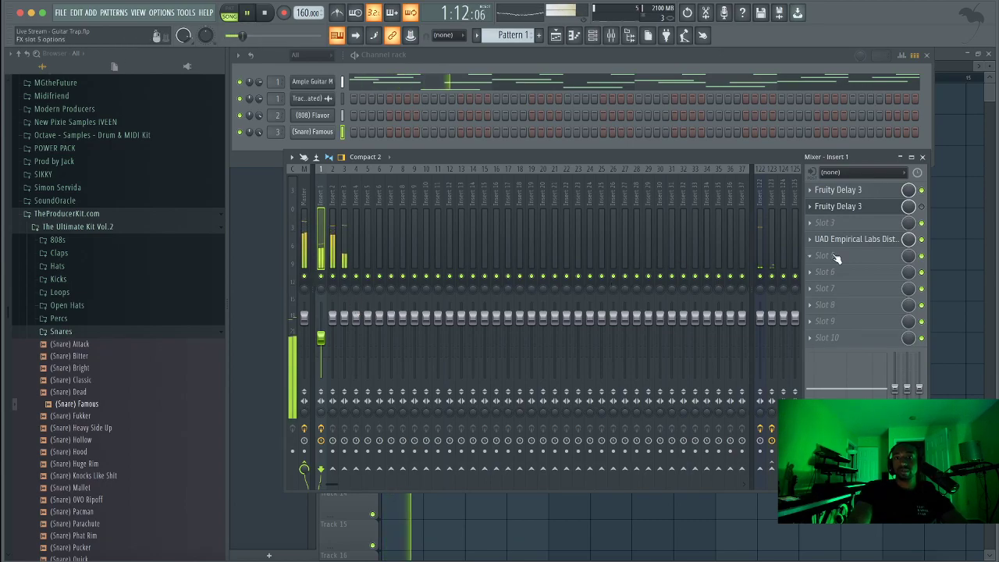
{"action": "left_click", "coordinate": [855, 240]}
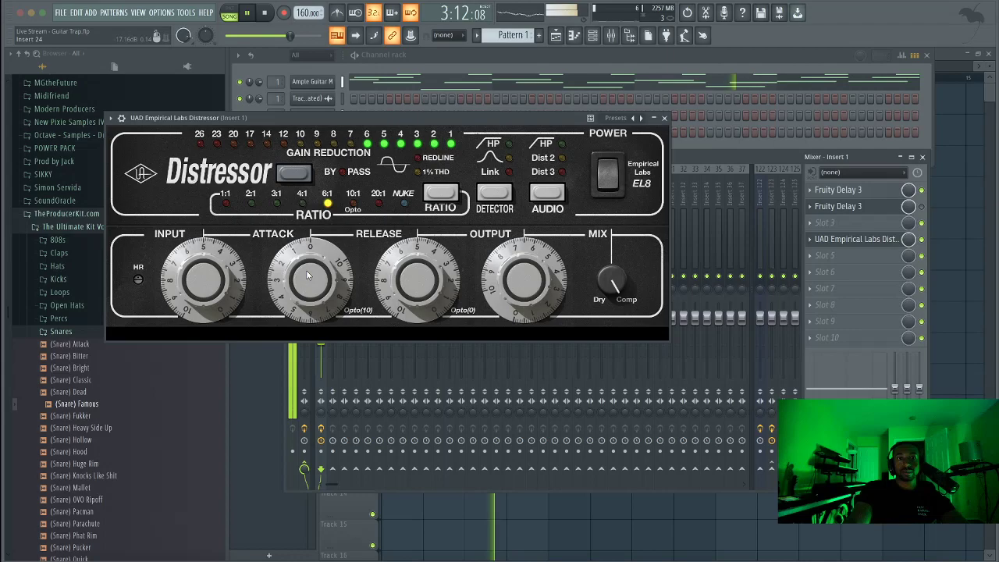
{"action": "left_click", "coordinate": [663, 119]}
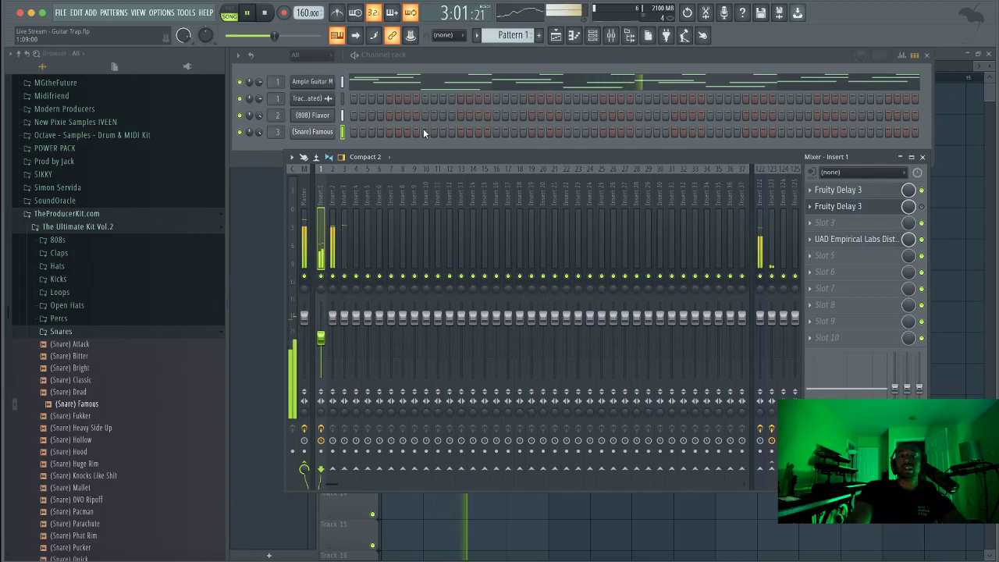
{"action": "key", "text": "space"}
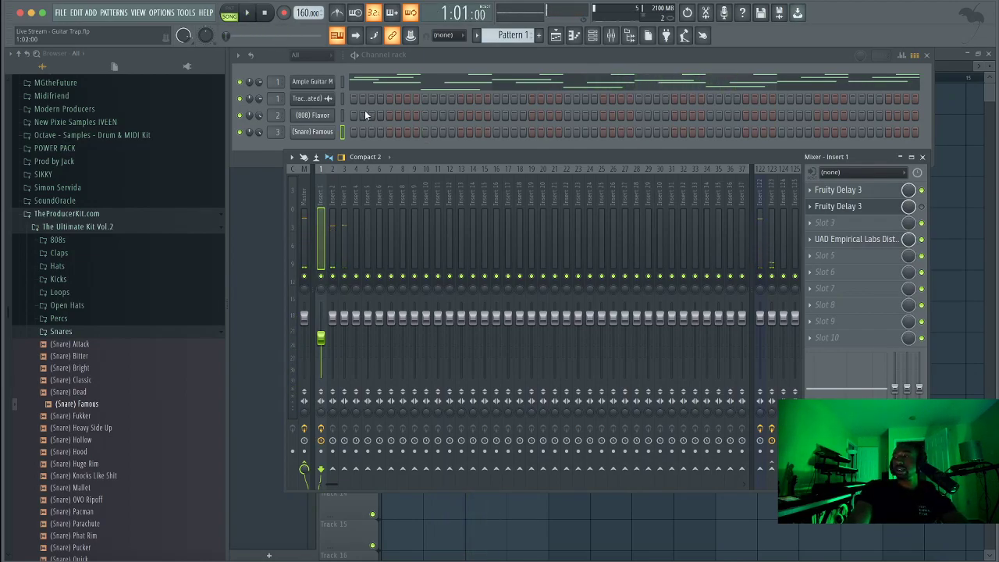
Save the project and select the (Snare) Famous channel and its mixer track, Insert 3.
{"action": "left_click", "coordinate": [340, 113]}
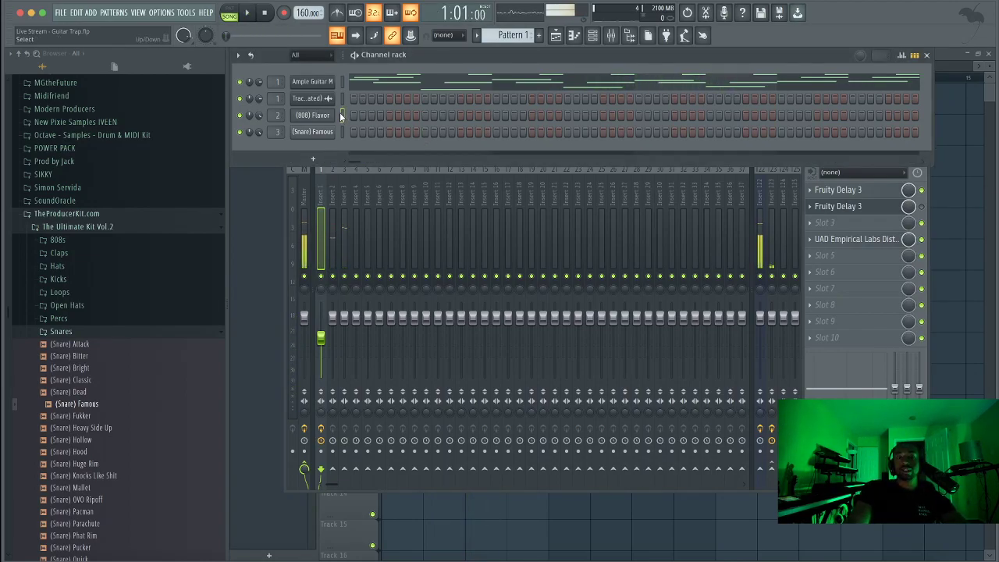
{"action": "key", "text": "ctrl+s"}
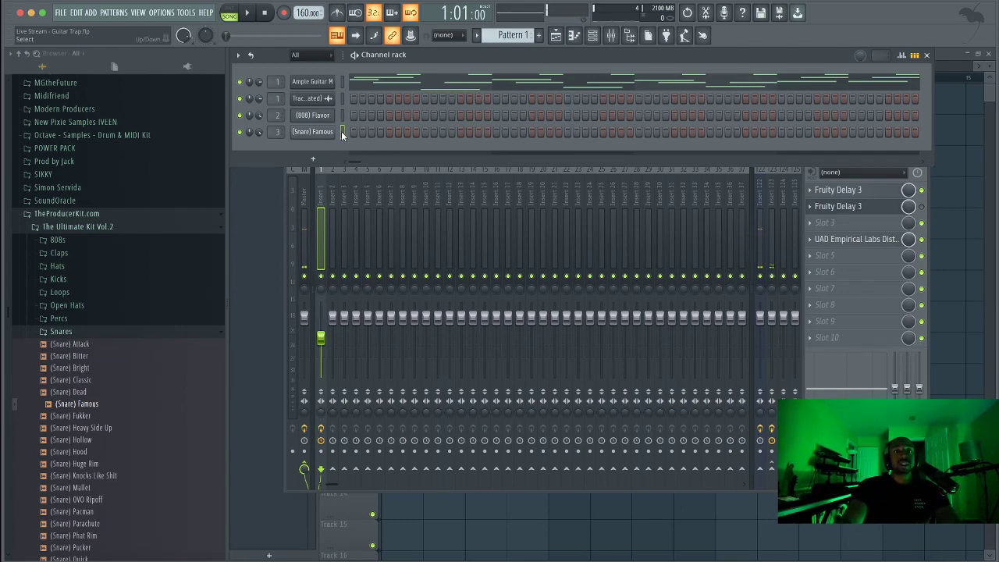
{"action": "left_click", "coordinate": [341, 131]}
{"action": "left_click", "coordinate": [340, 197]}
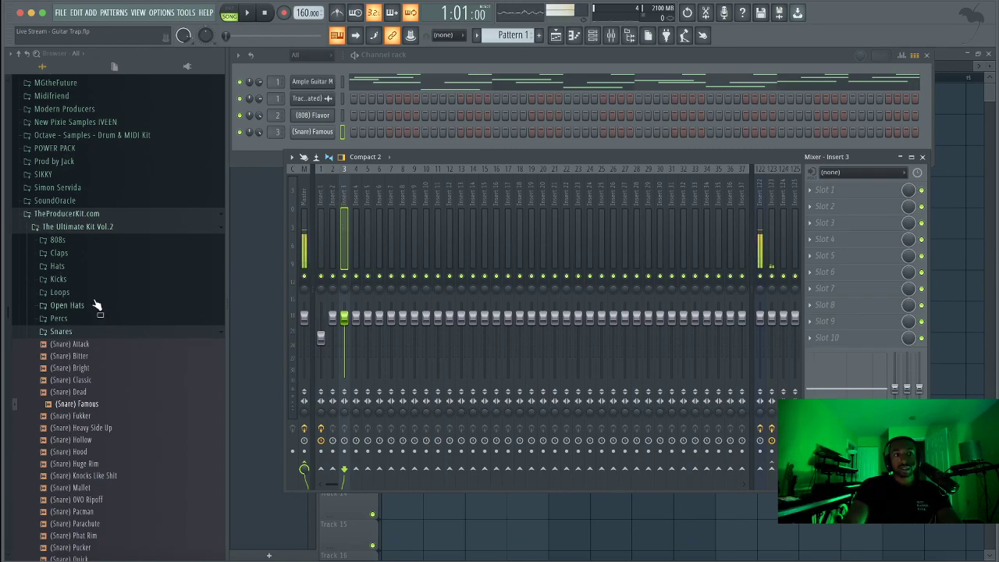
Open the Hats folder of The Ultimate Kit Vol.2 and preview the hat samples from (Hats) 8 Bits to (Hats) HipHop.
{"action": "left_click", "coordinate": [92, 269]}
{"action": "left_click", "coordinate": [78, 279]}
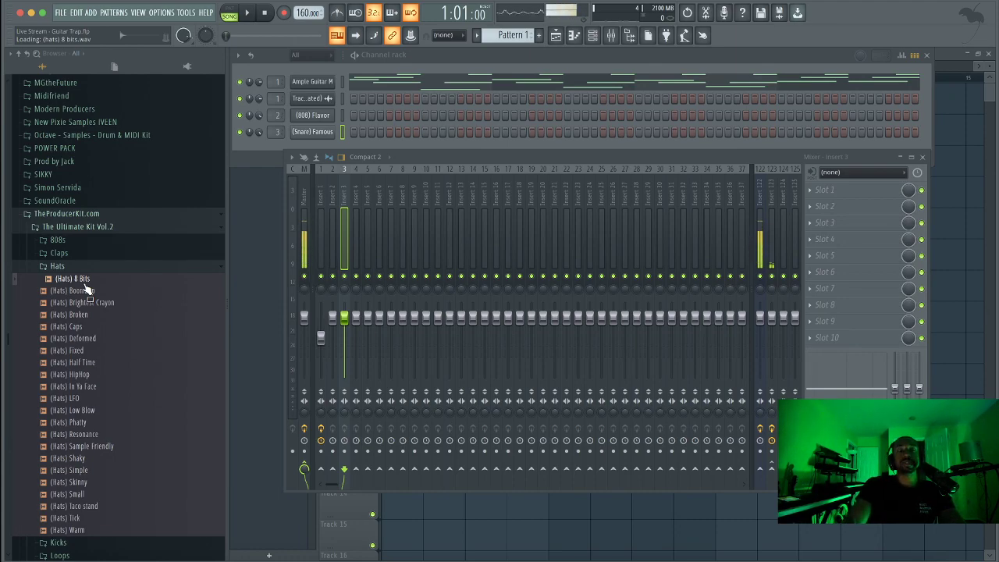
{"action": "right_click", "coordinate": [88, 289]}
{"action": "left_click", "coordinate": [78, 289]}
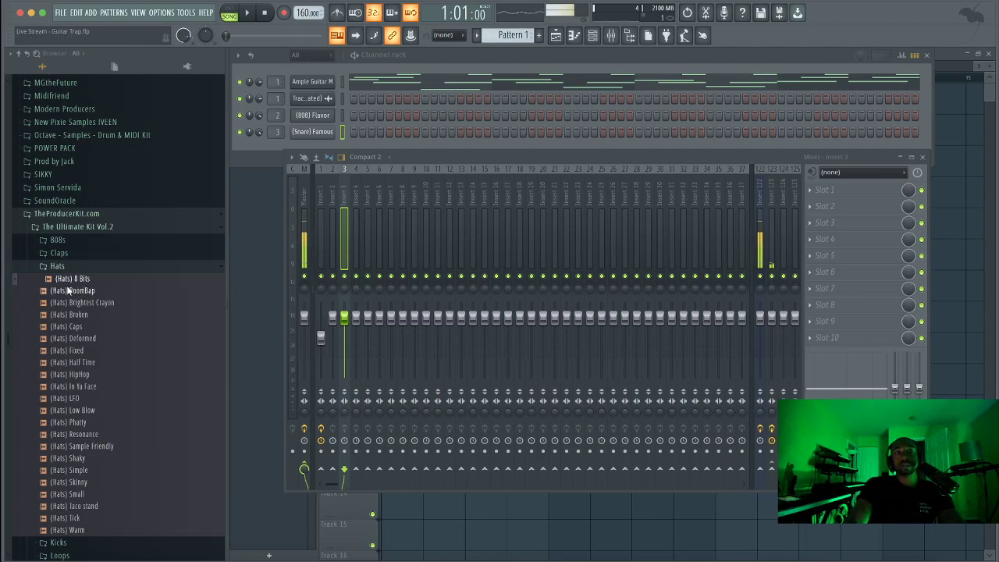
{"action": "left_click", "coordinate": [109, 303]}
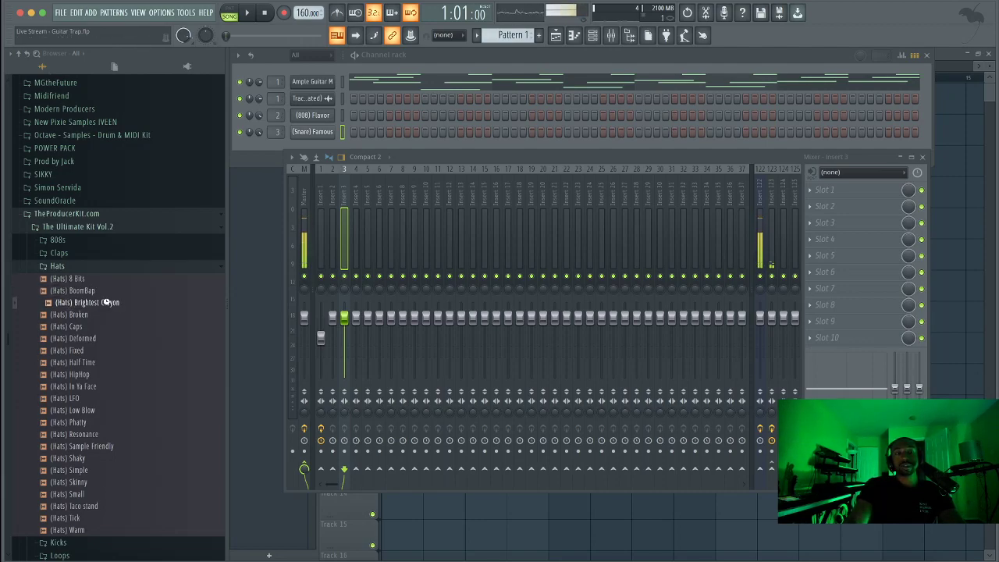
{"action": "left_click", "coordinate": [106, 316]}
{"action": "left_click", "coordinate": [106, 327]}
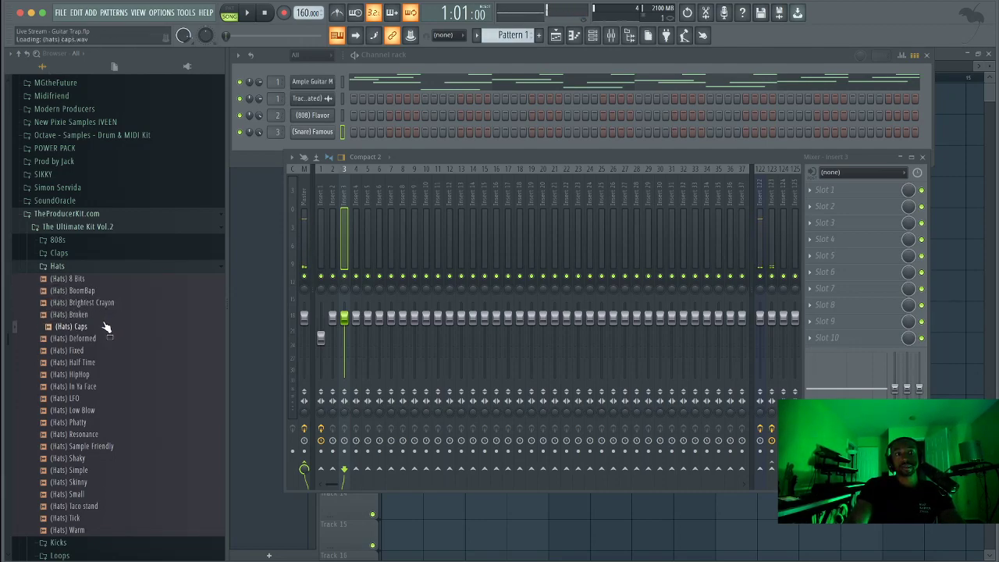
{"action": "left_click", "coordinate": [103, 337]}
{"action": "left_click", "coordinate": [101, 351]}
{"action": "left_click", "coordinate": [100, 362]}
{"action": "left_click", "coordinate": [101, 351]}
{"action": "left_click", "coordinate": [97, 373]}
{"action": "left_click", "coordinate": [97, 362]}
{"action": "left_click", "coordinate": [99, 350]}
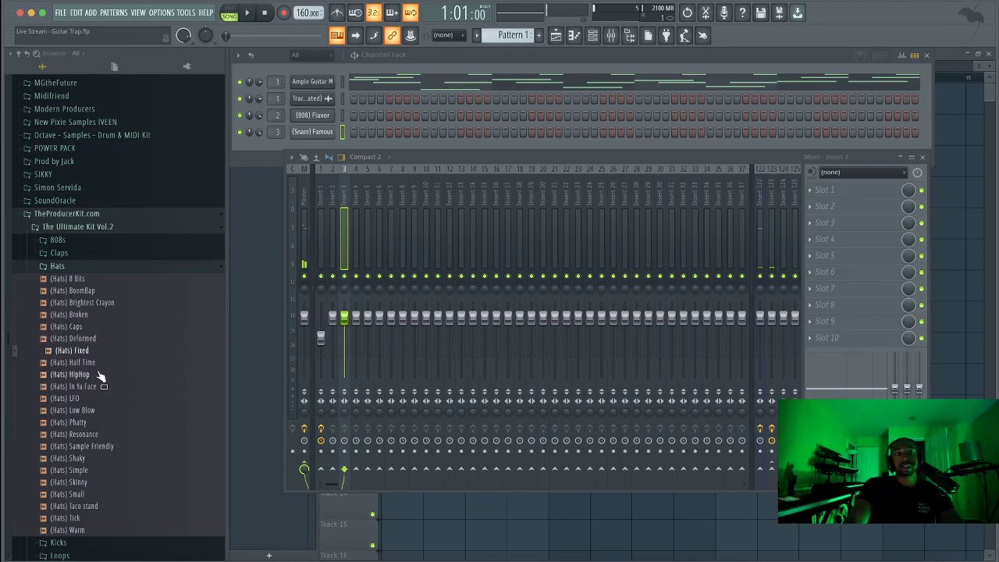
{"action": "left_click", "coordinate": [98, 374]}
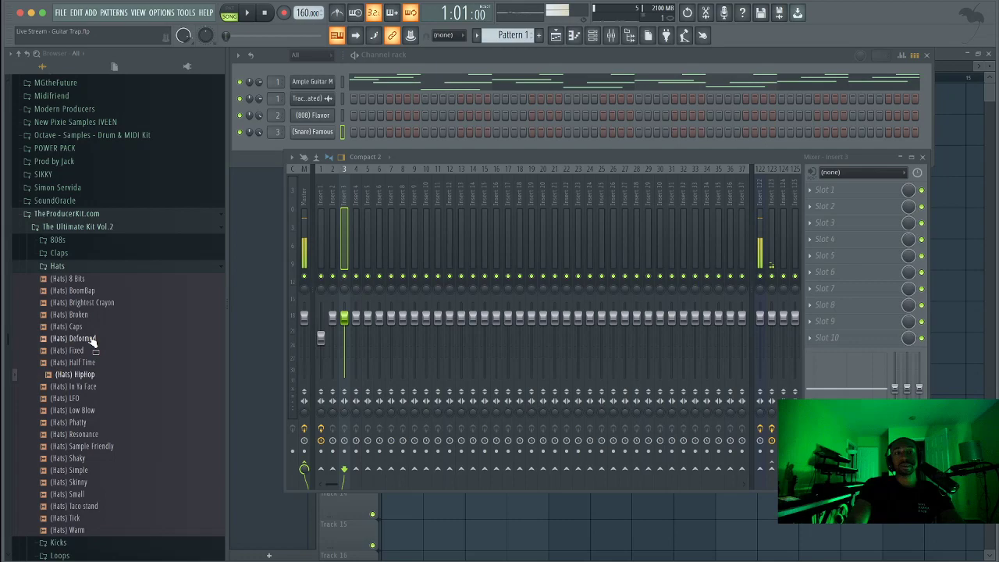
{"action": "left_click", "coordinate": [92, 351]}
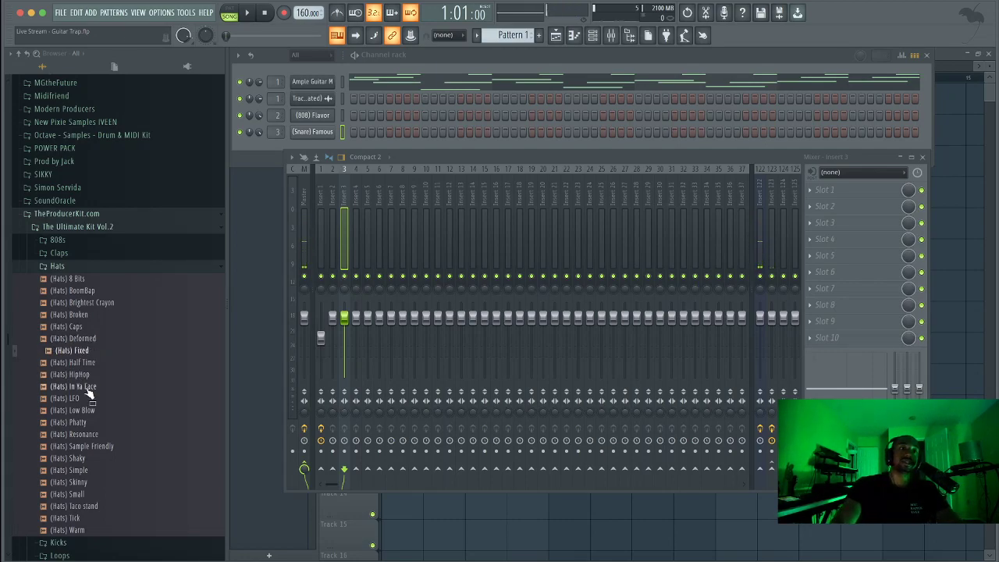
Load (Hats) In Ya Face into a new channel, enable Normalize and route it to mixer Insert 4.
{"action": "left_click", "coordinate": [90, 387]}
{"action": "right_click", "coordinate": [92, 391]}
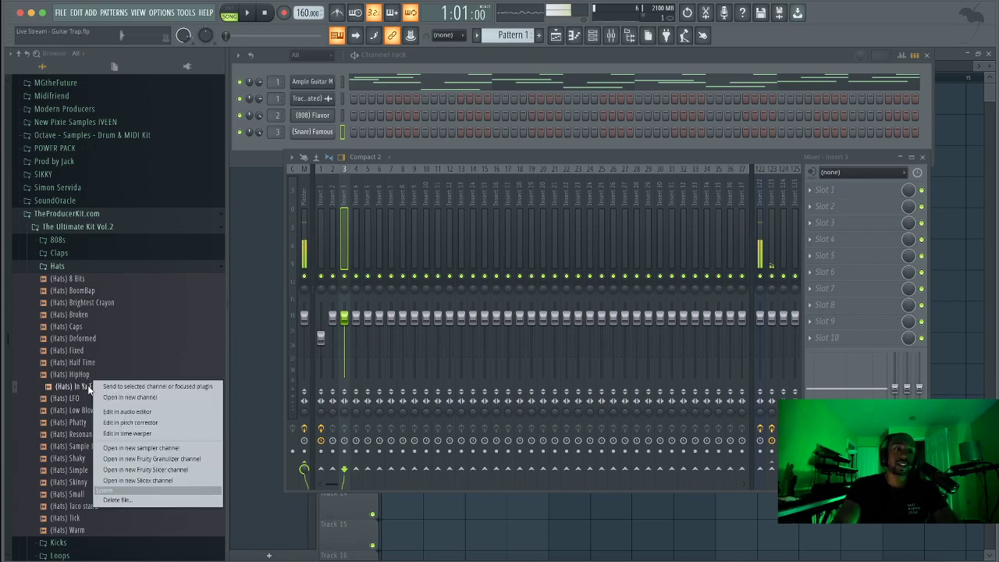
{"action": "left_click", "coordinate": [117, 390]}
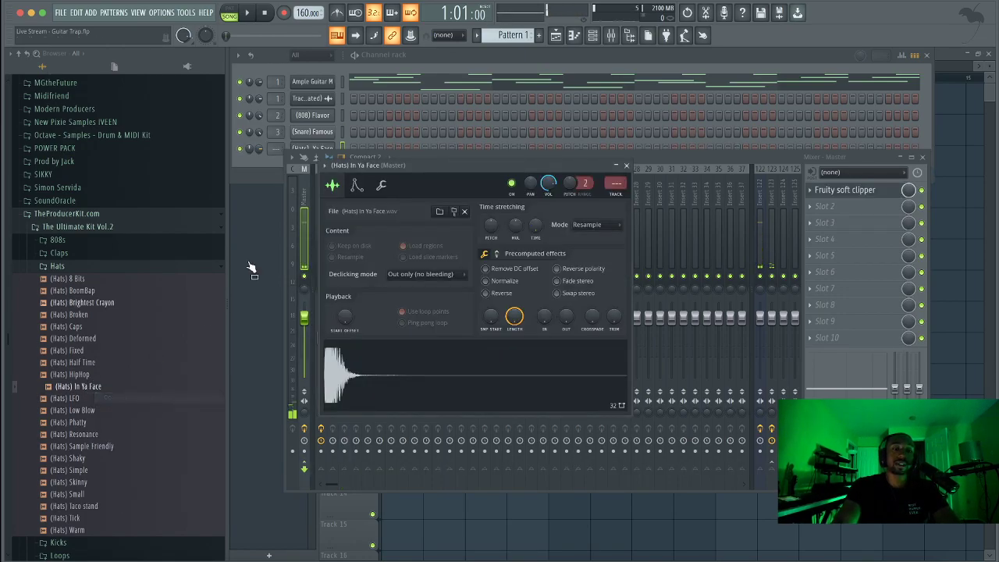
{"action": "left_click", "coordinate": [507, 280]}
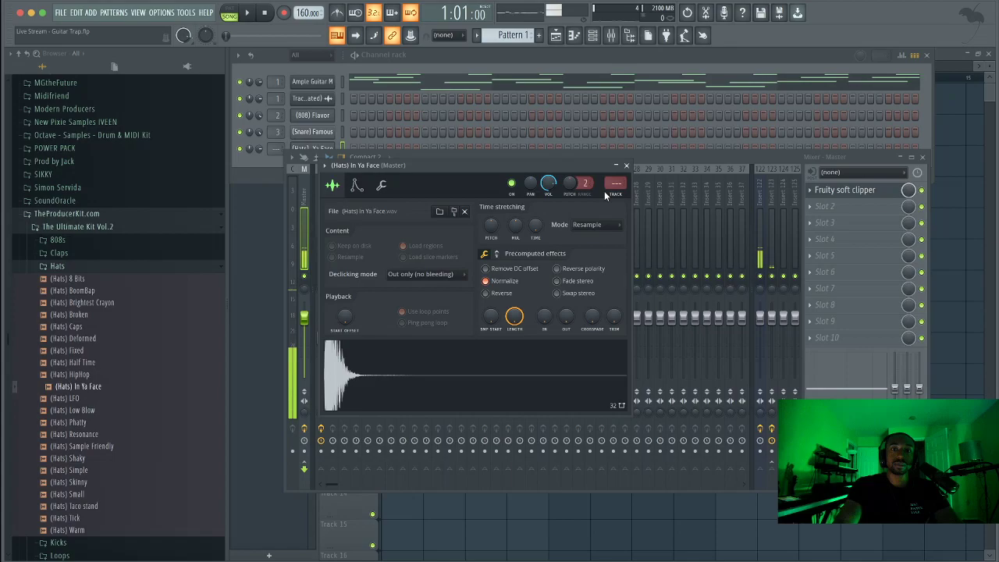
{"action": "key", "text": "ctrl+l"}
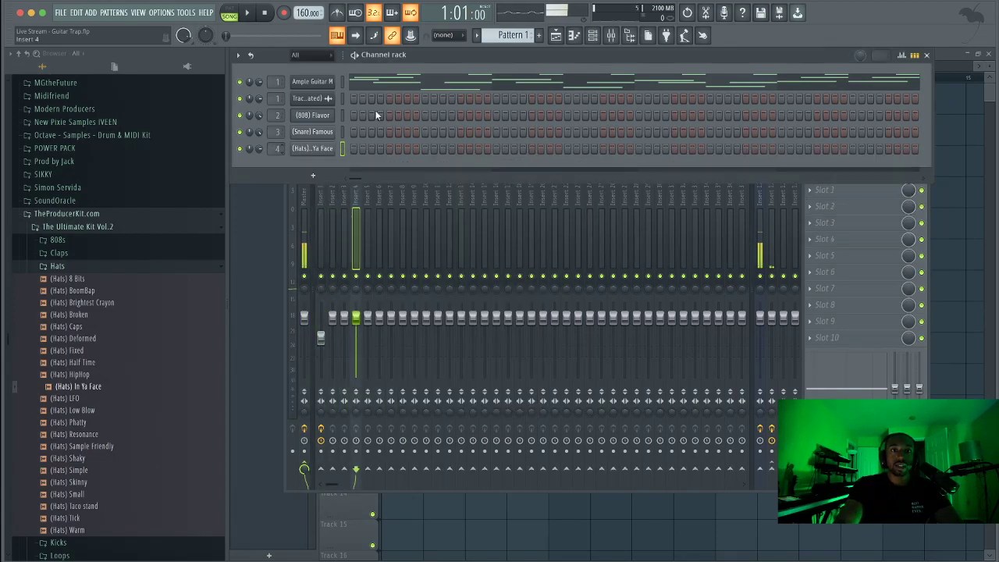
Play back the song briefly, stop it and view the effect slots of mixer Insert 122.
{"action": "left_click", "coordinate": [249, 14]}
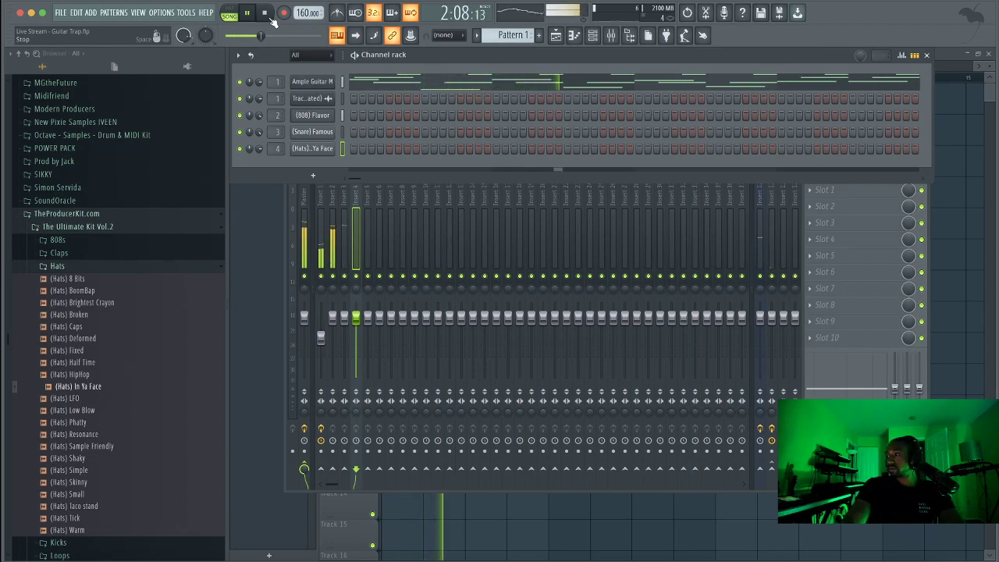
{"action": "left_click", "coordinate": [266, 14]}
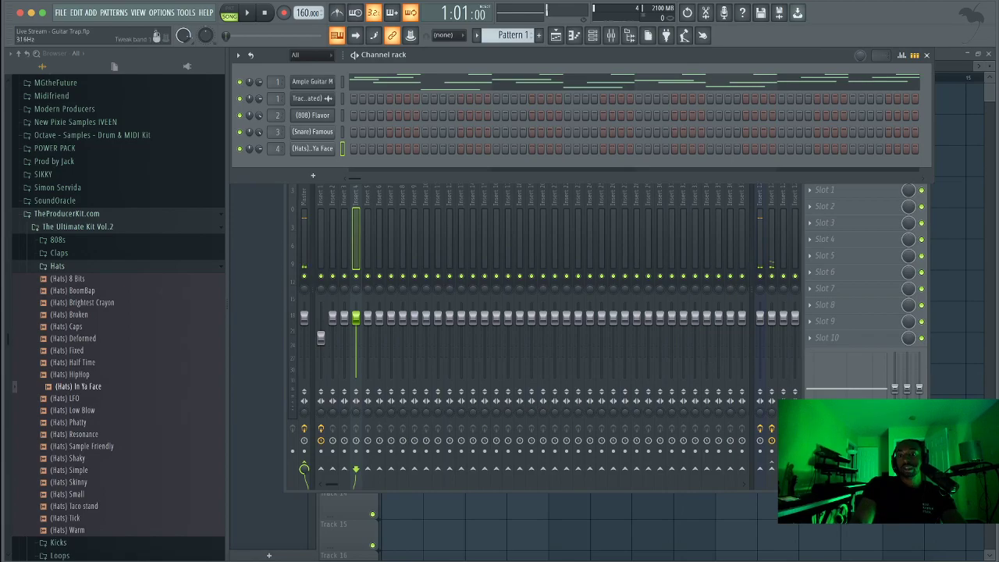
{"action": "left_click", "coordinate": [830, 234]}
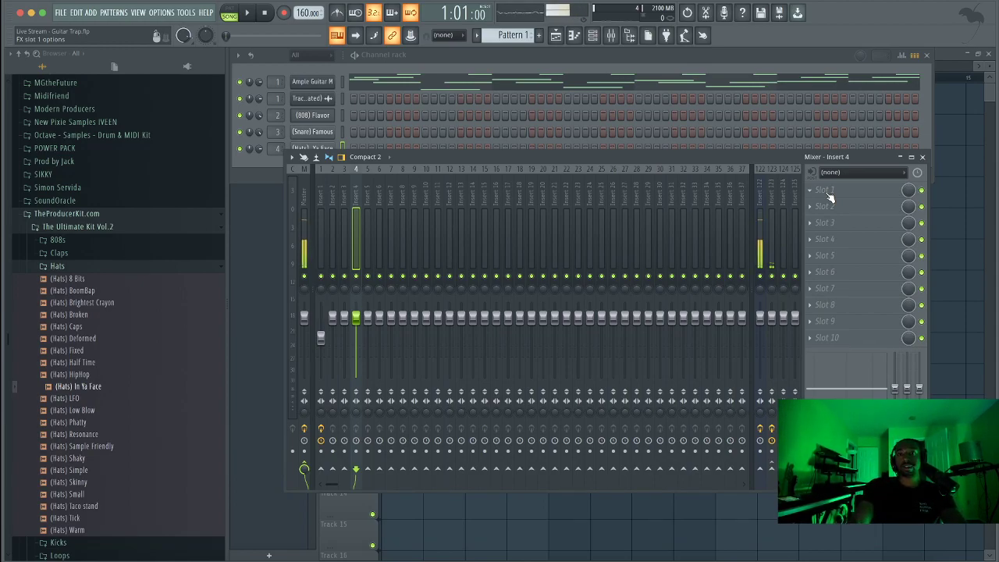
{"action": "left_click", "coordinate": [764, 196]}
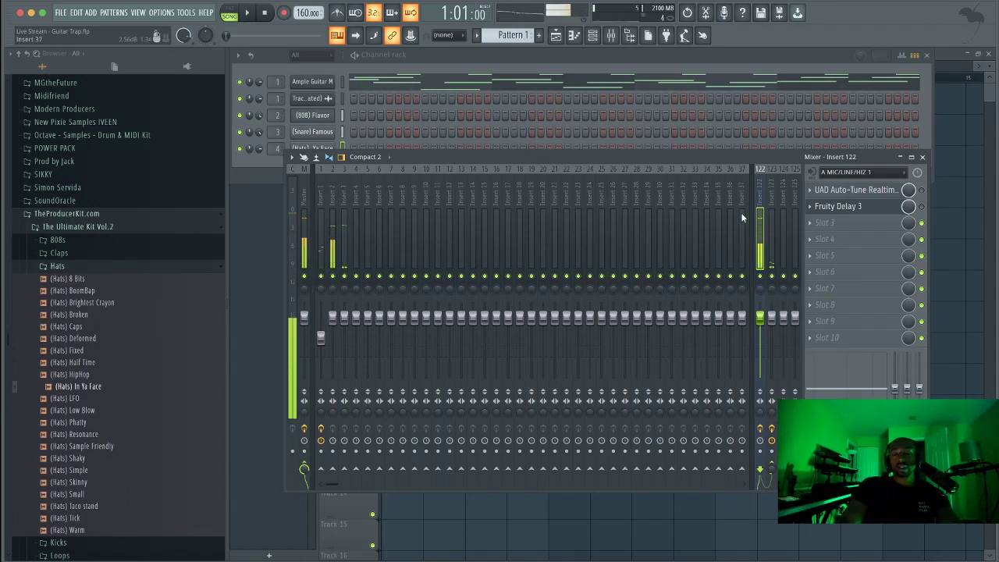
Play back the song briefly in the playlist, stop it and bring up the channel rack.
{"action": "key", "text": "F9"}
{"action": "key", "text": "F6"}
{"action": "key", "text": "space"}
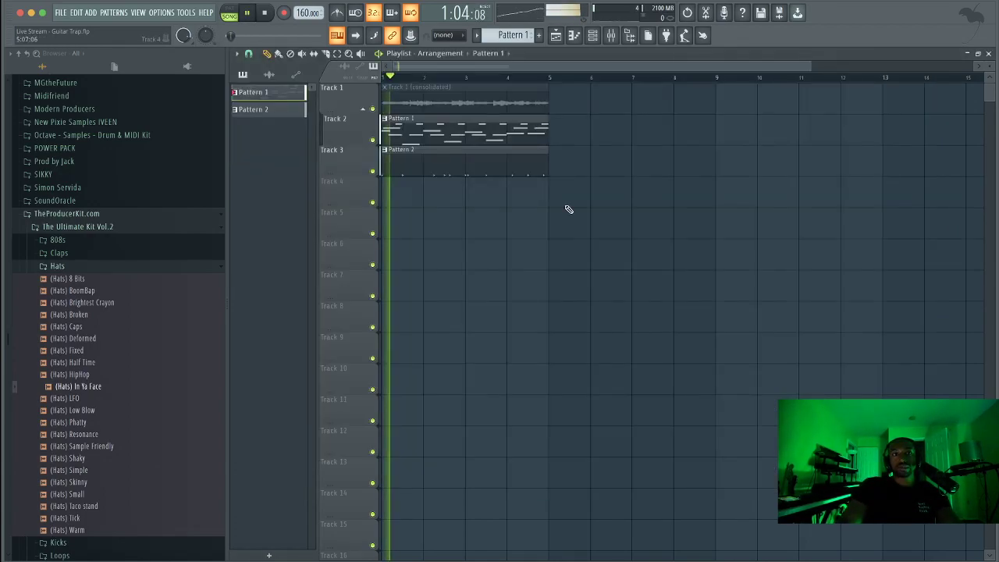
{"action": "left_click", "coordinate": [593, 35]}
{"action": "key", "text": "space"}
Try replacing the Ample Guitar M channel's instrument with Ample Guitar SC and close the plugin window.
{"action": "right_click", "coordinate": [332, 81]}
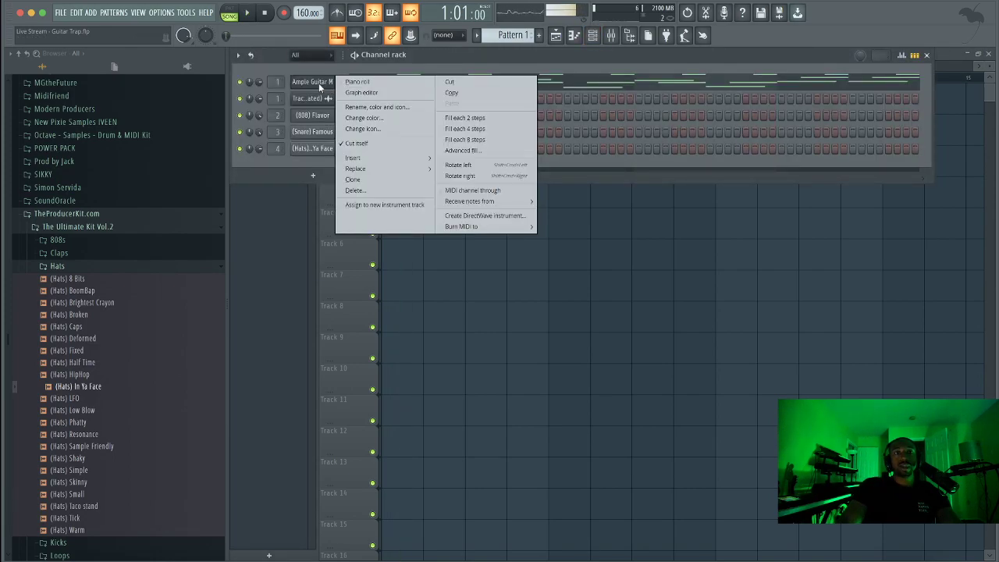
{"action": "mouse_move", "coordinate": [380, 170]}
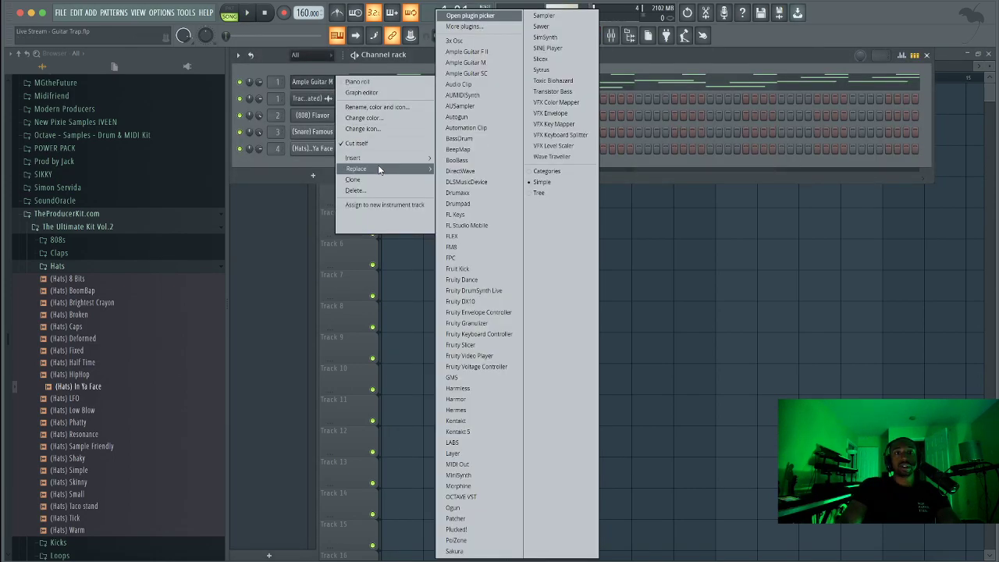
{"action": "left_click", "coordinate": [475, 72]}
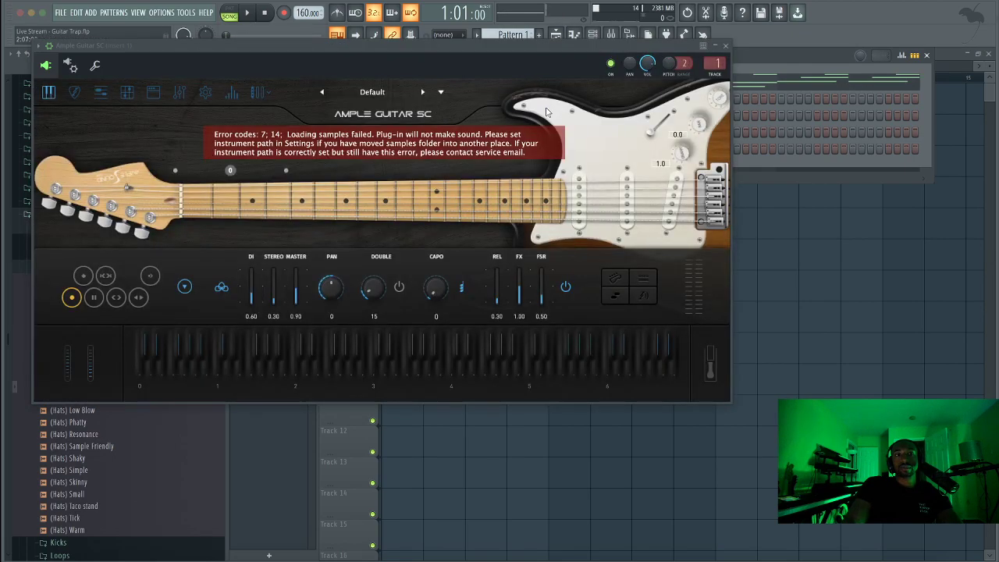
{"action": "left_click", "coordinate": [725, 46]}
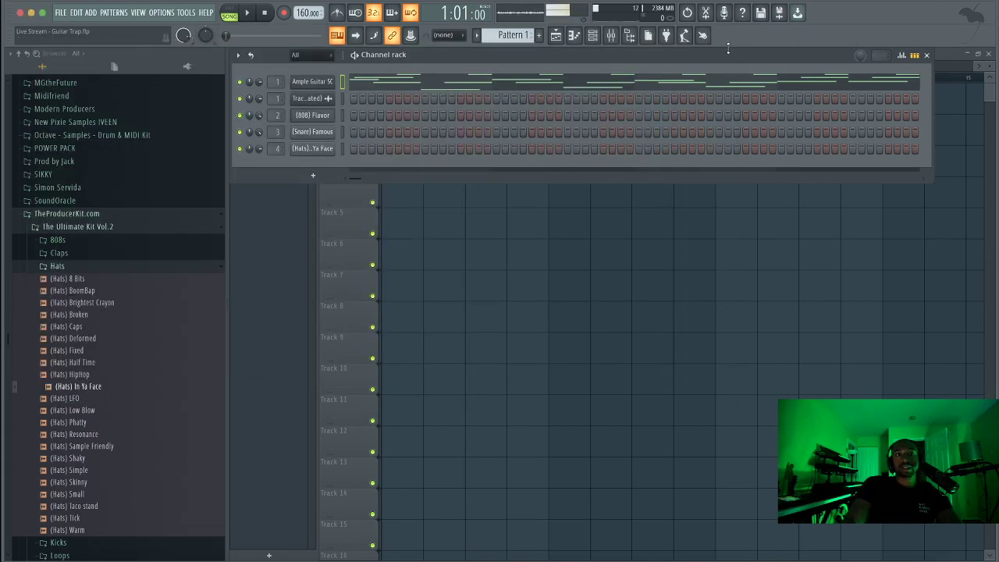
Try replacing the guitar channel's instrument with Ample Guitar F II, dismiss its message and close the plugin window.
{"action": "right_click", "coordinate": [316, 86]}
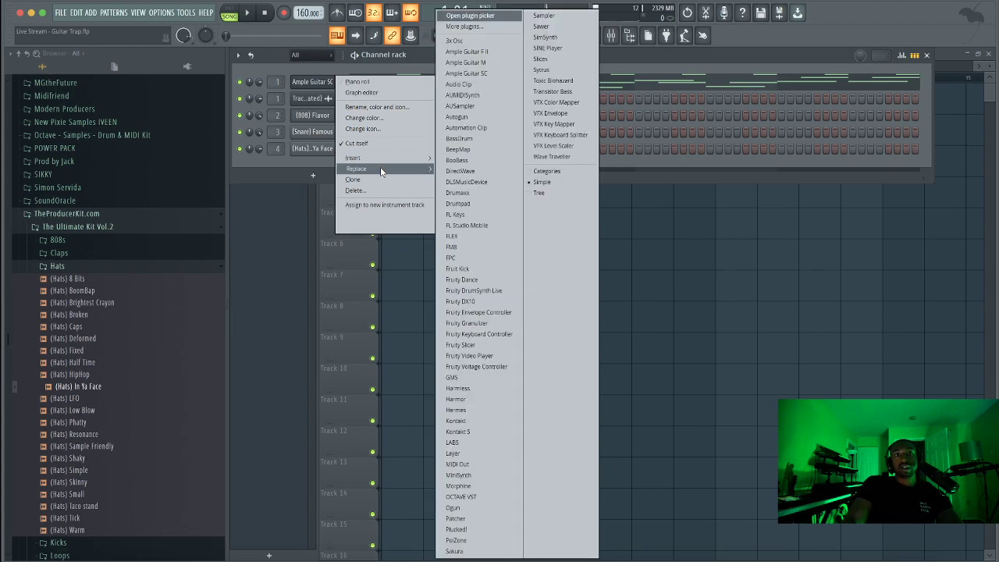
{"action": "left_click", "coordinate": [490, 52]}
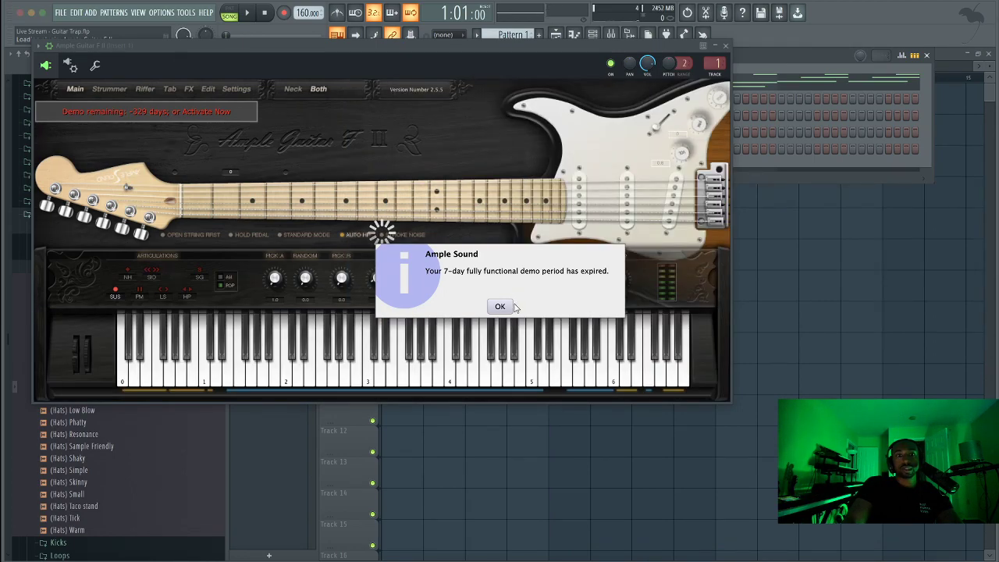
{"action": "left_click", "coordinate": [501, 307]}
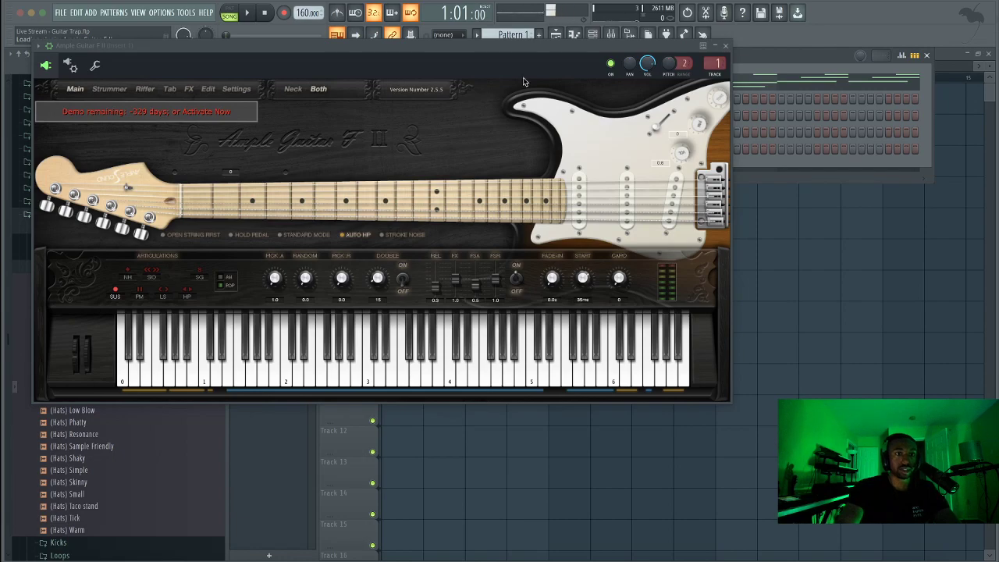
{"action": "left_click", "coordinate": [725, 45]}
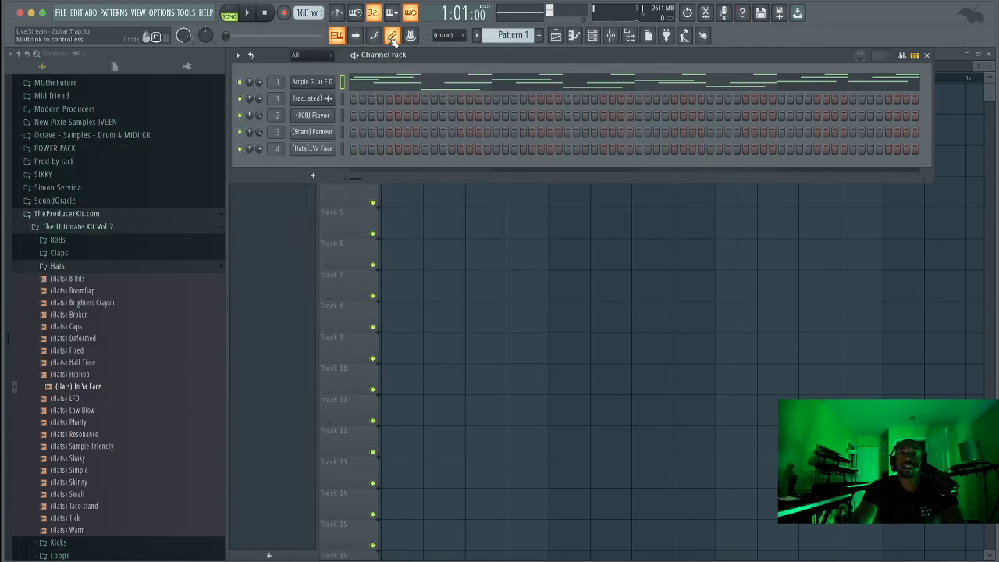
Replace the guitar channel's instrument with Ample Guitar M and close the plugin window.
{"action": "right_click", "coordinate": [334, 80]}
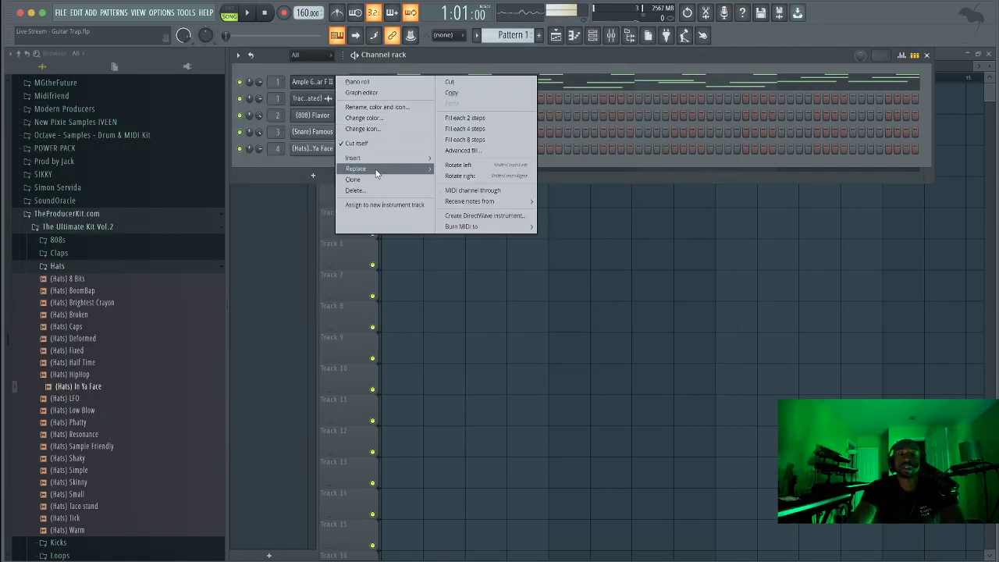
{"action": "mouse_move", "coordinate": [376, 173]}
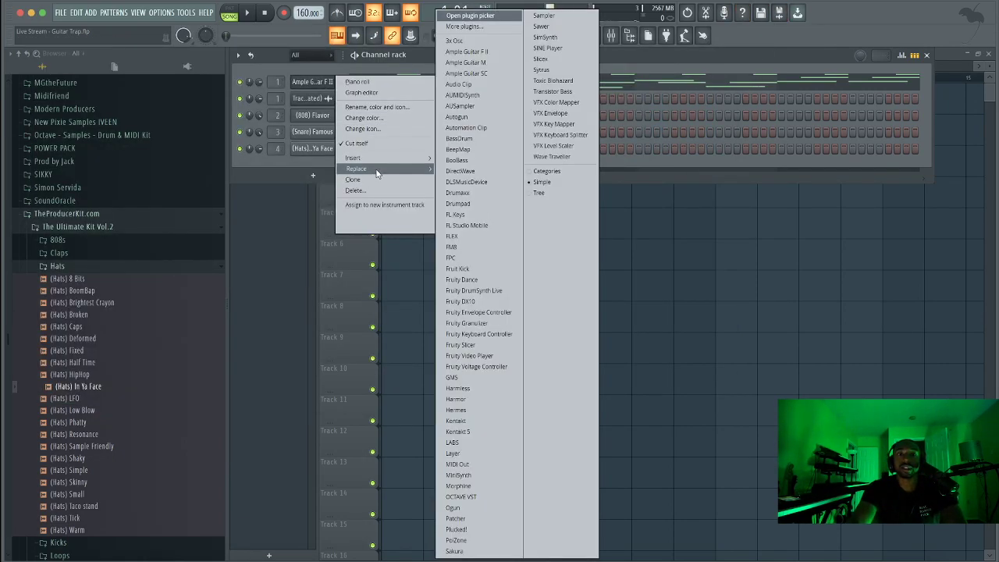
{"action": "left_click", "coordinate": [491, 63]}
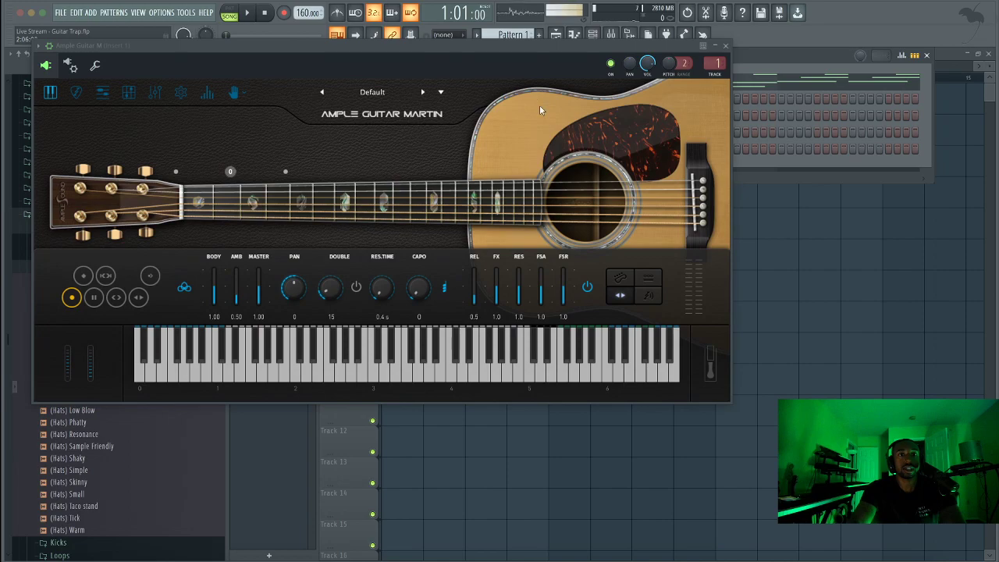
{"action": "left_click", "coordinate": [727, 47]}
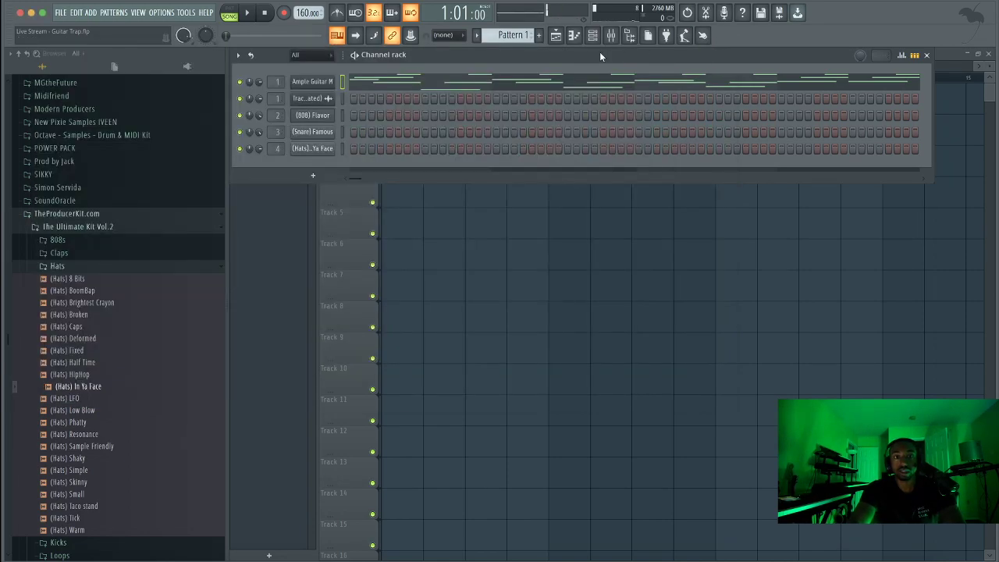
Add a C#5 note at the end of bar 4 in the Ample Guitar M piano roll while the song plays.
{"action": "key", "text": "space"}
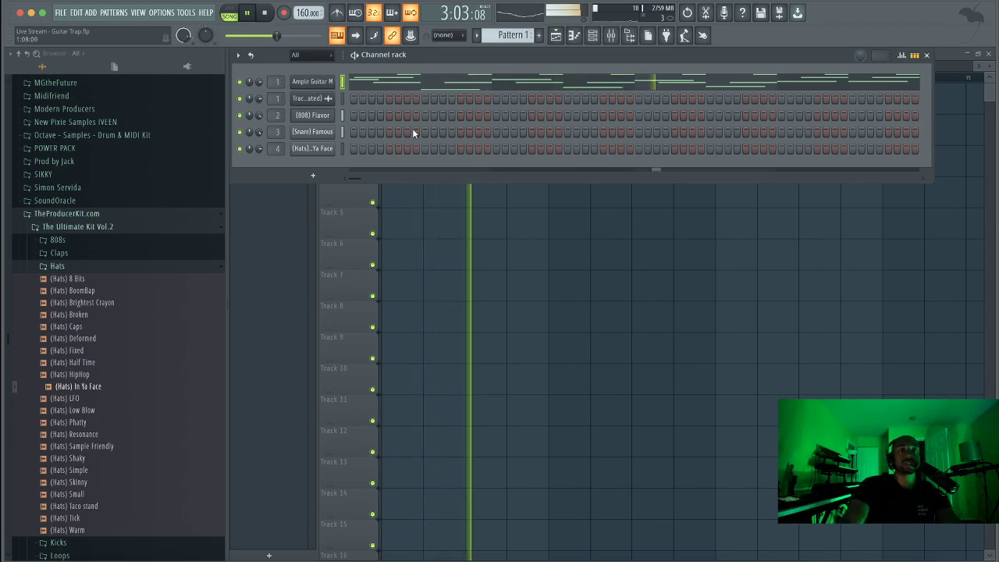
{"action": "left_click", "coordinate": [593, 37]}
{"action": "left_click", "coordinate": [595, 39]}
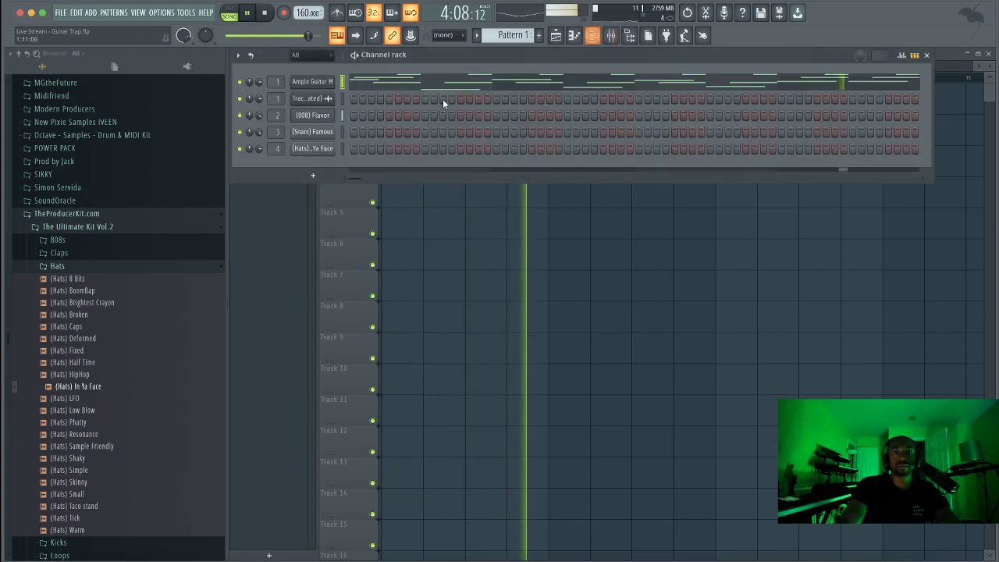
{"action": "left_click", "coordinate": [536, 86]}
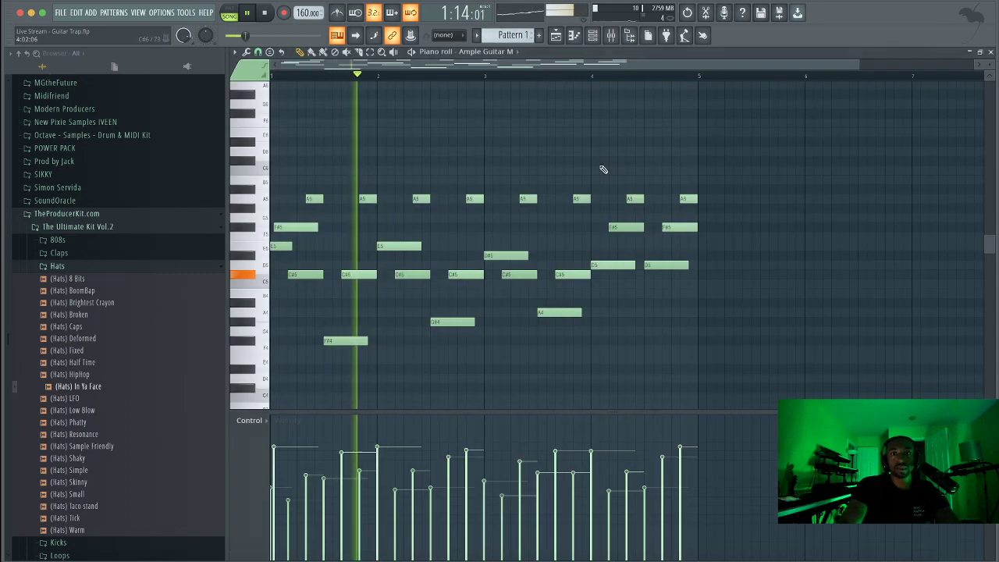
{"action": "left_click_drag", "start_coordinate": [681, 294], "coordinate": [697, 277]}
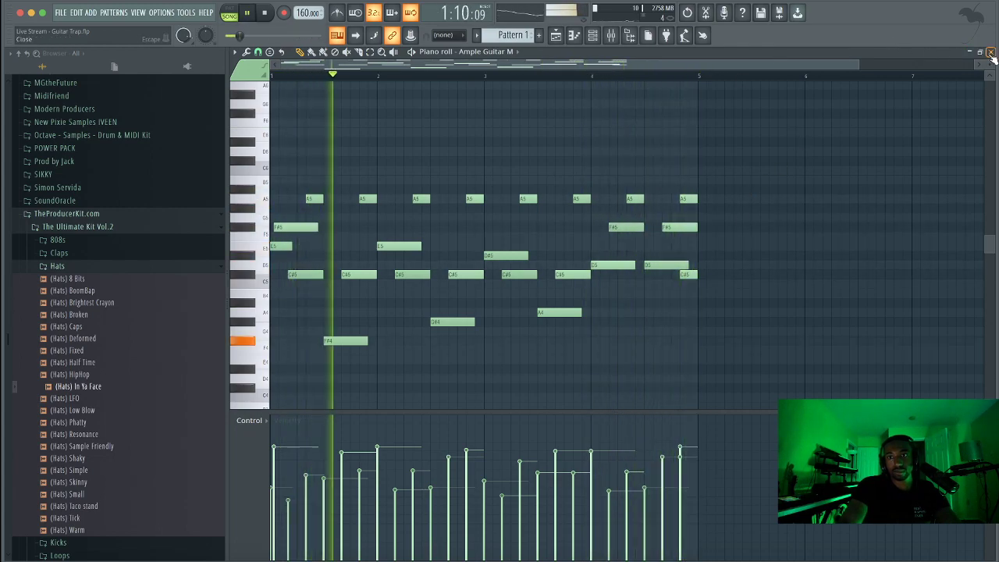
{"action": "left_click", "coordinate": [968, 52]}
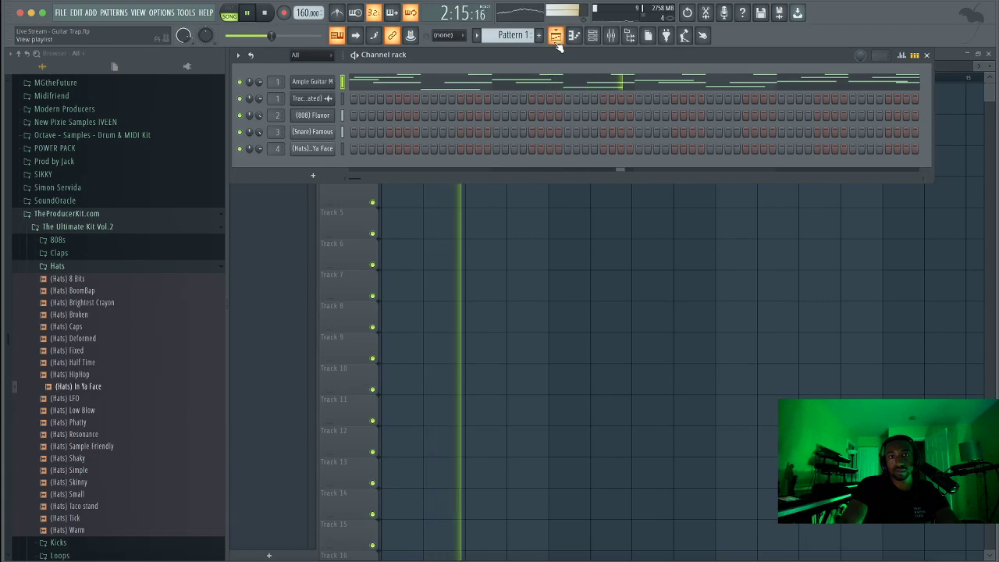
Stop playback, consolidate playlist Track 2 from track start into a WAV audio clip and save the project.
{"action": "key", "text": "F6"}
{"action": "key", "text": "space"}
{"action": "right_click", "coordinate": [365, 134]}
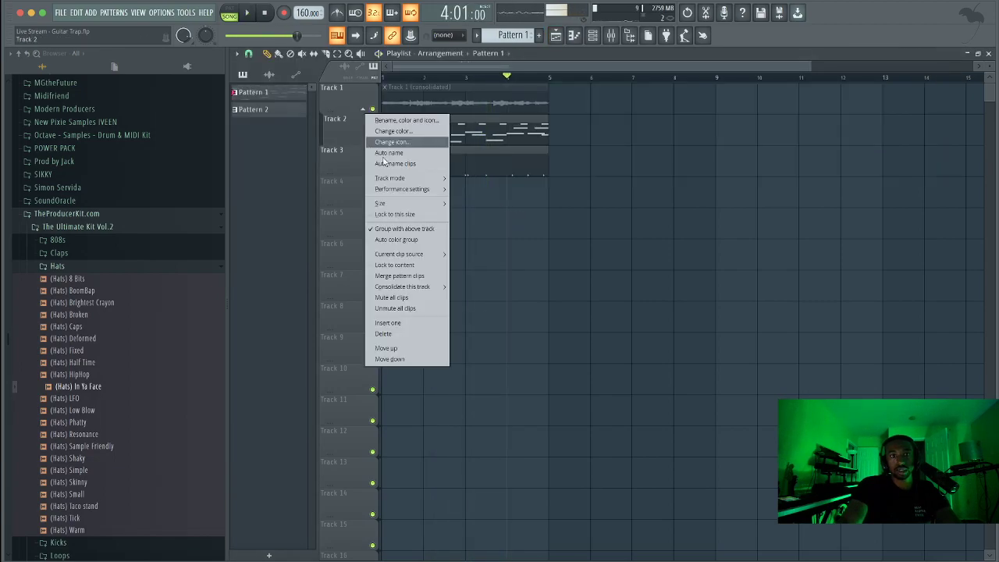
{"action": "mouse_move", "coordinate": [413, 286]}
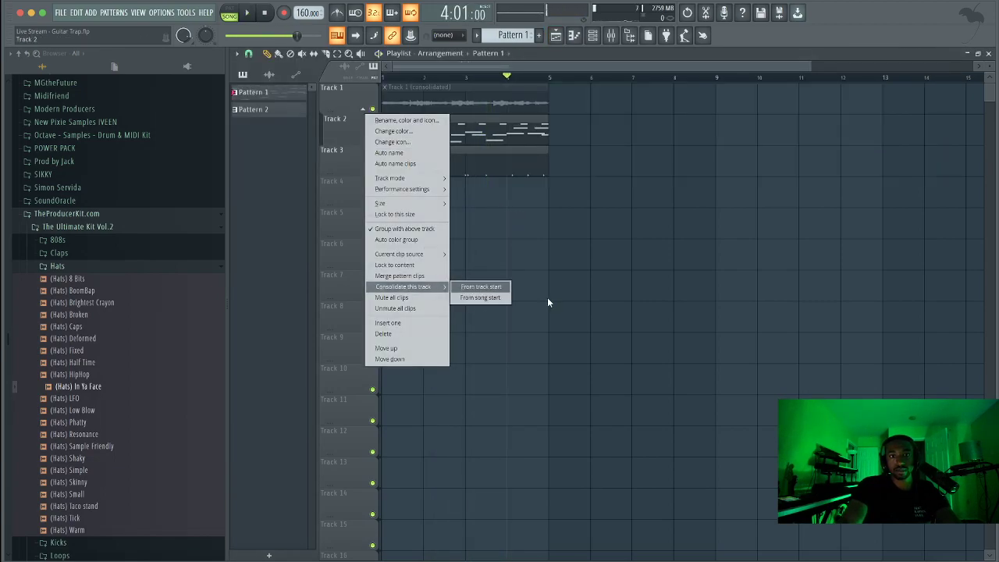
{"action": "left_click", "coordinate": [491, 286]}
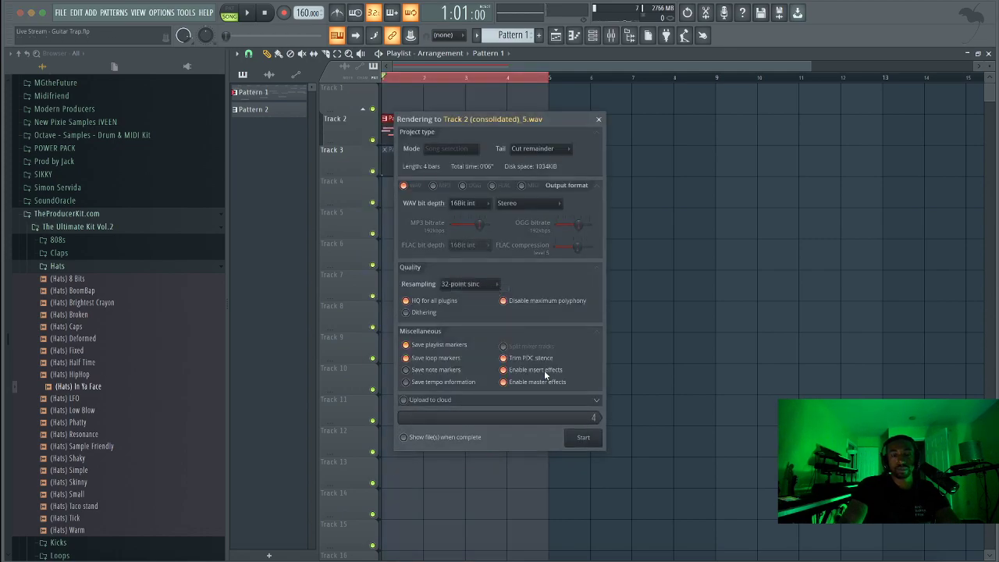
{"action": "left_click", "coordinate": [584, 438]}
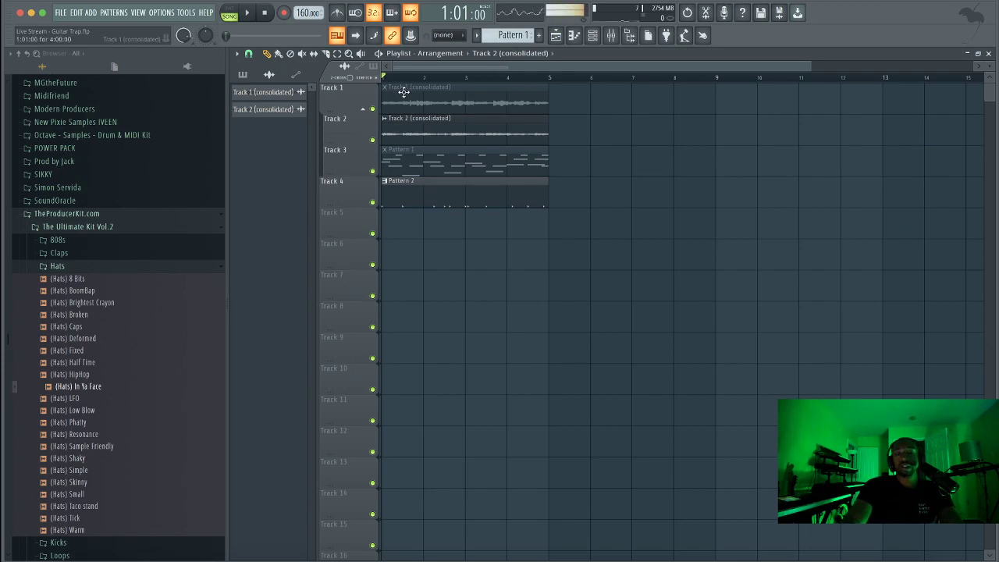
{"action": "key", "text": "ctrl+s"}
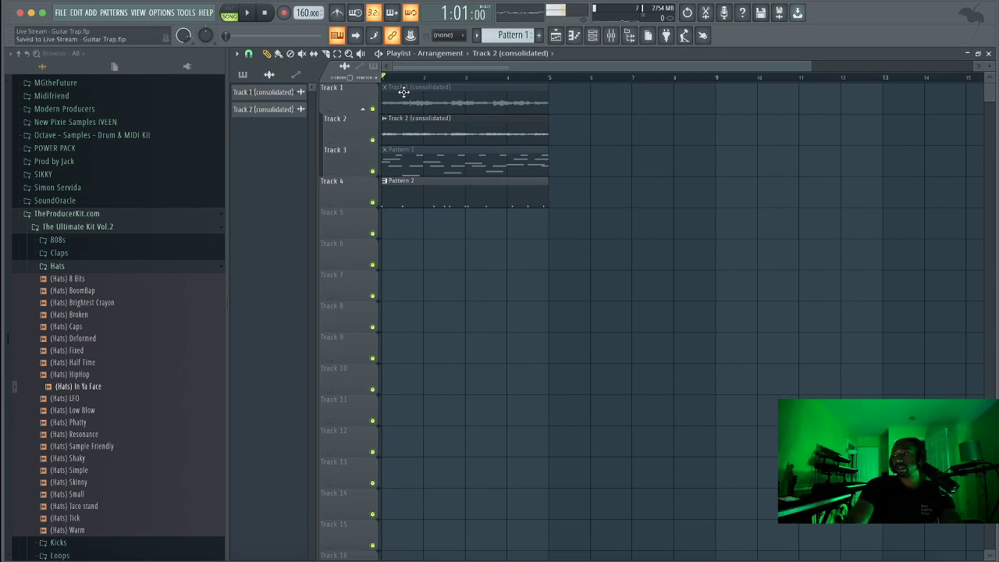
Delete the muted Track 1 (consolidated) and Pattern 1 clips from the playlist and save the project.
{"action": "right_click", "coordinate": [444, 96]}
{"action": "right_click", "coordinate": [435, 170]}
{"action": "key", "text": "ctrl+s"}
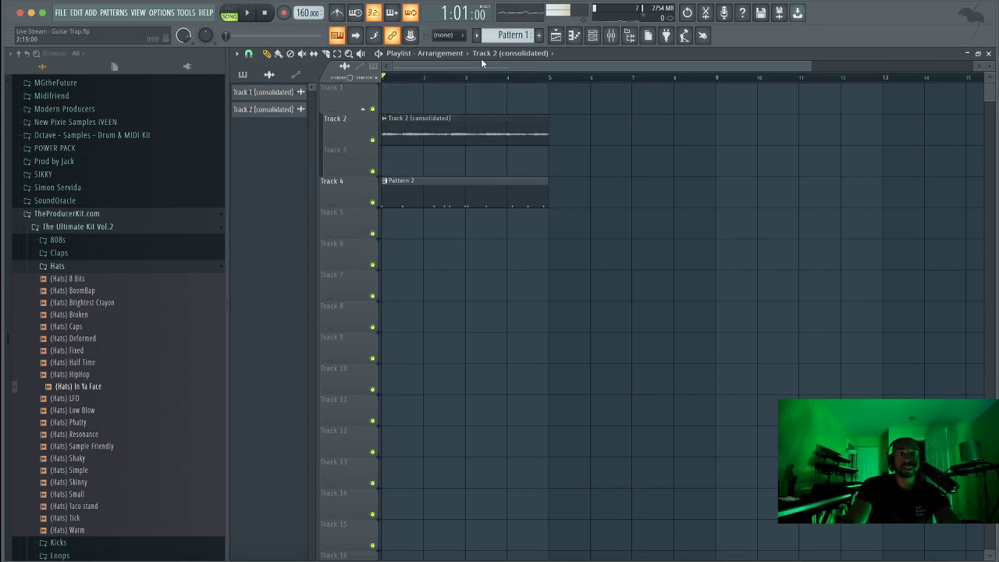
Open the channel settings of the Track 2 (consolidated) clip and enable Normalize.
{"action": "left_click", "coordinate": [384, 119]}
{"action": "left_click", "coordinate": [425, 160]}
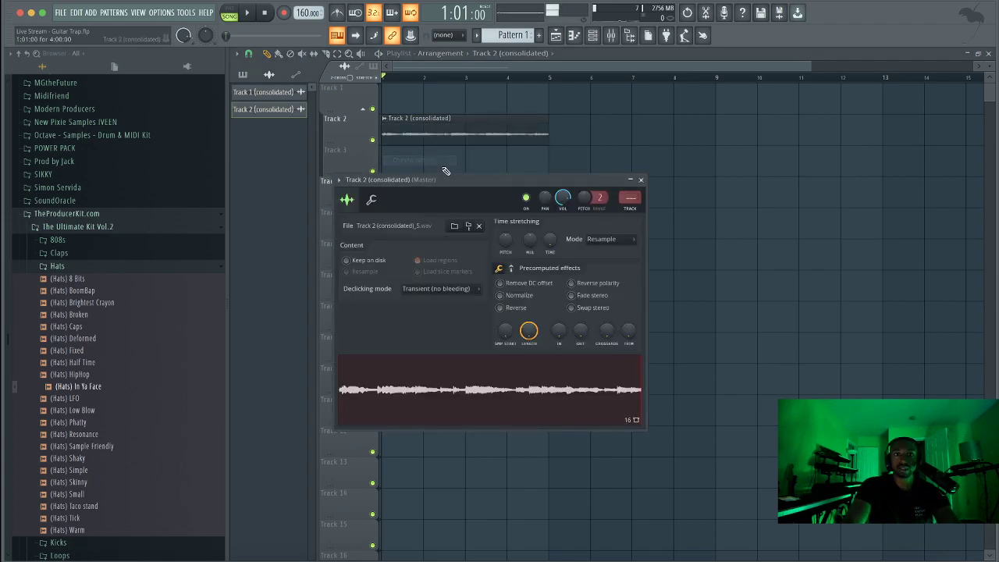
{"action": "left_click", "coordinate": [517, 295]}
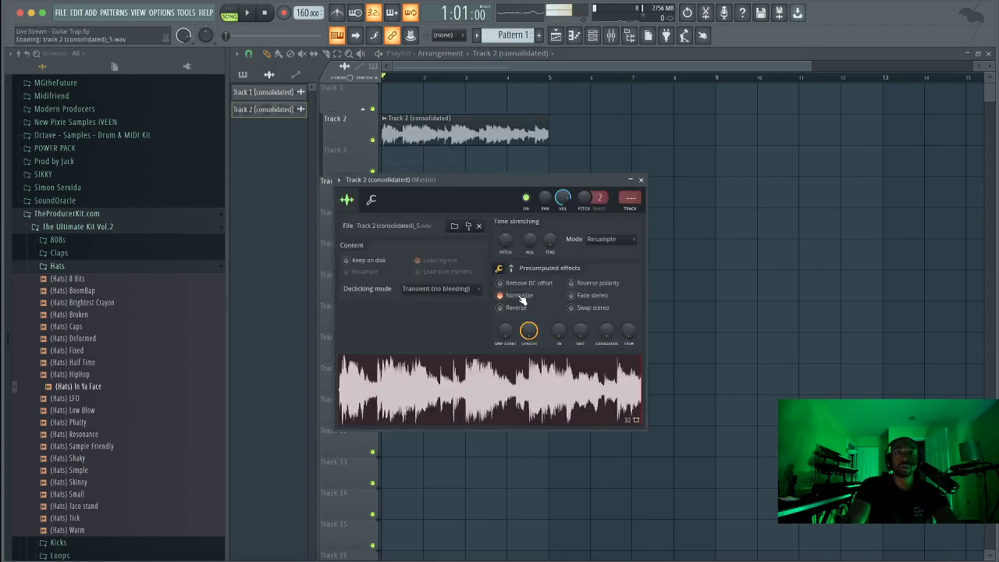
Show all channels in the channel rack, route the Track 2 (consolidated) channel to mixer Insert 5 and save the project.
{"action": "left_click", "coordinate": [592, 36]}
{"action": "left_click", "coordinate": [310, 55]}
{"action": "left_click", "coordinate": [304, 65]}
{"action": "left_click_drag", "start_coordinate": [275, 172], "coordinate": [275, 160]}
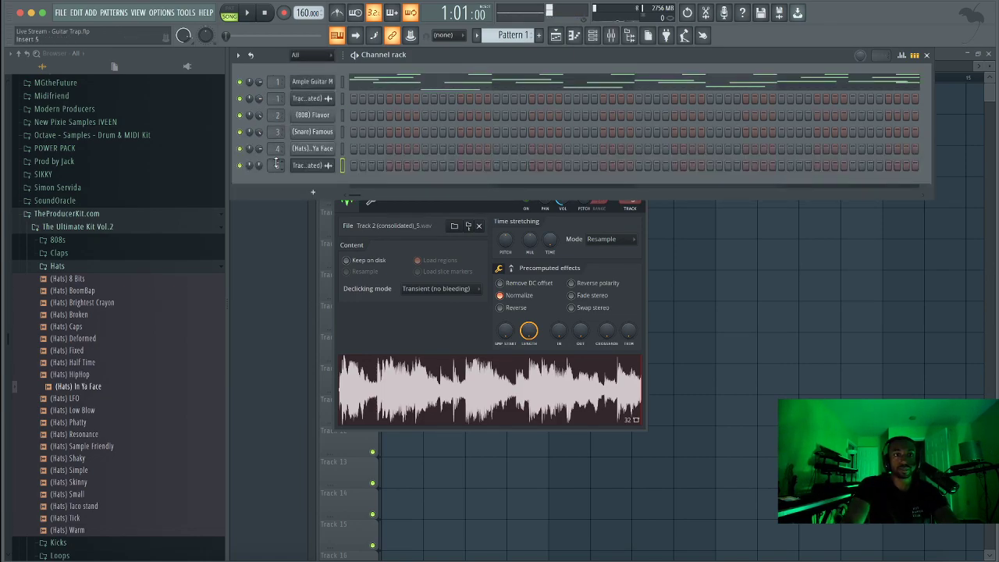
{"action": "left_click", "coordinate": [684, 257]}
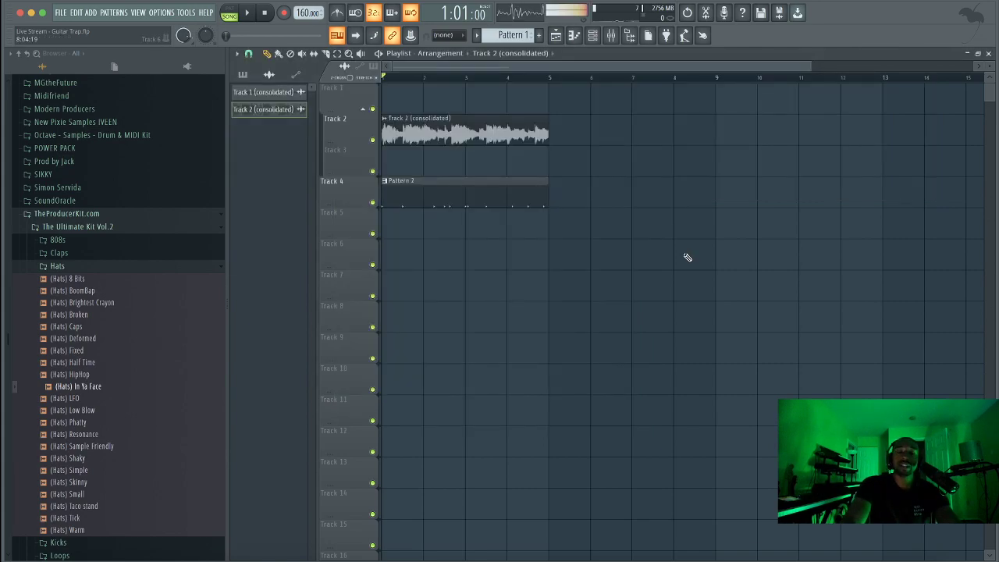
{"action": "key", "text": "ctrl+s"}
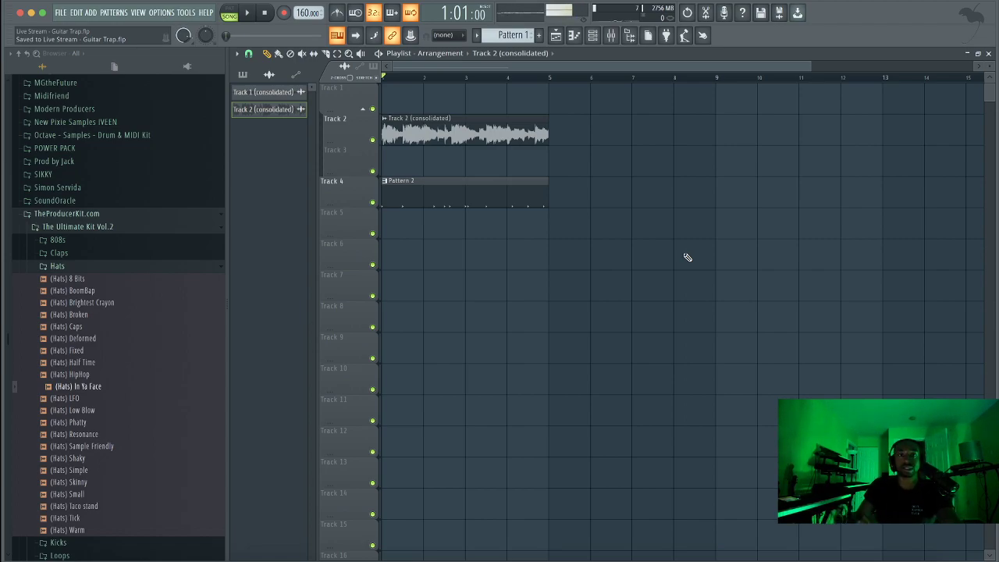
Play back the song with the new guitar clip and check the channel rack and the Insert 5 level in the mixer.
{"action": "left_click", "coordinate": [592, 35]}
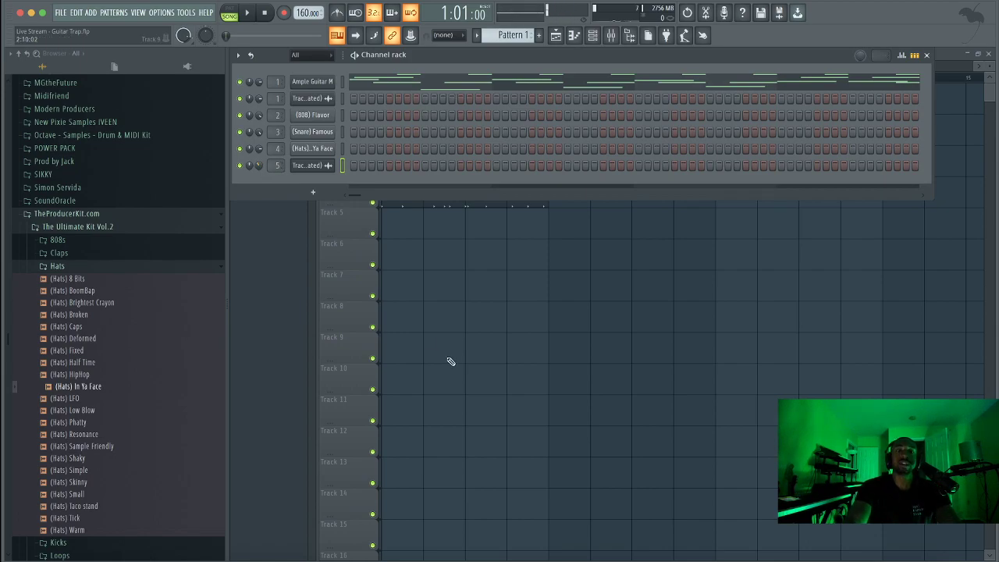
{"action": "key", "text": "F6"}
{"action": "key", "text": "space"}
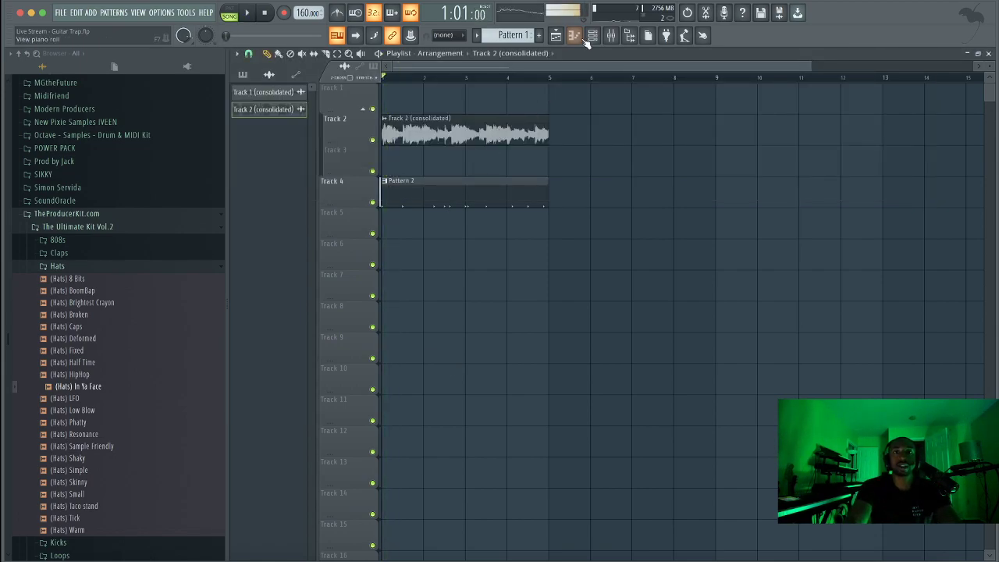
{"action": "left_click", "coordinate": [593, 35]}
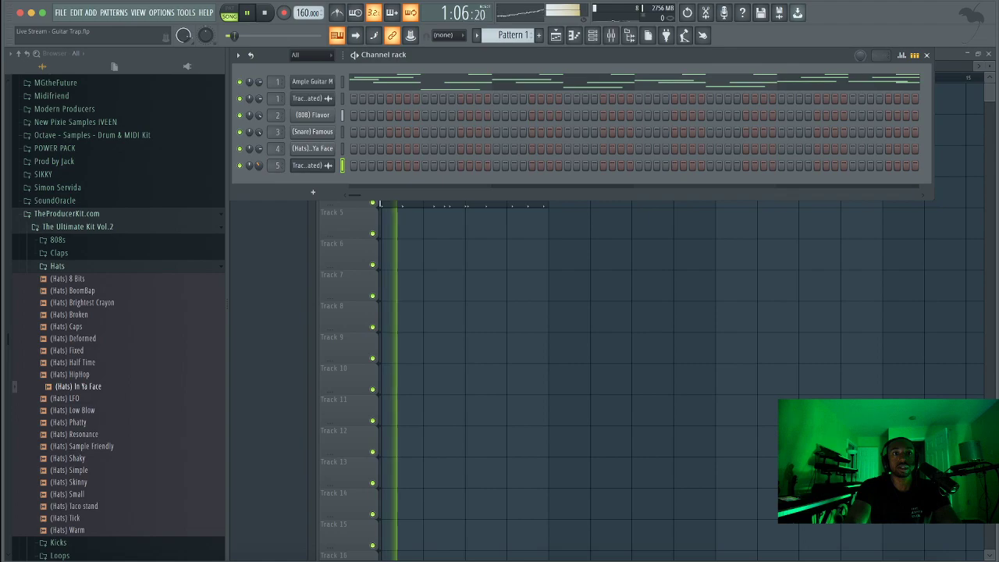
{"action": "key", "text": "F6"}
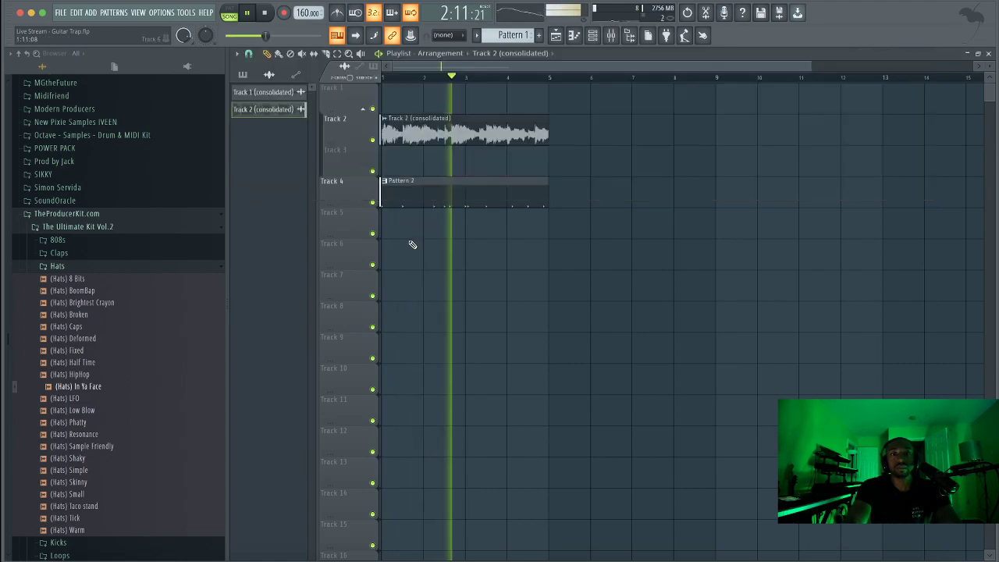
{"action": "left_click", "coordinate": [612, 36]}
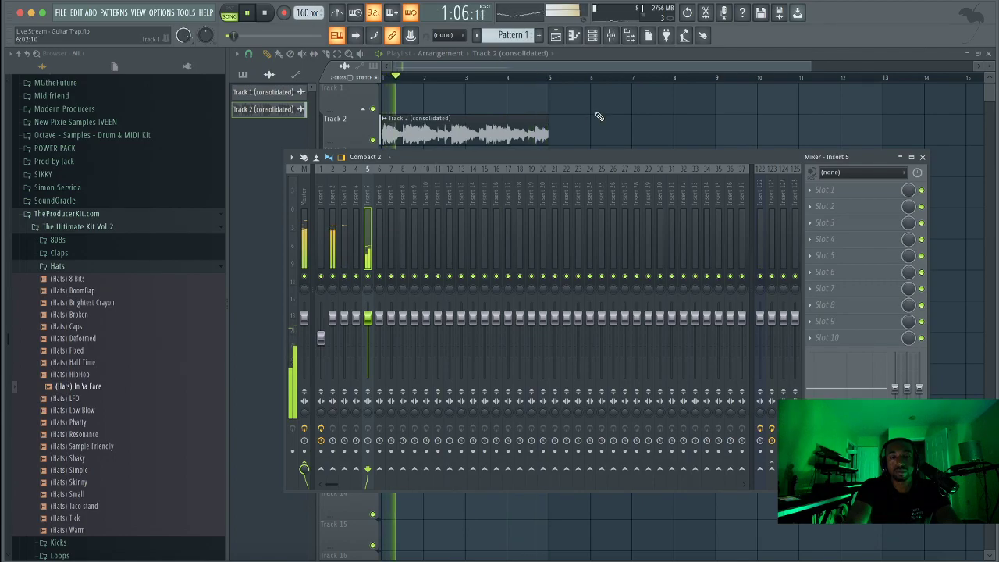
{"action": "key", "text": "F9"}
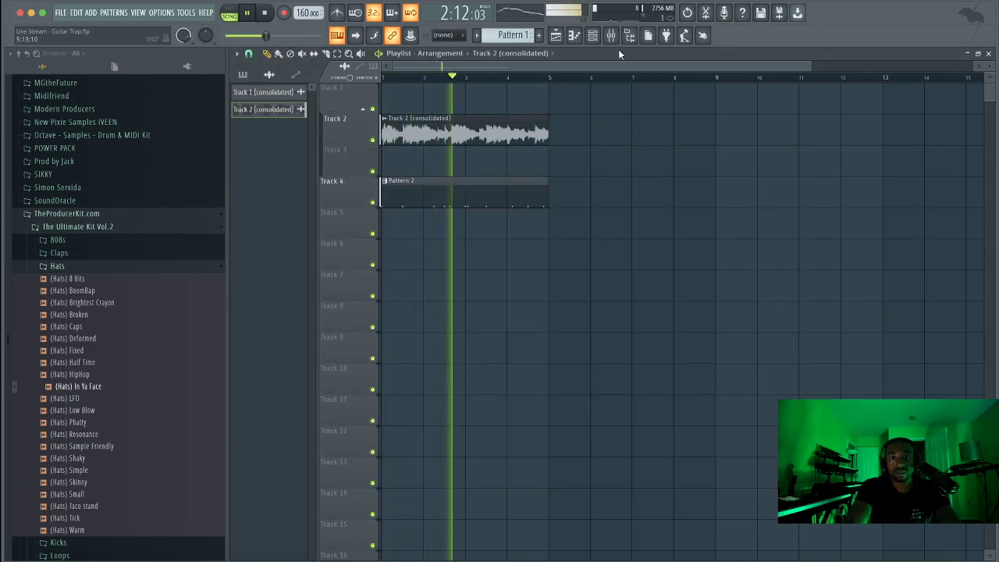
Turn off the UAD Empirical Labs effect in slot 4 of mixer Insert 1, select Insert 5 and stop playback.
{"action": "key", "text": "F9"}
{"action": "left_click", "coordinate": [320, 191]}
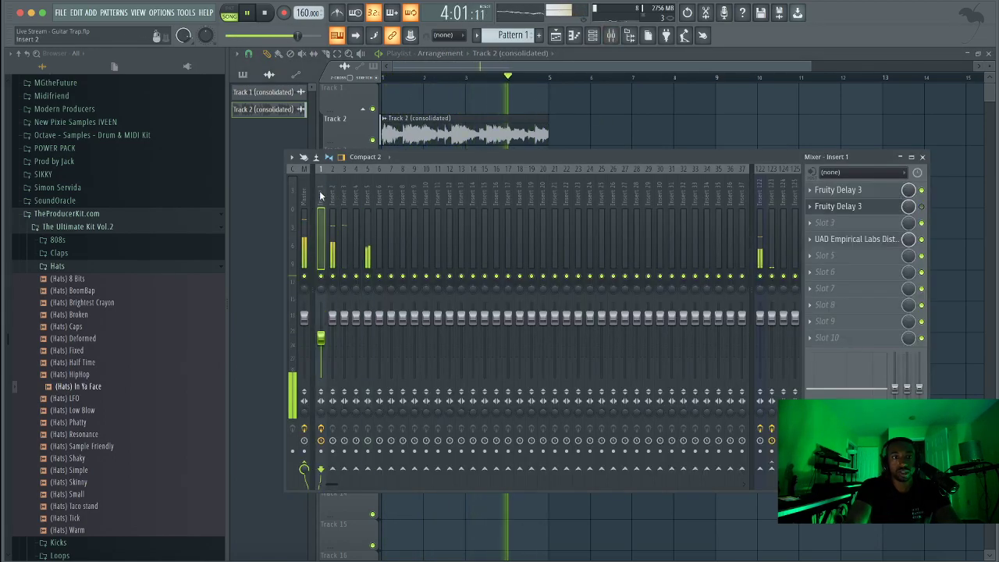
{"action": "left_click", "coordinate": [921, 239]}
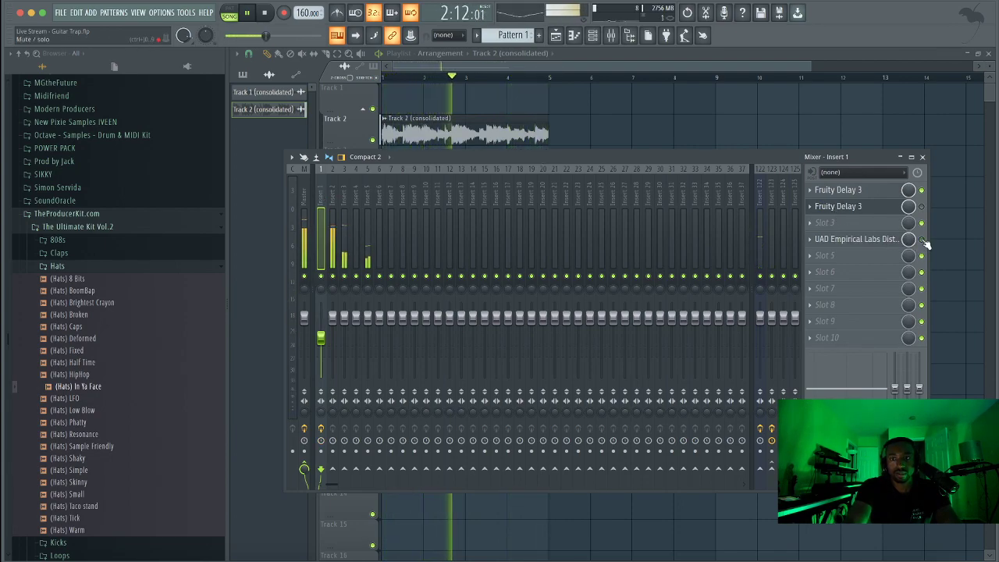
{"action": "left_click", "coordinate": [366, 234]}
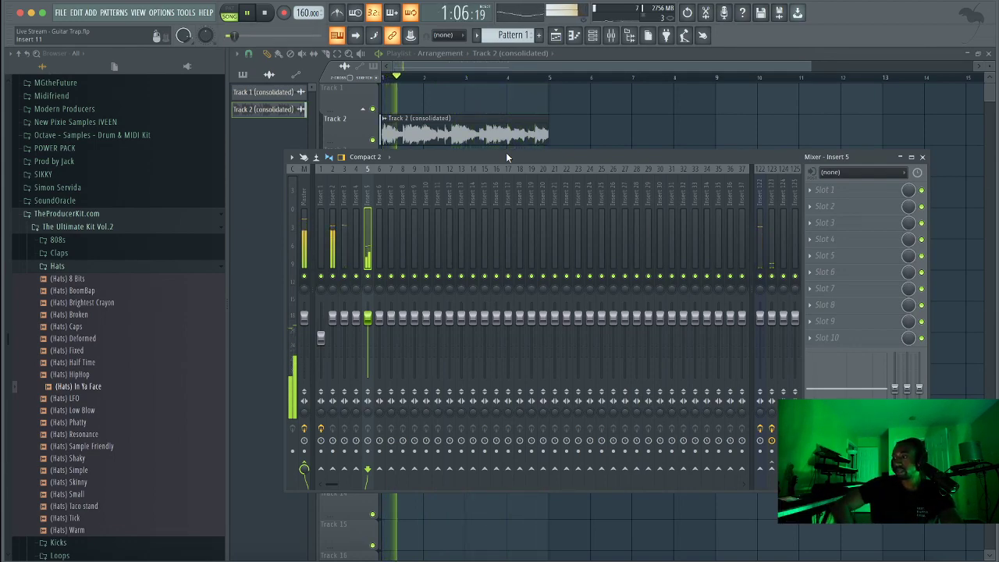
{"action": "key", "text": "space"}
{"action": "key", "text": "F9"}
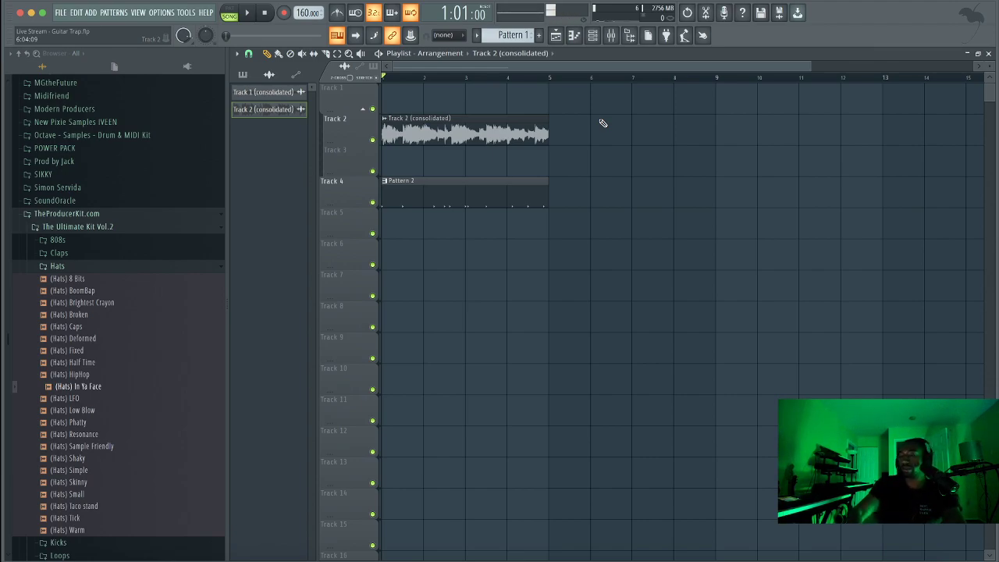
Switch to Safari, view the busyworksbeats.com home page in a new tab and close that tab.
{"action": "left_click", "coordinate": [161, 557]}
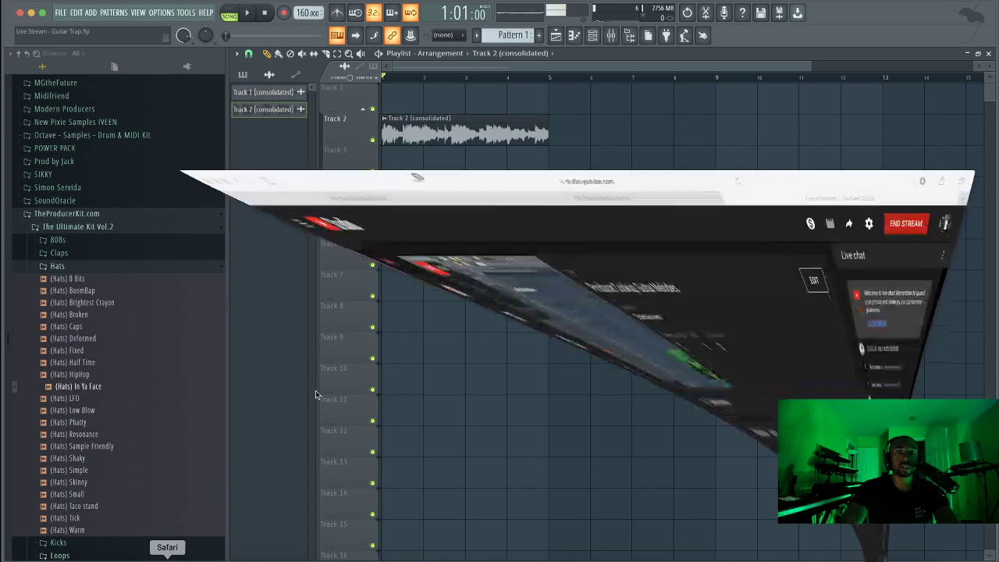
{"action": "key", "text": "super+t"}
{"action": "type", "text": "bus"}
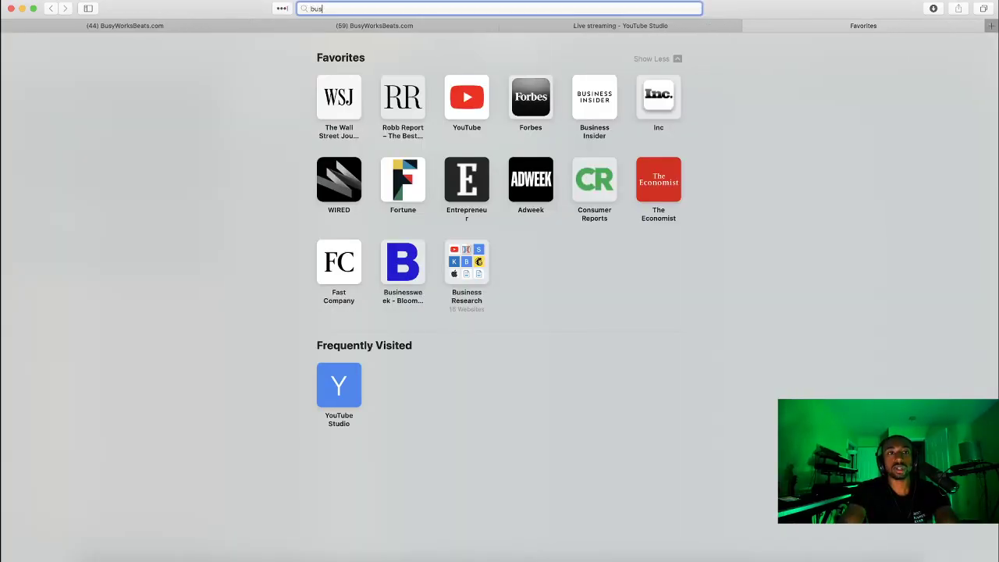
{"action": "key", "text": "Return"}
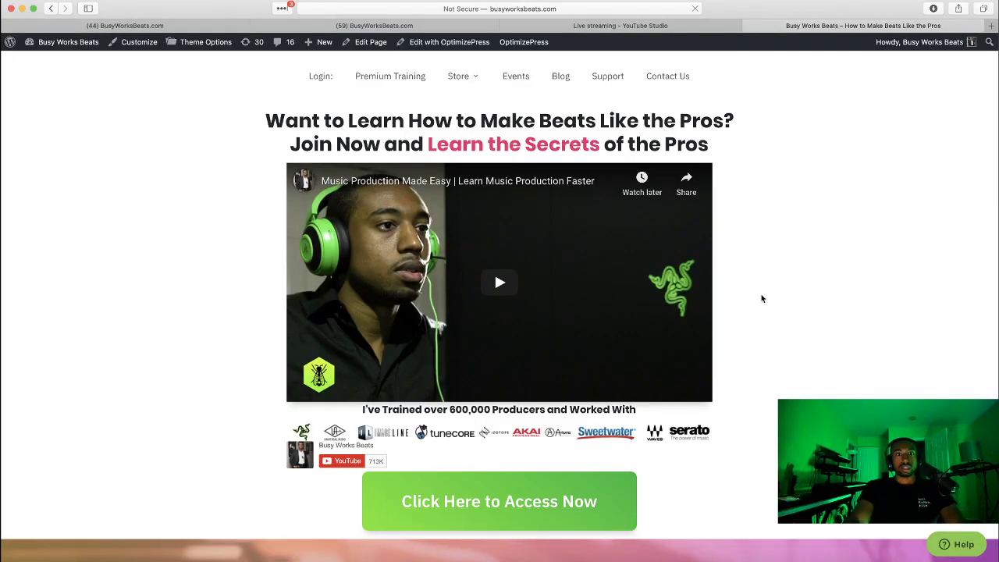
{"action": "scroll", "coordinate": [761, 297], "scroll_direction": "down", "scroll_amount": 2}
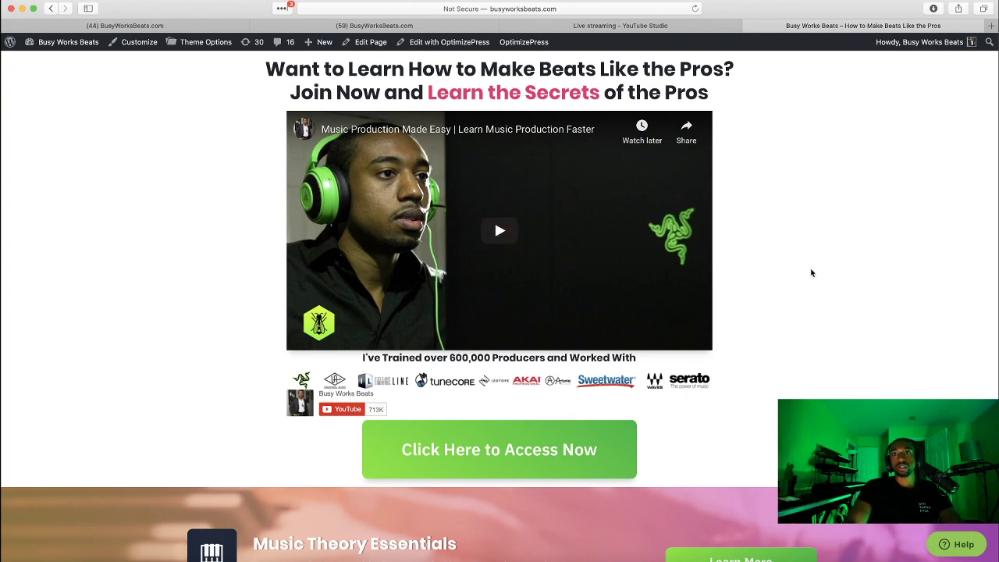
{"action": "left_click", "coordinate": [749, 26]}
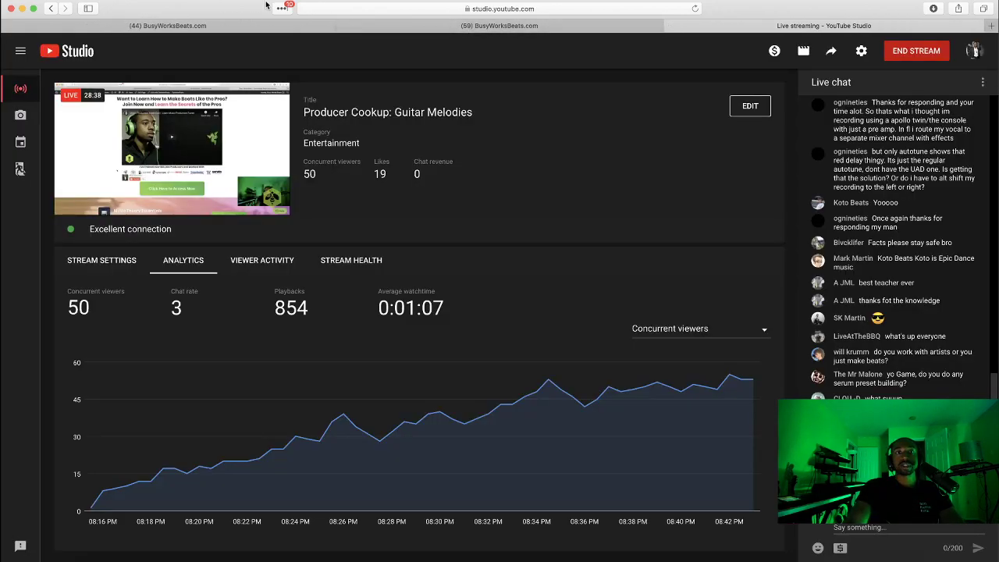
Return to FL Studio, remove the stray Track 2 (consolidated) clip from playlist Track 7 and save the project.
{"action": "left_click", "coordinate": [23, 8]}
{"action": "left_click", "coordinate": [444, 277]}
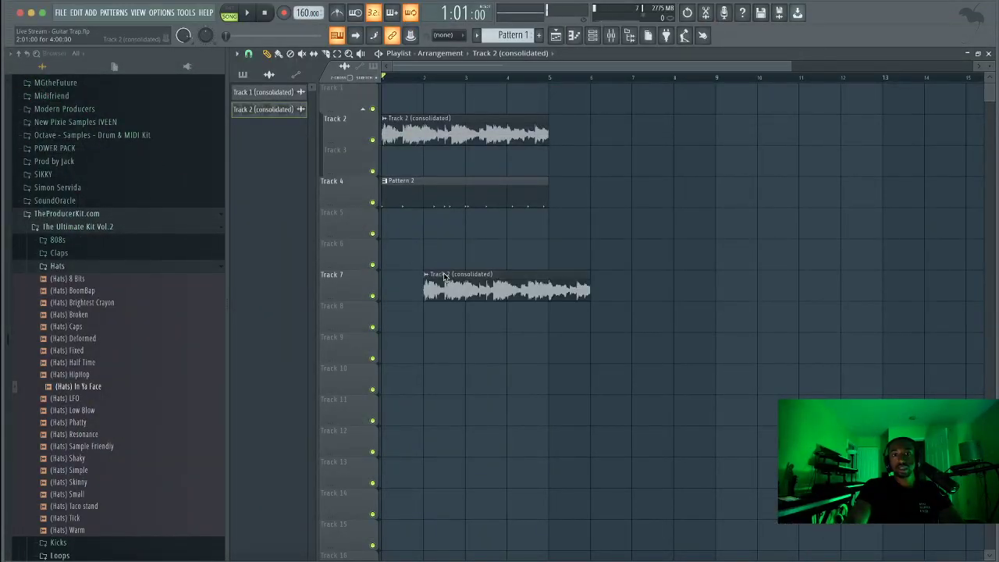
{"action": "right_click", "coordinate": [471, 290]}
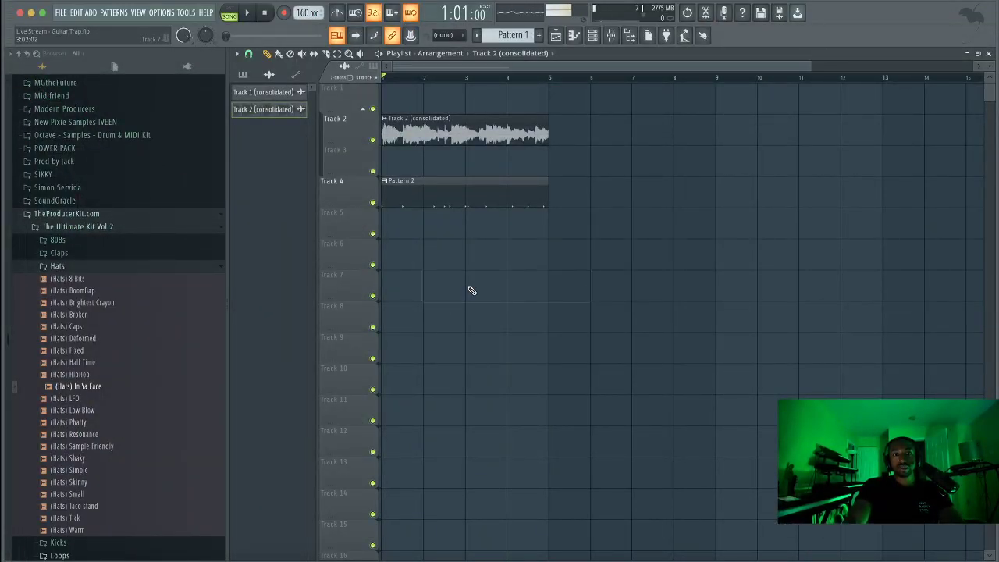
{"action": "key", "text": "super+s"}
Play back the song and show Pattern 2 in the channel rack.
{"action": "key", "text": "space"}
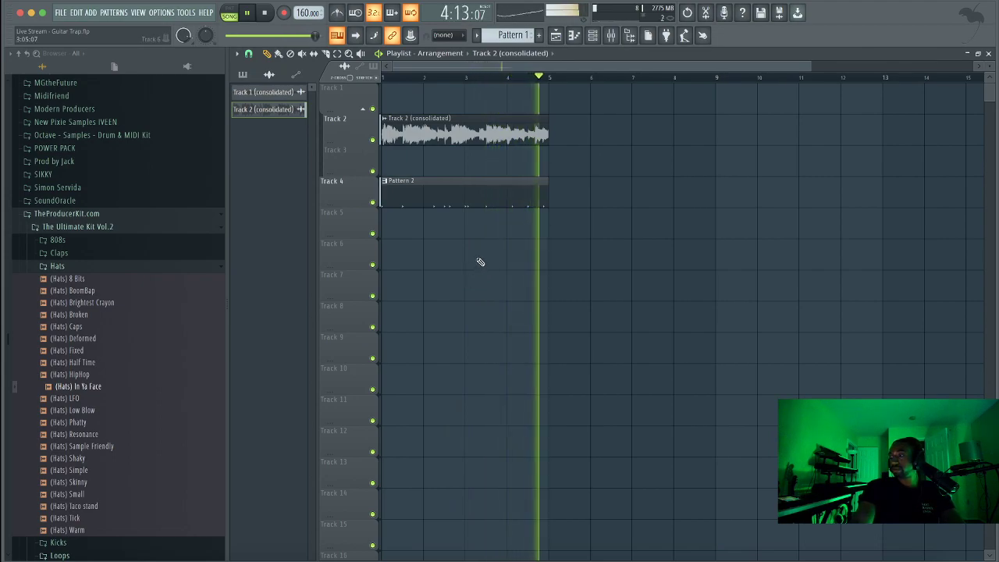
{"action": "key", "text": "space"}
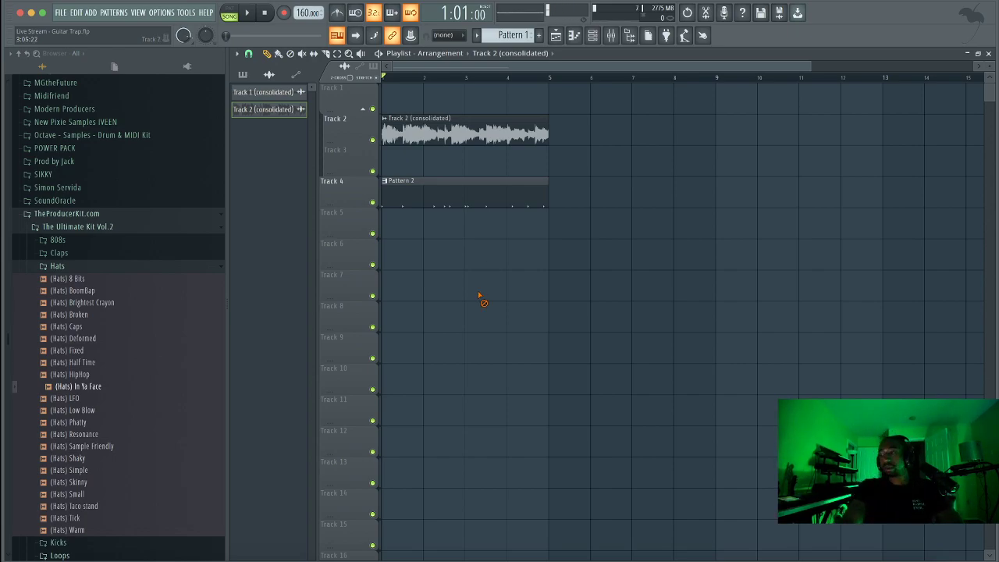
{"action": "key", "text": "space"}
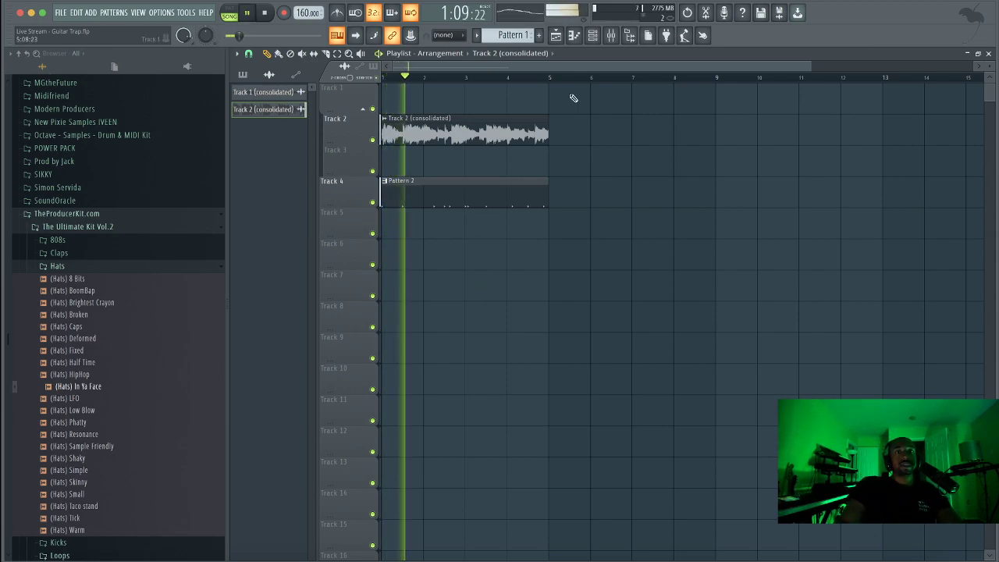
{"action": "key", "text": "F6"}
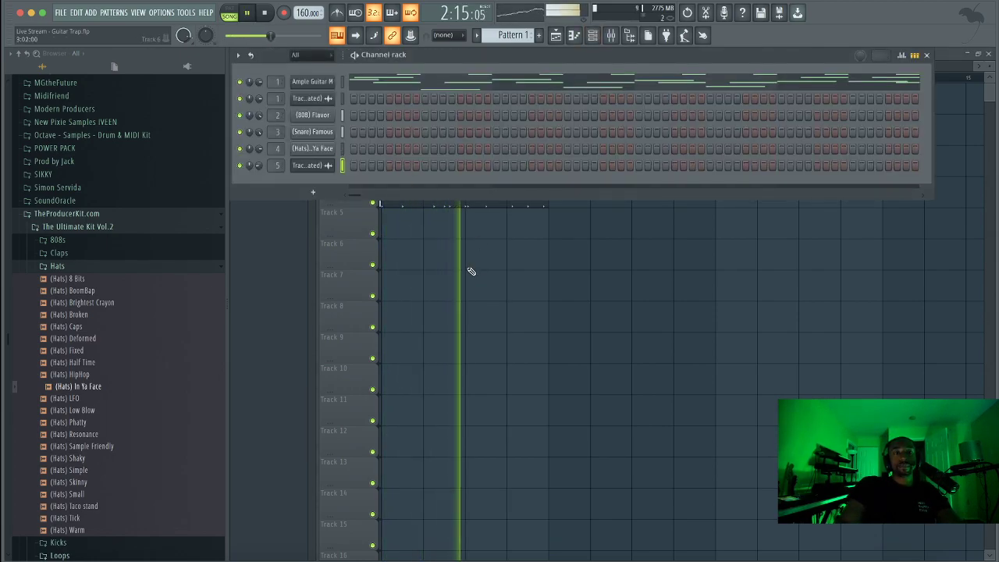
{"action": "scroll", "coordinate": [511, 34], "scroll_direction": "down", "scroll_amount": 1}
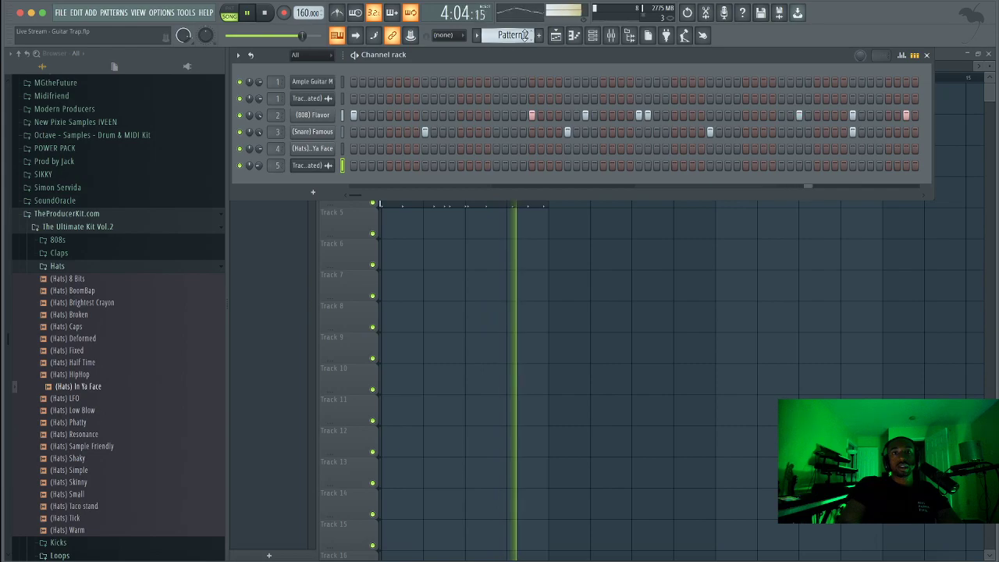
Audition the Active, Airy, Blu Waffle, CheckyaSelf and Clicky kicks from The Ultimate Kit Vol.2.
{"action": "left_click", "coordinate": [78, 267]}
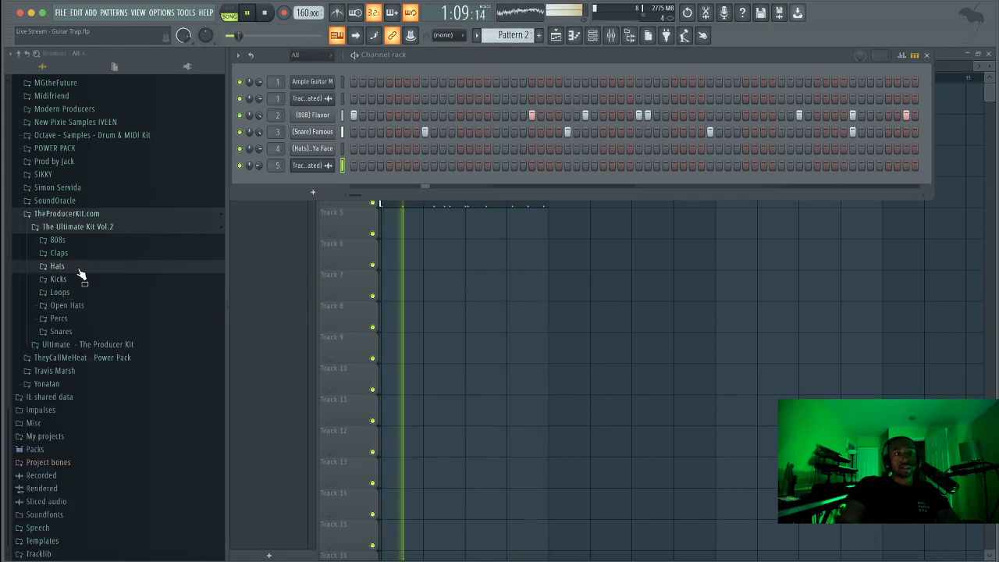
{"action": "left_click", "coordinate": [78, 279]}
{"action": "left_click", "coordinate": [82, 291]}
{"action": "left_click", "coordinate": [88, 303]}
{"action": "left_click", "coordinate": [92, 315]}
{"action": "left_click", "coordinate": [93, 326]}
{"action": "left_click", "coordinate": [94, 339]}
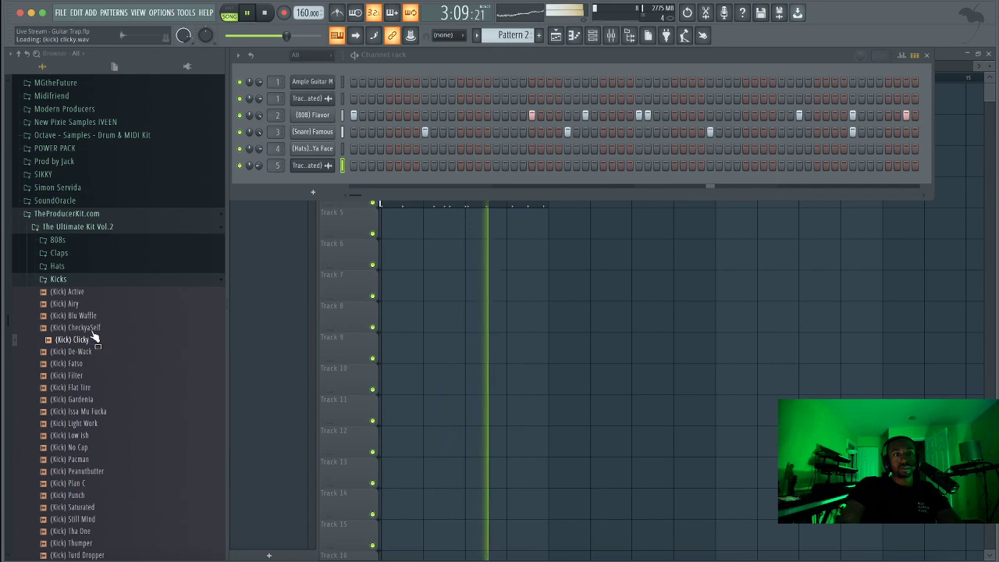
Audition Classic Kick, Deep Kick and Face Kick from the Kicks folder of Ultimate - The Producer Kit.
{"action": "left_click", "coordinate": [98, 341]}
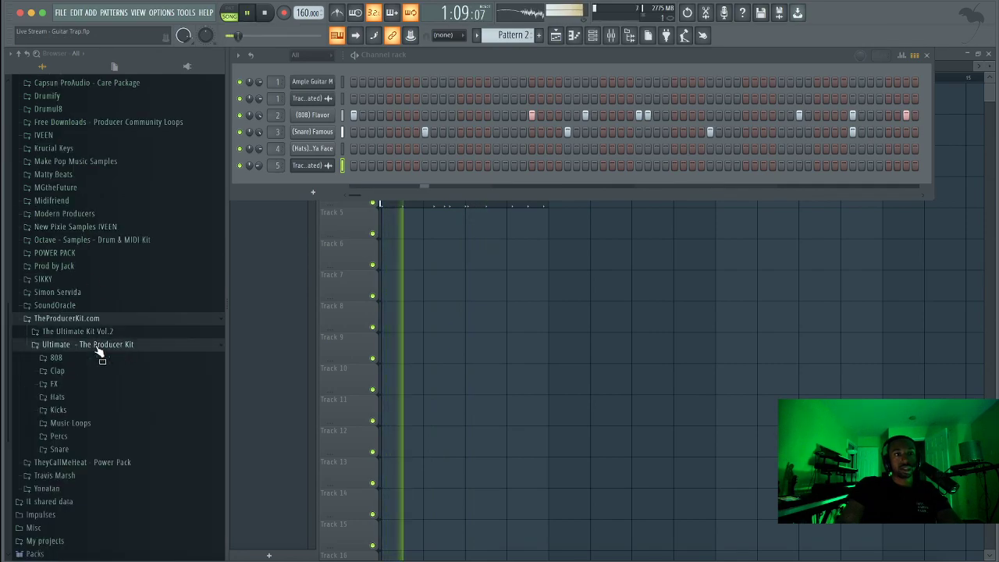
{"action": "left_click", "coordinate": [92, 410]}
{"action": "left_click", "coordinate": [92, 422]}
{"action": "left_click", "coordinate": [94, 435]}
{"action": "left_click", "coordinate": [94, 423]}
{"action": "left_click", "coordinate": [92, 446]}
{"action": "left_click", "coordinate": [93, 436]}
{"action": "left_click", "coordinate": [92, 447]}
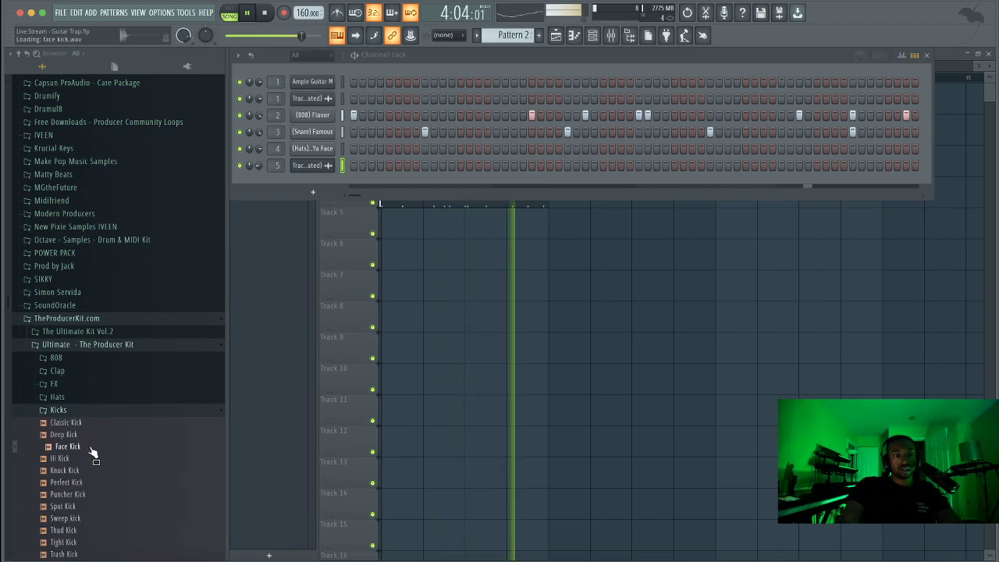
Compare Hi Kick, Classic Kick and Perfect Kick, and load Perfect Kick as a new channel in the channel rack.
{"action": "scroll", "coordinate": [84, 425], "scroll_direction": "down", "scroll_amount": 1}
{"action": "left_click", "coordinate": [78, 439]}
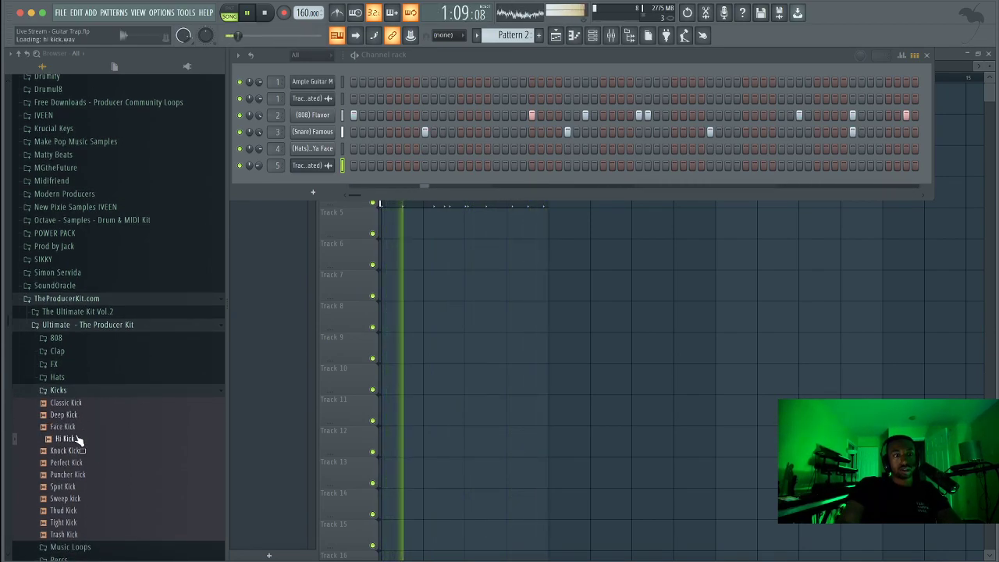
{"action": "left_click", "coordinate": [78, 403]}
{"action": "left_click", "coordinate": [81, 463]}
{"action": "left_click", "coordinate": [83, 465]}
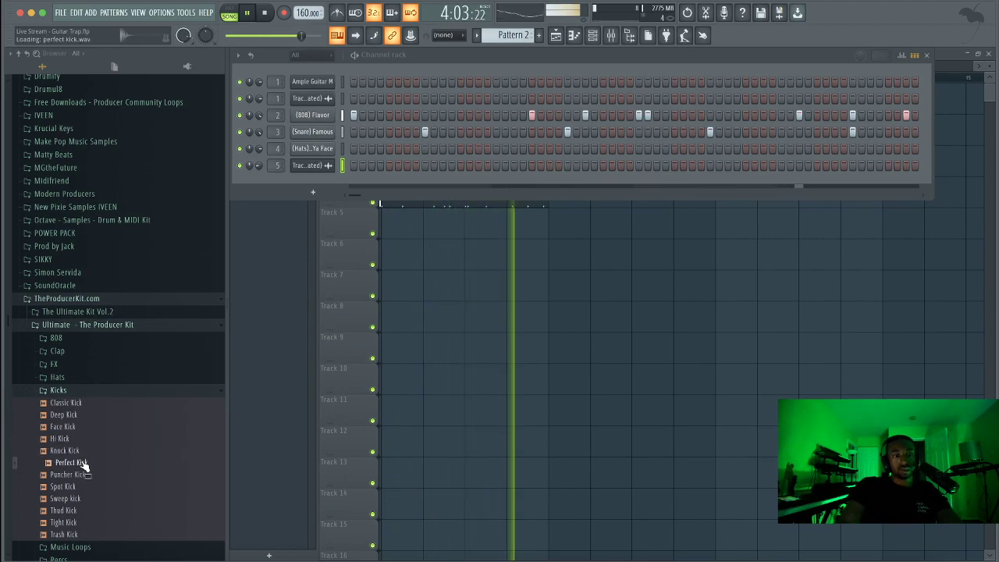
{"action": "right_click", "coordinate": [84, 465]}
{"action": "left_click", "coordinate": [101, 451]}
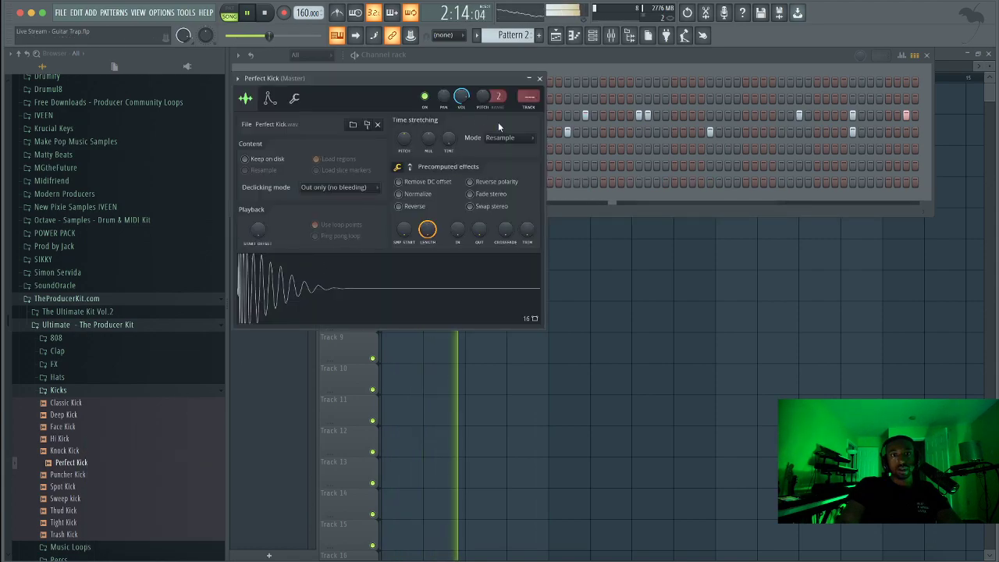
{"action": "left_click", "coordinate": [539, 78]}
Add Perfect Kick hits on steps 1, 21, 27 and 33 of Pattern 2 and route the channel to mixer Insert 6.
{"action": "left_click", "coordinate": [353, 182]}
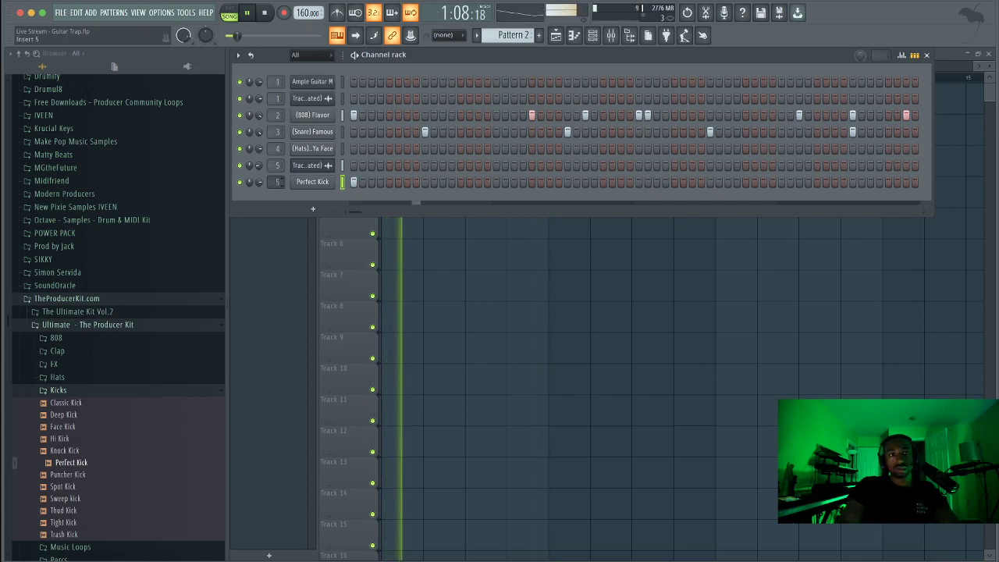
{"action": "key", "text": "ctrl+l"}
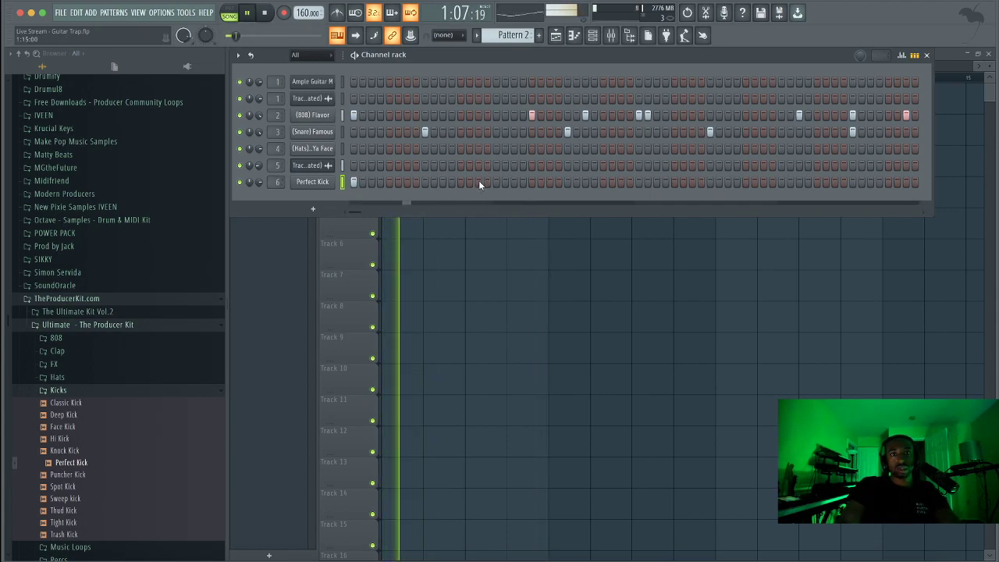
{"action": "left_click", "coordinate": [531, 181]}
{"action": "left_click", "coordinate": [585, 182]}
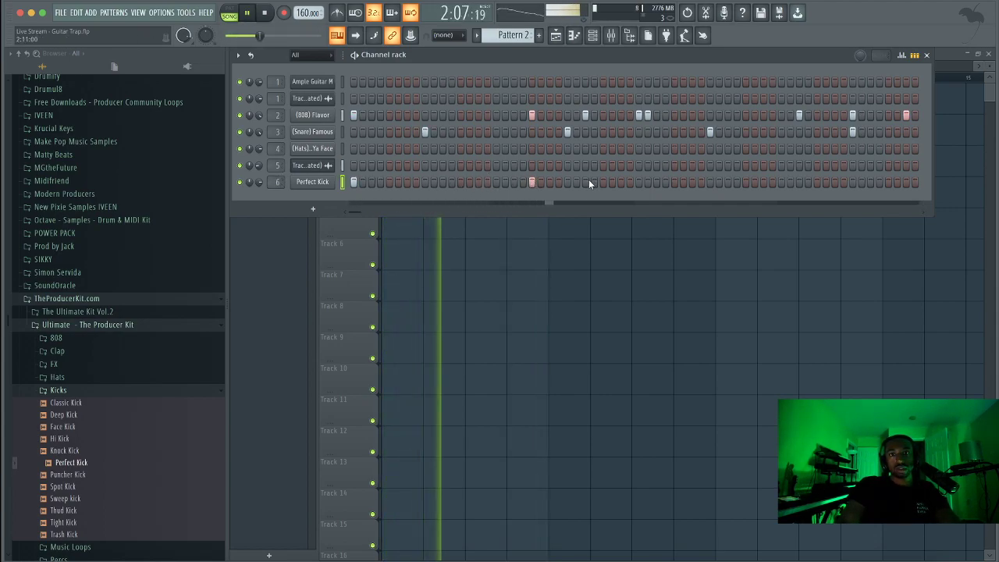
{"action": "left_click", "coordinate": [638, 182]}
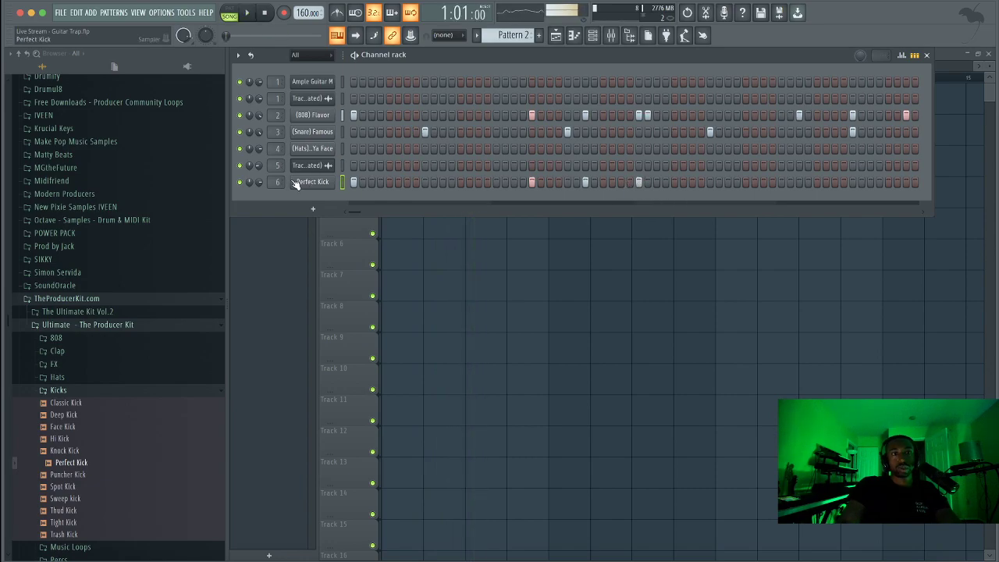
Check the (808) Flavor channel settings and load Fruity Soft Clipper in the first effect slot of mixer Insert 6.
{"action": "left_click", "coordinate": [310, 116]}
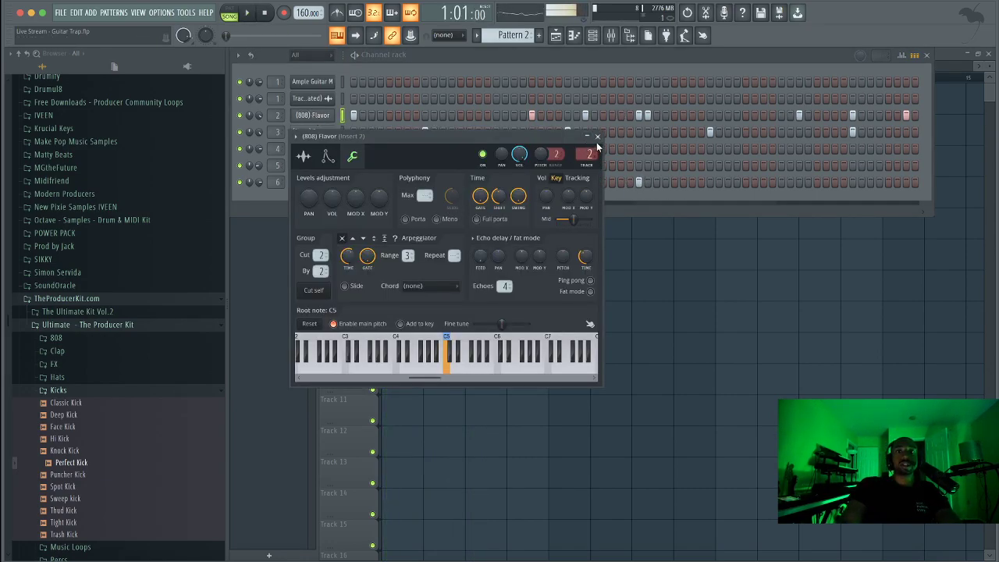
{"action": "left_click", "coordinate": [596, 138]}
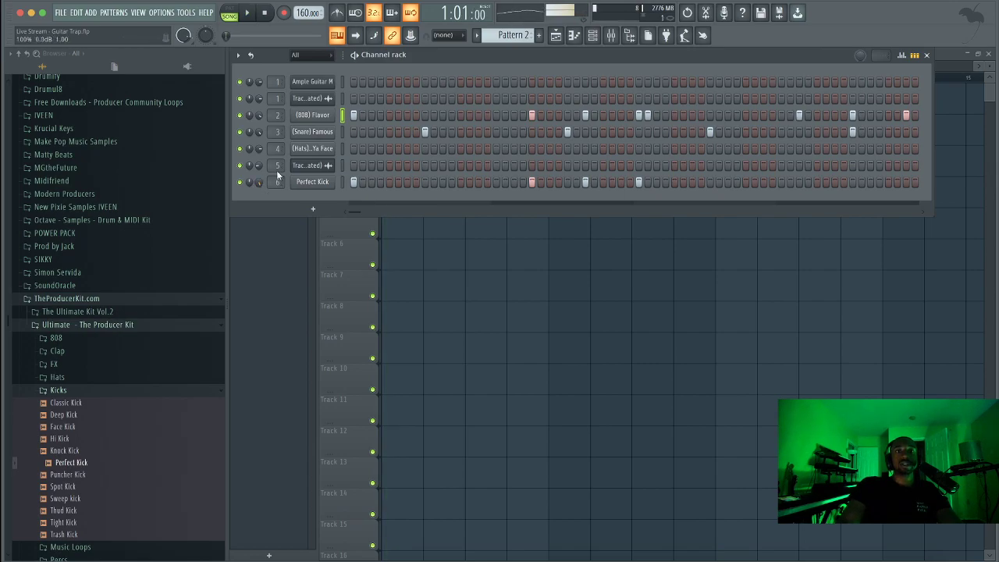
{"action": "left_click", "coordinate": [611, 35]}
{"action": "key", "text": "space"}
{"action": "key", "text": "space"}
{"action": "left_click", "coordinate": [380, 234]}
{"action": "left_click", "coordinate": [827, 190]}
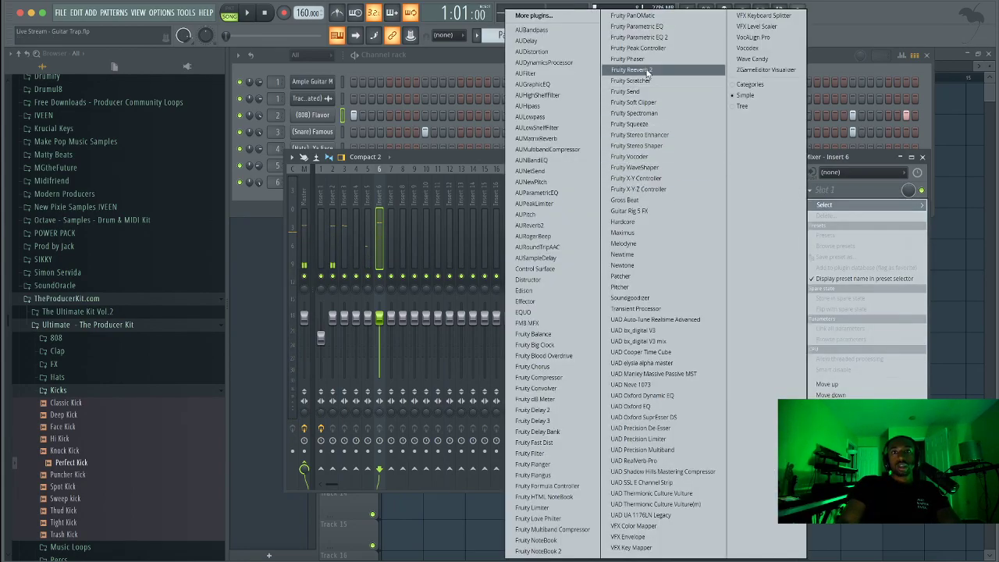
{"action": "left_click", "coordinate": [651, 103]}
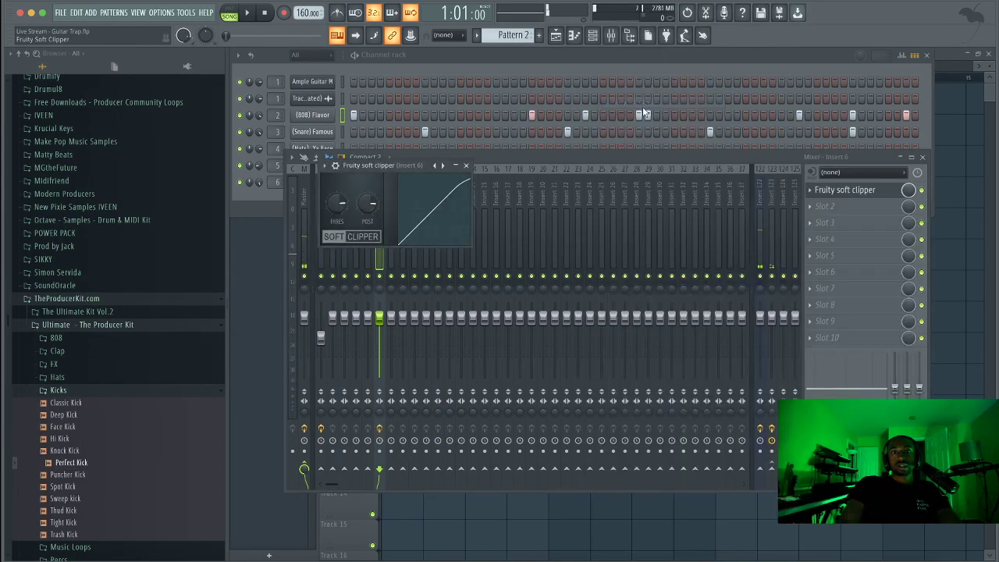
{"action": "left_click", "coordinate": [466, 165]}
While the song plays, lower the Insert 6 fader to about -1.7 dB and bring the Insert 2 fader down slightly.
{"action": "key", "text": "space"}
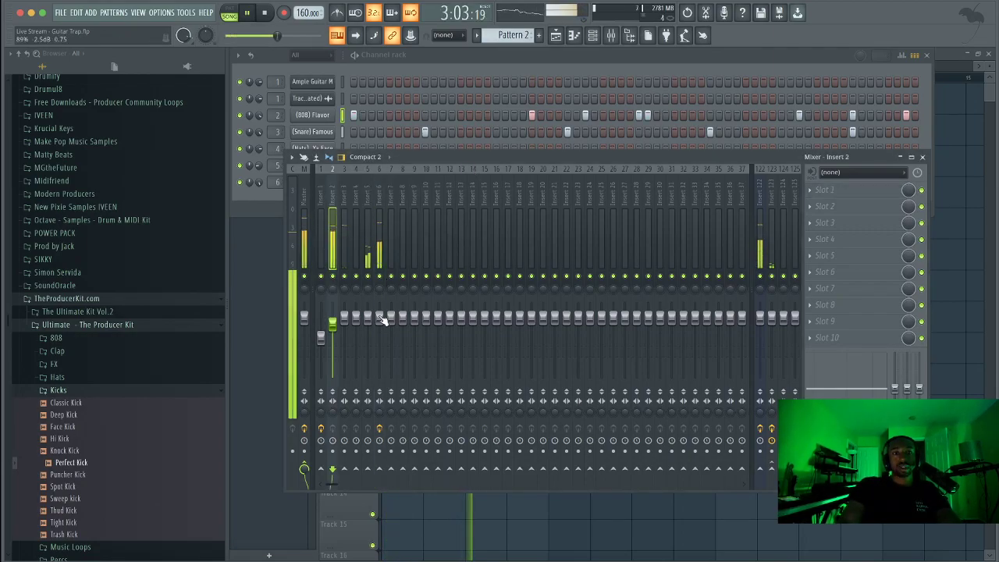
{"action": "left_click_drag", "start_coordinate": [379, 318], "coordinate": [380, 322]}
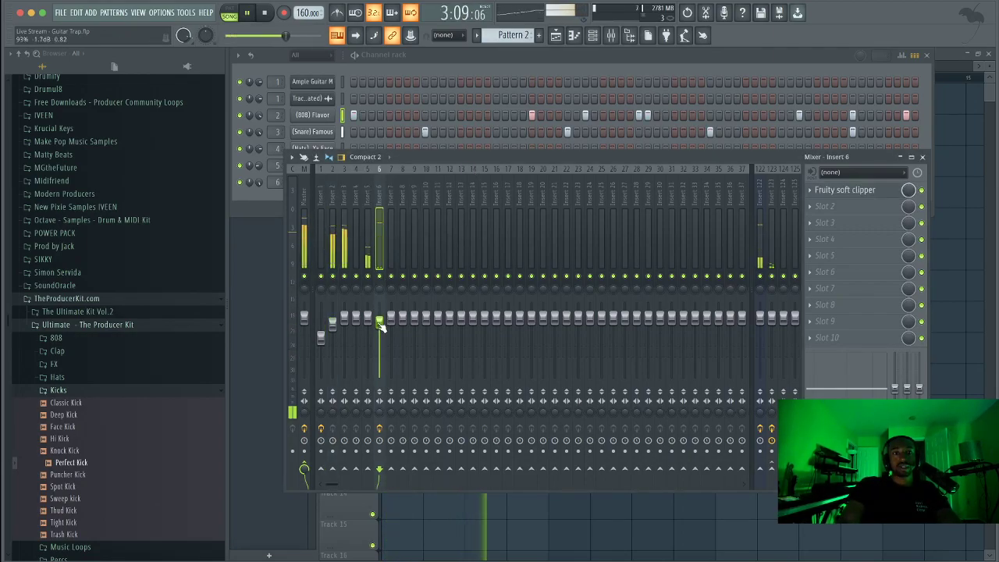
{"action": "left_click", "coordinate": [331, 477]}
{"action": "key", "text": "space"}
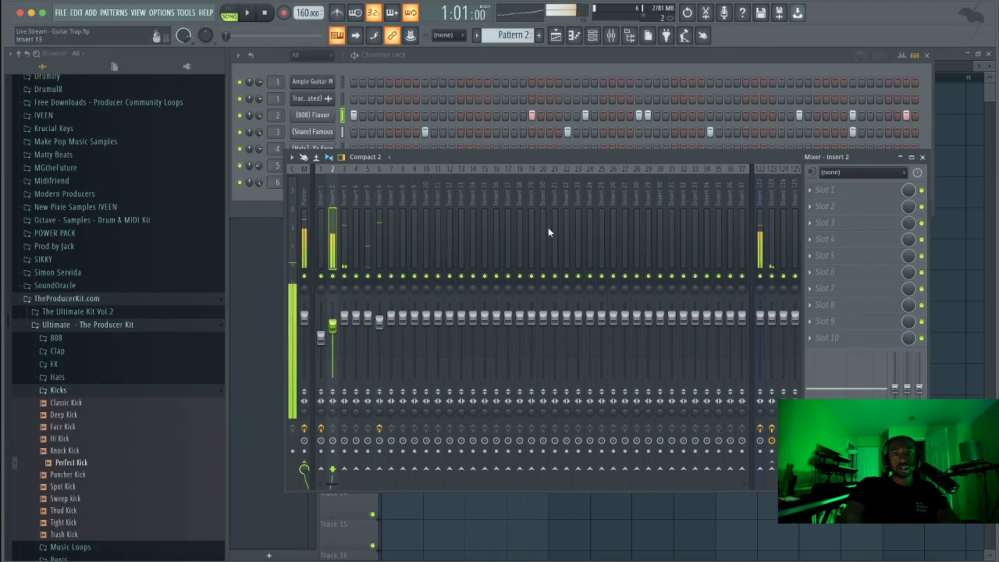
Load UAD Thermionic Culture Vulture in the first effect slot of mixer Insert 2 and close its plugin window.
{"action": "left_click", "coordinate": [810, 190]}
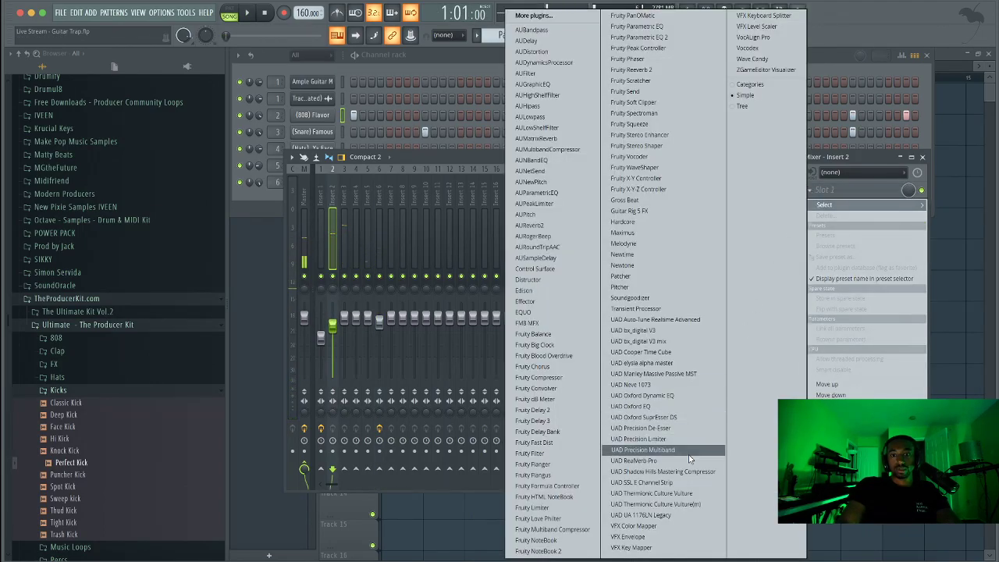
{"action": "left_click", "coordinate": [679, 492]}
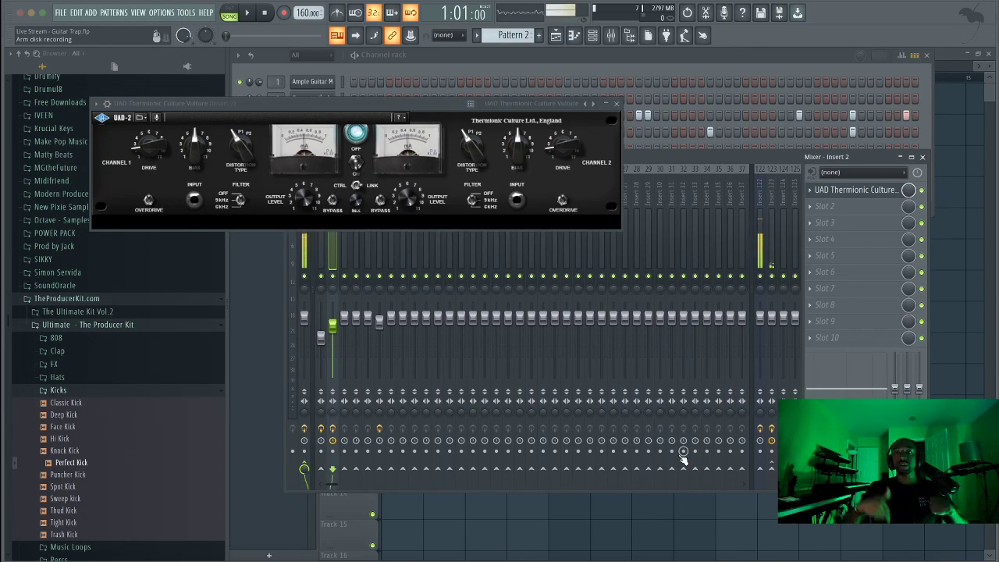
{"action": "left_click", "coordinate": [619, 103]}
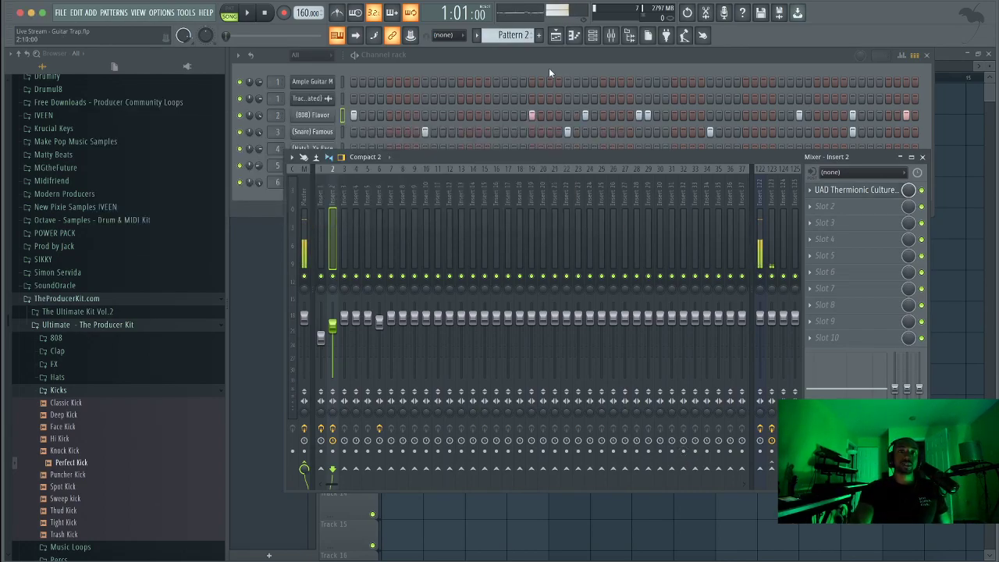
Play the song from the start and listen to the 808, kick and snare pattern against the guitar.
{"action": "left_click", "coordinate": [548, 68]}
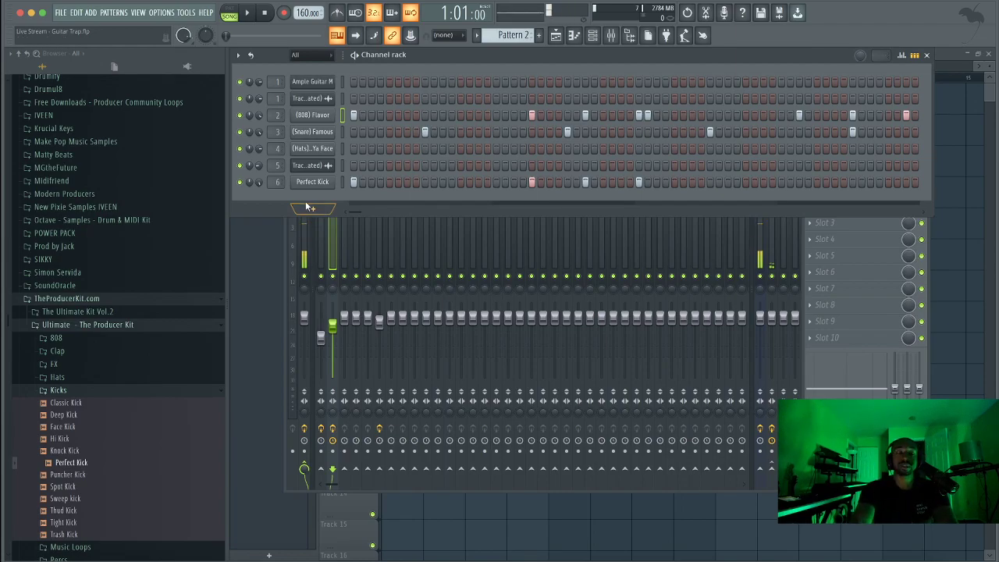
{"action": "left_click", "coordinate": [956, 242]}
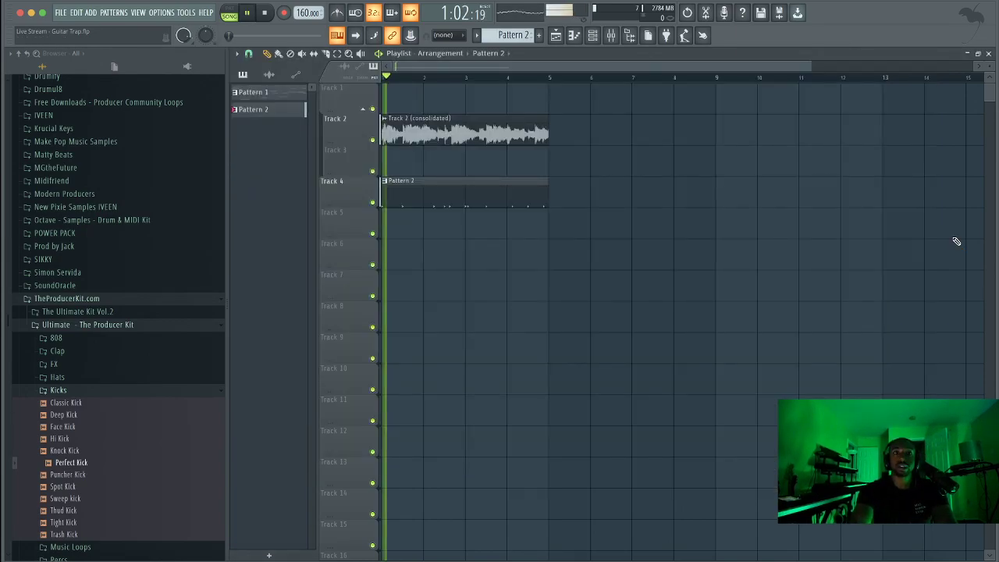
{"action": "key", "text": "space"}
{"action": "left_click", "coordinate": [593, 36]}
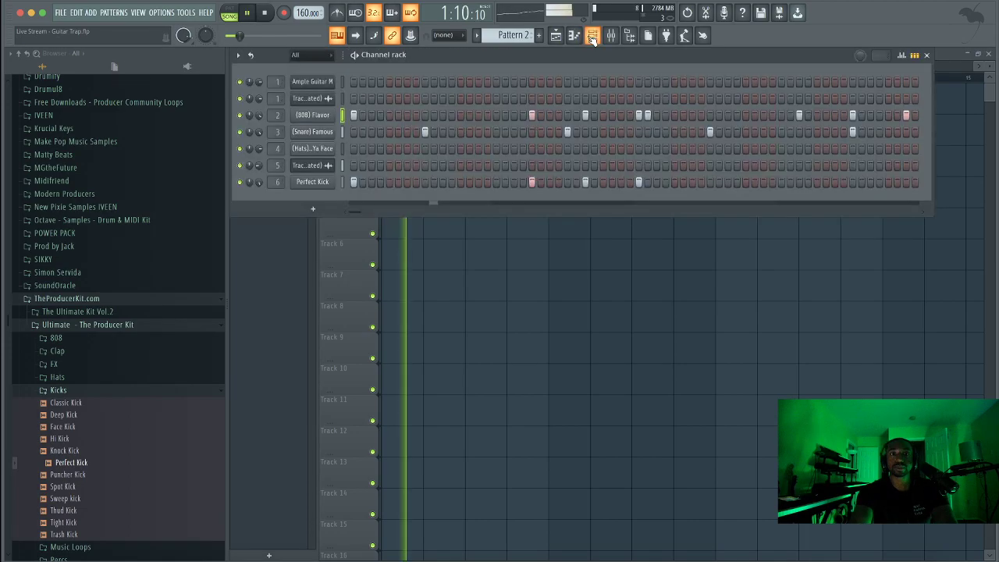
{"action": "key", "text": "space"}
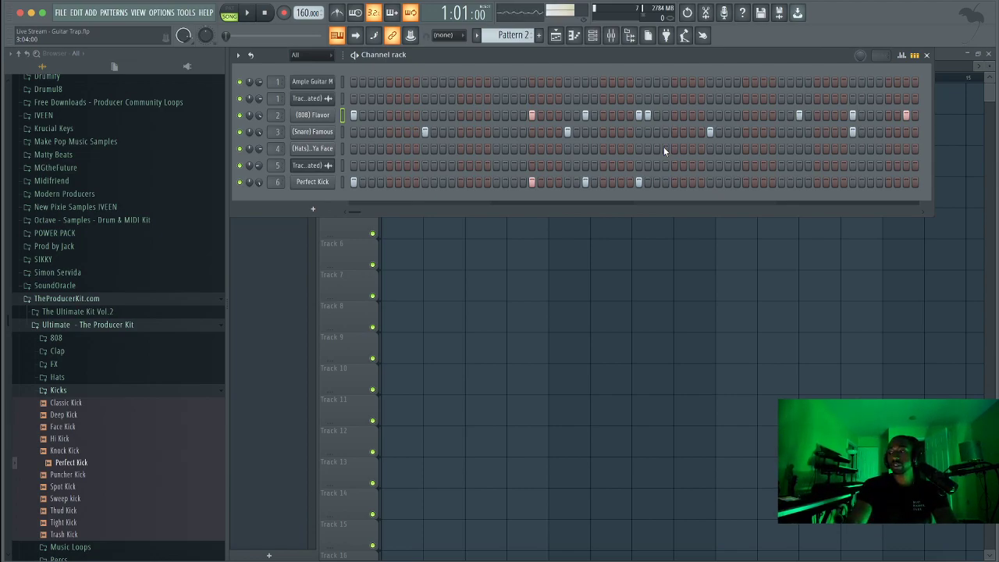
{"action": "key", "text": "F6"}
{"action": "key", "text": "space"}
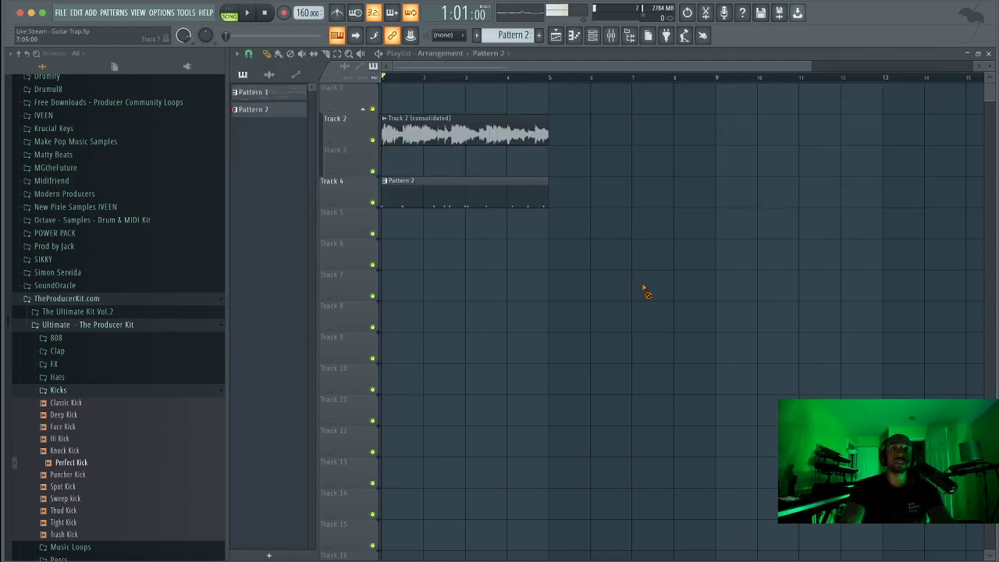
While the song plays, check the Perfect Kick channel's time settings, including its fine time shift.
{"action": "left_click", "coordinate": [592, 35]}
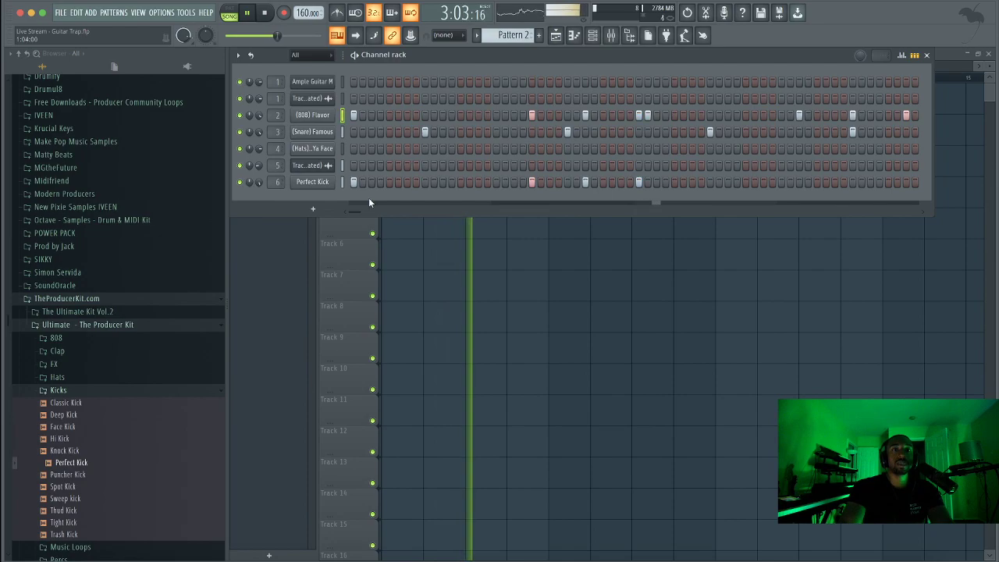
{"action": "left_click", "coordinate": [312, 181]}
{"action": "left_click", "coordinate": [294, 98]}
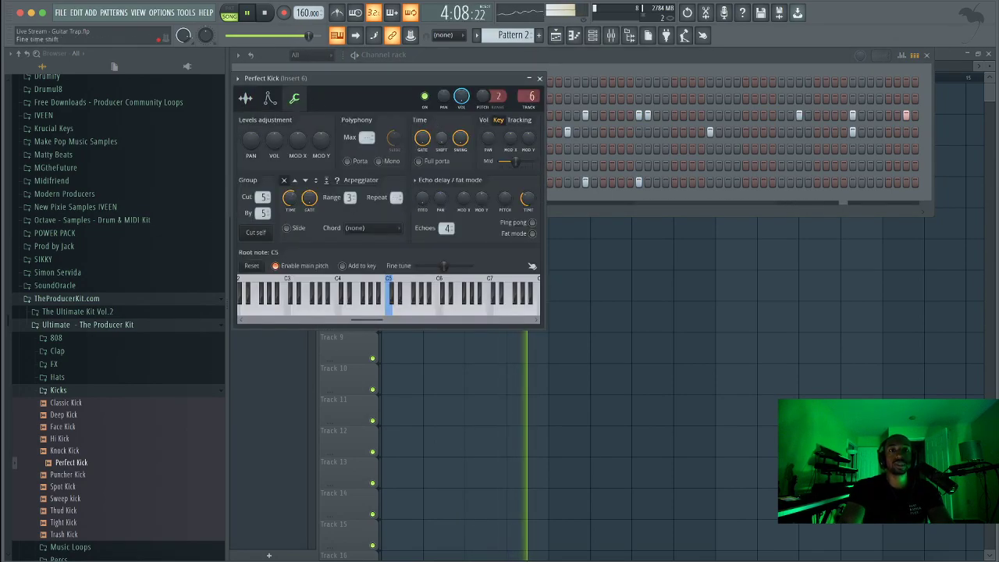
{"action": "key", "text": "Escape"}
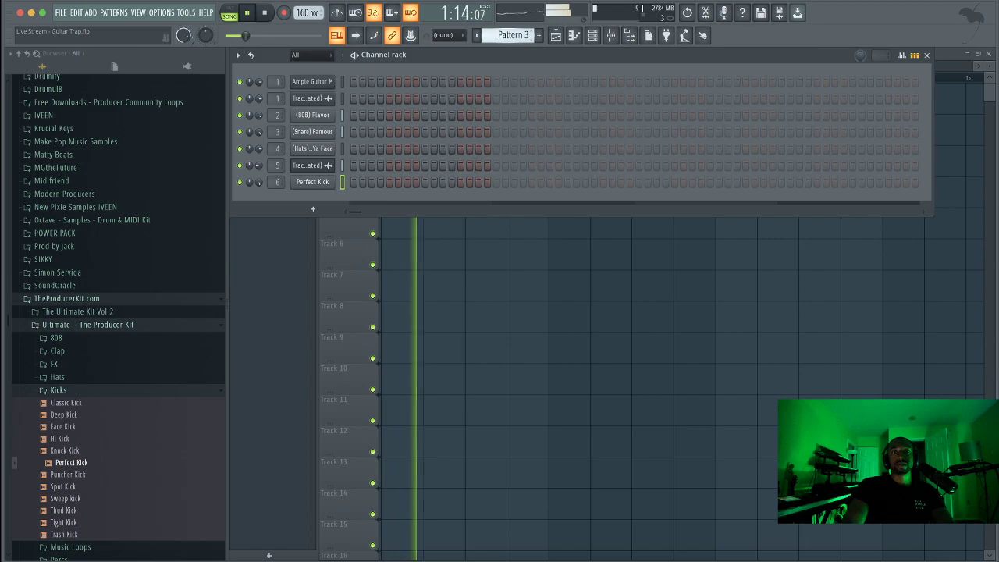
Set the (808) Flavor sample's fade-out to about 23% and add 808 hits on steps 44 and 46 of Pattern 2.
{"action": "left_click", "coordinate": [312, 115]}
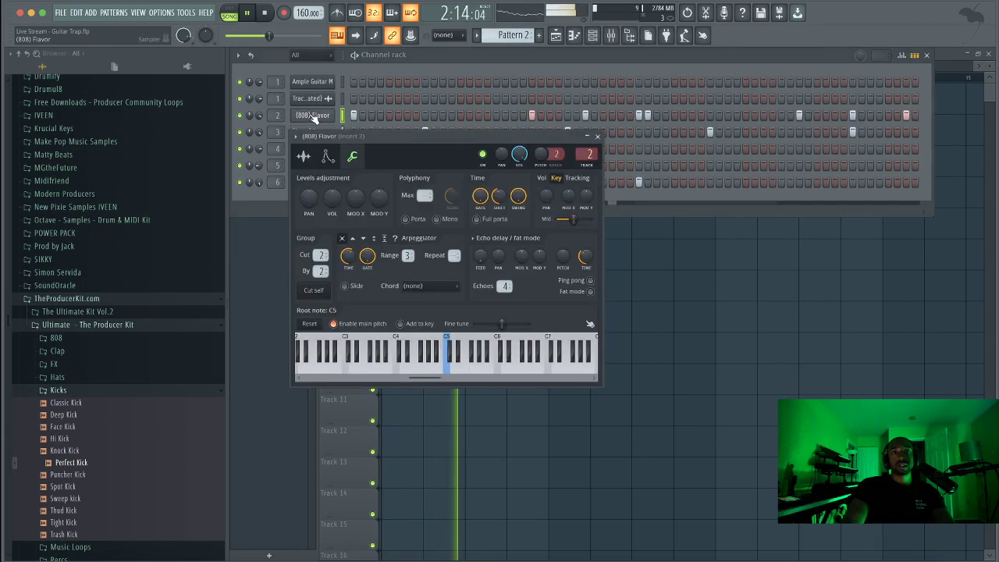
{"action": "left_click", "coordinate": [304, 156]}
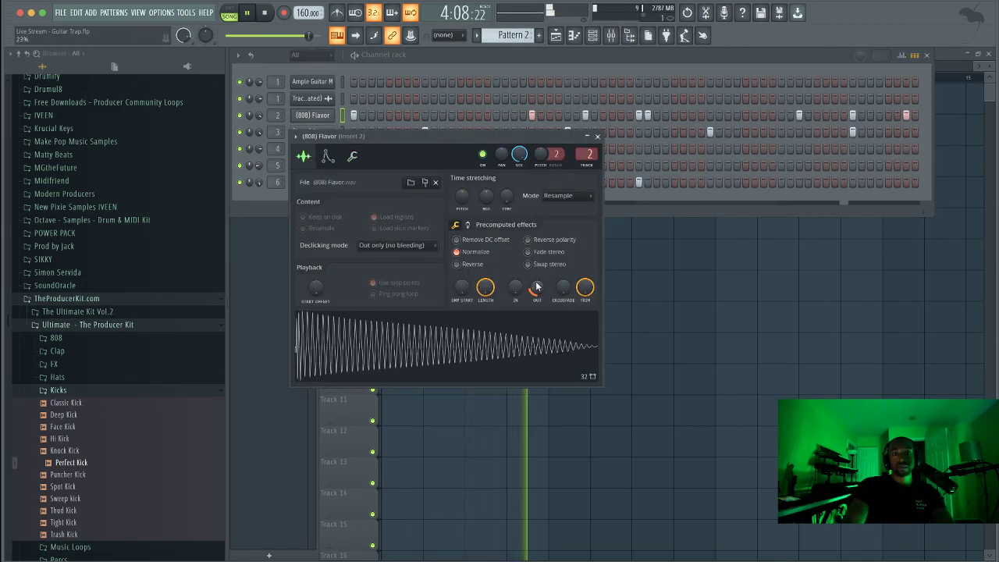
{"action": "left_click", "coordinate": [597, 137]}
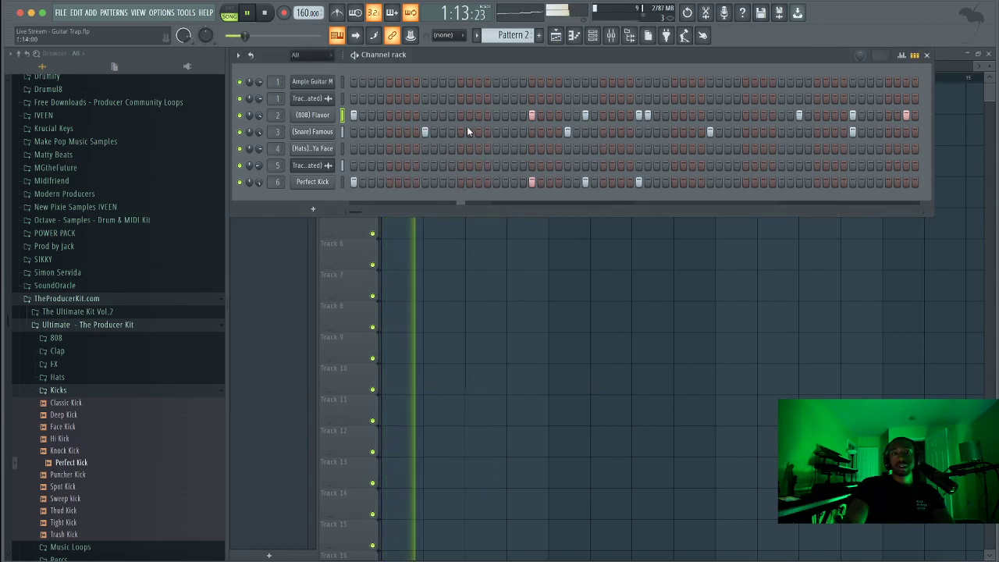
{"action": "left_click", "coordinate": [735, 115]}
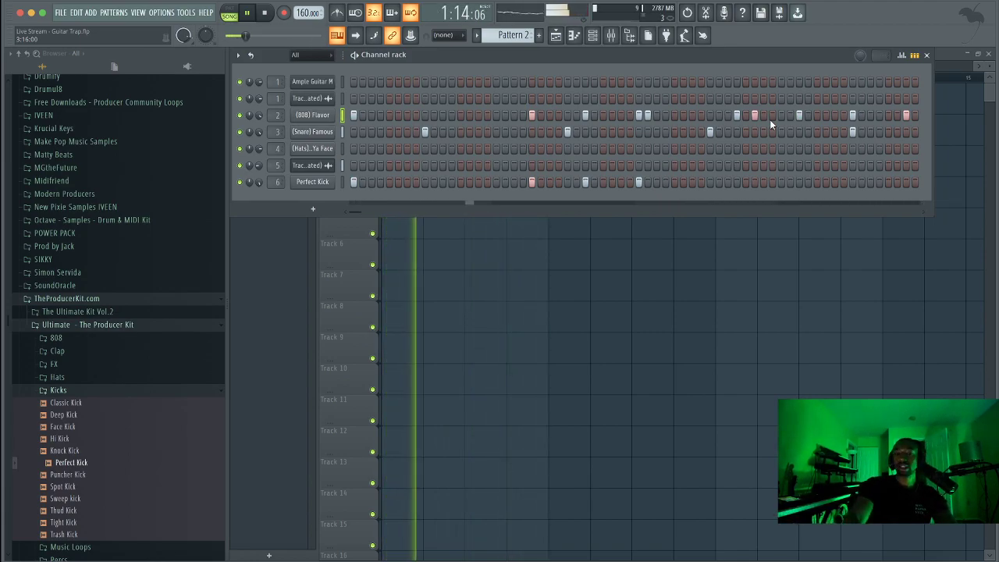
{"action": "key", "text": "space"}
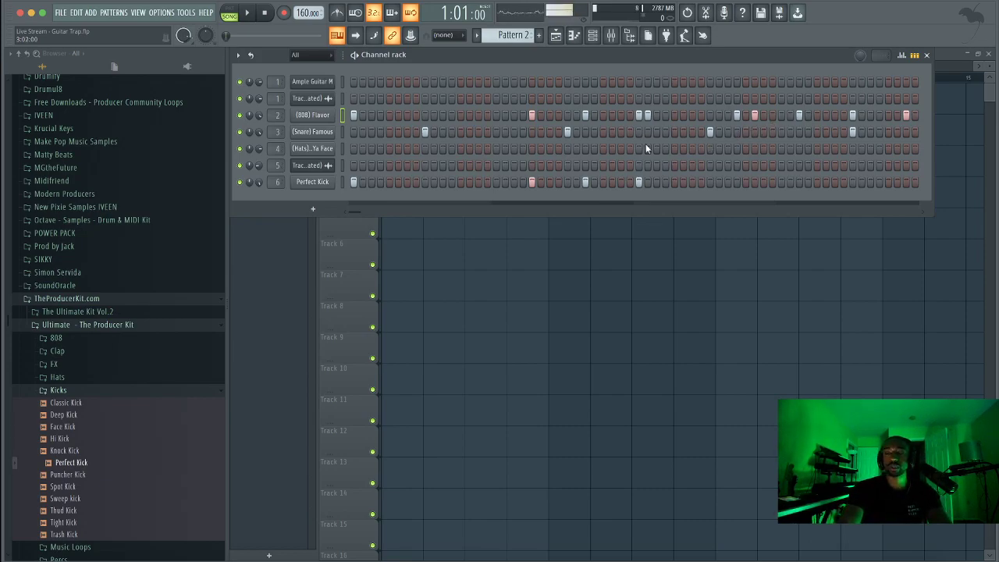
{"action": "key", "text": "ctrl+a"}
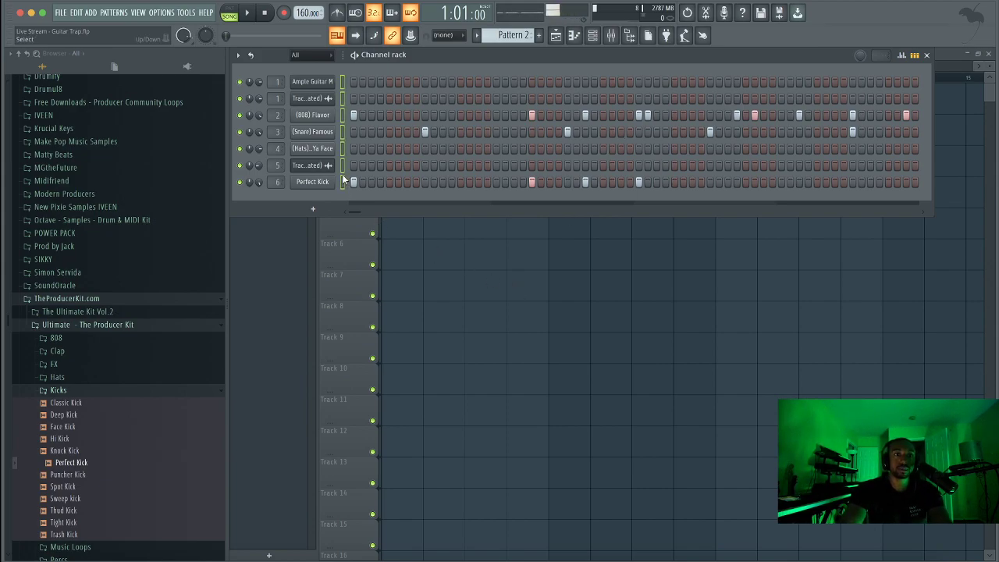
{"action": "key", "text": "F6"}
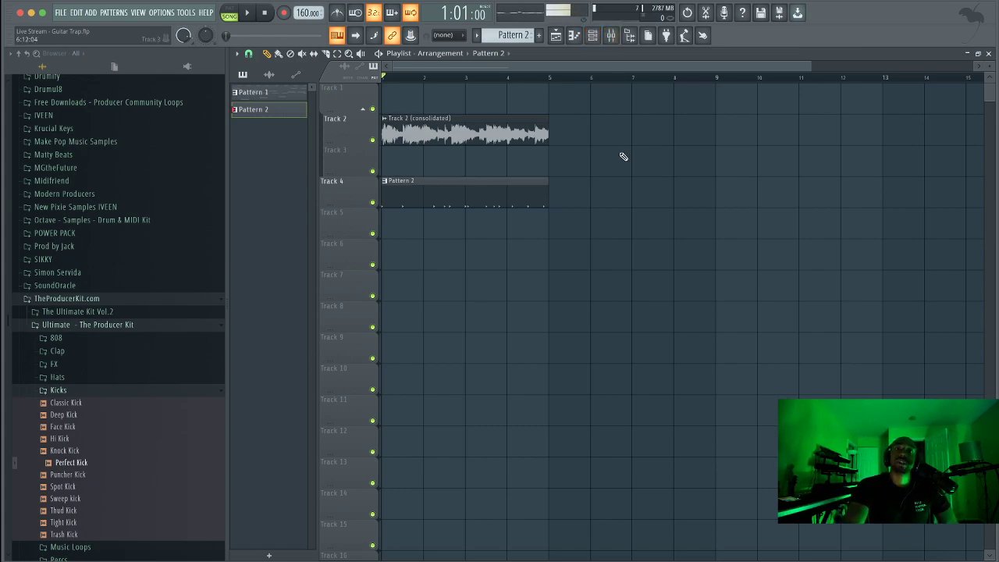
{"action": "left_click", "coordinate": [613, 37]}
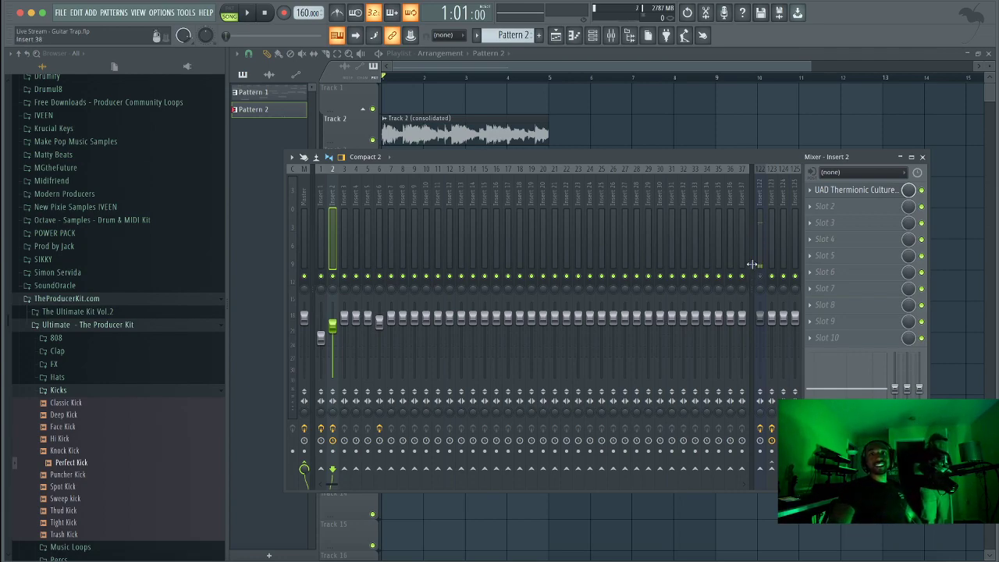
Switch to Streamlabs OBS and disable its performance mode.
{"action": "left_click", "coordinate": [653, 557]}
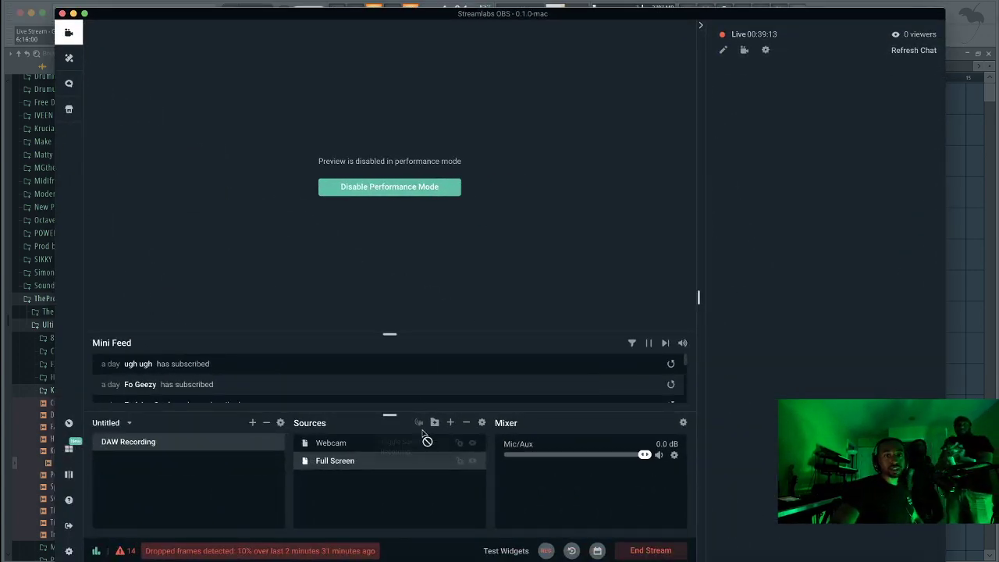
{"action": "left_click", "coordinate": [426, 191]}
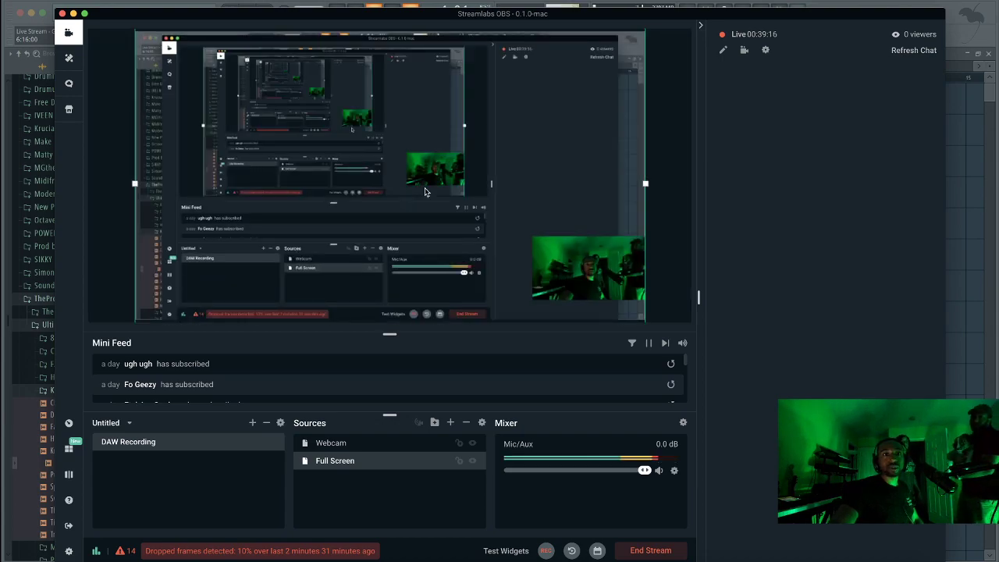
Fit the Webcam source to the screen in the DAW Recording scene.
{"action": "left_click", "coordinate": [376, 444]}
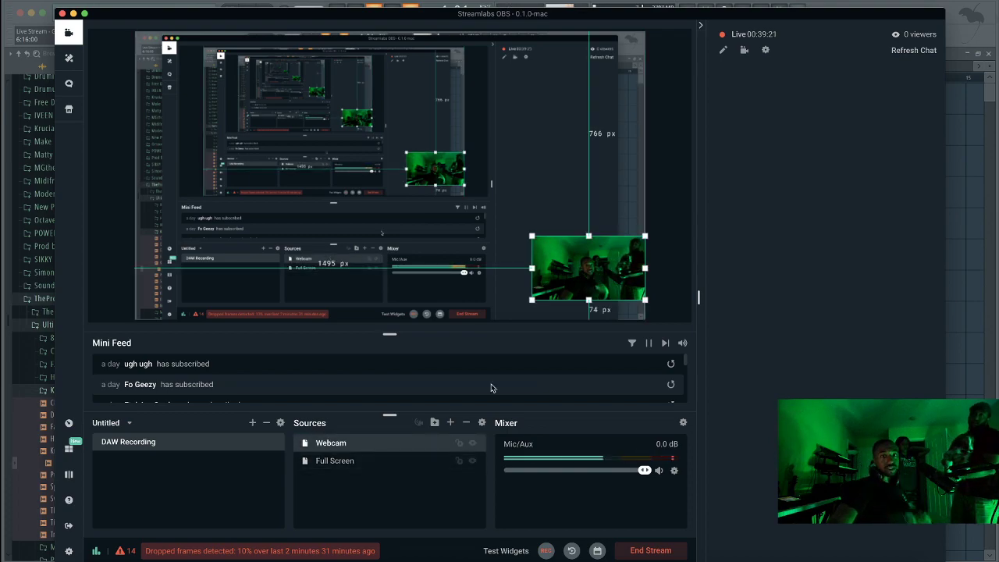
{"action": "right_click", "coordinate": [587, 270]}
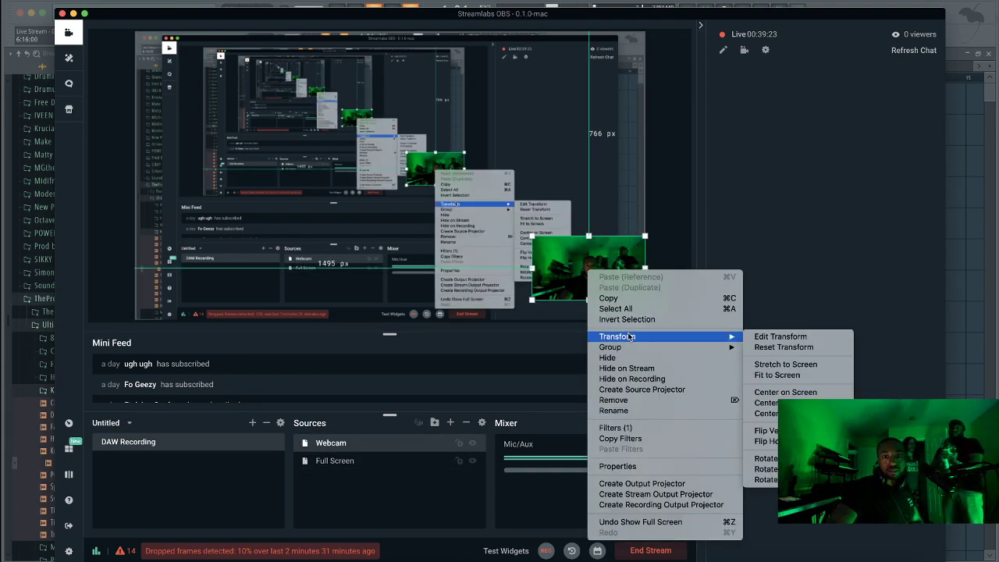
{"action": "mouse_move", "coordinate": [726, 337]}
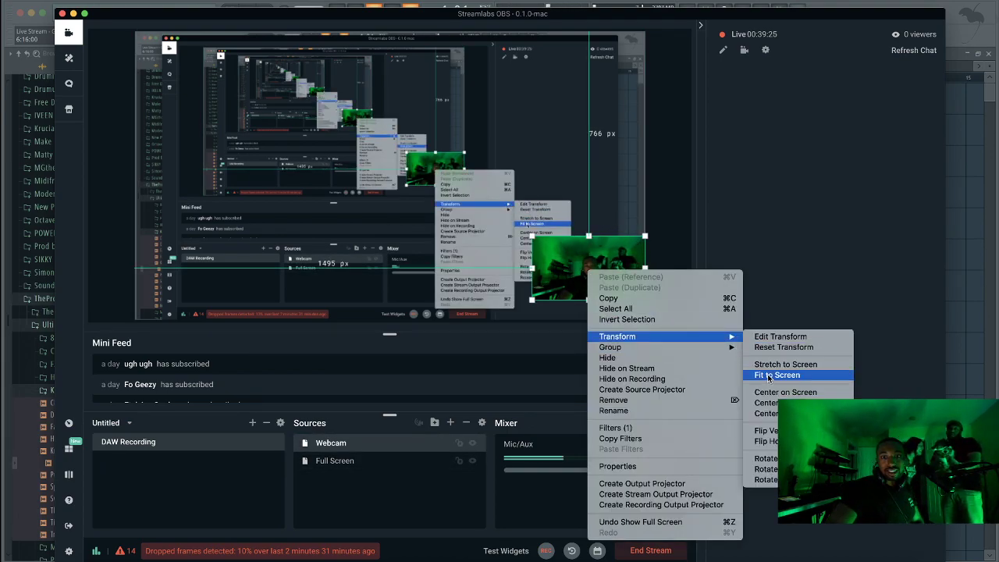